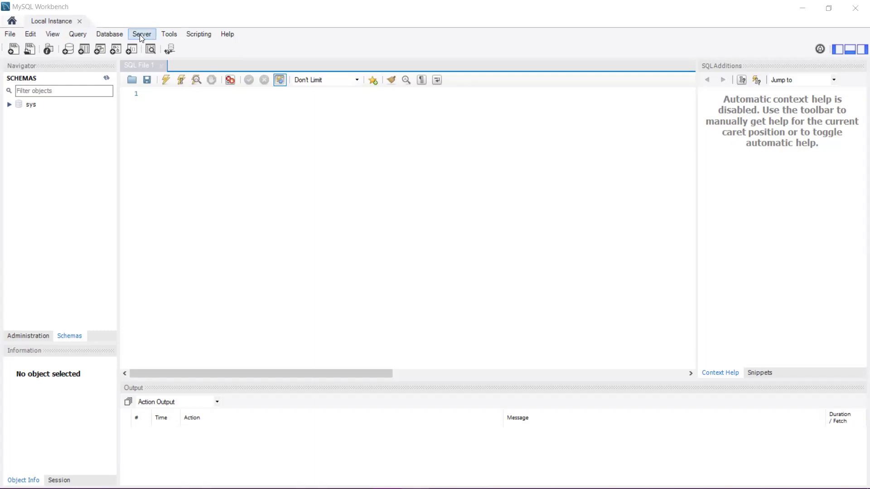
- Open the Data Import page for the local MySQL instance from the Server menu
{"action": "left_click", "coordinate": [141, 34]}
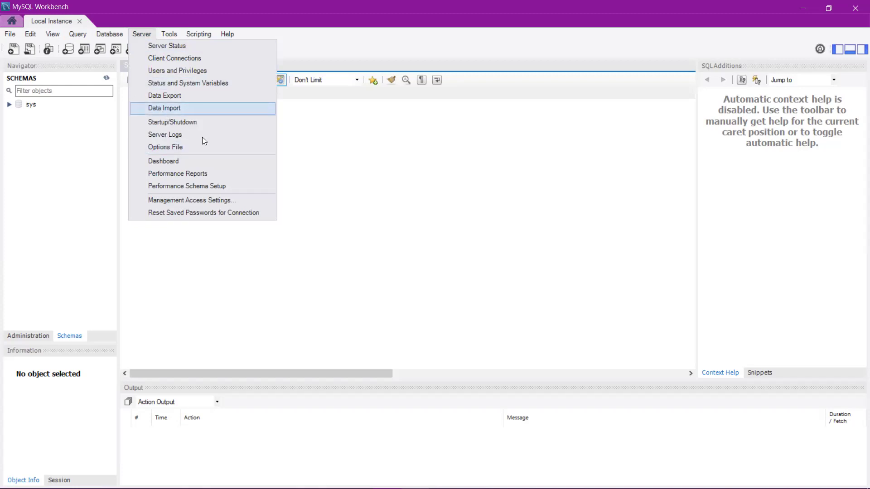
{"action": "left_click", "coordinate": [162, 111]}
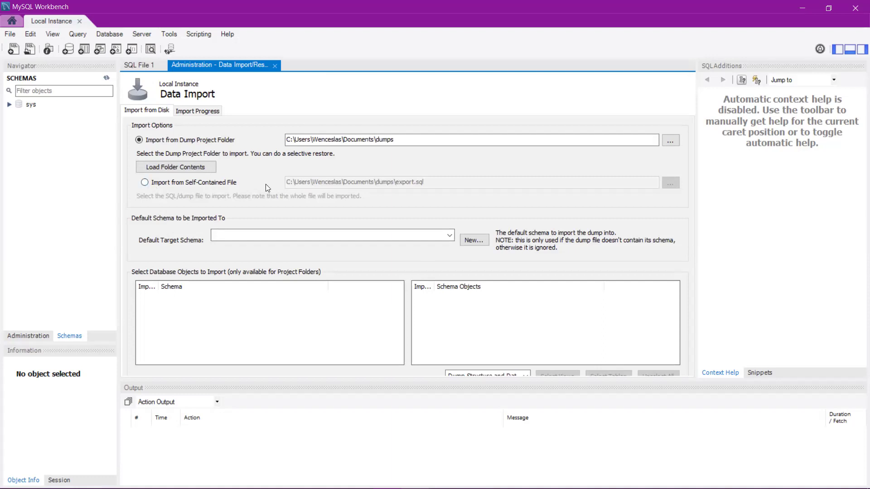
- Switch to Import from Self-Contained File and select sakila-schema.sql from the sakila-db folder
{"action": "left_click", "coordinate": [144, 182]}
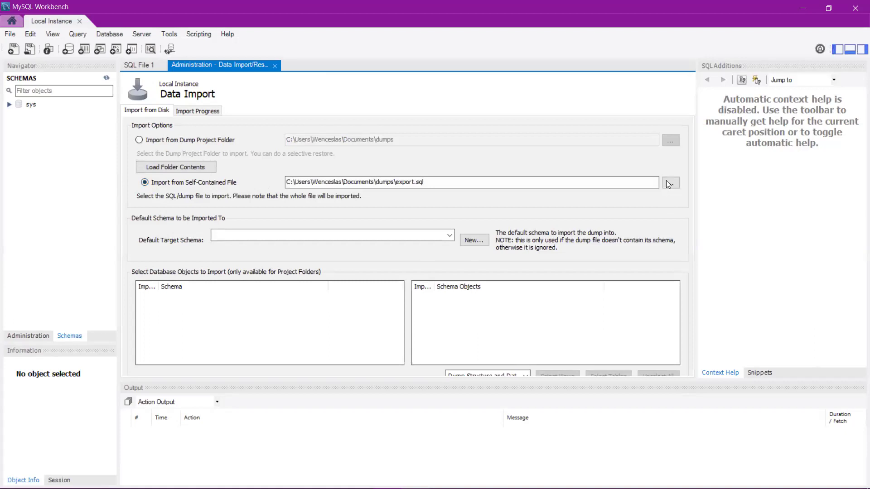
{"action": "left_click", "coordinate": [668, 184]}
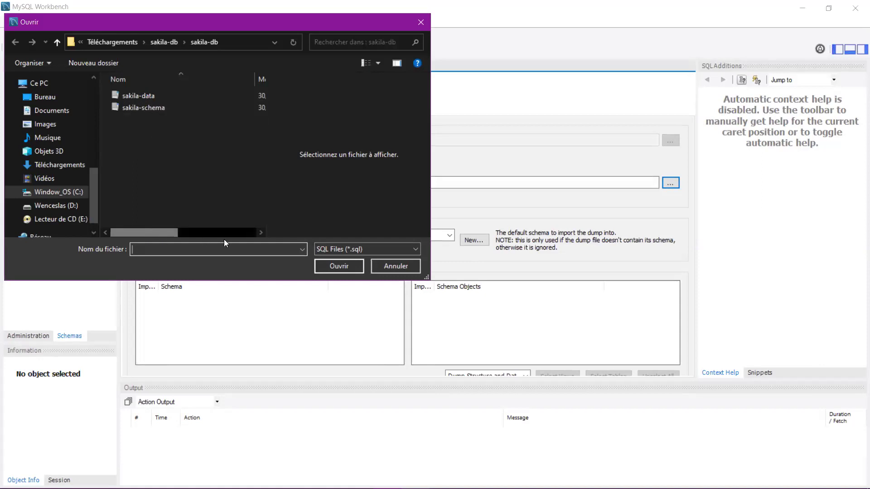
{"action": "scroll", "coordinate": [223, 239], "scroll_direction": "down", "scroll_amount": 3}
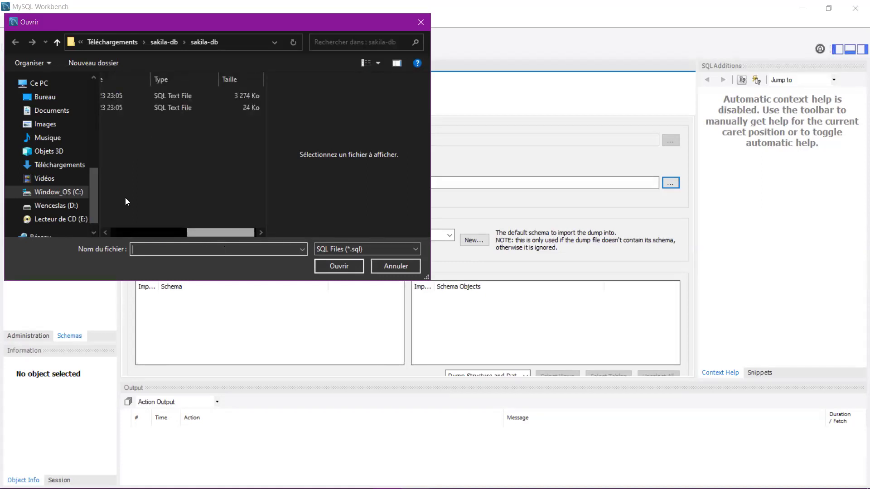
{"action": "scroll", "coordinate": [125, 197], "scroll_direction": "up", "scroll_amount": 3}
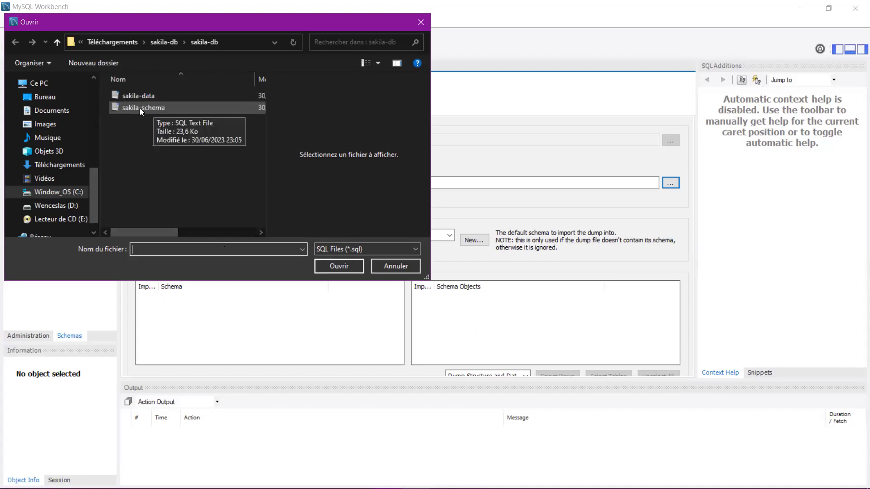
{"action": "left_click", "coordinate": [140, 108]}
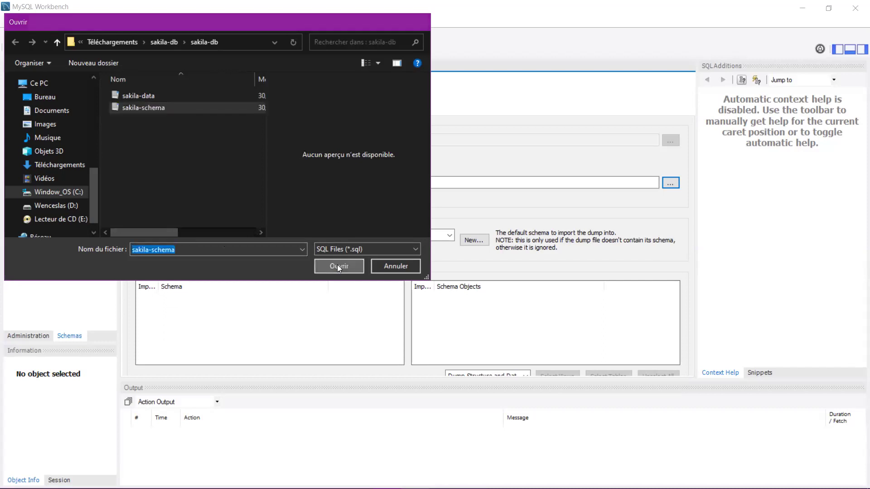
{"action": "left_click", "coordinate": [338, 266]}
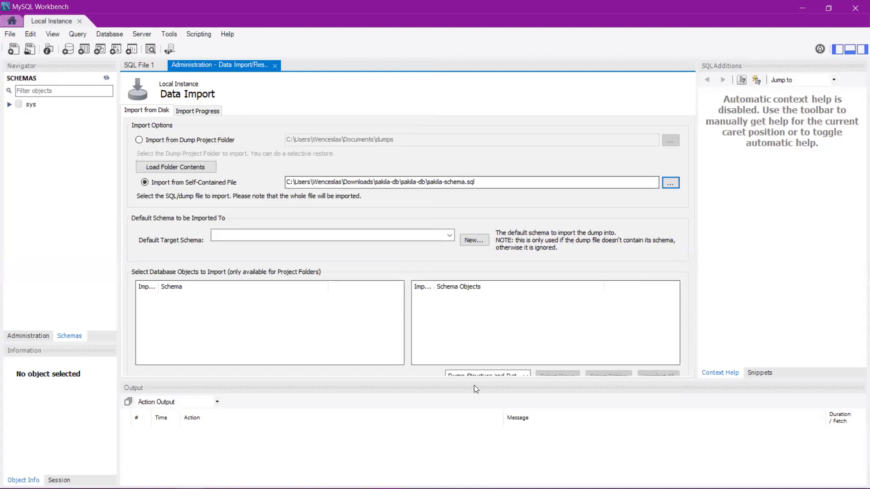
- Set the dump type to Dump Structure Only and import sakila-schema.sql
{"action": "left_click_drag", "start_coordinate": [468, 380], "coordinate": [460, 403]}
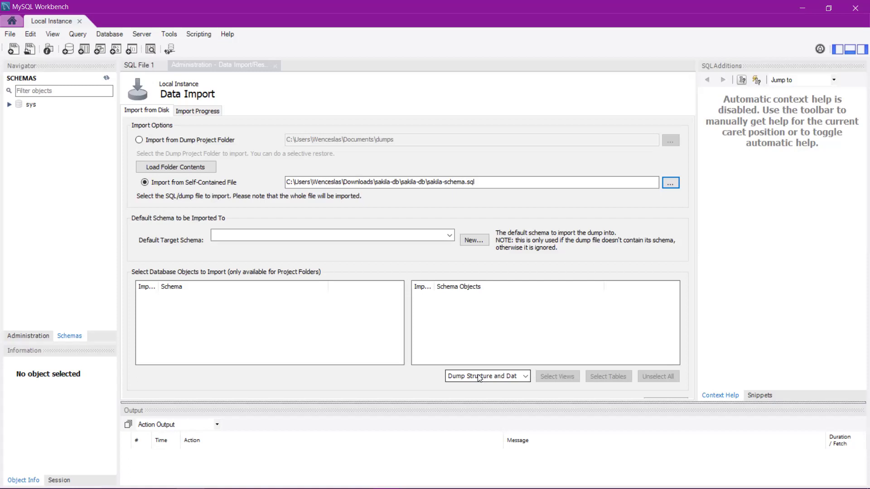
{"action": "left_click", "coordinate": [526, 376]}
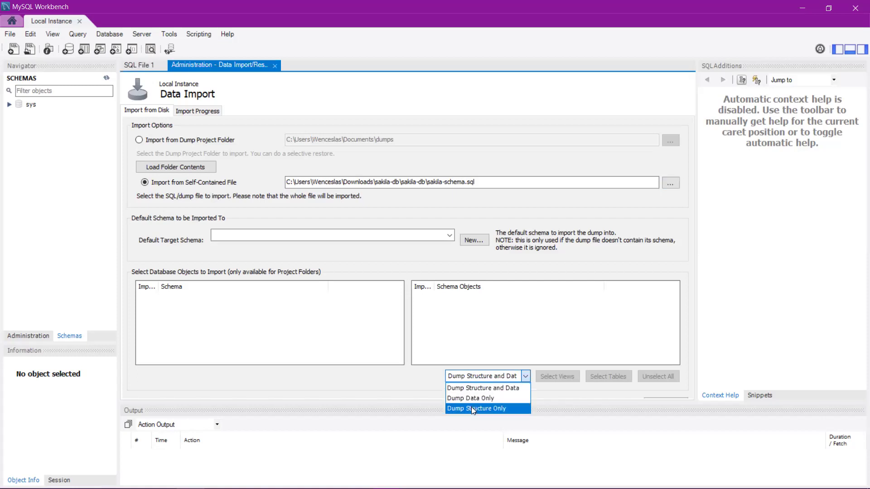
{"action": "left_click", "coordinate": [471, 407]}
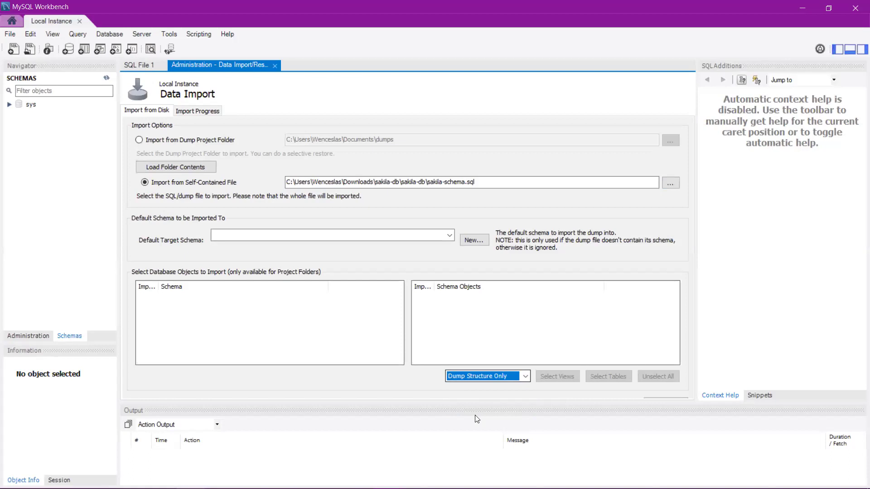
{"action": "left_click_drag", "start_coordinate": [481, 423], "coordinate": [611, 423]}
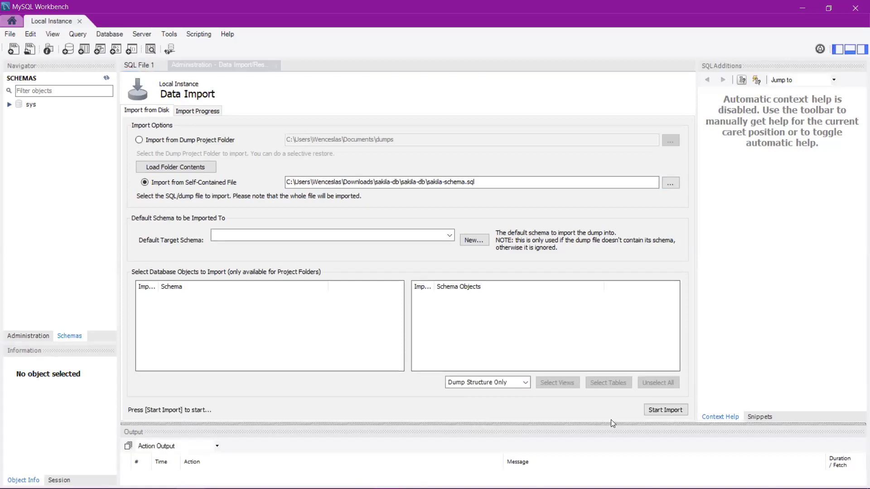
{"action": "left_click", "coordinate": [669, 410]}
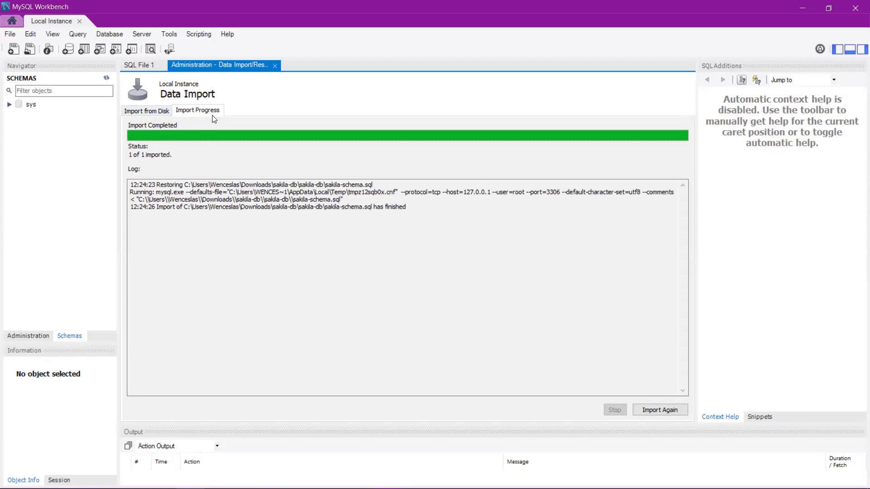
- Check the finished schema import log, then go back to the Import from Disk settings
{"action": "left_click", "coordinate": [146, 111]}
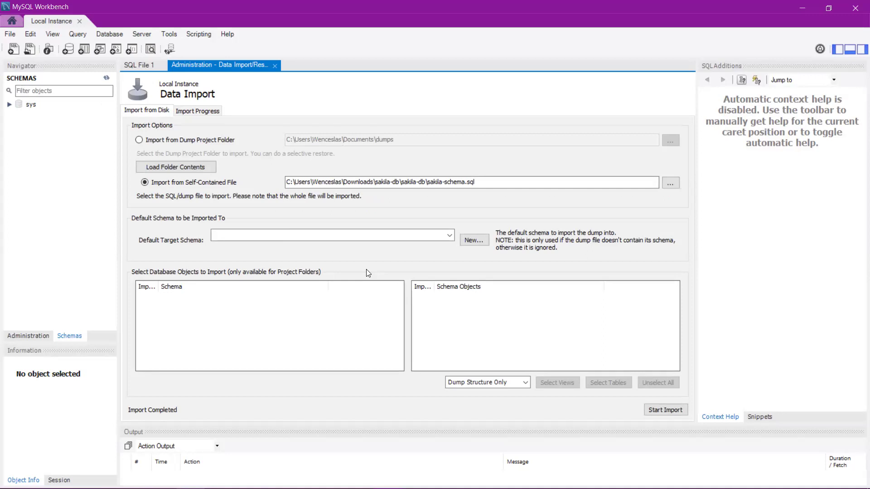
{"action": "left_click", "coordinate": [218, 110]}
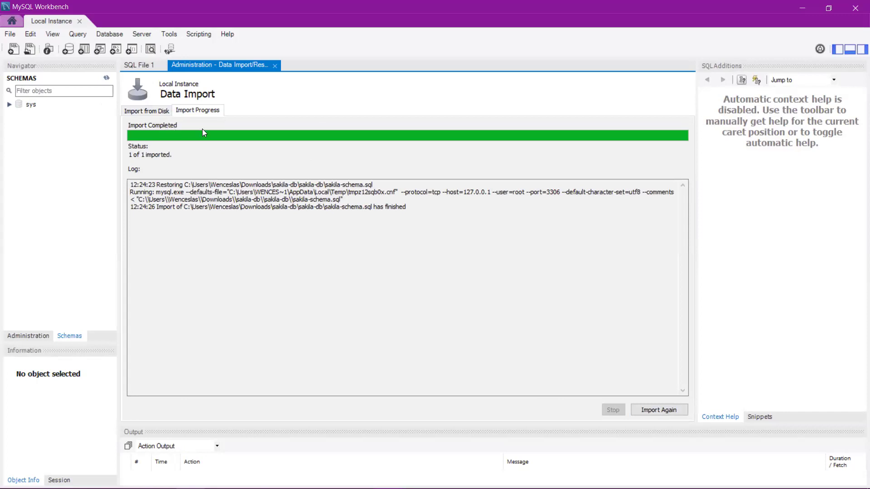
{"action": "left_click", "coordinate": [141, 110]}
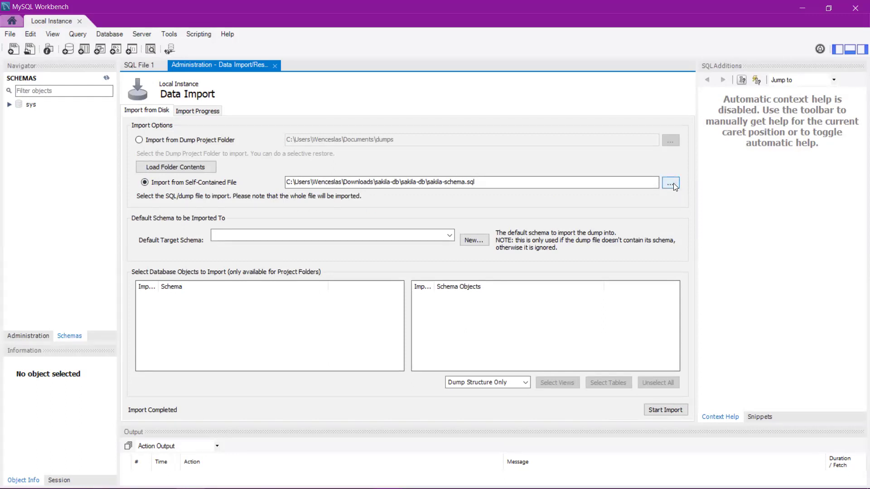
- Point the import at sakila-data.sql with Dump Data Only, and refresh Schemas so sakila appears
{"action": "left_click", "coordinate": [675, 186]}
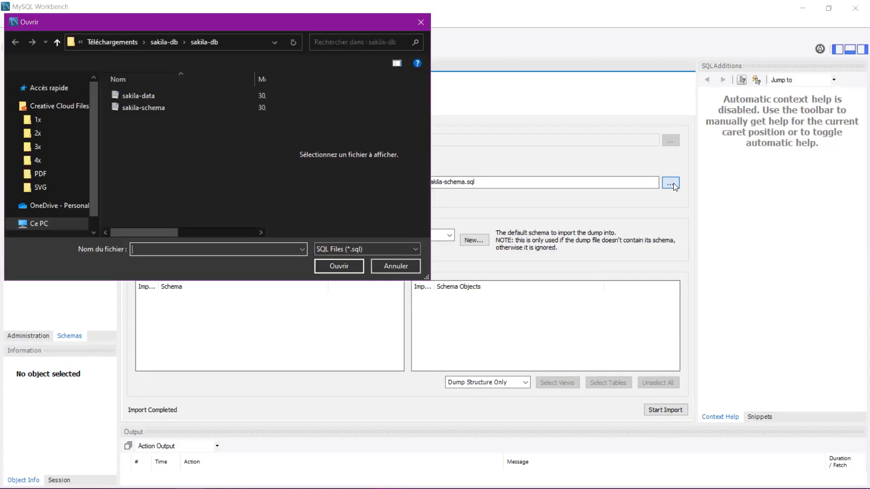
{"action": "left_click", "coordinate": [147, 96]}
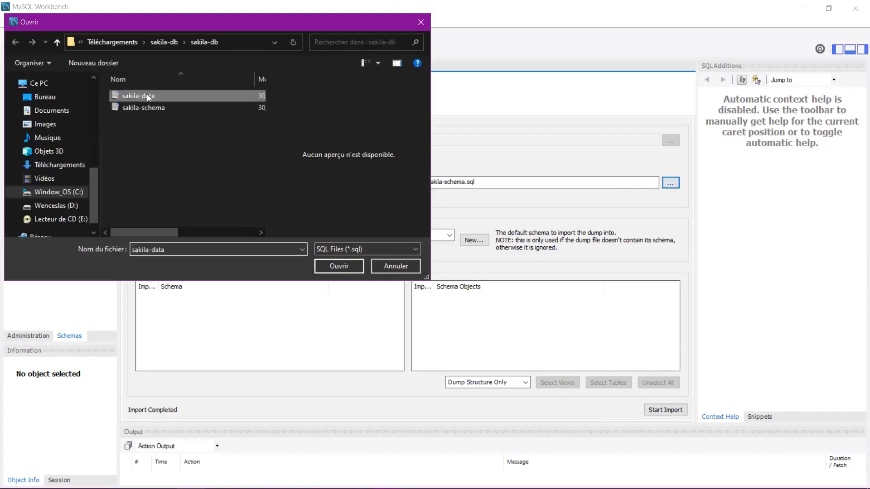
{"action": "left_click", "coordinate": [351, 268]}
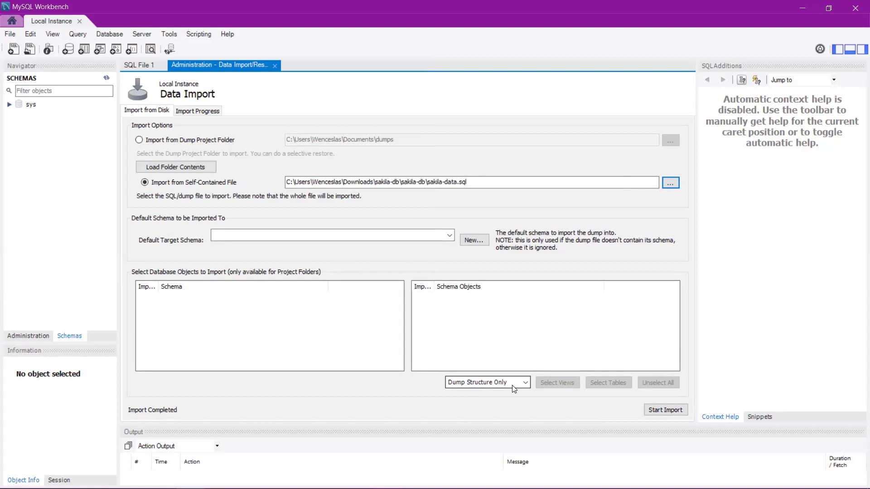
{"action": "left_click", "coordinate": [514, 390]}
{"action": "left_click", "coordinate": [488, 404]}
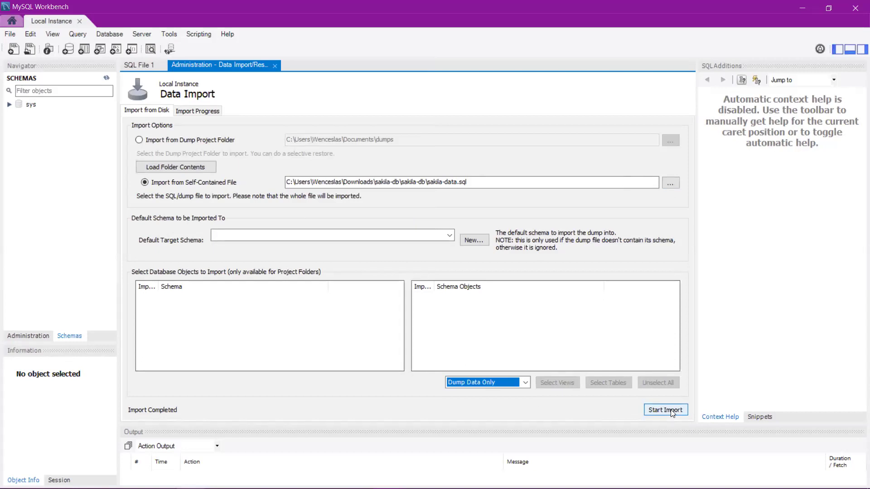
{"action": "left_click", "coordinate": [107, 94]}
{"action": "left_click", "coordinate": [106, 78]}
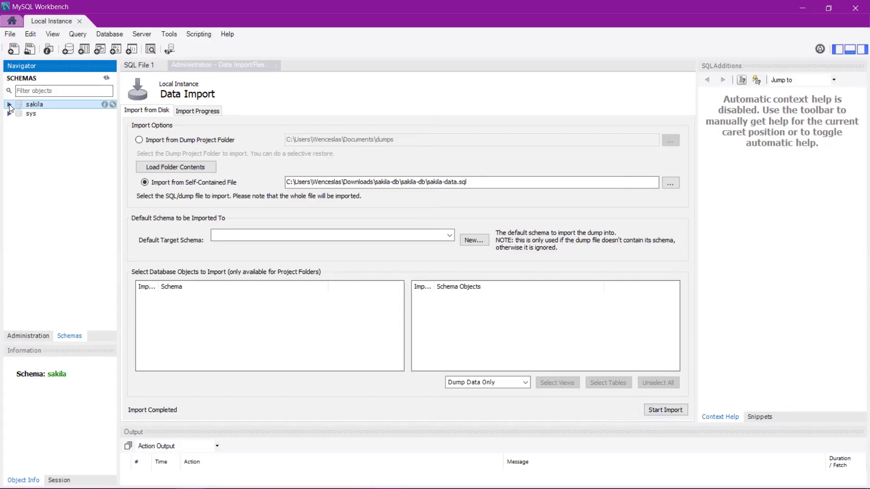
{"action": "left_click", "coordinate": [9, 105]}
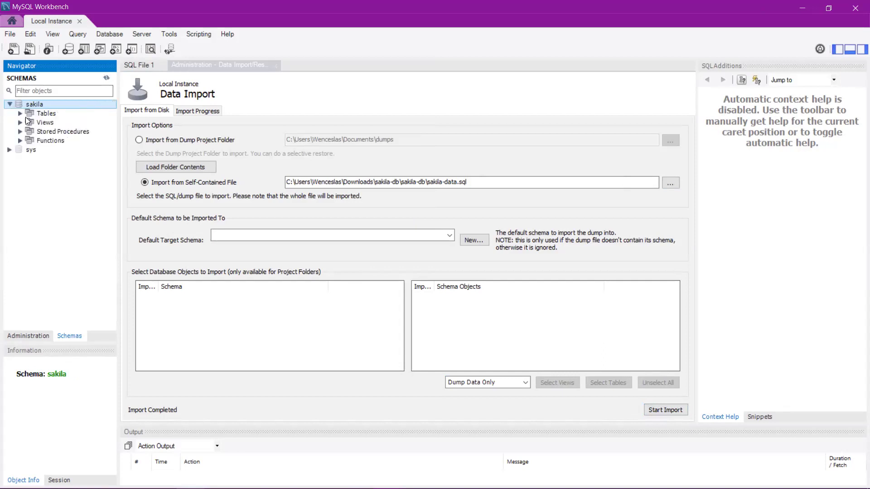
{"action": "left_click", "coordinate": [20, 113]}
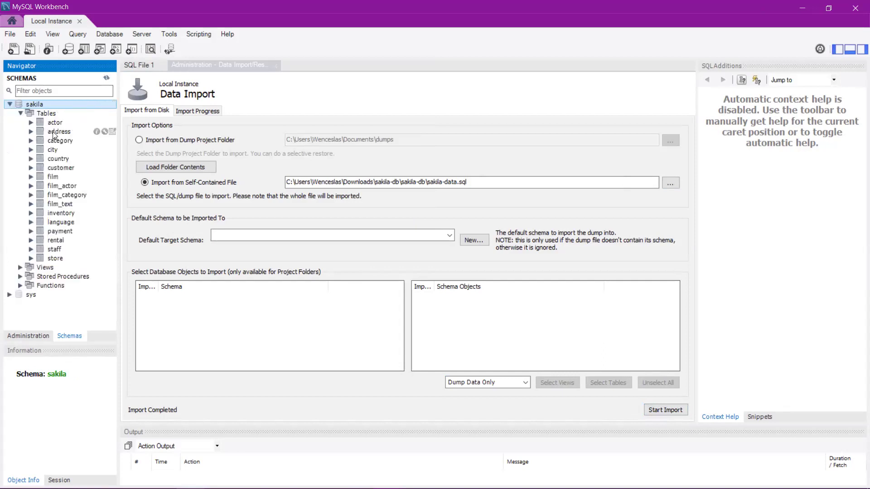
{"action": "left_click", "coordinate": [20, 113]}
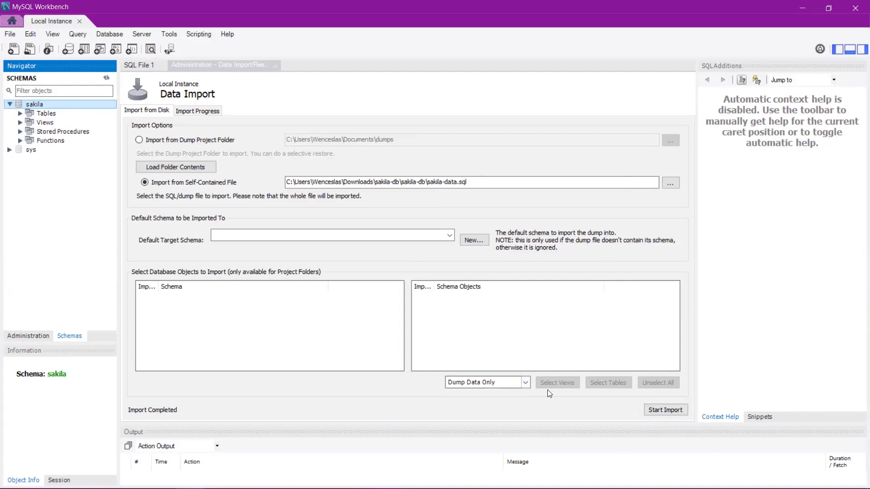
{"action": "left_click", "coordinate": [191, 114]}
{"action": "left_click", "coordinate": [169, 115]}
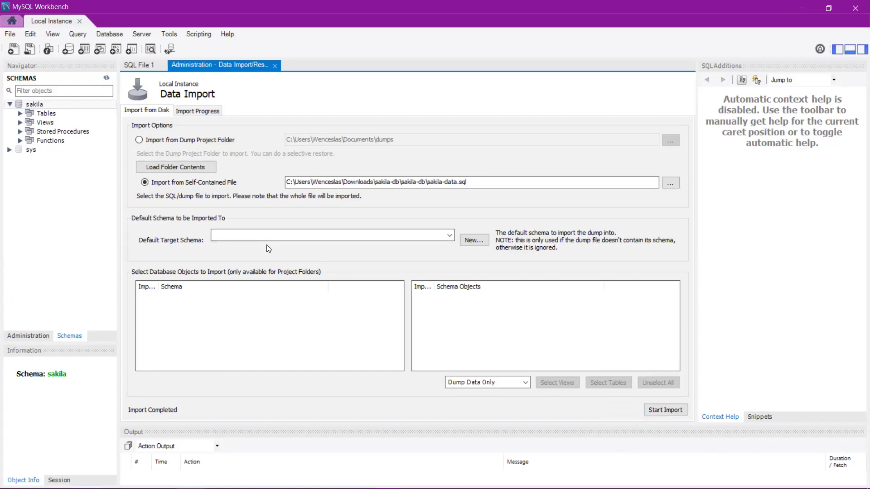
{"action": "left_click", "coordinate": [525, 383]}
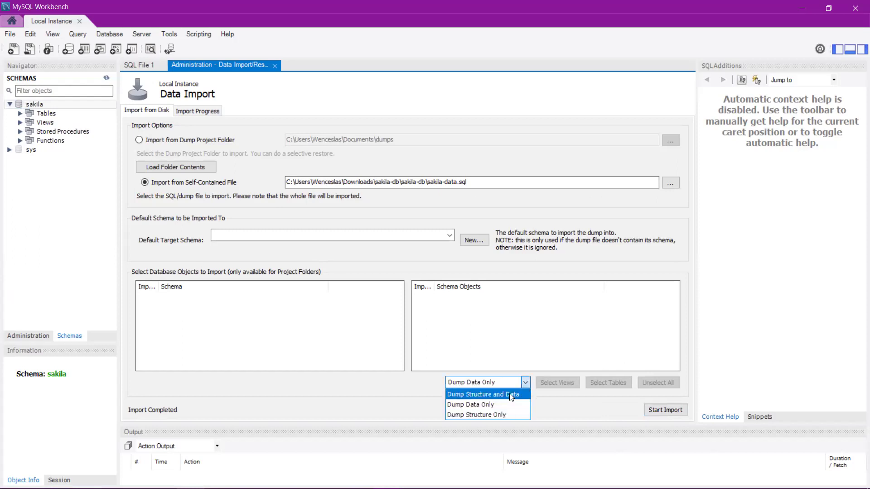
{"action": "left_click", "coordinate": [675, 413]}
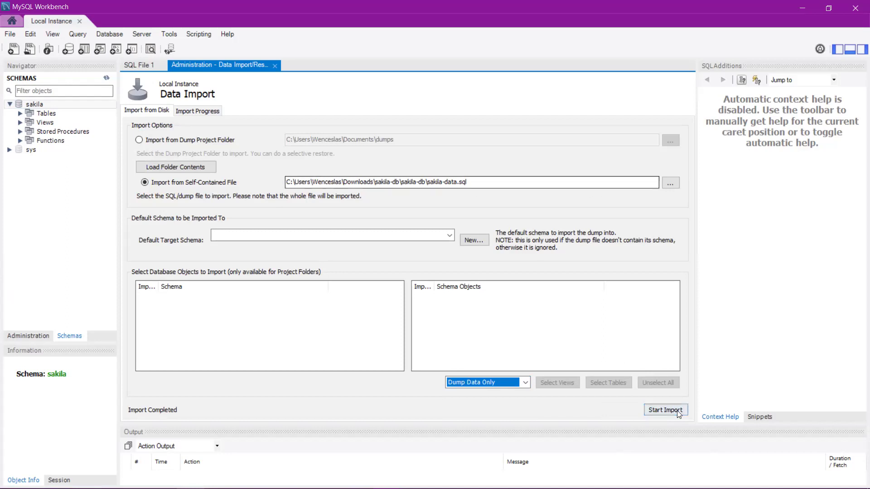
- Close Data Import, set sakila as the default schema, and return to the SQL File 1 editor
{"action": "left_click", "coordinate": [277, 65]}
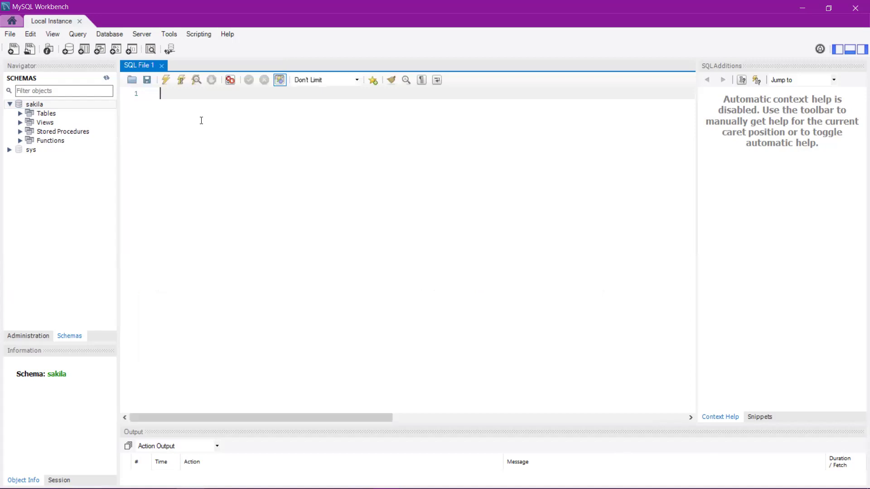
{"action": "right_click", "coordinate": [59, 106]}
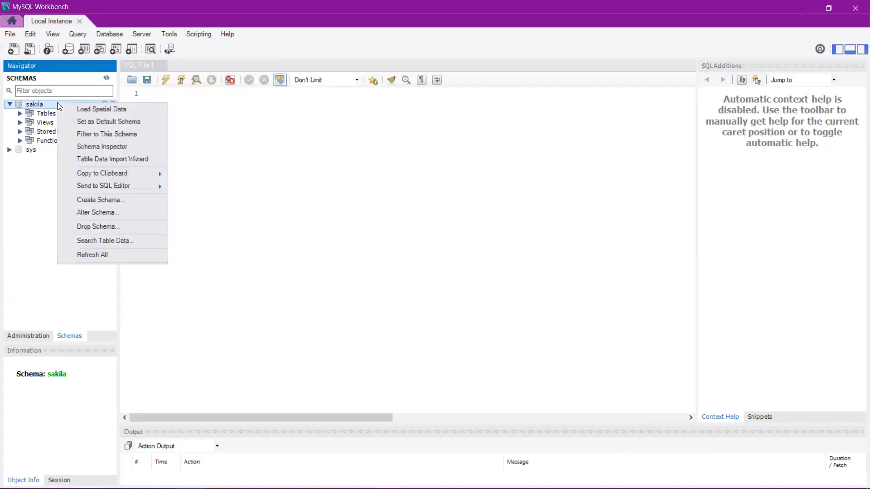
{"action": "left_click", "coordinate": [89, 122]}
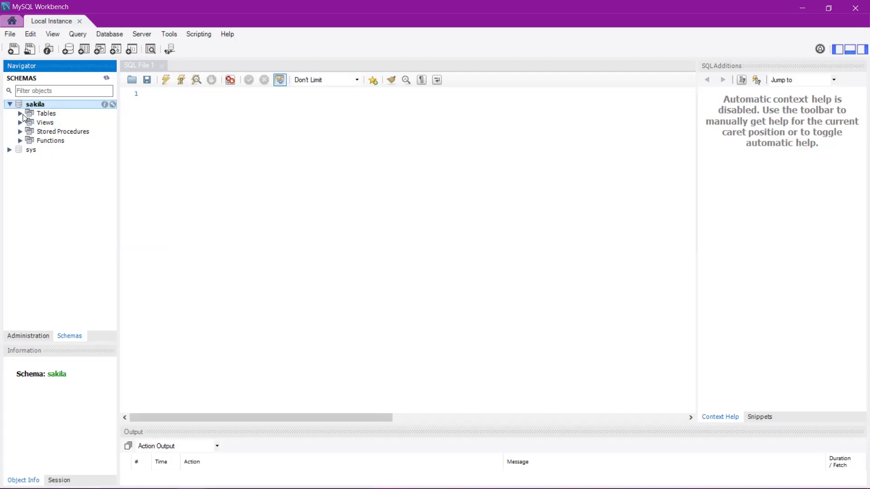
{"action": "left_click", "coordinate": [21, 113]}
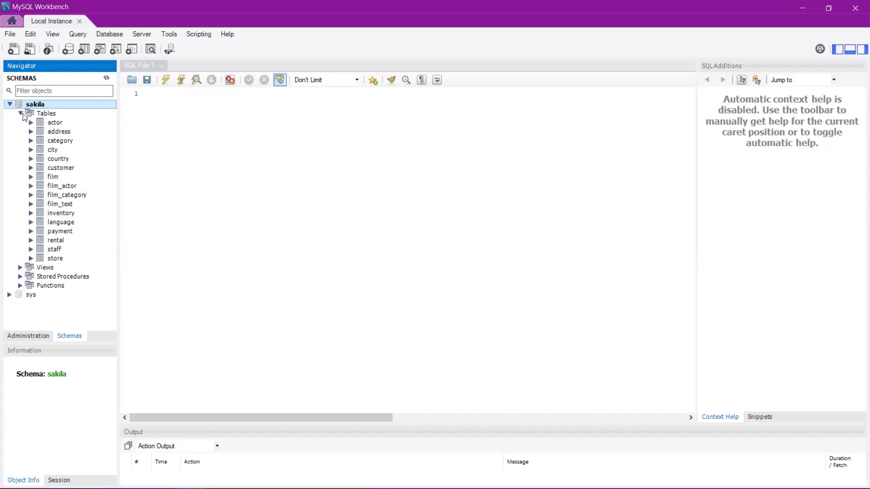
{"action": "left_click", "coordinate": [10, 104]}
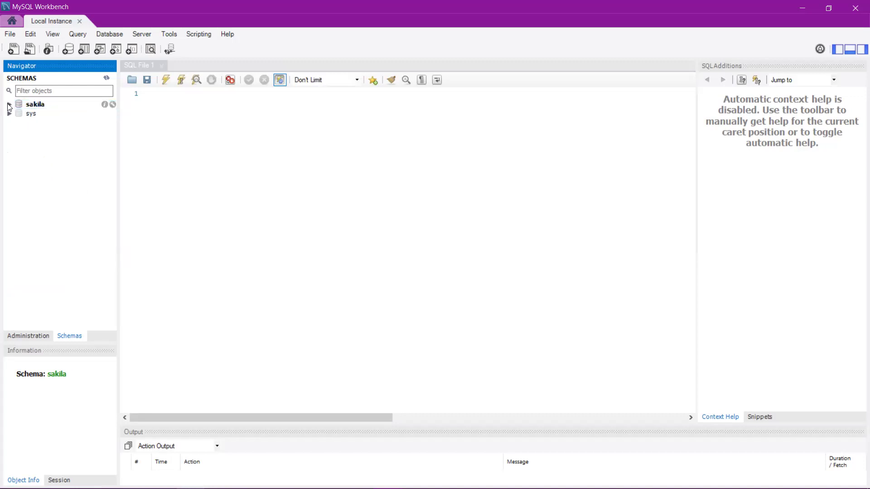
{"action": "left_click", "coordinate": [166, 96]}
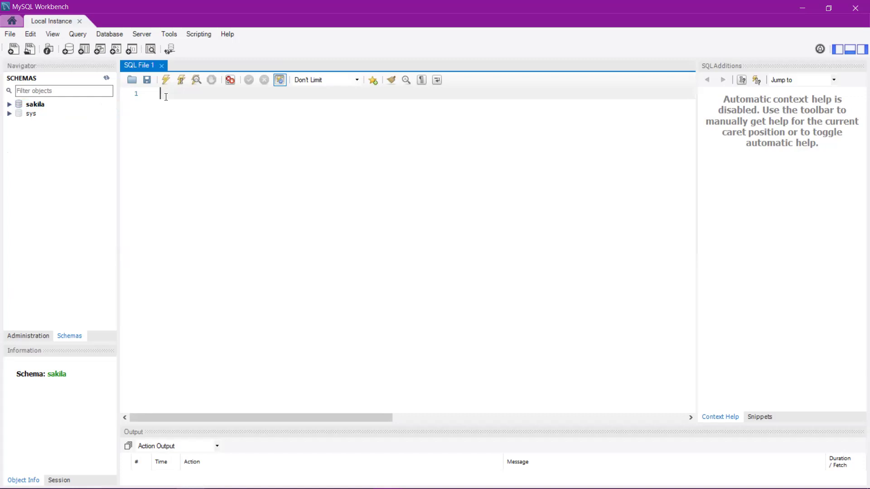
- Write and run SELECT * FROM actor;, which returns actor's four columns but 0 rows
{"action": "type", "text": "SEL"}
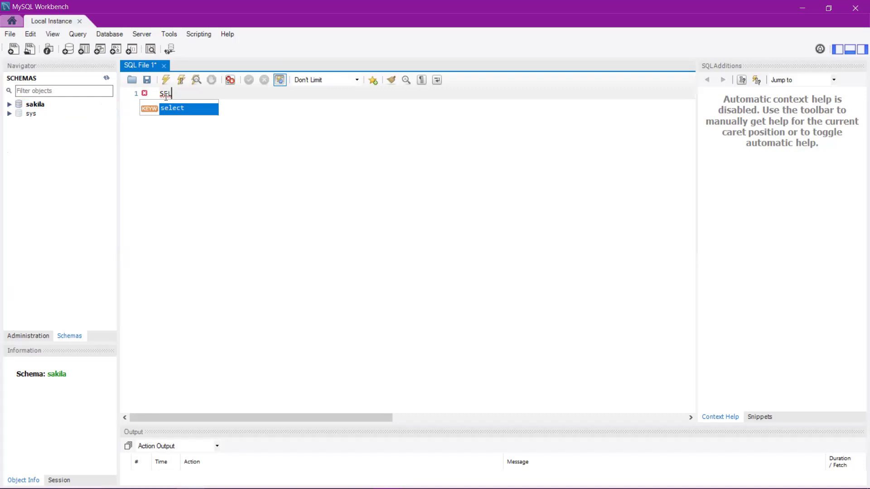
{"action": "type", "text": "ECT * "}
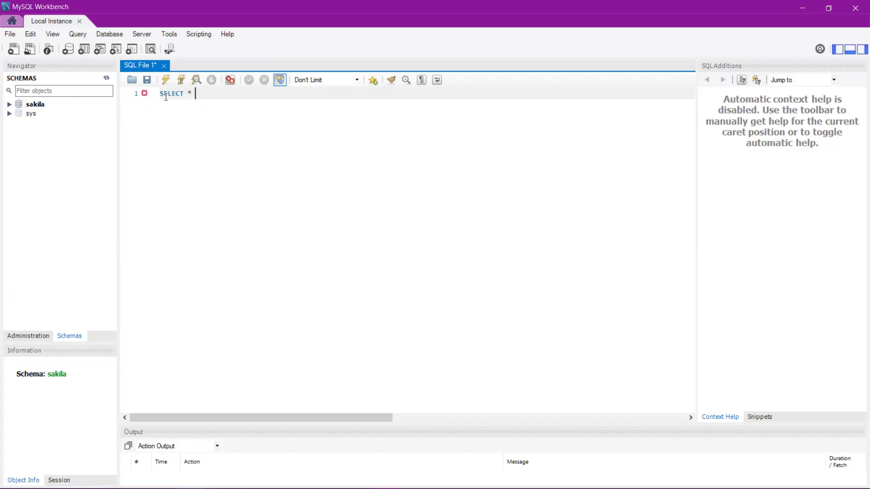
{"action": "type", "text": "FROM"}
{"action": "left_click", "coordinate": [9, 104]}
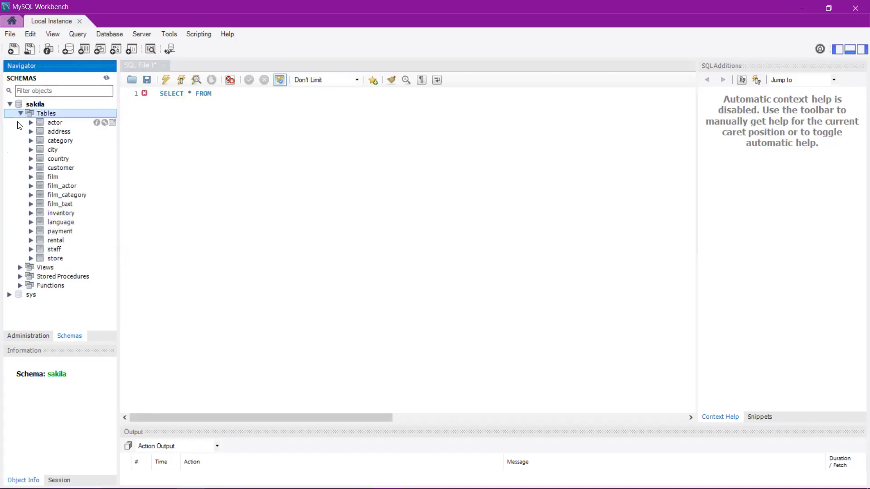
{"action": "left_click", "coordinate": [25, 123]}
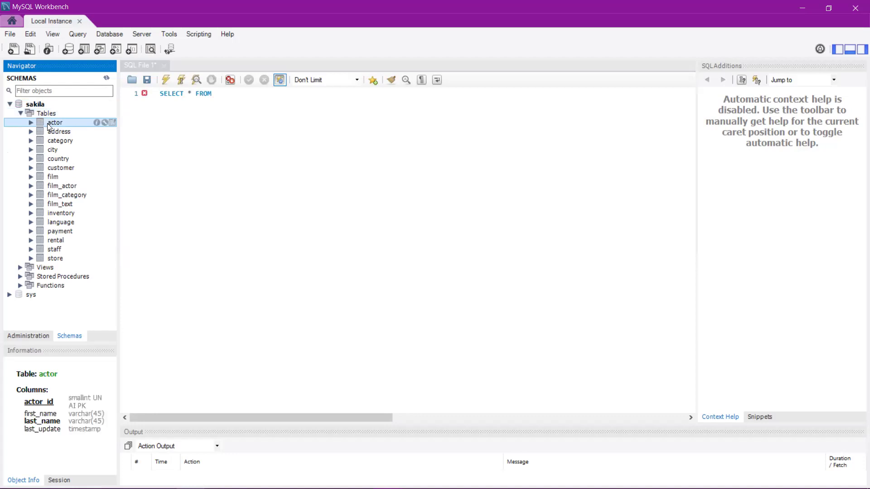
{"action": "left_click", "coordinate": [238, 96]}
{"action": "type", "text": "ac"}
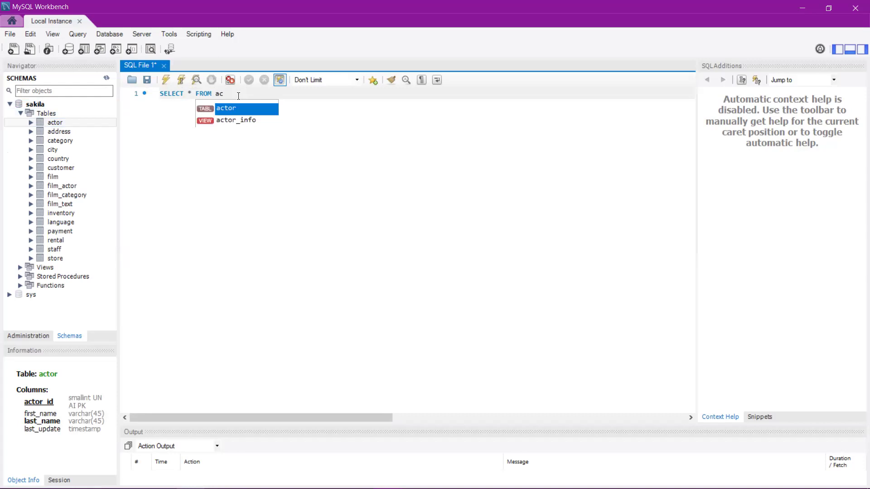
{"action": "type", "text": "tor"}
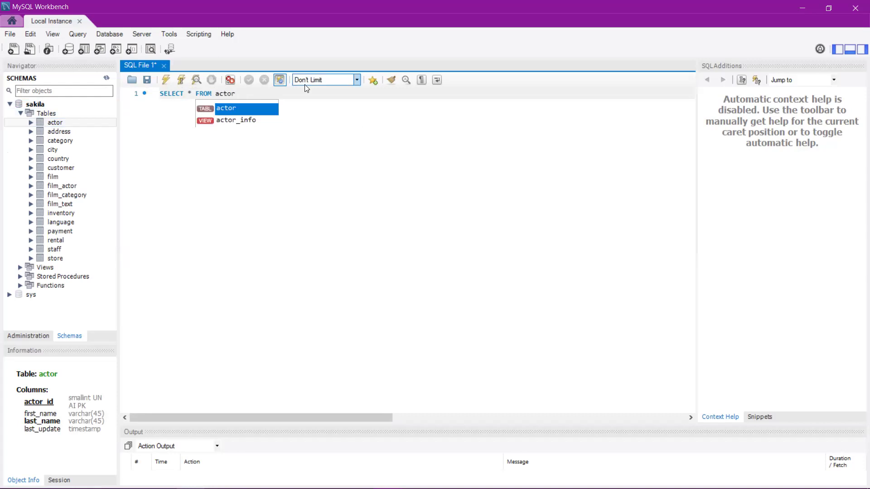
{"action": "type", "text": ";"}
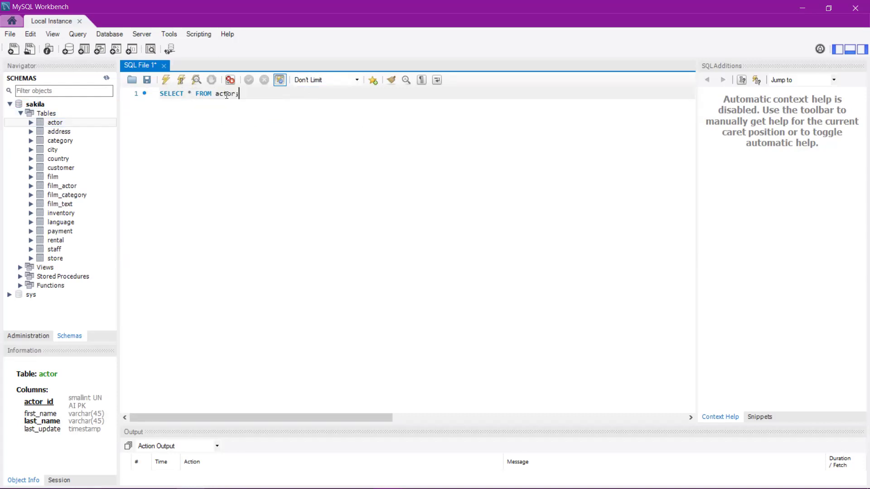
{"action": "left_click", "coordinate": [166, 80]}
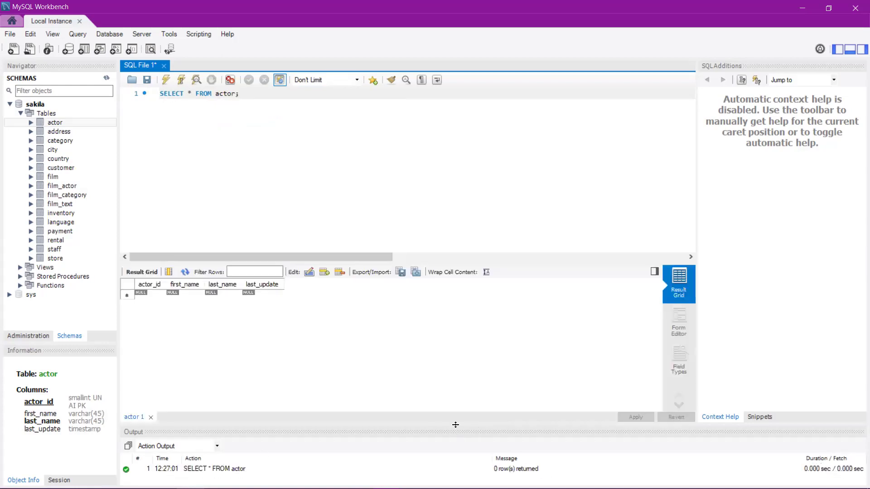
{"action": "left_click_drag", "start_coordinate": [455, 425], "coordinate": [455, 376]}
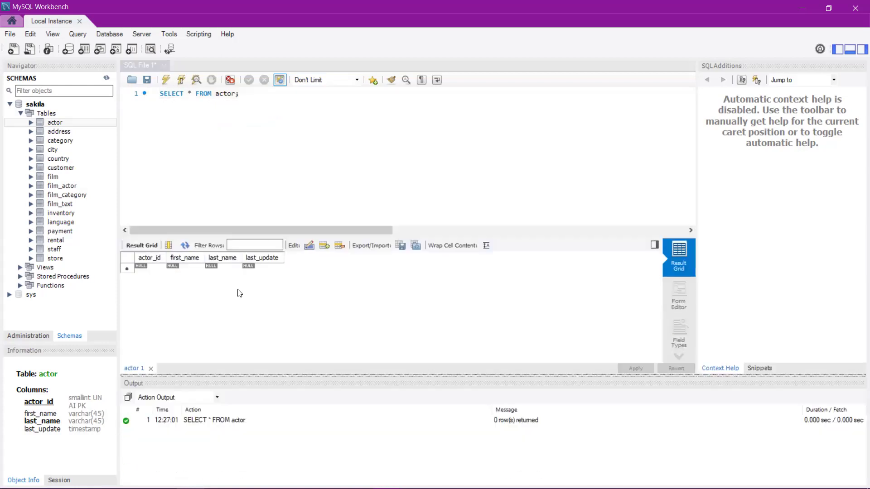
- Reopen Data Import with the self-contained file sakila-data.sql selected and Dump Data Only set
{"action": "left_click", "coordinate": [138, 34]}
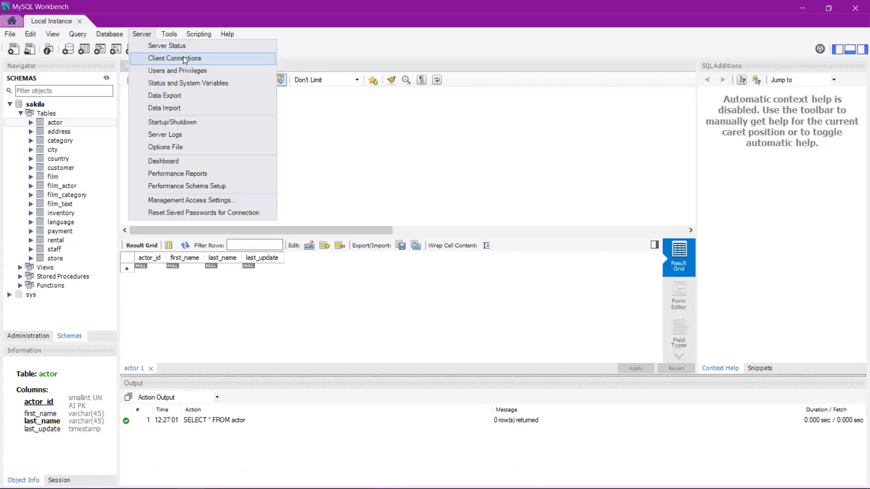
{"action": "left_click", "coordinate": [174, 113]}
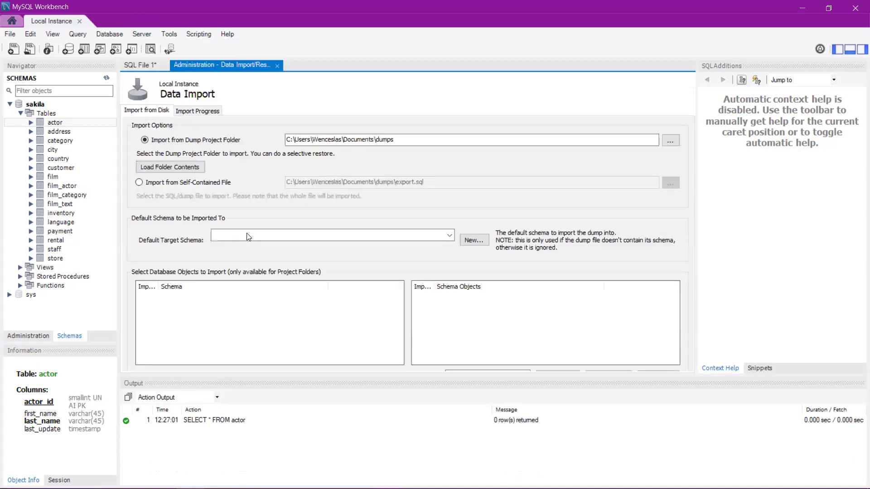
{"action": "left_click", "coordinate": [149, 182]}
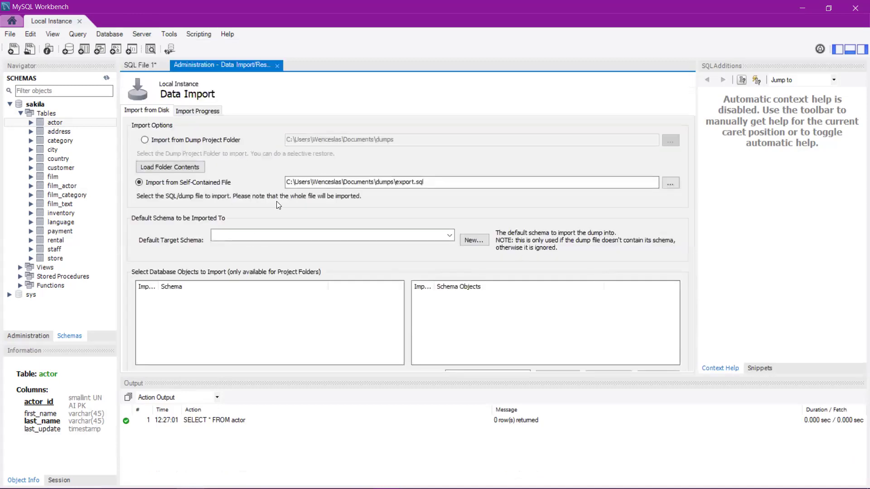
{"action": "left_click", "coordinate": [671, 182]}
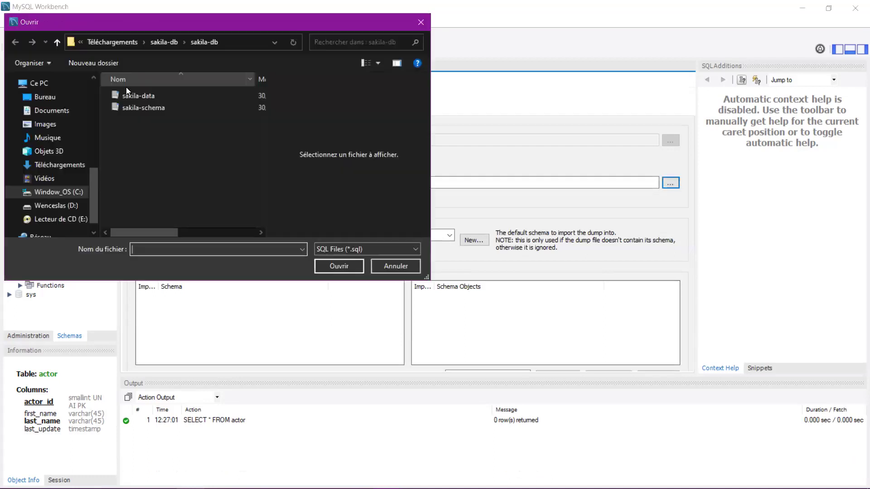
{"action": "left_click", "coordinate": [135, 94]}
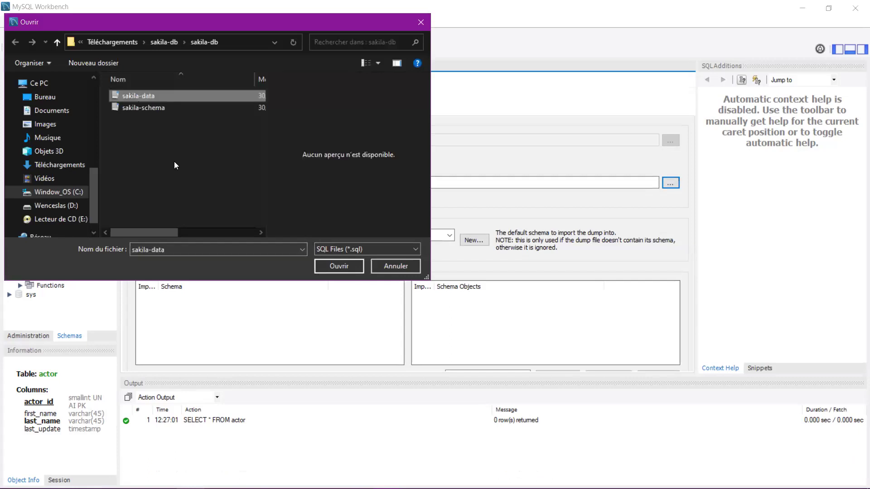
{"action": "left_click", "coordinate": [342, 266]}
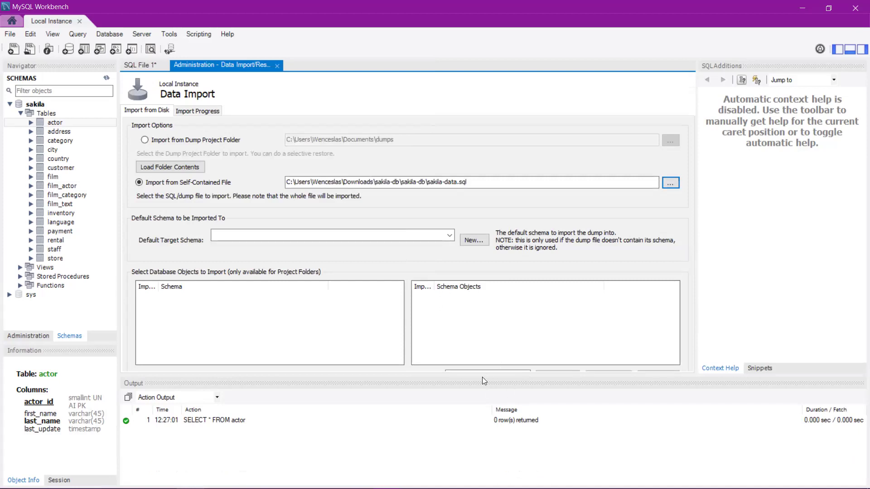
{"action": "mouse_move", "coordinate": [482, 377]}
{"action": "left_mouse_down"}
{"action": "mouse_move", "coordinate": [483, 398]}
{"action": "mouse_move", "coordinate": [565, 396]}
{"action": "left_mouse_up"}
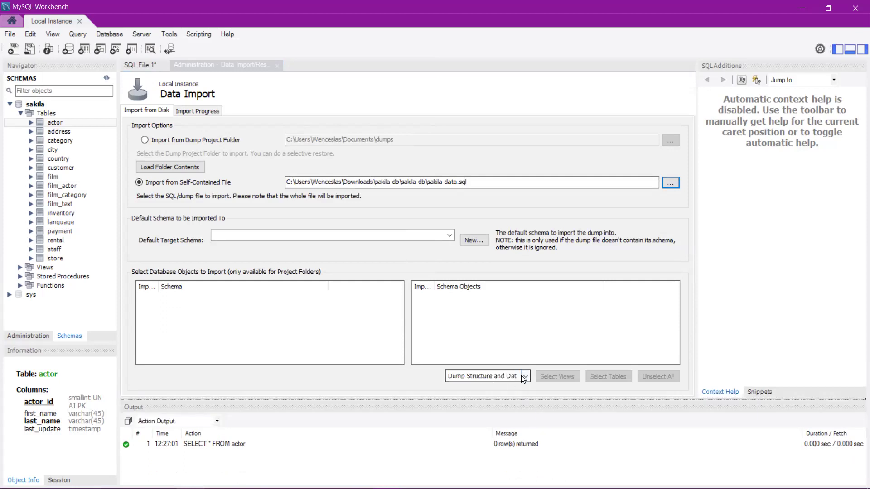
{"action": "left_click", "coordinate": [473, 377]}
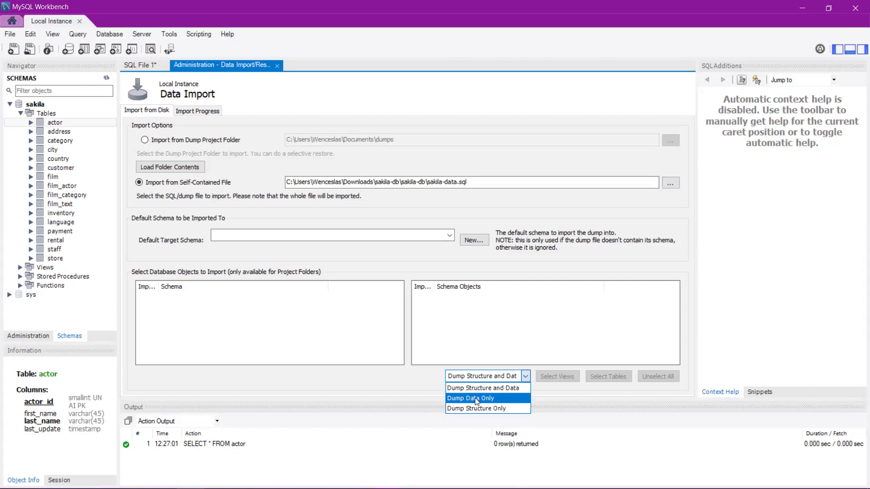
{"action": "left_click", "coordinate": [477, 399]}
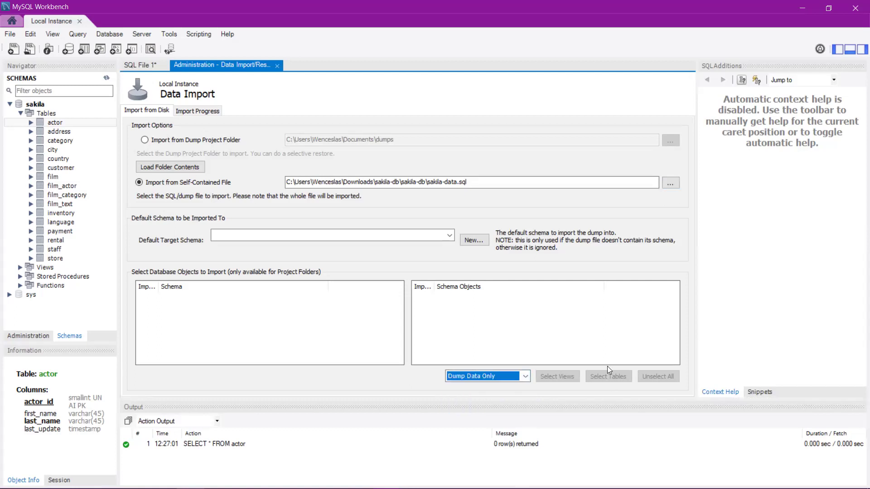
{"action": "left_click", "coordinate": [581, 405]}
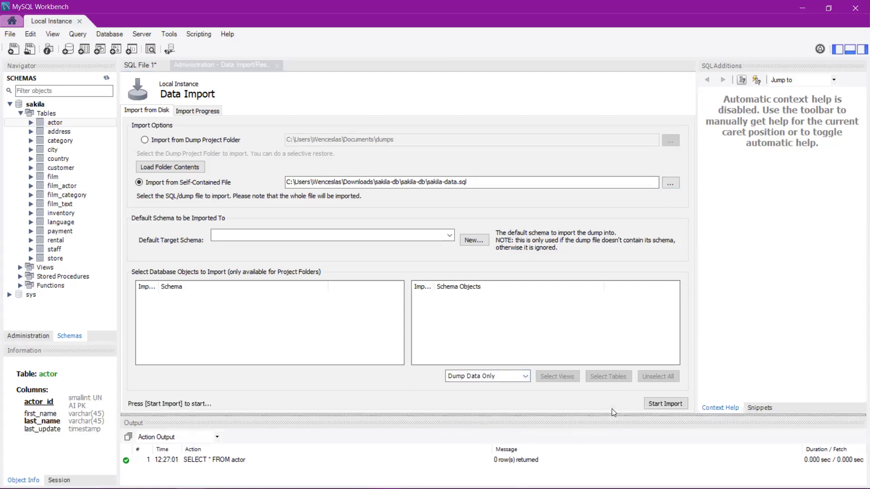
- Run the sakila-data.sql import, refresh the schema list, and return to the SQL File 1 editor
{"action": "left_click", "coordinate": [673, 405]}
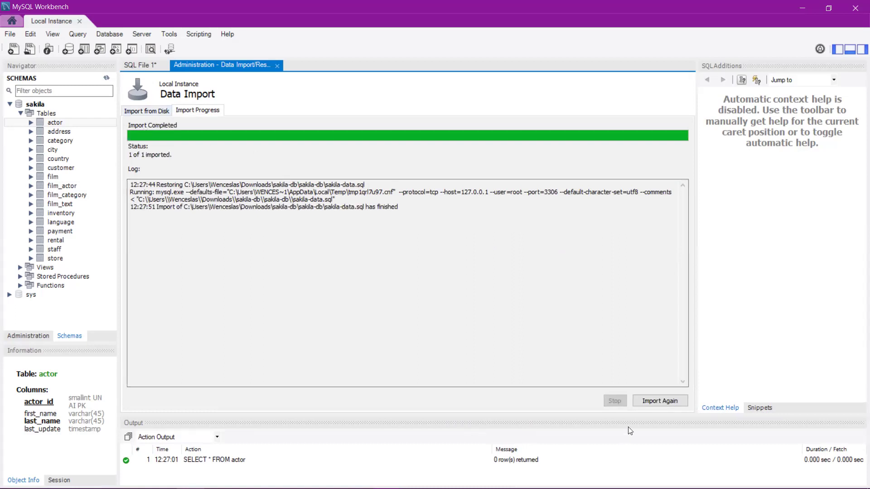
{"action": "left_click", "coordinate": [106, 78]}
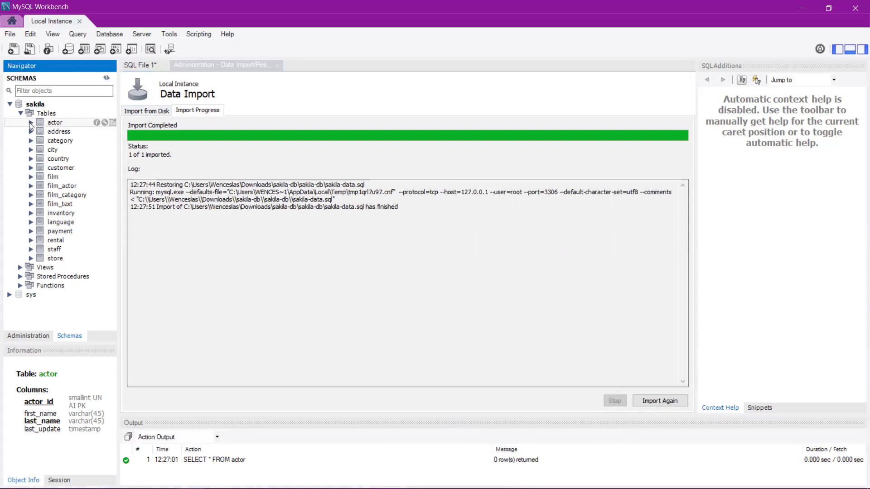
{"action": "left_click", "coordinate": [153, 64]}
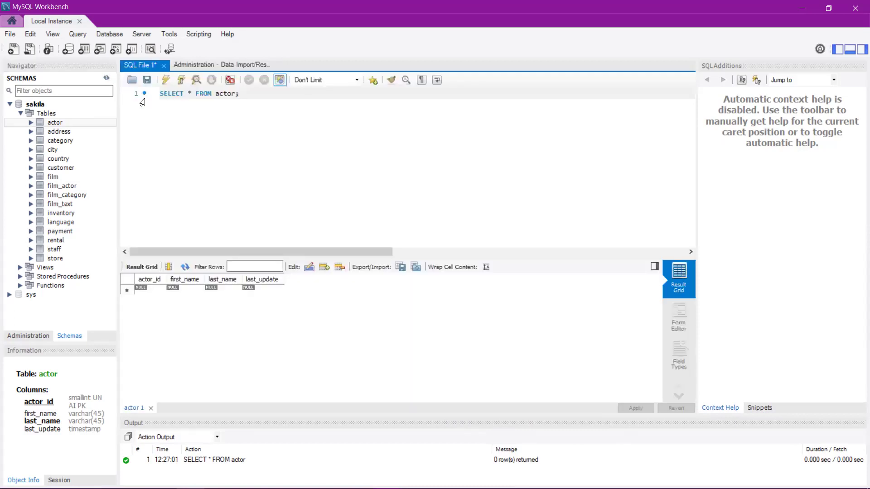
- Rerun SELECT * FROM actor; and scroll through the 200 returned actor rows
{"action": "left_click", "coordinate": [166, 81]}
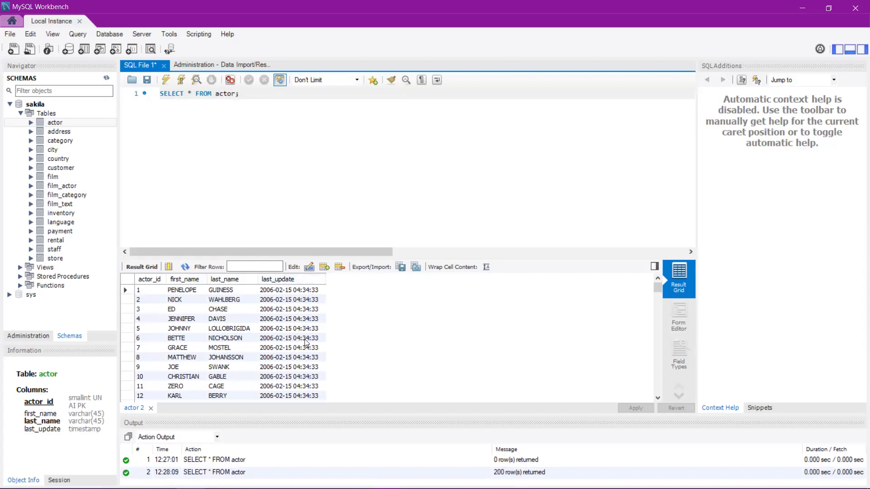
{"action": "scroll", "coordinate": [295, 334], "scroll_direction": "down", "scroll_amount": 4}
{"action": "scroll", "coordinate": [294, 334], "scroll_direction": "down", "scroll_amount": 15}
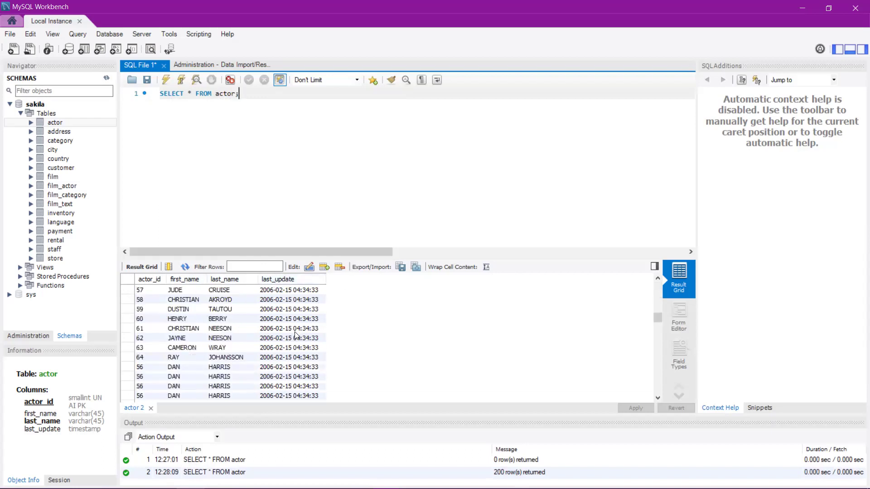
{"action": "scroll", "coordinate": [295, 335], "scroll_direction": "down", "scroll_amount": 16}
{"action": "scroll", "coordinate": [295, 335], "scroll_direction": "down", "scroll_amount": 3}
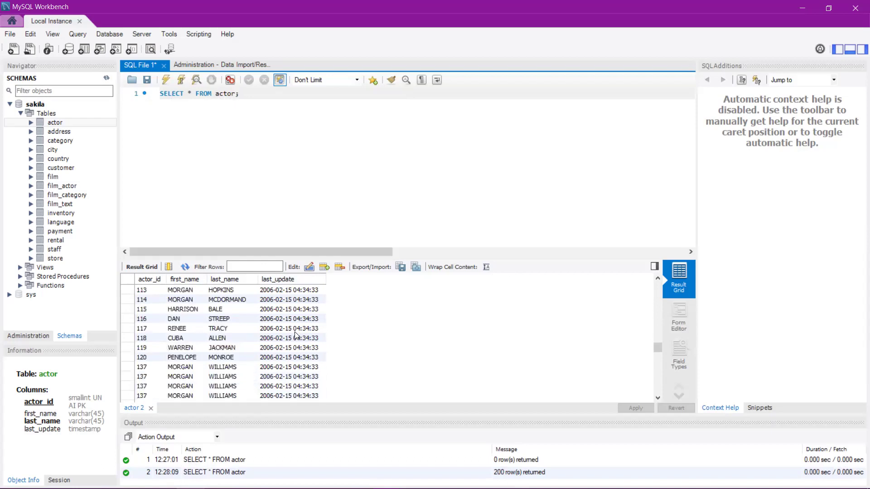
{"action": "scroll", "coordinate": [295, 335], "scroll_direction": "up", "scroll_amount": 20}
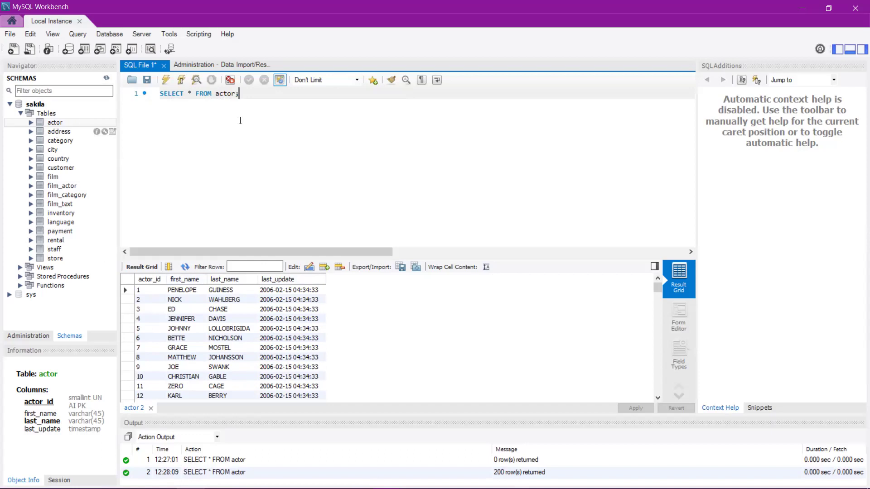
- Change the query to SELECT * FROM address, run it, and scroll through the 603 rows
{"action": "double_click", "coordinate": [220, 95]}
{"action": "type", "text": "address"}
{"action": "left_click", "coordinate": [163, 81]}
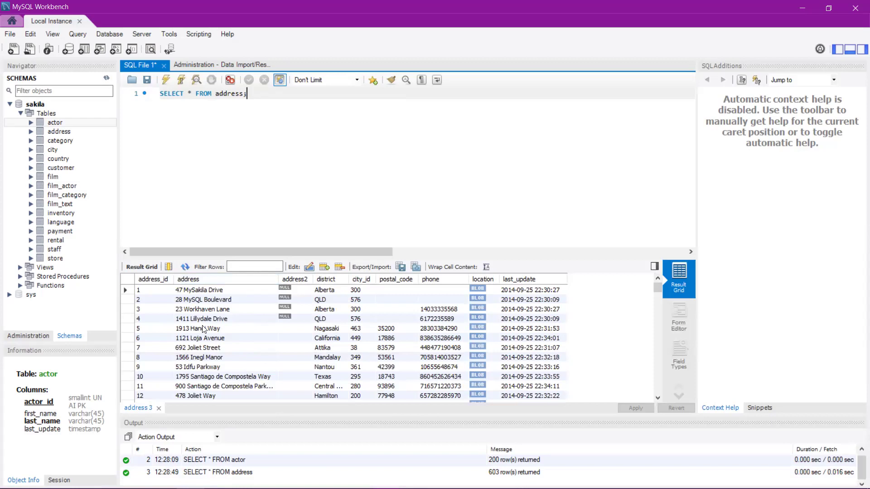
{"action": "scroll", "coordinate": [202, 330], "scroll_direction": "down", "scroll_amount": 4}
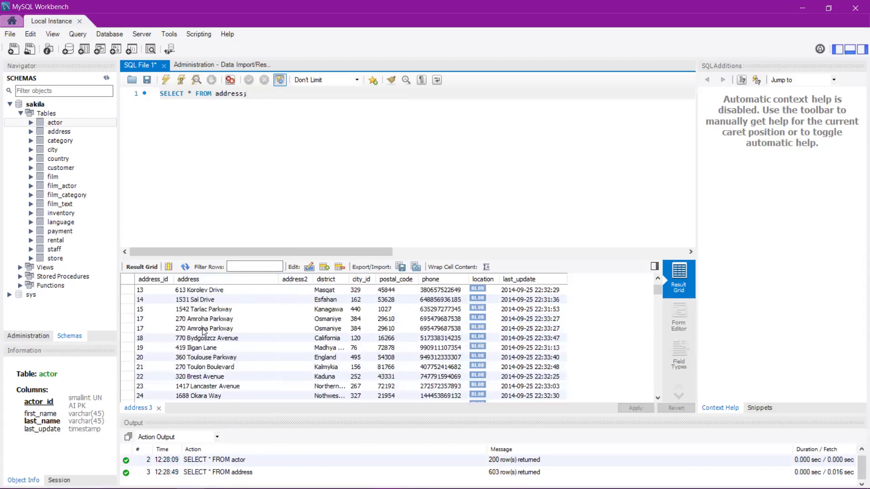
{"action": "scroll", "coordinate": [202, 331], "scroll_direction": "up", "scroll_amount": 4}
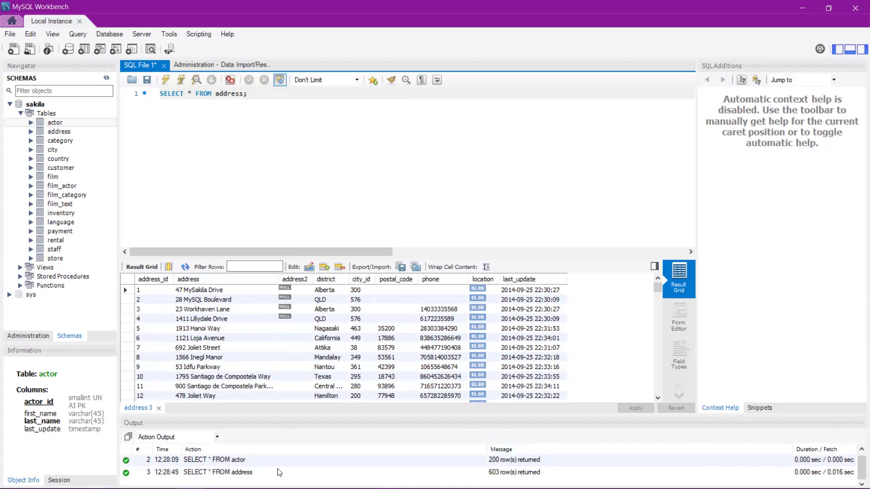
- Leave the row limit at Don't Limit and switch to the SESSION 2 SQL presentation
{"action": "left_click", "coordinate": [356, 80]}
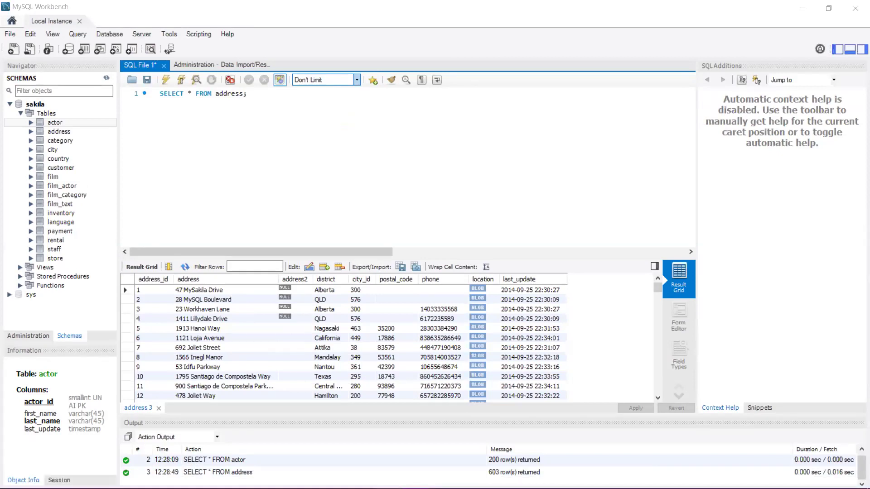
{"action": "key", "text": "alt+Tab"}
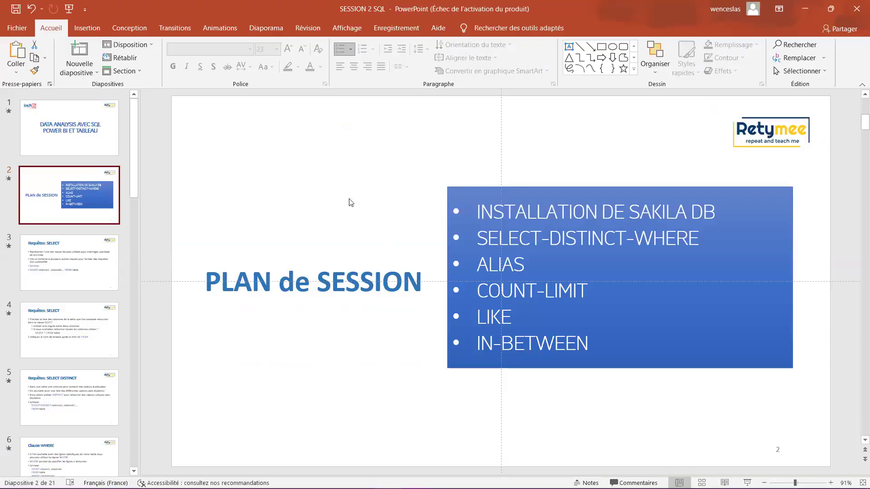
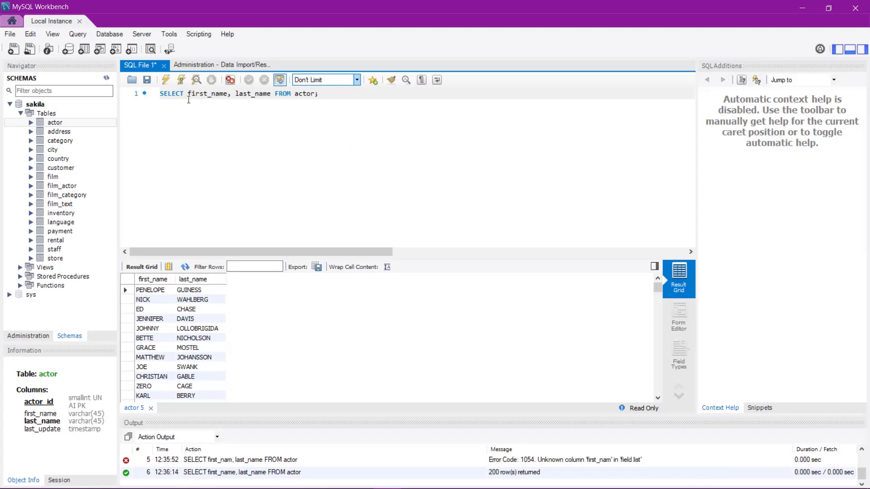
- Rewrite the actor query as SELECT * FROM film and execute it, returning 1000 film rows
{"action": "left_click", "coordinate": [188, 95]}
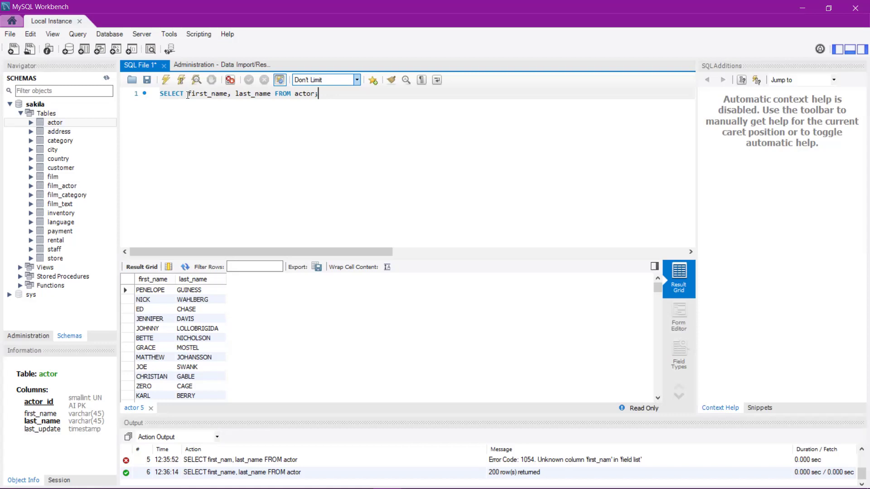
{"action": "left_click", "coordinate": [270, 95], "text": "shift"}
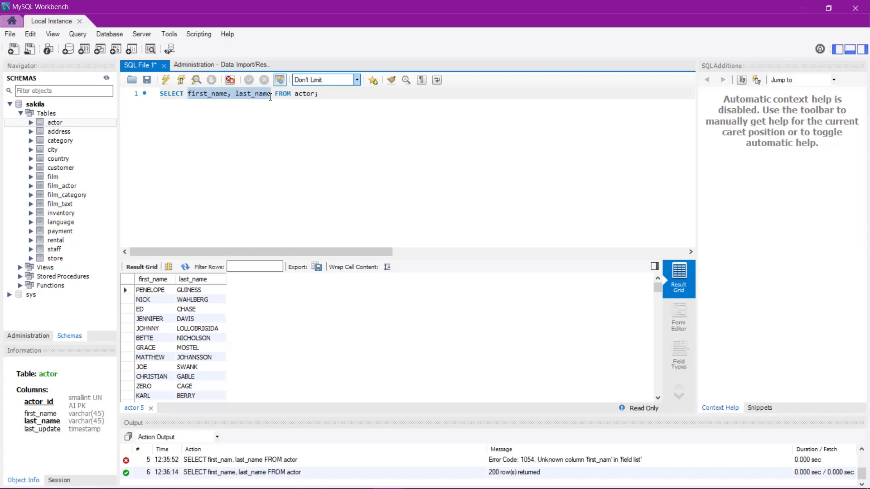
{"action": "key", "text": "Delete"}
{"action": "type", "text": "*"}
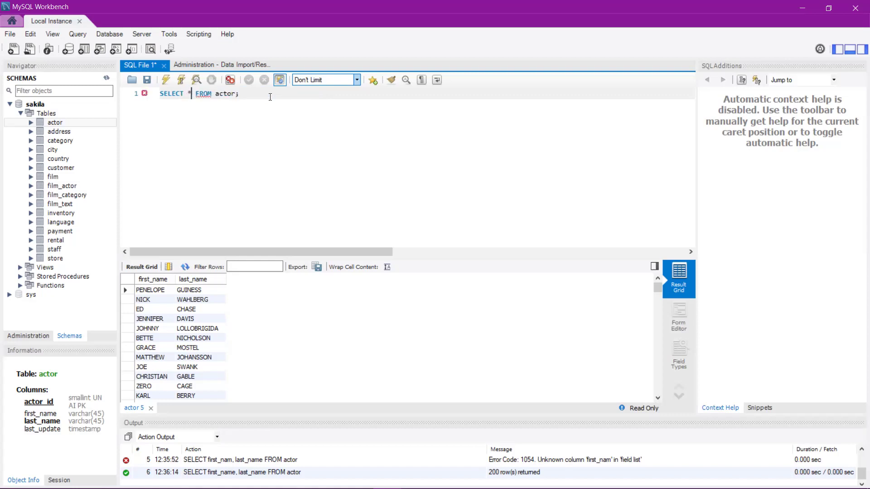
{"action": "double_click", "coordinate": [216, 95]}
{"action": "type", "text": "film"}
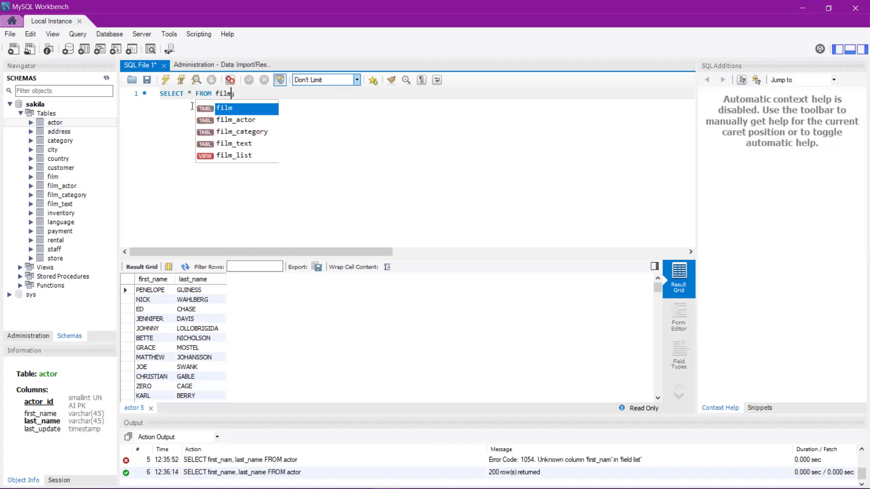
{"action": "left_click", "coordinate": [166, 80]}
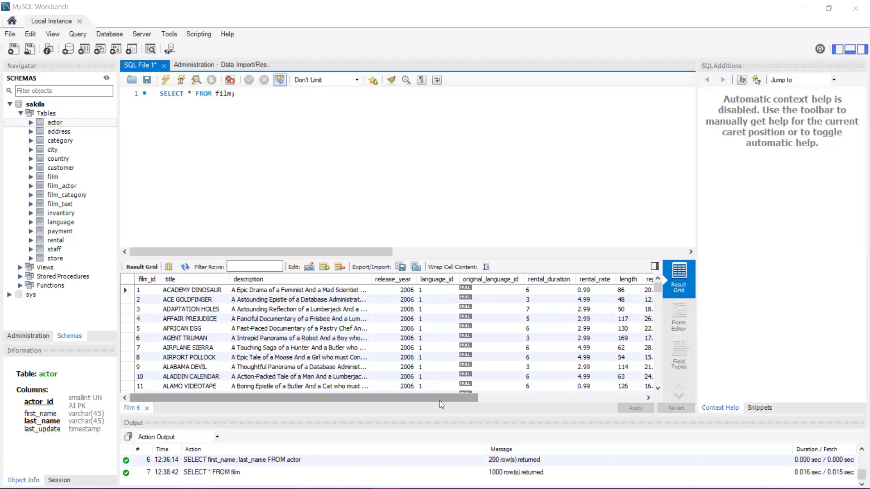
{"action": "scroll", "coordinate": [440, 400], "scroll_direction": "right", "scroll_amount": 3}
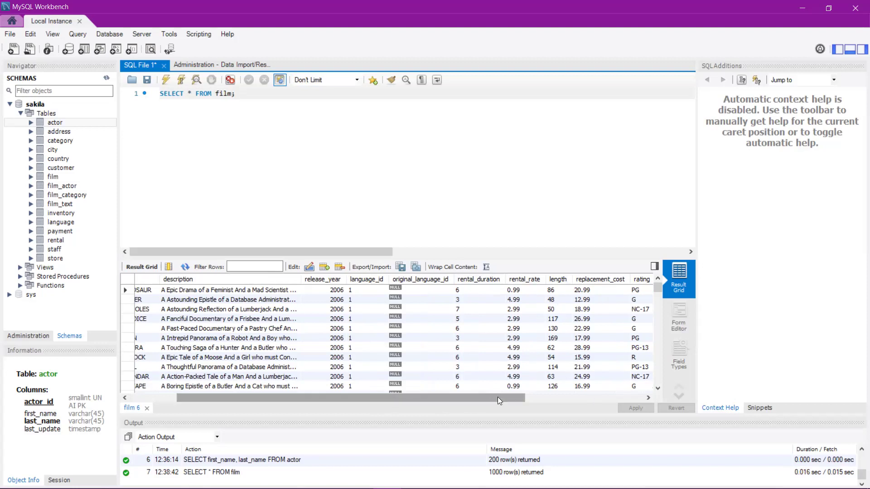
{"action": "scroll", "coordinate": [497, 396], "scroll_direction": "right", "scroll_amount": 1}
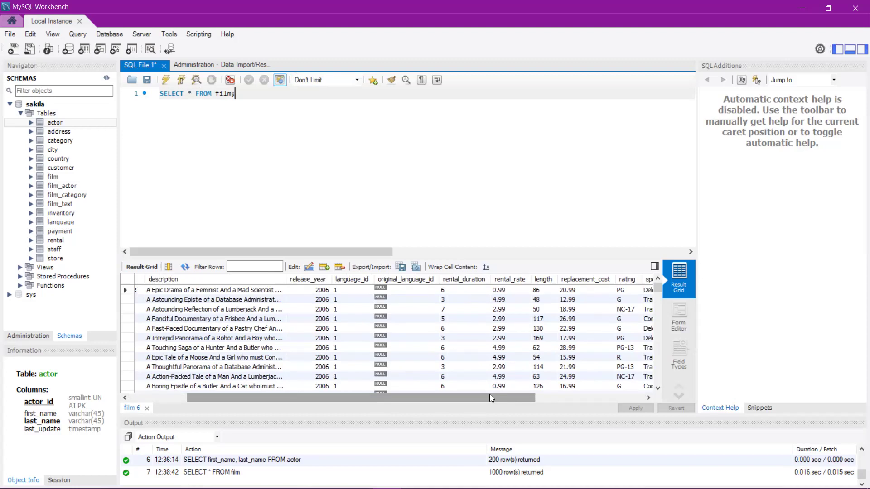
{"action": "scroll", "coordinate": [492, 398], "scroll_direction": "right", "scroll_amount": 1}
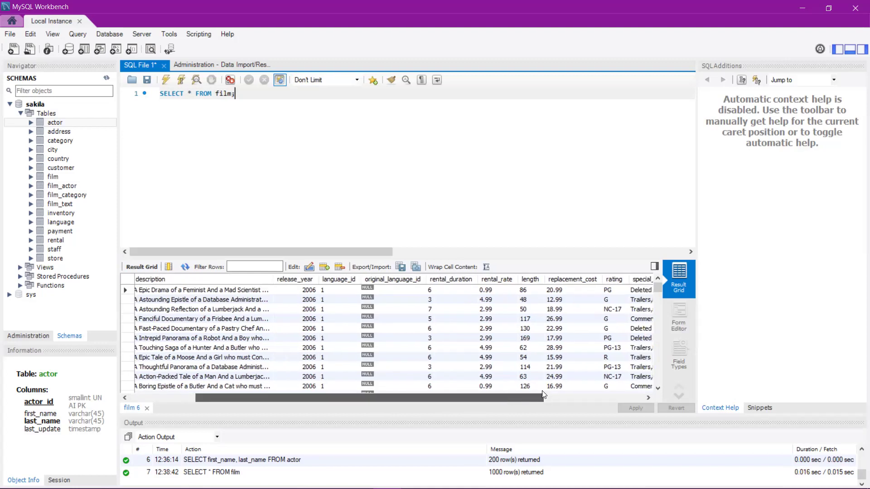
{"action": "scroll", "coordinate": [544, 395], "scroll_direction": "right", "scroll_amount": 5}
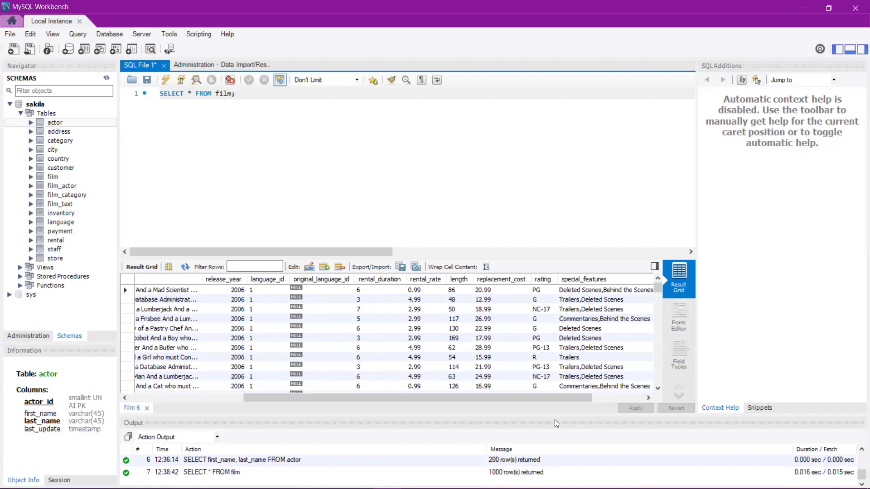
{"action": "left_click_drag", "start_coordinate": [543, 400], "coordinate": [606, 401]}
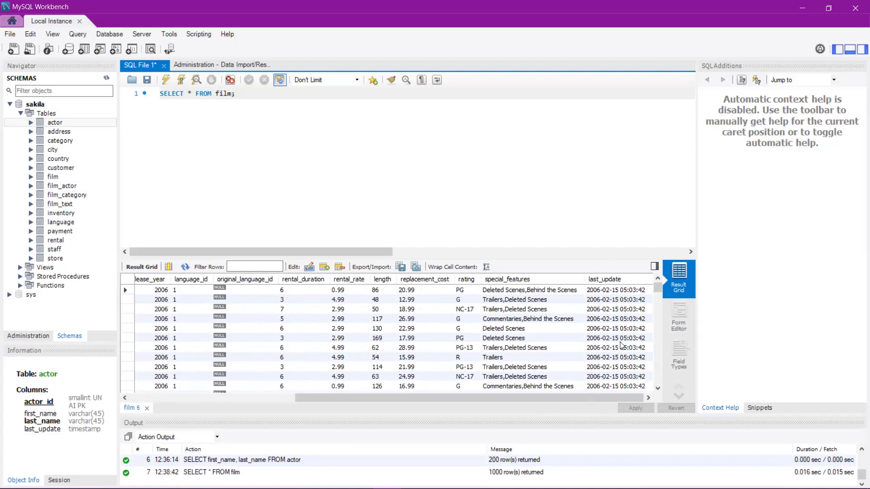
{"action": "left_click_drag", "start_coordinate": [455, 398], "coordinate": [204, 411]}
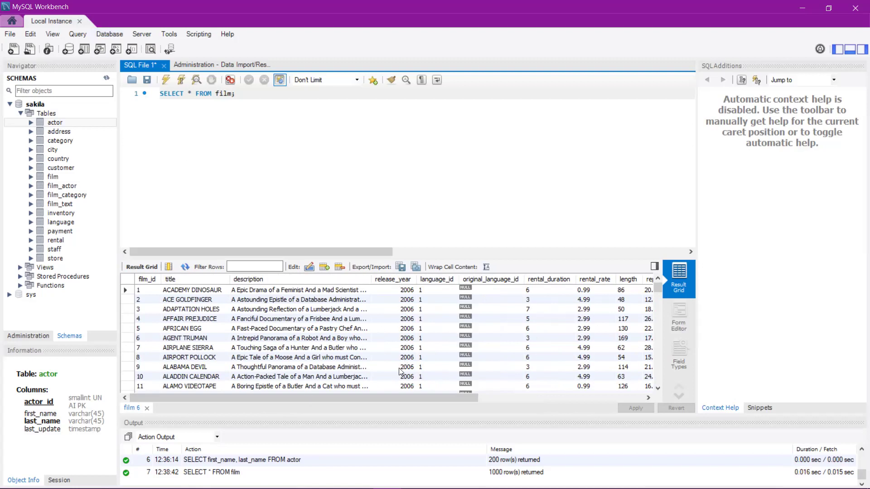
{"action": "left_click_drag", "start_coordinate": [196, 94], "coordinate": [189, 95]}
- Run SELECT release_year FROM film and scroll through the 1000 rows of 2006
{"action": "type", "text": "re"}
{"action": "type", "text": "la"}
{"action": "type", "text": "e"}
{"action": "type", "text": "se"}
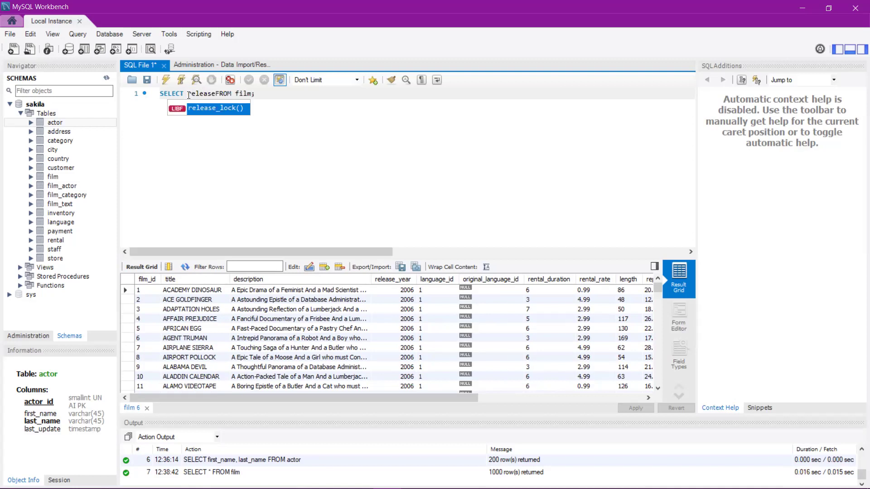
{"action": "type", "text": "_year"}
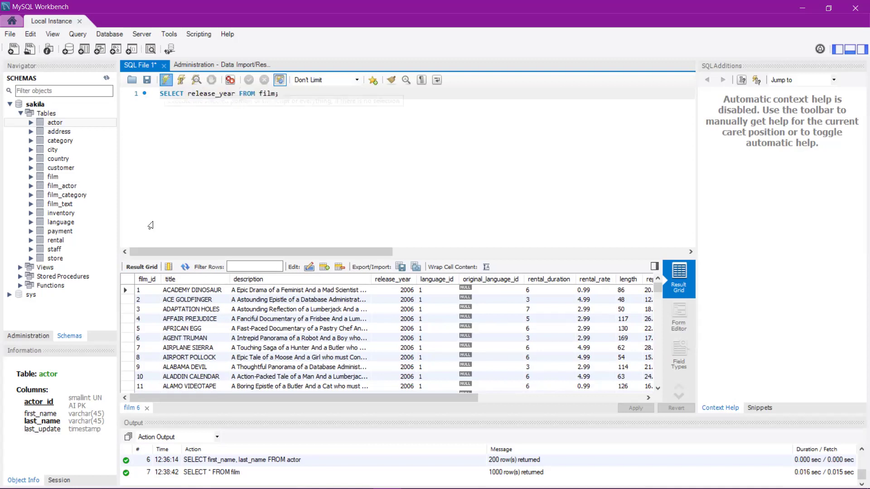
{"action": "key", "text": "ctrl+Return"}
{"action": "scroll", "coordinate": [194, 364], "scroll_direction": "down", "scroll_amount": 10}
{"action": "scroll", "coordinate": [193, 364], "scroll_direction": "down", "scroll_amount": 10}
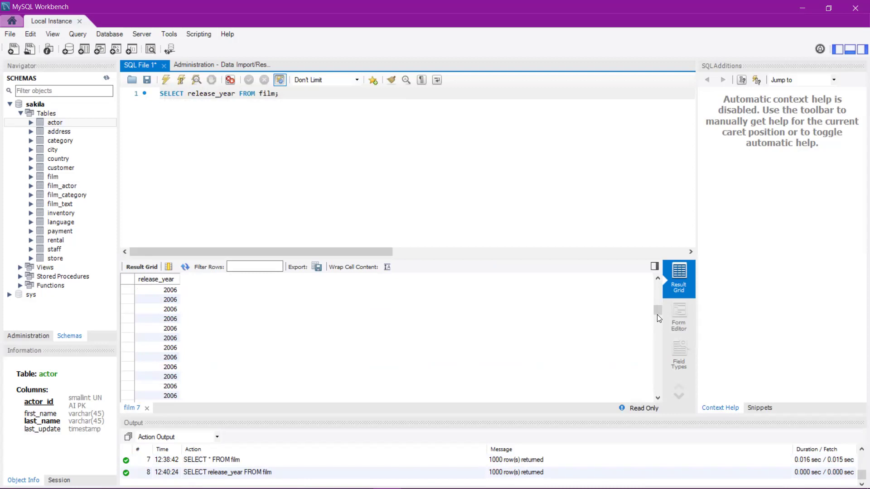
{"action": "scroll", "coordinate": [652, 340], "scroll_direction": "down", "scroll_amount": 5}
{"action": "left_click_drag", "start_coordinate": [660, 344], "coordinate": [656, 383]}
{"action": "left_click_drag", "start_coordinate": [655, 415], "coordinate": [634, 267]}
{"action": "left_click", "coordinate": [187, 94]}
- Insert DISTINCT before release_year and run it, reducing the result to one 2006 row
{"action": "type", "text": "D"}
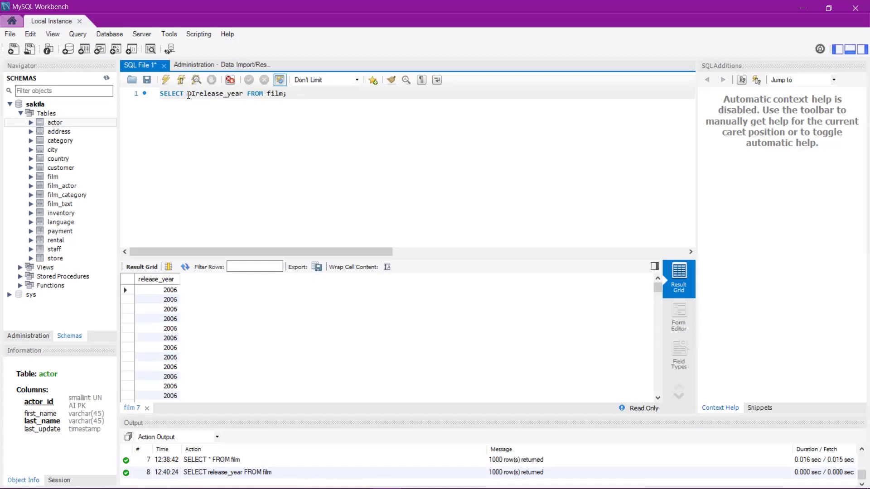
{"action": "type", "text": "ISTINCT"}
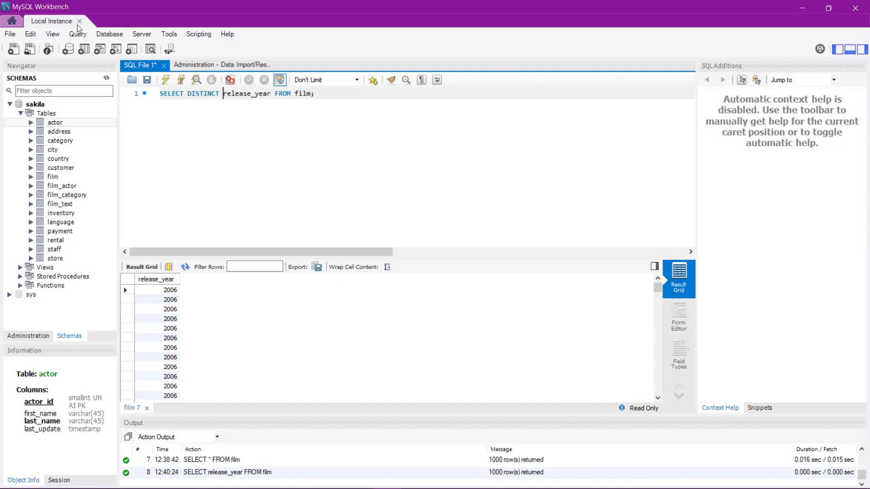
{"action": "left_click", "coordinate": [165, 80]}
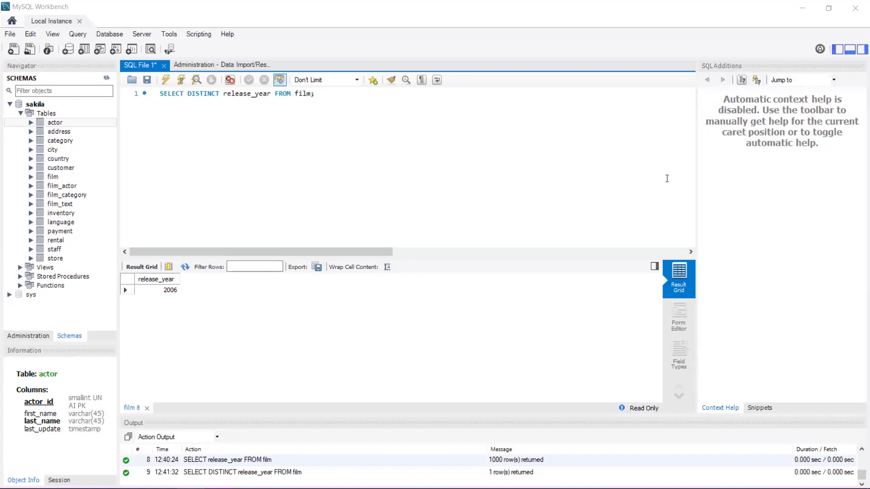
{"action": "left_click", "coordinate": [667, 178]}
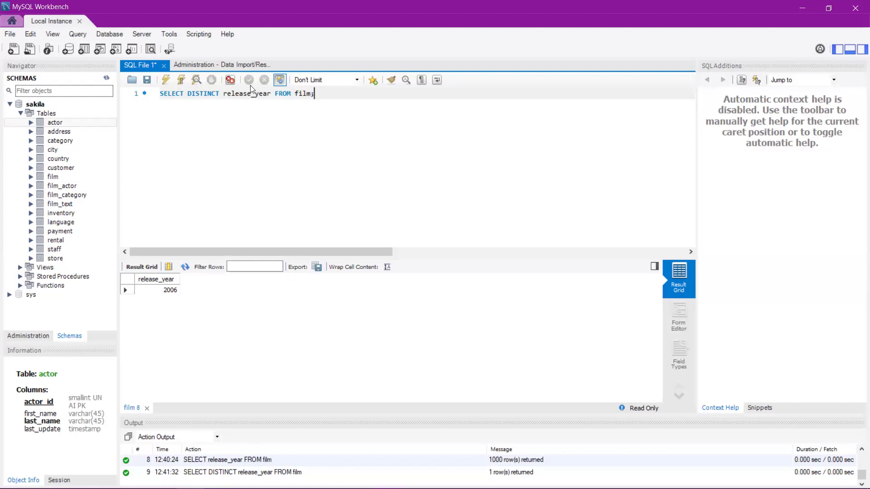
{"action": "left_click_drag", "start_coordinate": [271, 93], "coordinate": [226, 94]}
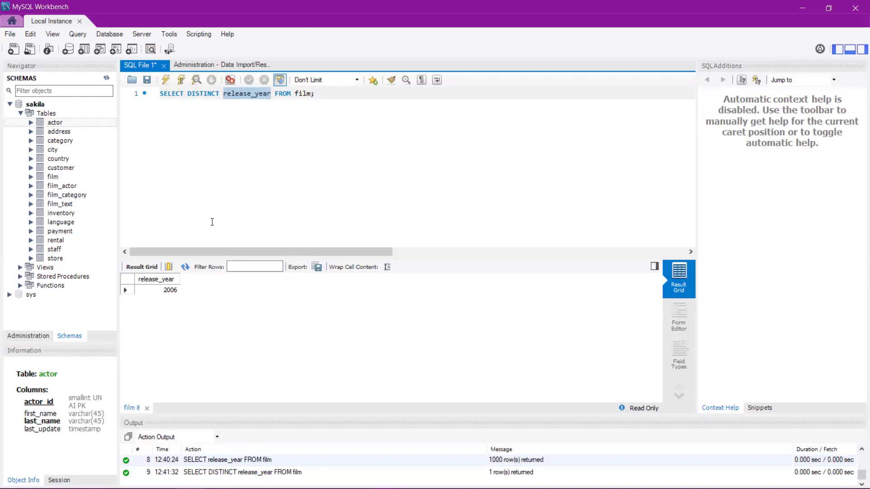
- Autocomplete rental_rate as the column and run SELECT DISTINCT rental_rate FROM film, getting 0.99, 4.99, 2.99
{"action": "type", "text": "RENT"}
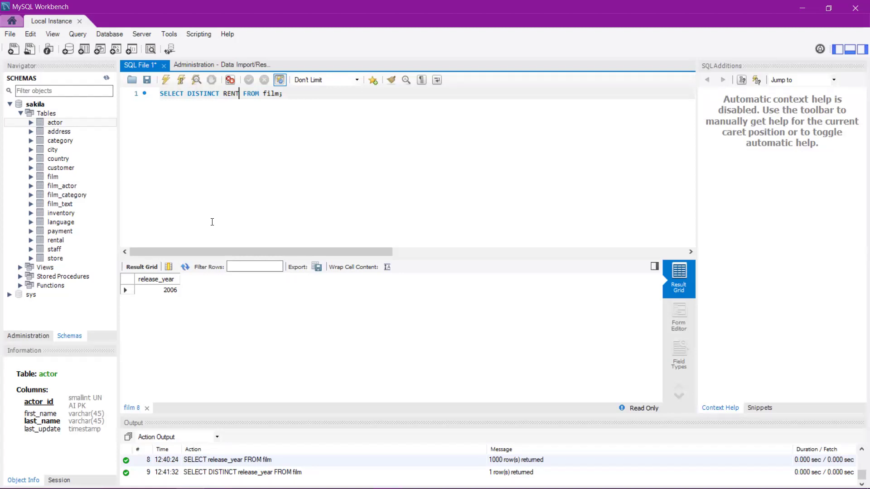
{"action": "key", "text": "Return"}
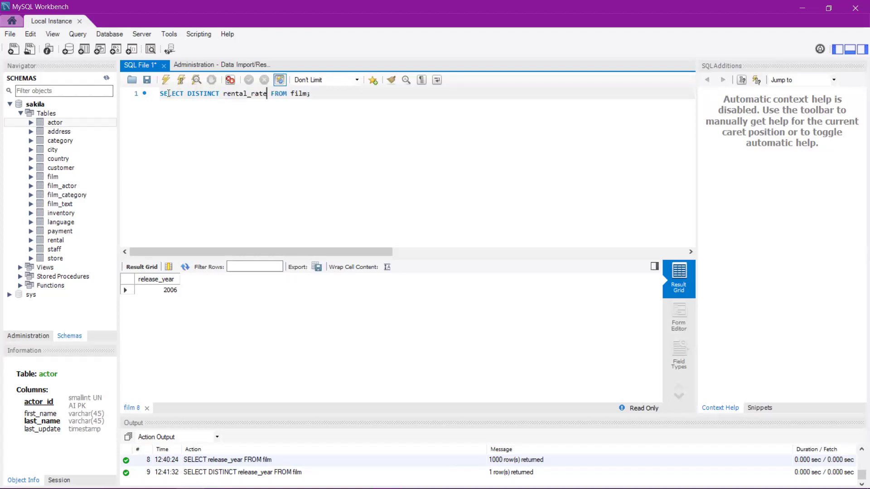
{"action": "left_click", "coordinate": [167, 80]}
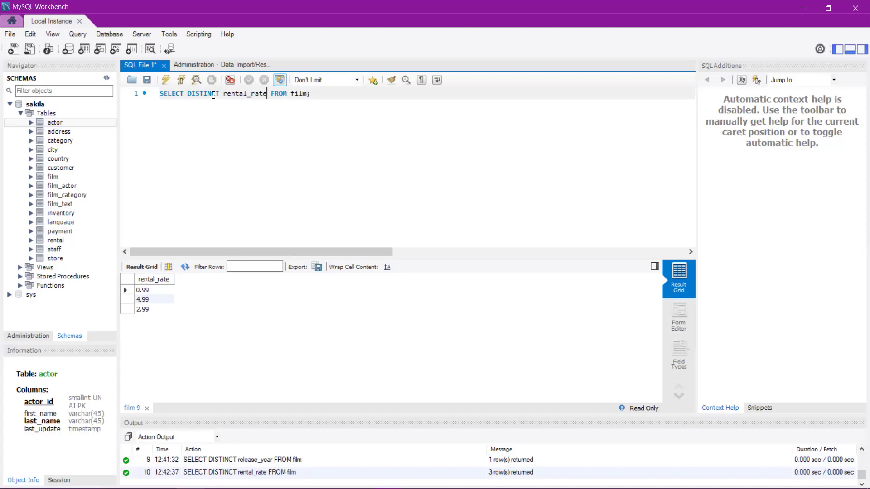
{"action": "left_click_drag", "start_coordinate": [221, 95], "coordinate": [187, 95]}
- Remove DISTINCT and run SELECT rental_rate FROM film, scrolling through the repeated rates
{"action": "key", "text": "Delete"}
{"action": "key", "text": "Delete"}
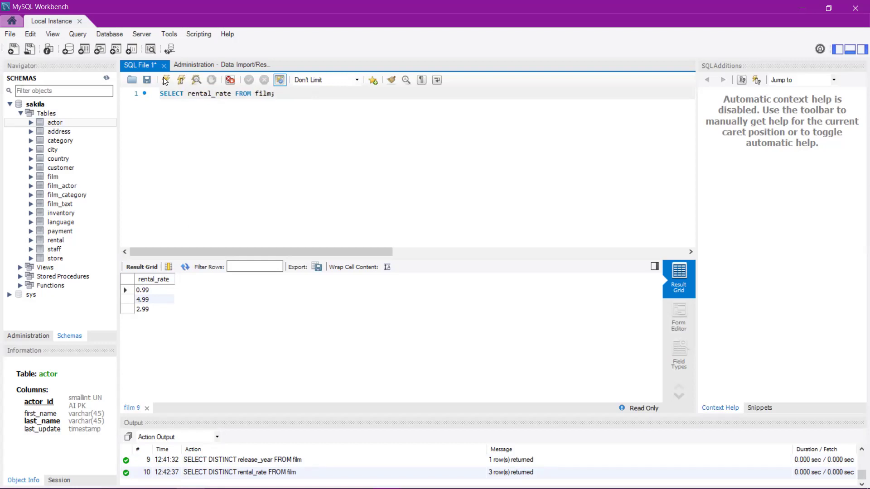
{"action": "left_click", "coordinate": [165, 80]}
{"action": "scroll", "coordinate": [188, 319], "scroll_direction": "down", "scroll_amount": 5}
{"action": "scroll", "coordinate": [188, 320], "scroll_direction": "down", "scroll_amount": 3}
{"action": "scroll", "coordinate": [186, 321], "scroll_direction": "down", "scroll_amount": 3}
{"action": "scroll", "coordinate": [185, 321], "scroll_direction": "up", "scroll_amount": 3}
- Restore DISTINCT, rerun the rental_rate query, then view the 'Requêtes: SELECT DISTINCT' slide
{"action": "left_click", "coordinate": [184, 95]}
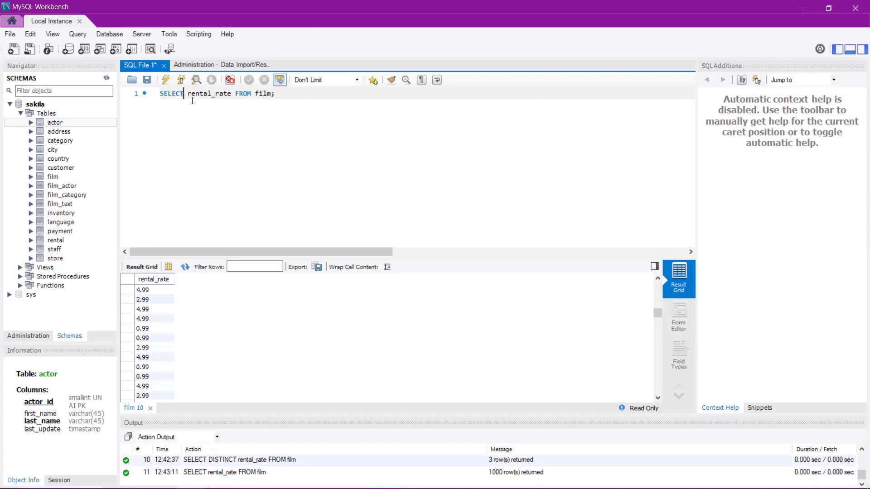
{"action": "type", "text": "DIS"}
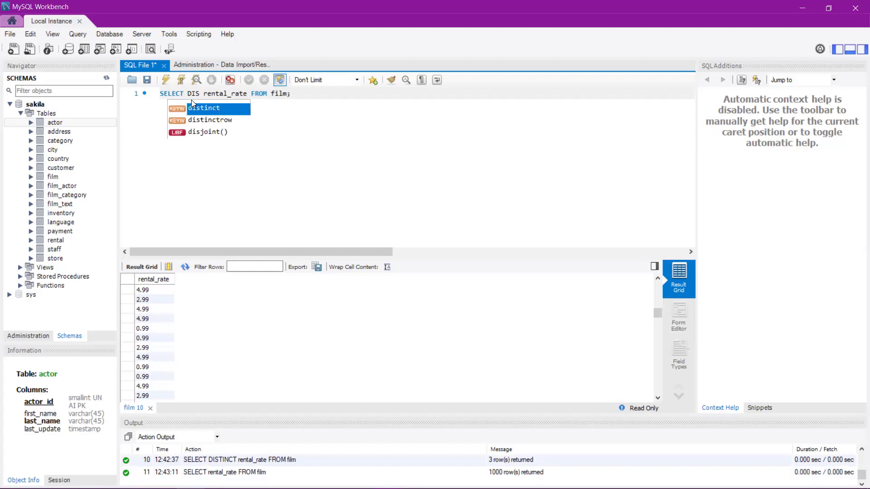
{"action": "type", "text": "TINCT"}
{"action": "left_click", "coordinate": [165, 83]}
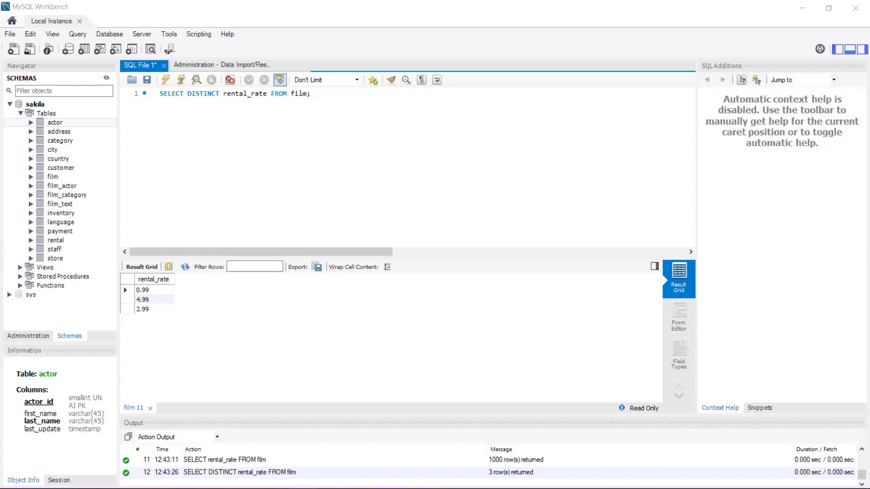
{"action": "key", "text": "alt+Tab"}
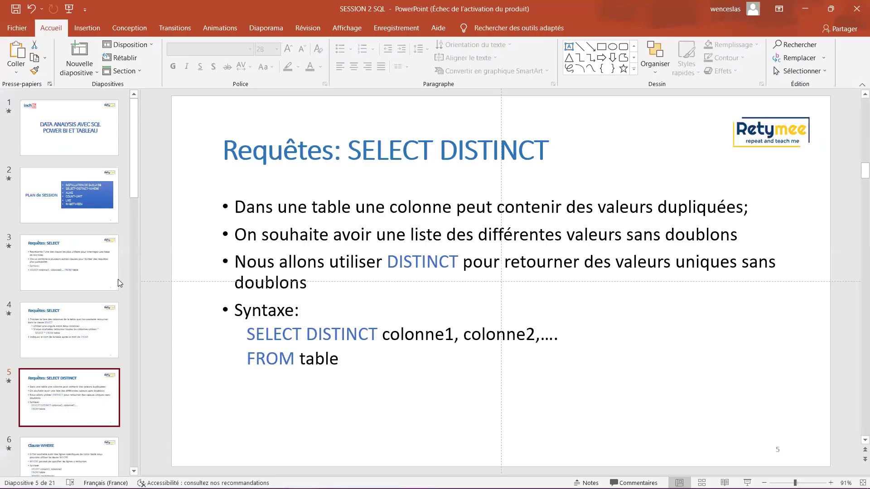
{"action": "scroll", "coordinate": [119, 283], "scroll_direction": "down", "scroll_amount": 2}
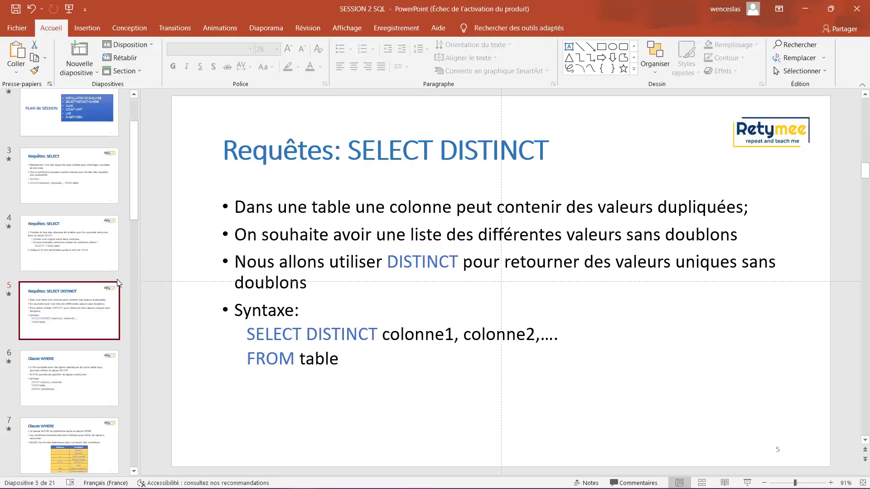
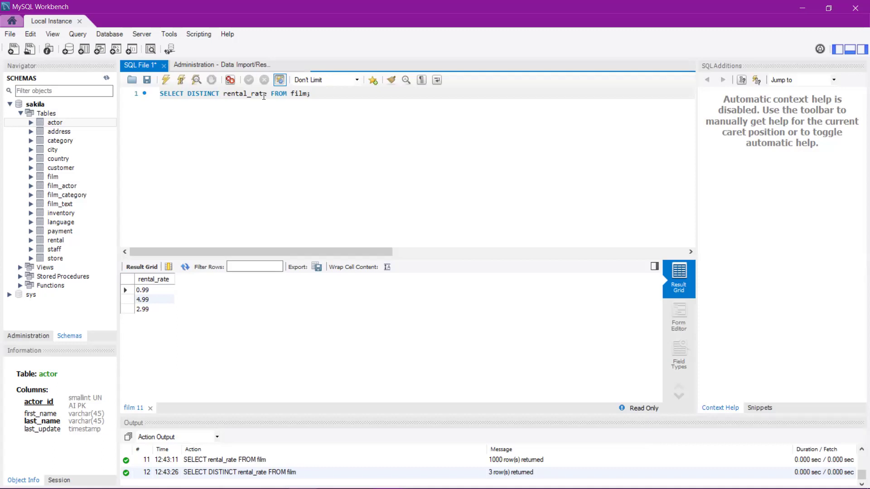
- Edit the query to SELECT DISTINCT * FROM customer, replacing rental_rate with * and film with customer
{"action": "left_click", "coordinate": [266, 96]}
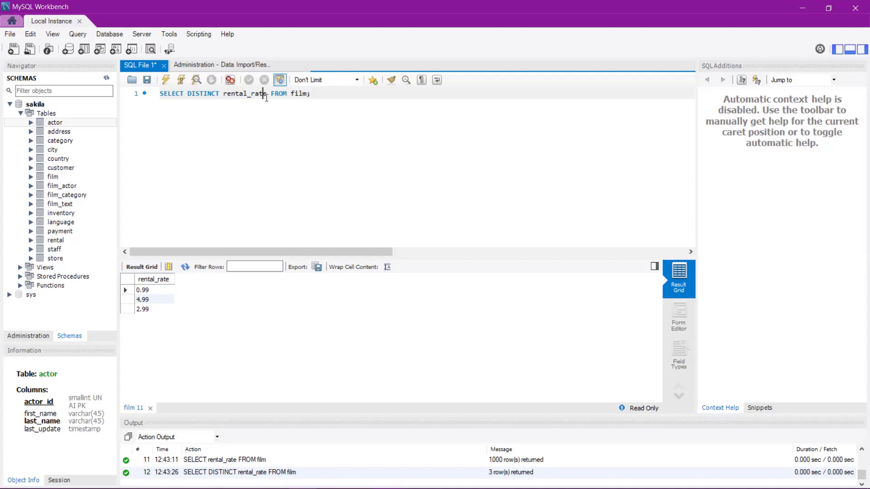
{"action": "left_click", "coordinate": [224, 97], "text": "shift"}
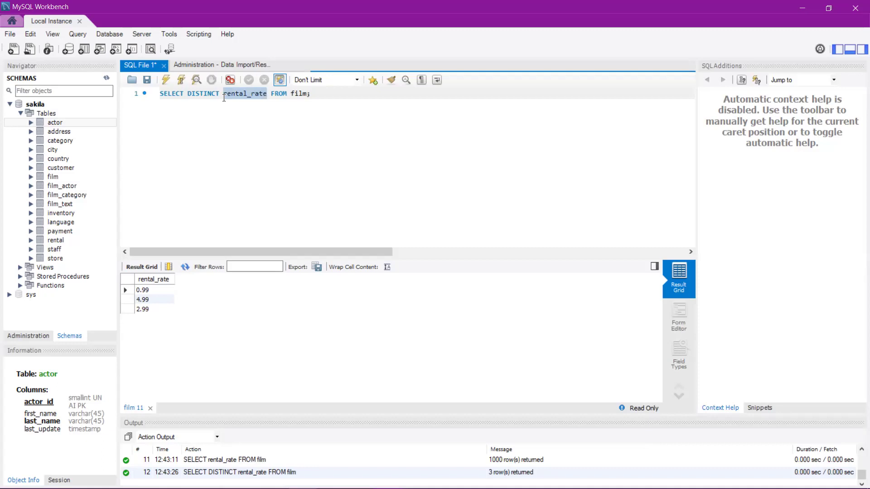
{"action": "type", "text": "µ"}
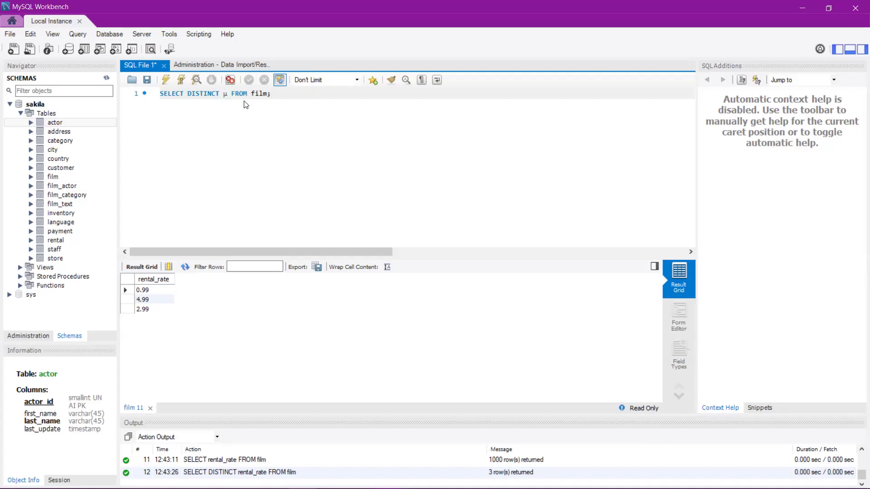
{"action": "key", "text": "BackSpace"}
{"action": "key", "text": "ctrl+space"}
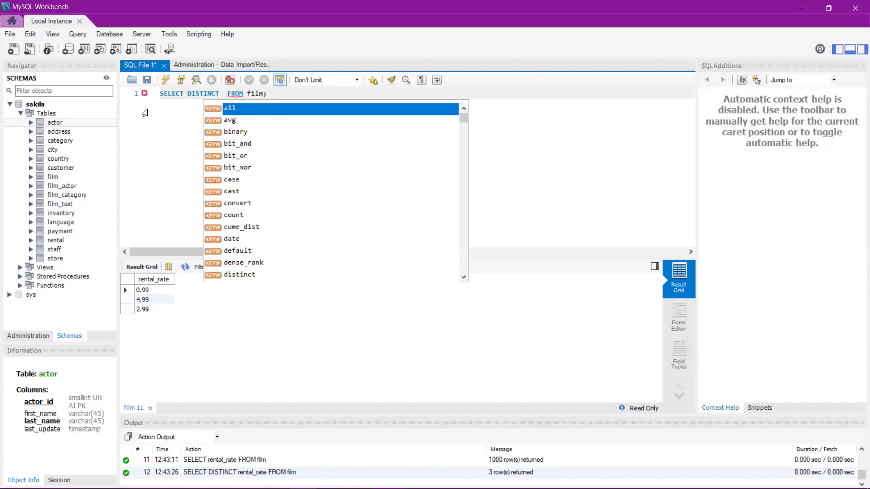
{"action": "type", "text": "*"}
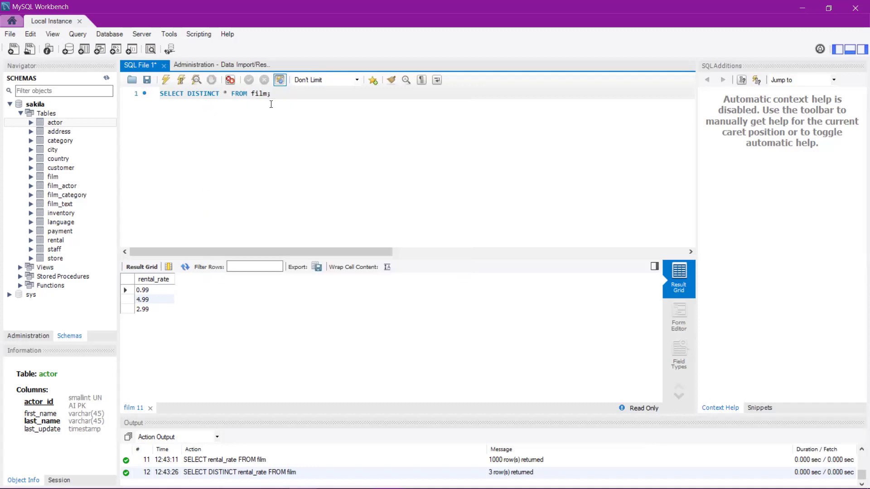
{"action": "left_click_drag", "start_coordinate": [267, 93], "coordinate": [252, 96]}
{"action": "key", "text": "BackSpace"}
{"action": "type", "text": "customer"}
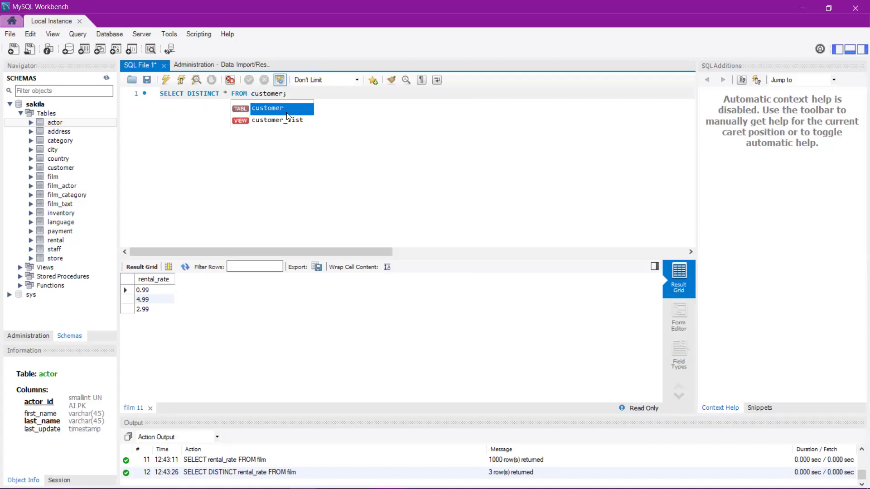
- Run SELECT DISTINCT * FROM customer for 599 rows, then move the semicolon to line 2
{"action": "left_click", "coordinate": [166, 80]}
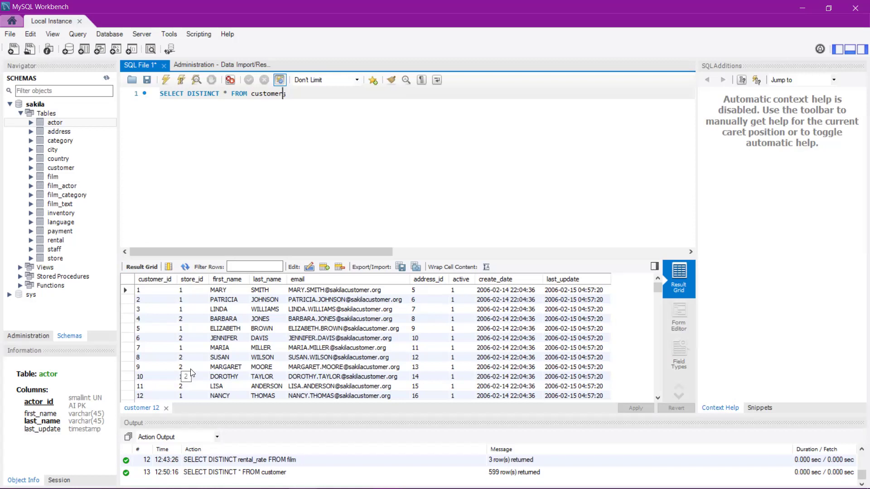
{"action": "key", "text": "Return"}
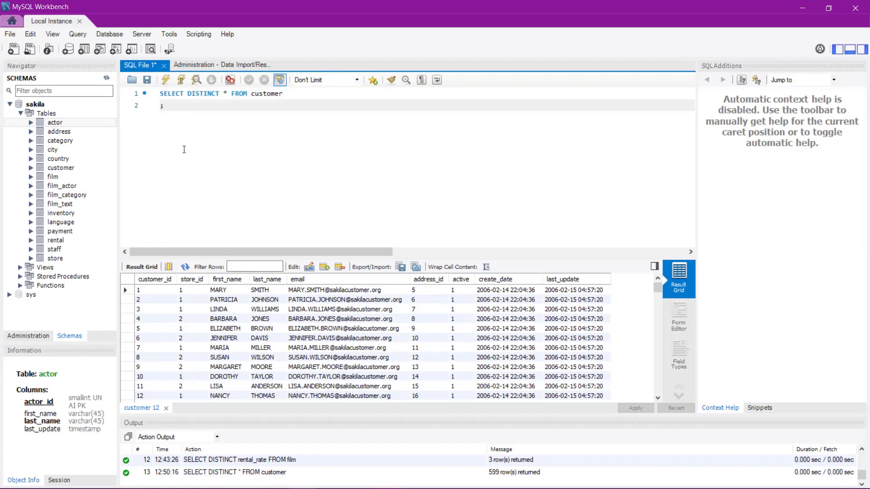
- Add a WHERE first_name filter with an unquoted name and run it, hitting Error 1054
{"action": "type", "text": "WHERE"}
{"action": "key", "text": "BackSpace"}
{"action": "type", "text": "first_name = jared"}
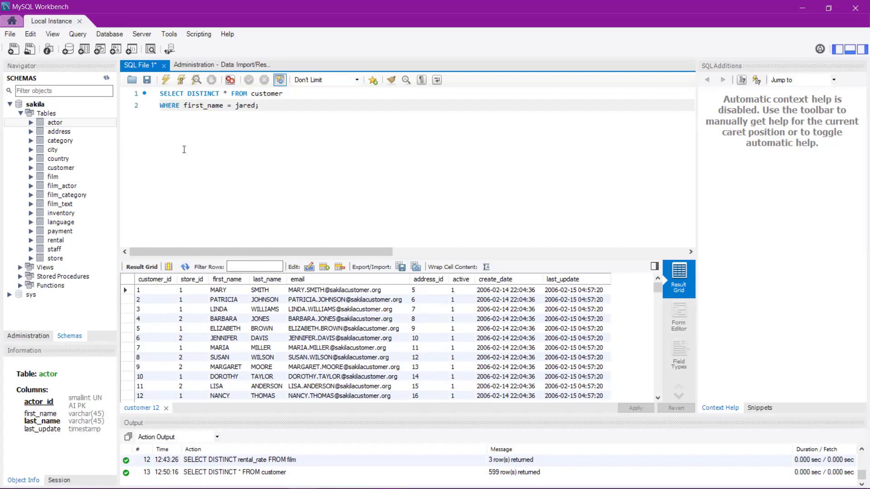
{"action": "left_click", "coordinate": [166, 81]}
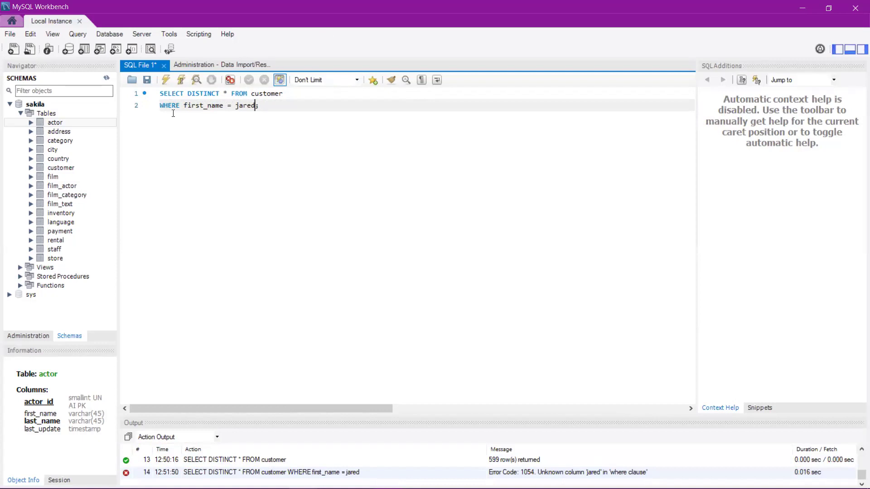
- Quote the first-name value, rerun to get customer_id 524, and select all query text
{"action": "left_click", "coordinate": [235, 105]}
{"action": "type", "text": "'"}
{"action": "left_click", "coordinate": [260, 105]}
{"action": "type", "text": "'"}
{"action": "left_click", "coordinate": [166, 80]}
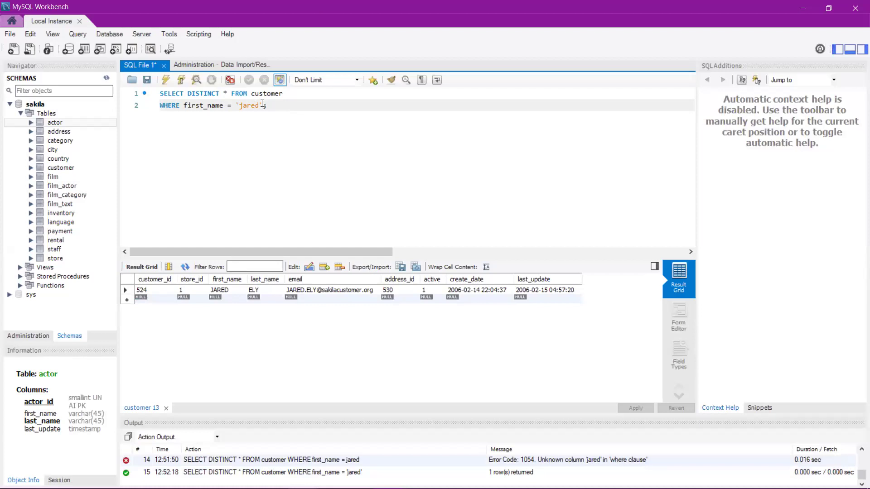
{"action": "left_click", "coordinate": [227, 95]}
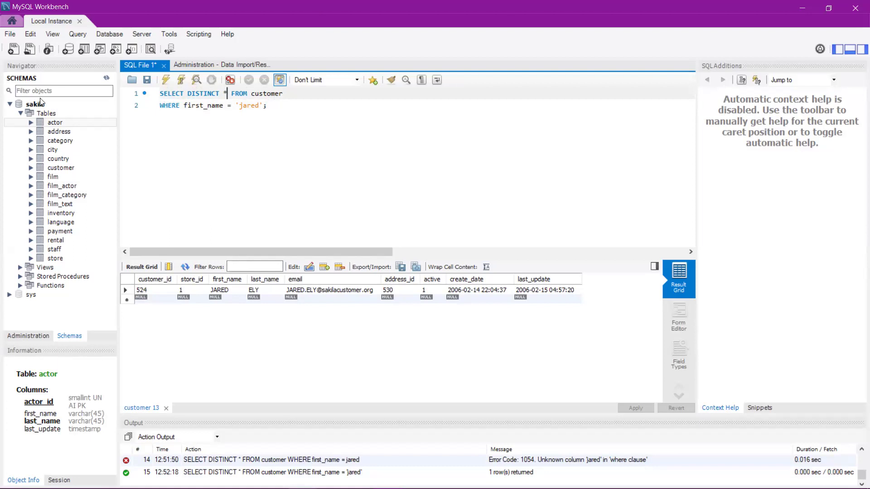
{"action": "key", "text": "ctrl+a"}
- Replace the query with SELECT * FROM payment; and run it, returning 16044 rows
{"action": "key", "text": "Delete"}
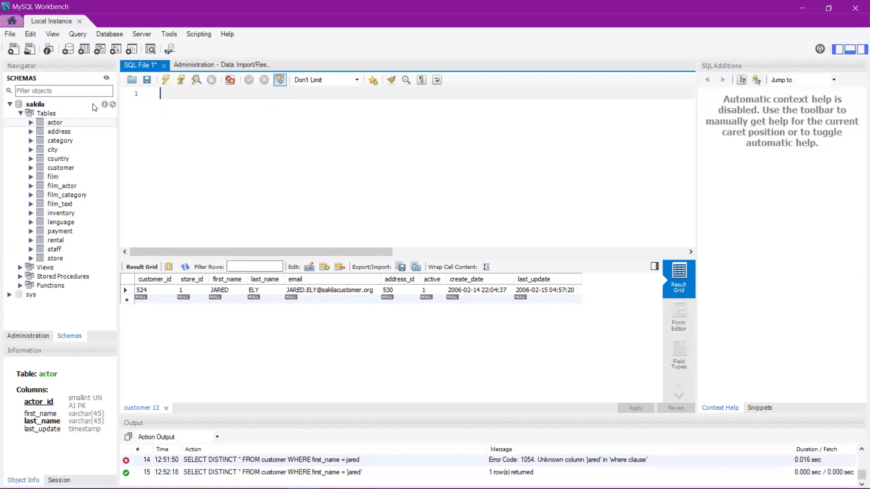
{"action": "type", "text": "SELECT * FROM paym"}
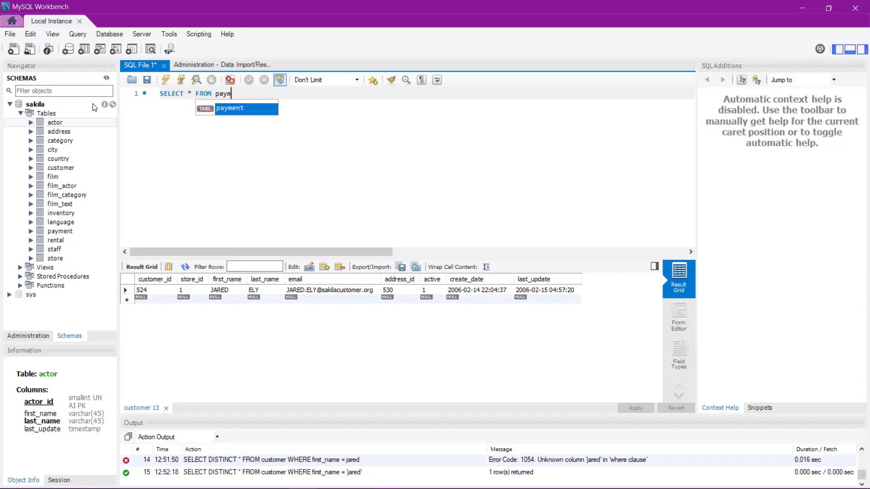
{"action": "type", "text": "ent."}
{"action": "key", "text": "BackSpace"}
{"action": "type", "text": ";"}
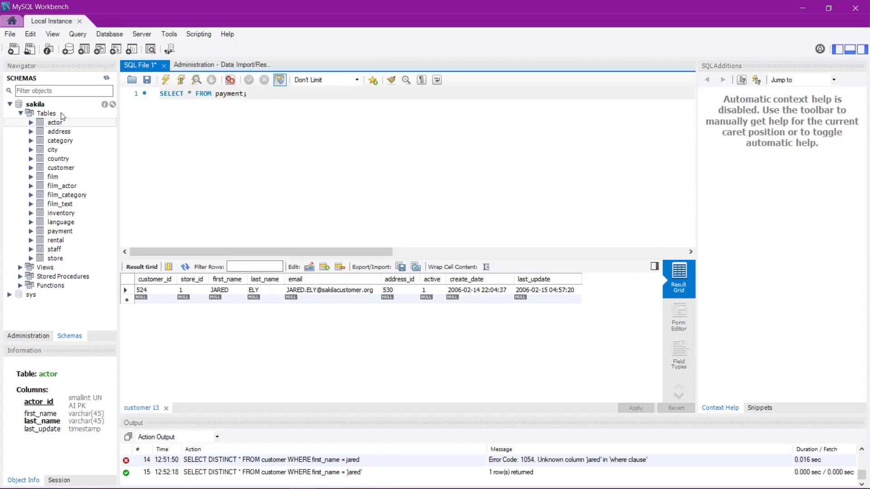
{"action": "left_click", "coordinate": [167, 80]}
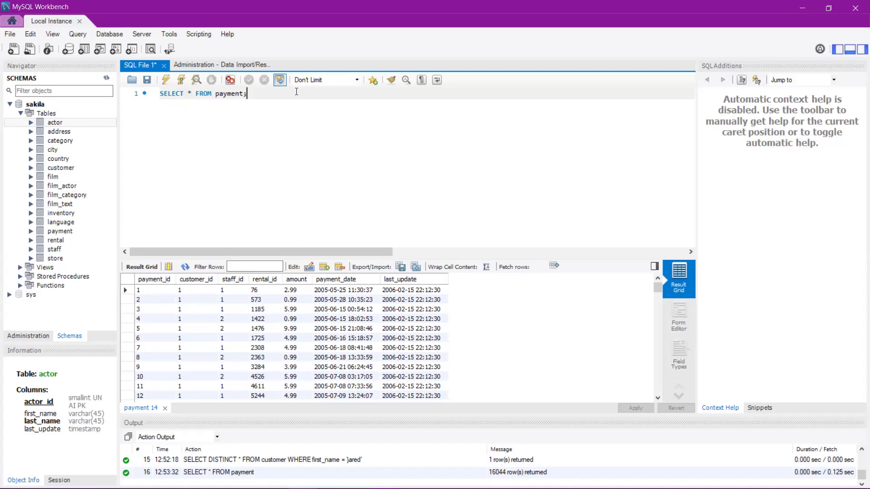
- Add WHERE amount = 7.99 on a second line before the semicolon
{"action": "key", "text": "Left"}
{"action": "key", "text": "Return"}
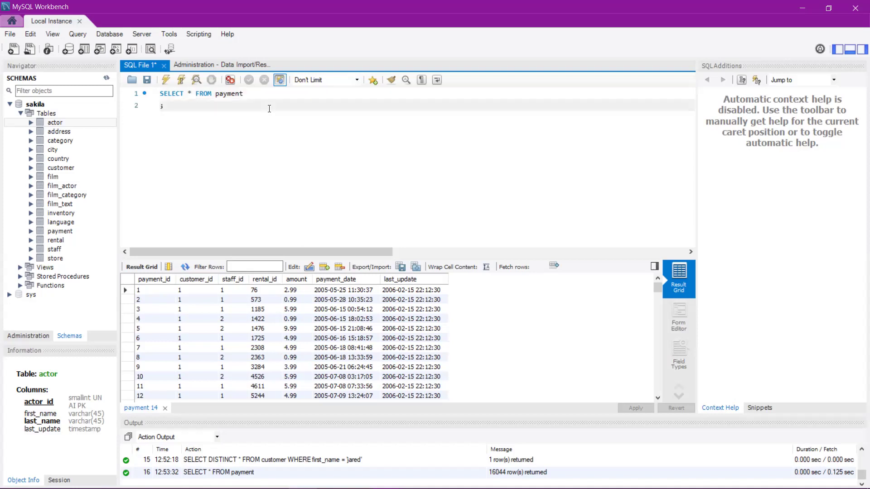
{"action": "type", "text": "WHERE"}
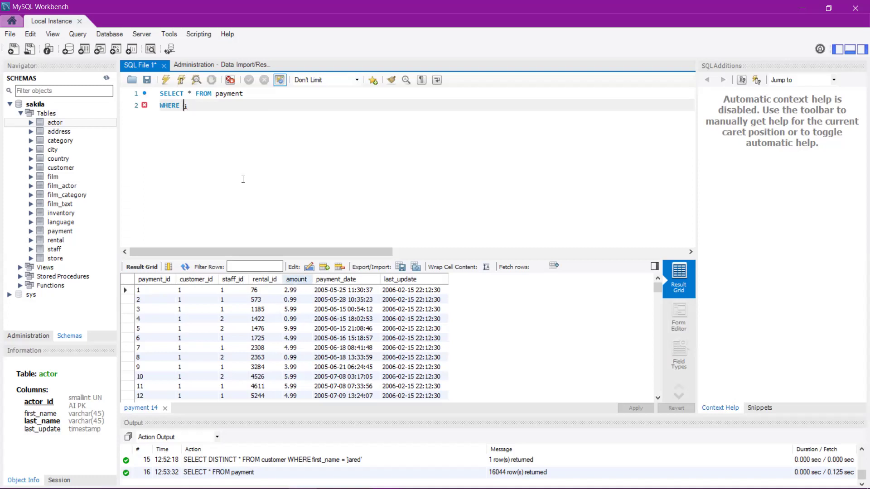
{"action": "type", "text": "AM"}
{"action": "key", "text": "BackSpace"}
{"action": "key", "text": "BackSpace"}
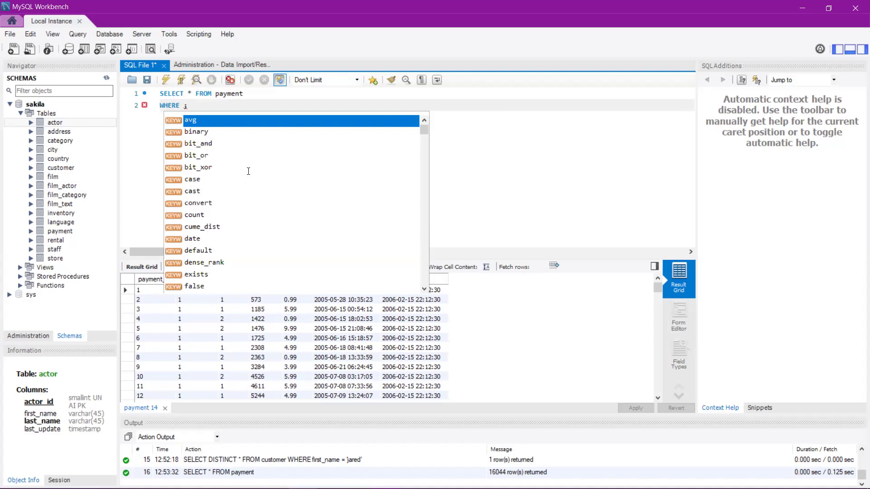
{"action": "type", "text": "amount ="}
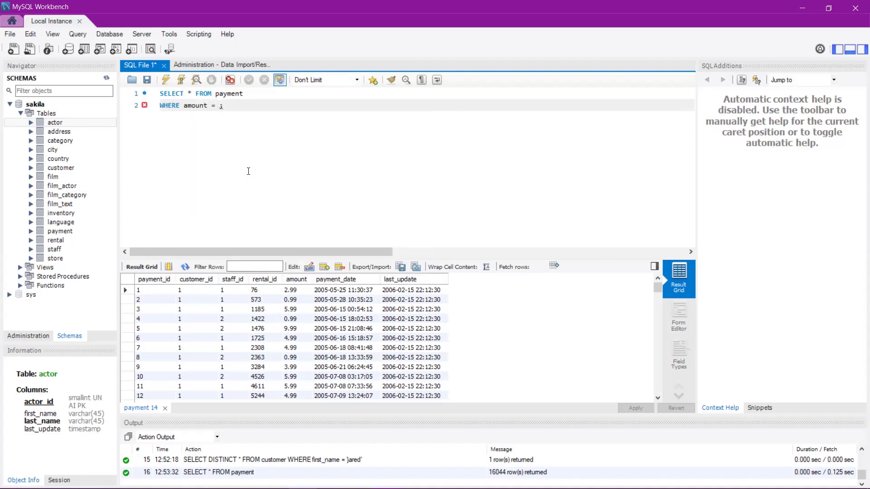
{"action": "scroll", "coordinate": [294, 316], "scroll_direction": "down", "scroll_amount": 5}
{"action": "scroll", "coordinate": [294, 317], "scroll_direction": "down", "scroll_amount": 15}
{"action": "scroll", "coordinate": [293, 316], "scroll_direction": "down", "scroll_amount": 12}
{"action": "scroll", "coordinate": [294, 317], "scroll_direction": "down", "scroll_amount": 10}
{"action": "scroll", "coordinate": [294, 317], "scroll_direction": "up", "scroll_amount": 20}
{"action": "type", "text": "7.99"}
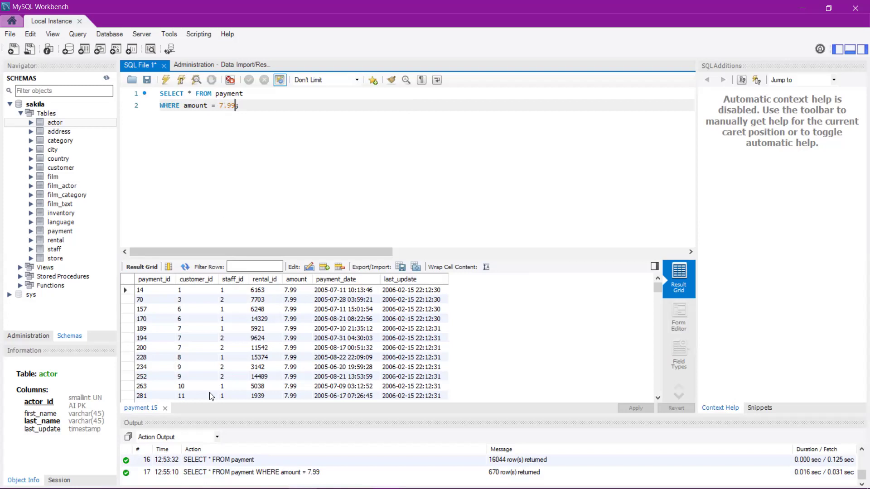
{"action": "scroll", "coordinate": [241, 327], "scroll_direction": "down", "scroll_amount": 1}
{"action": "scroll", "coordinate": [241, 327], "scroll_direction": "down", "scroll_amount": 10}
{"action": "scroll", "coordinate": [241, 328], "scroll_direction": "down", "scroll_amount": 10}
{"action": "scroll", "coordinate": [240, 328], "scroll_direction": "down", "scroll_amount": 10}
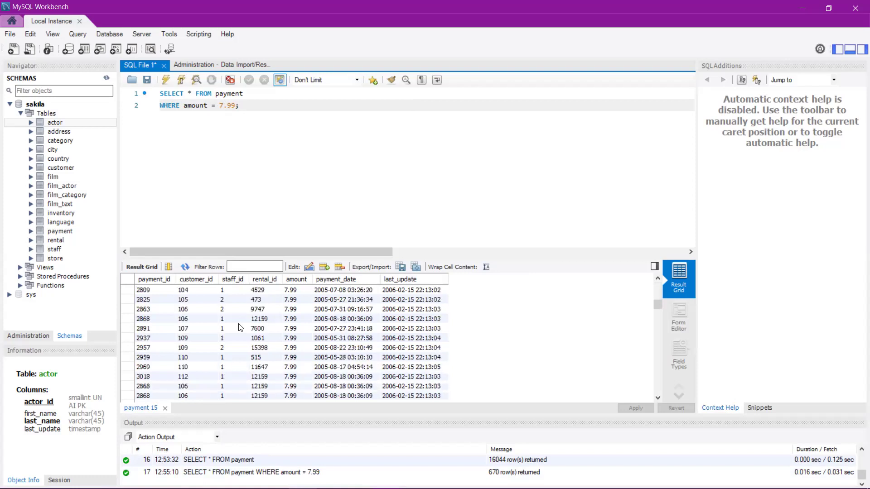
{"action": "scroll", "coordinate": [240, 328], "scroll_direction": "up", "scroll_amount": 10}
{"action": "scroll", "coordinate": [241, 327], "scroll_direction": "up", "scroll_amount": 15}
{"action": "scroll", "coordinate": [268, 313], "scroll_direction": "up", "scroll_amount": 4}
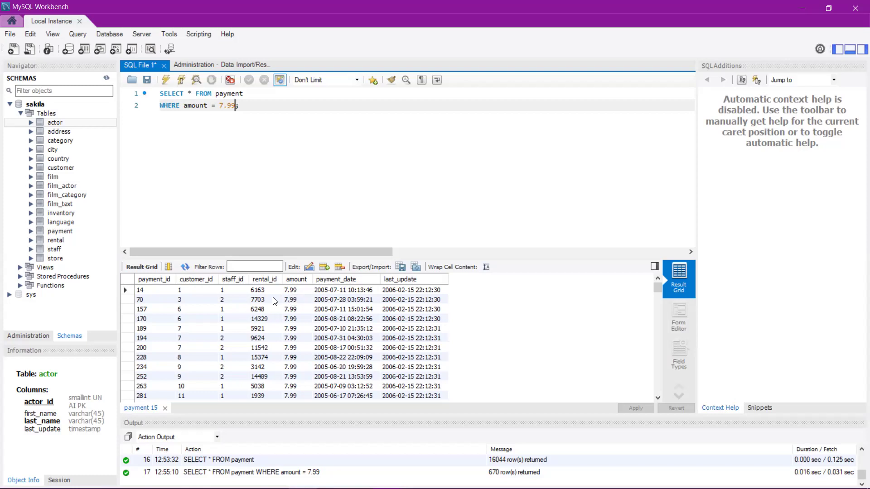
- Change the filter to amount <= 7.99, run it, and scroll the 15187 returned payments
{"action": "left_click", "coordinate": [213, 106]}
{"action": "type", "text": "!"}
{"action": "left_click", "coordinate": [165, 81]}
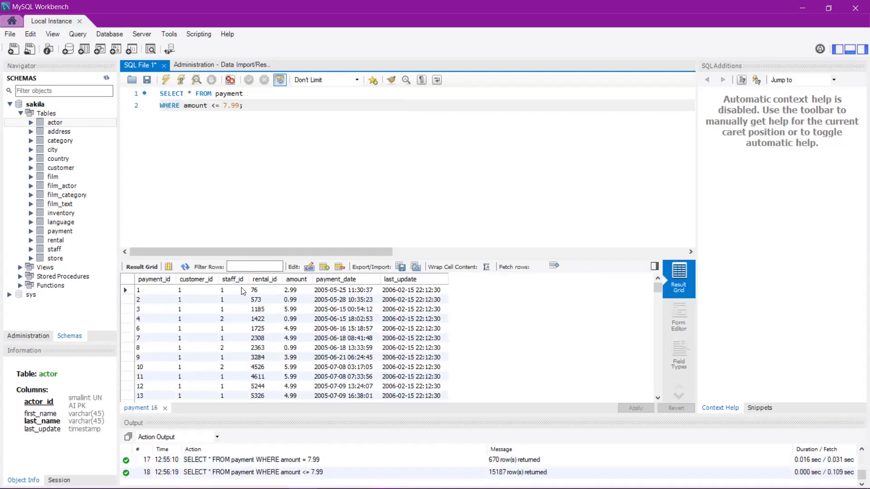
{"action": "scroll", "coordinate": [288, 321], "scroll_direction": "down", "scroll_amount": 5}
{"action": "scroll", "coordinate": [288, 321], "scroll_direction": "down", "scroll_amount": 4}
{"action": "scroll", "coordinate": [289, 320], "scroll_direction": "down", "scroll_amount": 7}
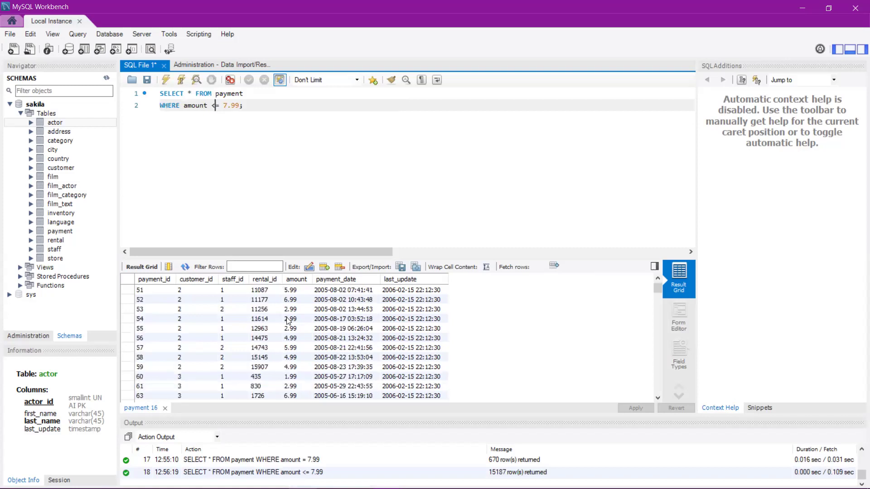
{"action": "scroll", "coordinate": [288, 327], "scroll_direction": "down", "scroll_amount": 10}
{"action": "scroll", "coordinate": [288, 327], "scroll_direction": "down", "scroll_amount": 7}
{"action": "scroll", "coordinate": [288, 327], "scroll_direction": "down", "scroll_amount": 1}
{"action": "scroll", "coordinate": [288, 327], "scroll_direction": "down", "scroll_amount": 3}
{"action": "scroll", "coordinate": [288, 327], "scroll_direction": "down", "scroll_amount": 4}
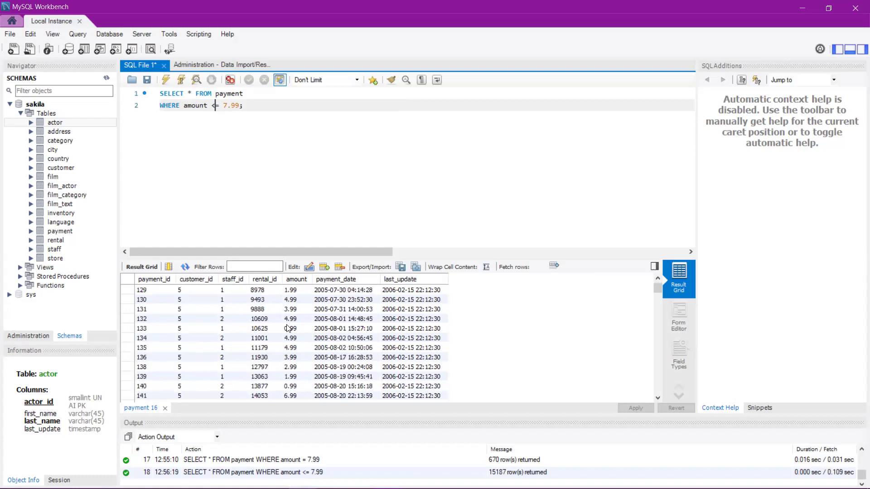
{"action": "scroll", "coordinate": [288, 328], "scroll_direction": "up", "scroll_amount": 5}
{"action": "scroll", "coordinate": [288, 328], "scroll_direction": "up", "scroll_amount": 1}
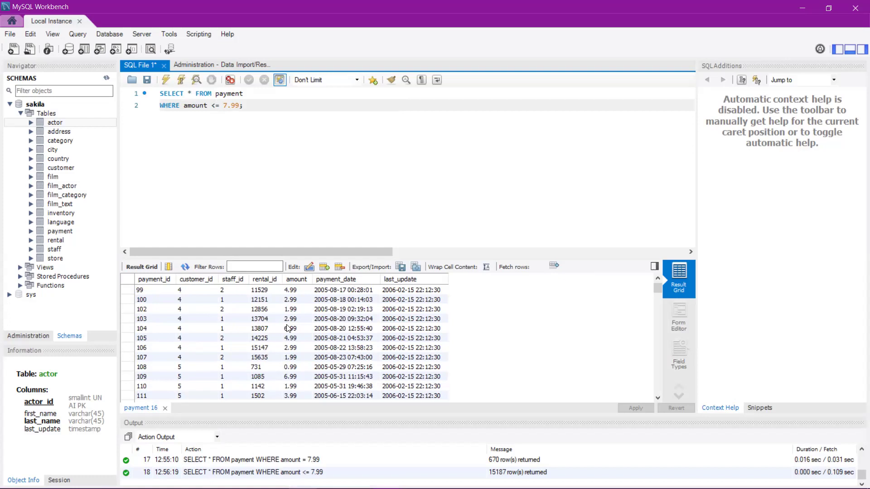
{"action": "scroll", "coordinate": [288, 328], "scroll_direction": "down", "scroll_amount": 1}
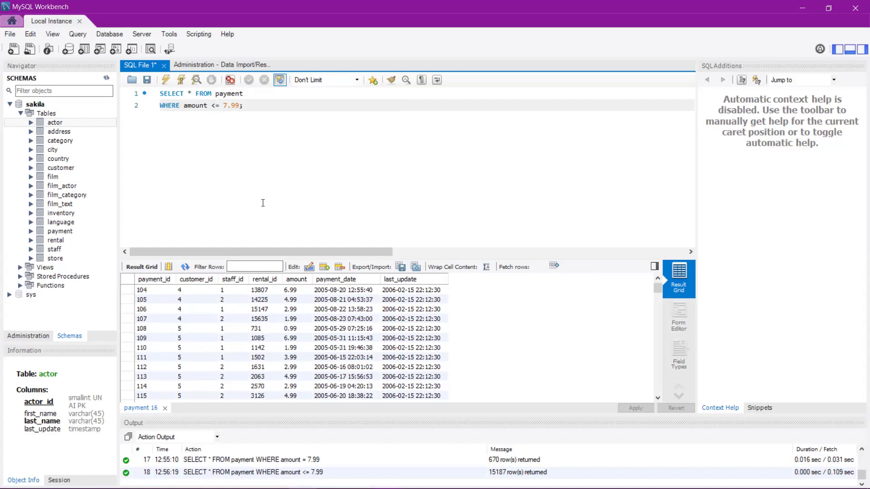
- Drop the '=' so the filter reads amount < 7.99 and rerun for 14517 rows
{"action": "left_click", "coordinate": [222, 106]}
{"action": "key", "text": "BackSpace"}
{"action": "left_click", "coordinate": [167, 80]}
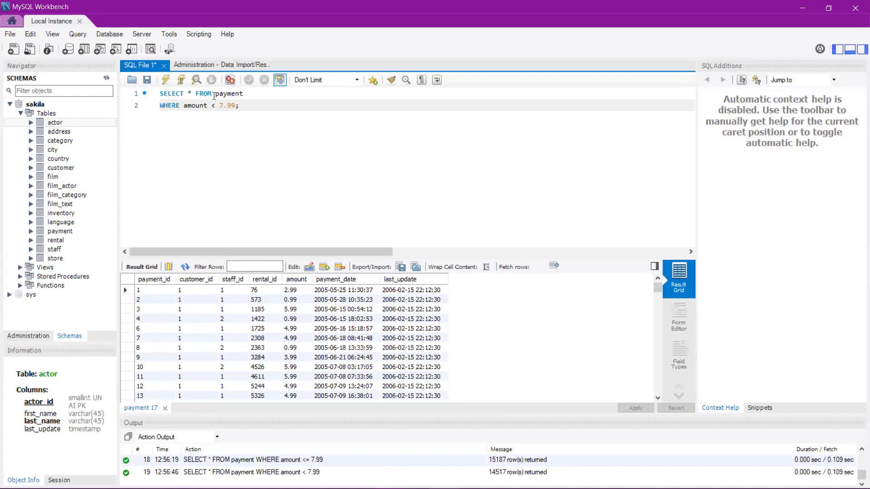
- Change the condition to amount >= 4.99 and run it, returning 7746 payment rows
{"action": "left_click", "coordinate": [223, 105]}
{"action": "key", "text": "BackSpace"}
{"action": "key", "text": "BackSpace"}
{"action": "key", "text": "BackSpace"}
{"action": "type", "text": ">= 4"}
{"action": "key", "text": "Return"}
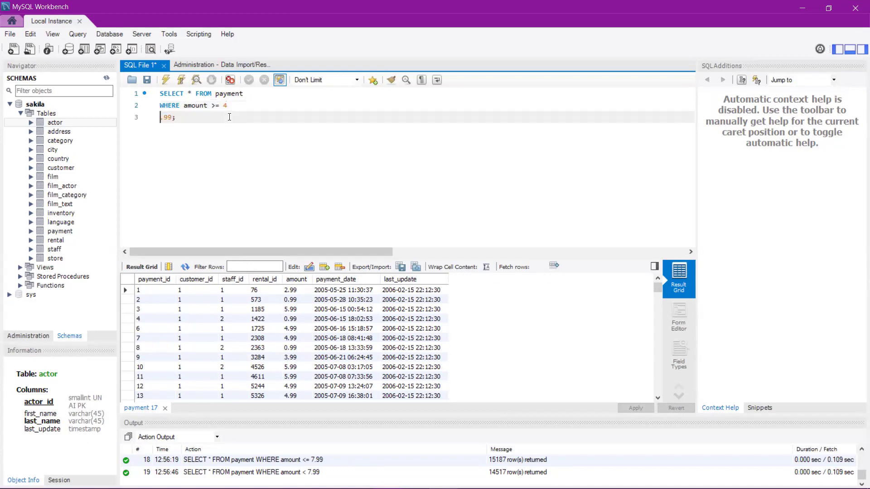
{"action": "key", "text": "BackSpace"}
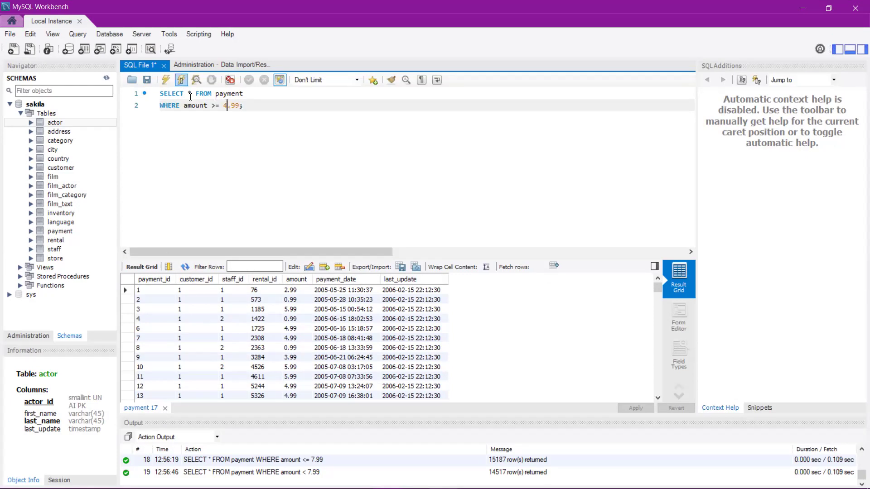
{"action": "left_click", "coordinate": [166, 80]}
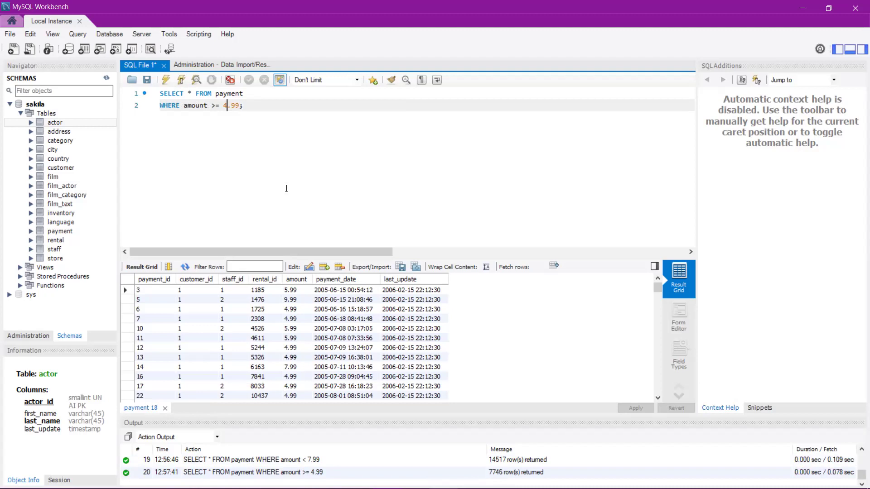
- Make the condition amount > 4.99, run it, and scroll through the 3957 rows
{"action": "key", "text": "BackSpace"}
{"action": "type", "text": "4"}
{"action": "key", "text": "Left"}
{"action": "key", "text": "Left"}
{"action": "key", "text": "BackSpace"}
{"action": "key", "text": "Return"}
{"action": "key", "text": "BackSpace"}
{"action": "key", "text": "BackSpace"}
{"action": "type", "text": ">"}
{"action": "left_click", "coordinate": [164, 83]}
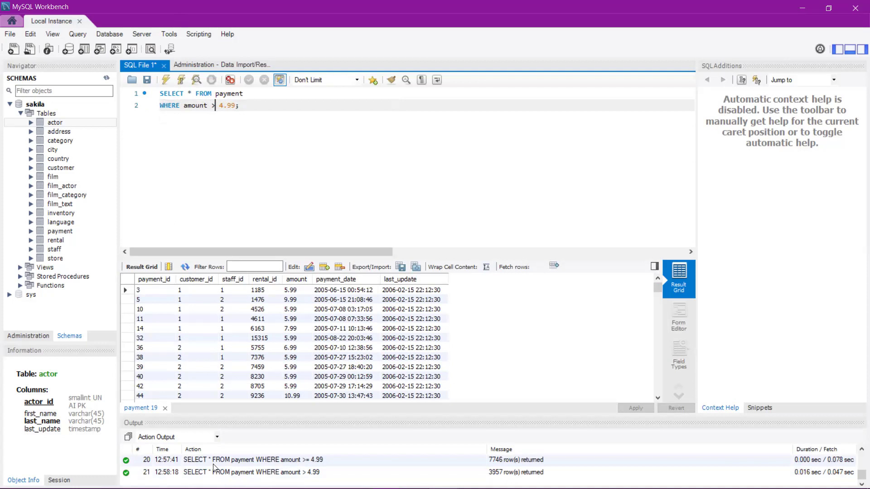
{"action": "scroll", "coordinate": [284, 333], "scroll_direction": "down", "scroll_amount": 3}
{"action": "scroll", "coordinate": [284, 333], "scroll_direction": "down", "scroll_amount": 15}
{"action": "scroll", "coordinate": [284, 333], "scroll_direction": "down", "scroll_amount": 1}
{"action": "scroll", "coordinate": [284, 333], "scroll_direction": "down", "scroll_amount": 12}
{"action": "scroll", "coordinate": [284, 333], "scroll_direction": "down", "scroll_amount": 3}
{"action": "scroll", "coordinate": [284, 333], "scroll_direction": "down", "scroll_amount": 3}
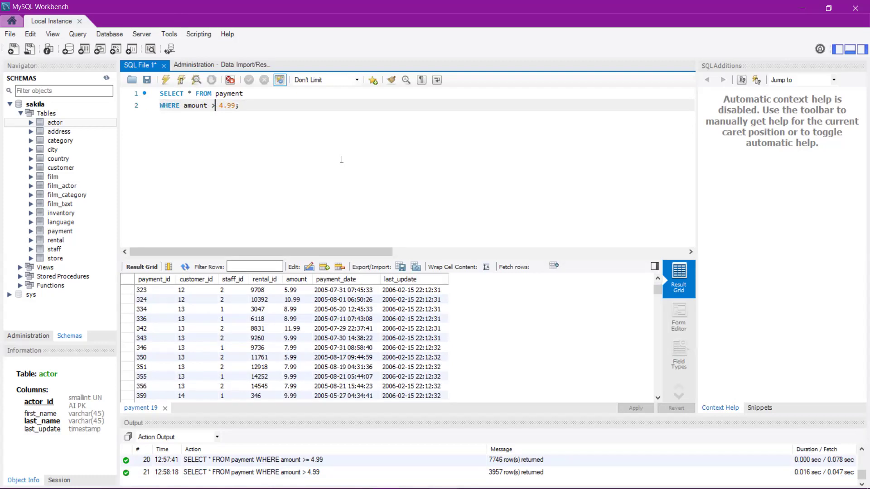
- Show the Base de donnees-COurs folder with sakila.mwb, sakila-data and sakila-schema in File Explorer
{"action": "left_click", "coordinate": [407, 178]}
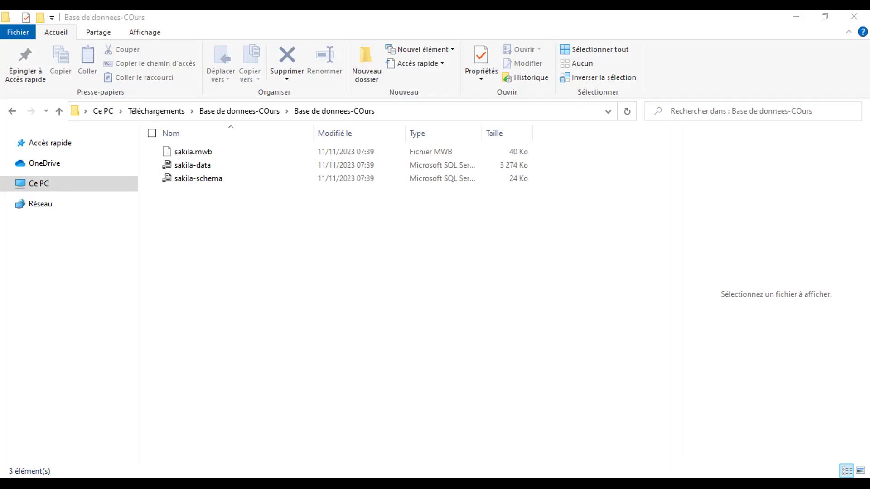
- Go back up to Téléchargements and open the mysql_workbench folder
{"action": "left_click", "coordinate": [7, 113]}
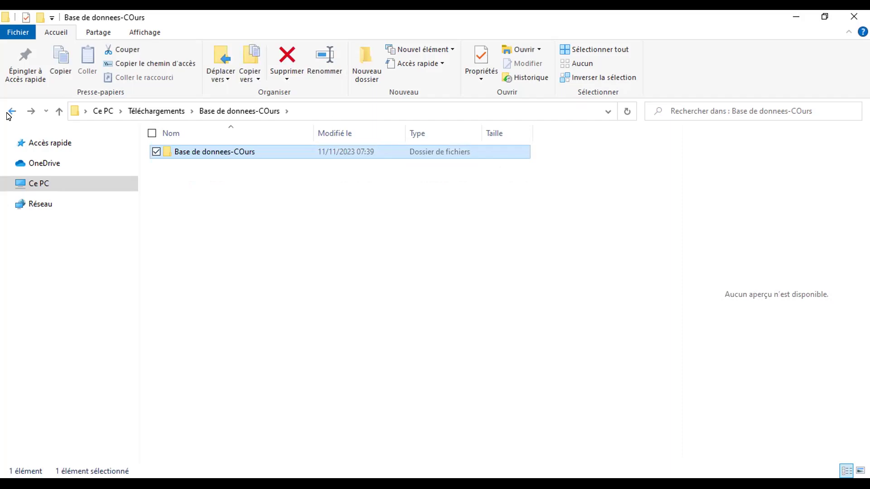
{"action": "left_click", "coordinate": [8, 114]}
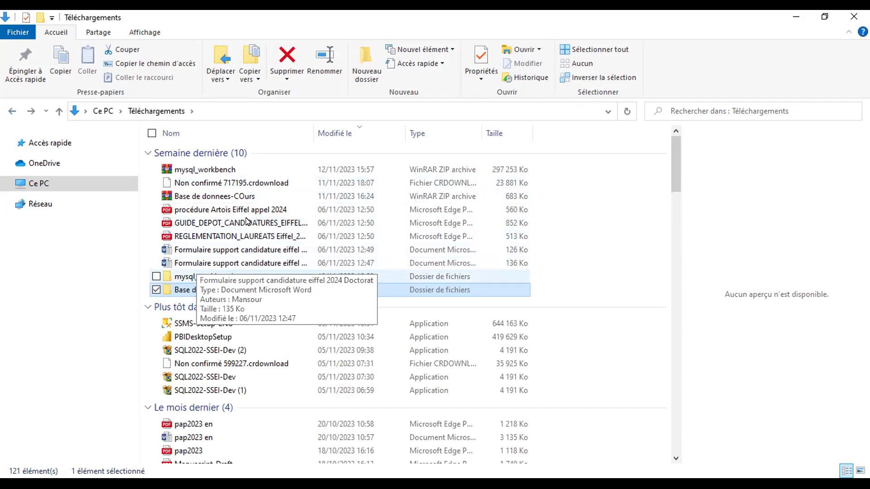
{"action": "double_click", "coordinate": [188, 277]}
- Show the community 8.0.35.0 and web-community installers in mysql_workbench, with nothing selected
{"action": "double_click", "coordinate": [311, 152]}
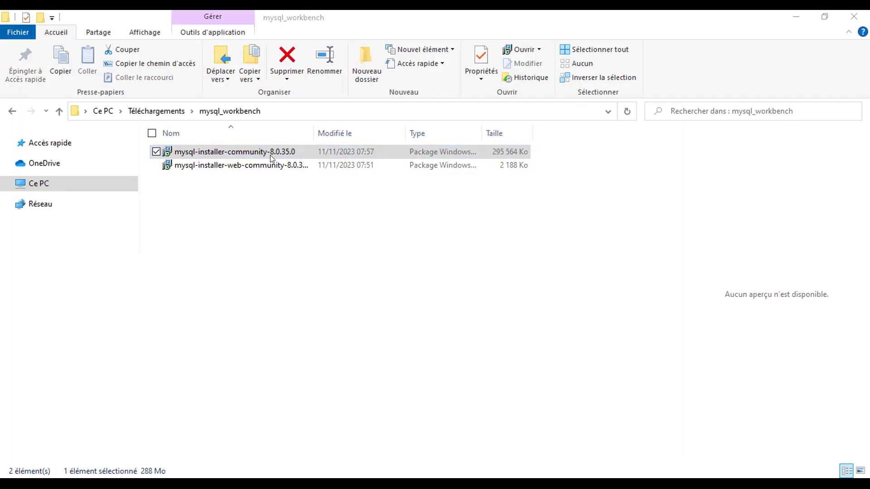
{"action": "left_click", "coordinate": [330, 218]}
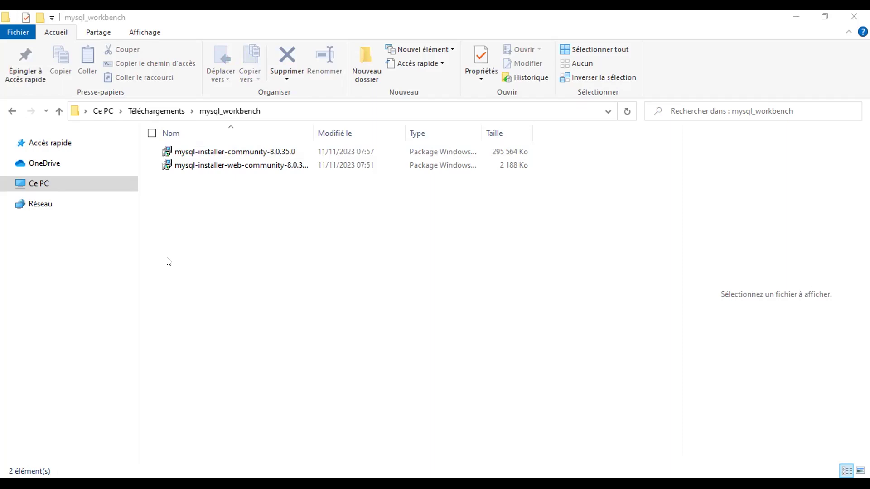
{"action": "left_click", "coordinate": [159, 359]}
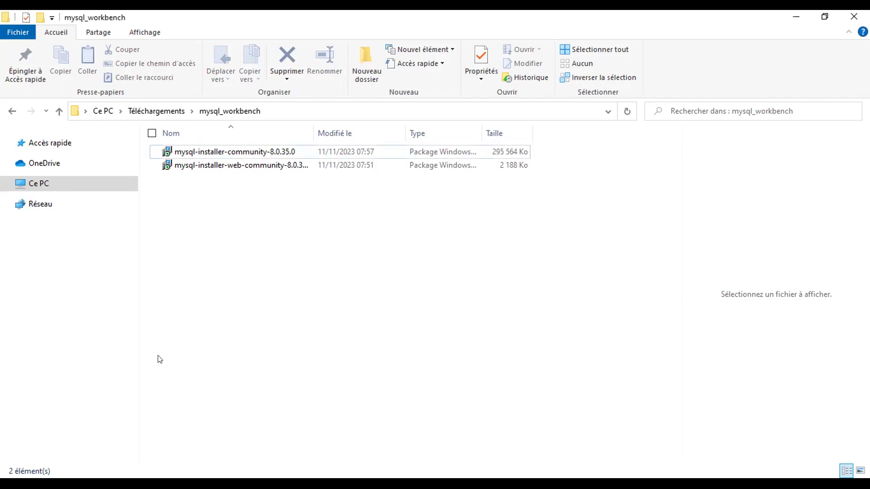
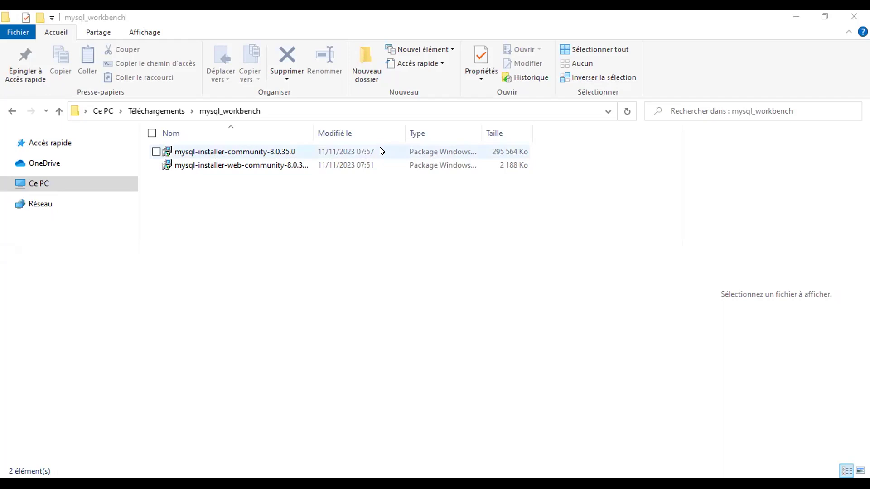
- Launch the mysql-installer-community-8.0.35.0 package from the mysql_workbench folder
{"action": "left_click", "coordinate": [381, 151]}
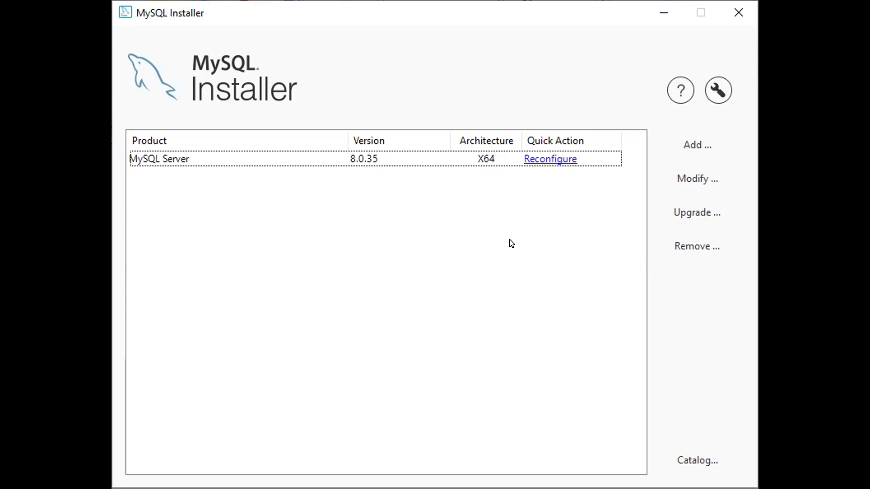
- Start adding a new product from the MySQL Installer dashboard
{"action": "left_click", "coordinate": [696, 148]}
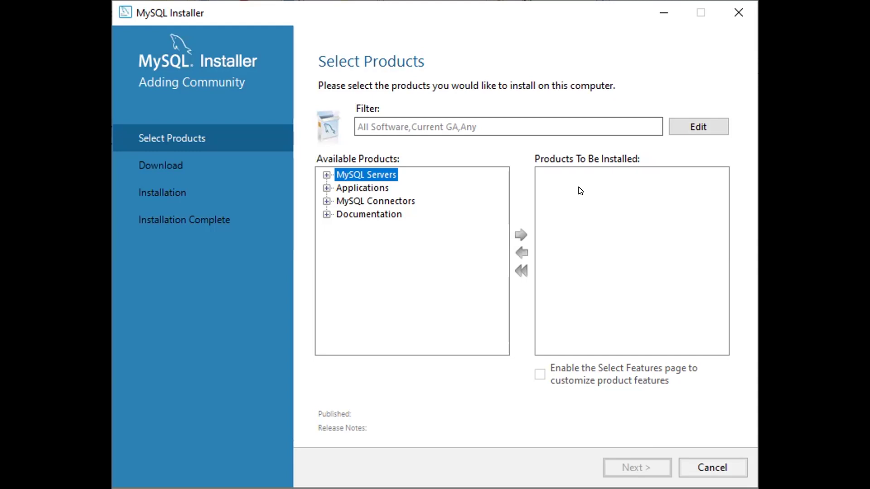
- Expand MySQL Servers > MySQL Server > MySQL Server 8.0 and browse its releases down to 8.0.0
{"action": "key", "text": "Right"}
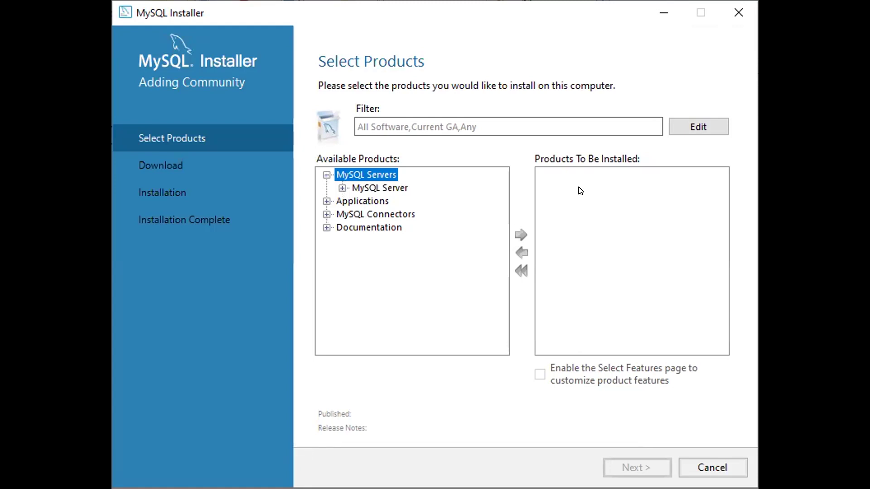
{"action": "double_click", "coordinate": [380, 190]}
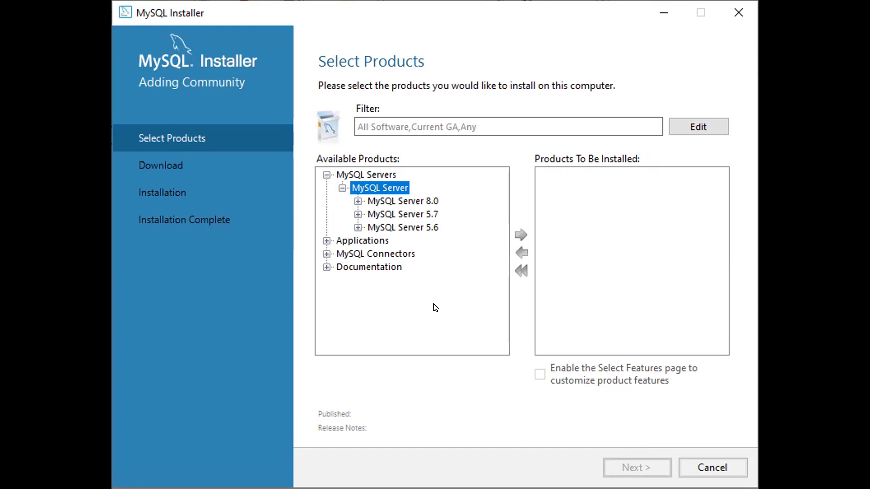
{"action": "key", "text": "Down"}
{"action": "key", "text": "Right"}
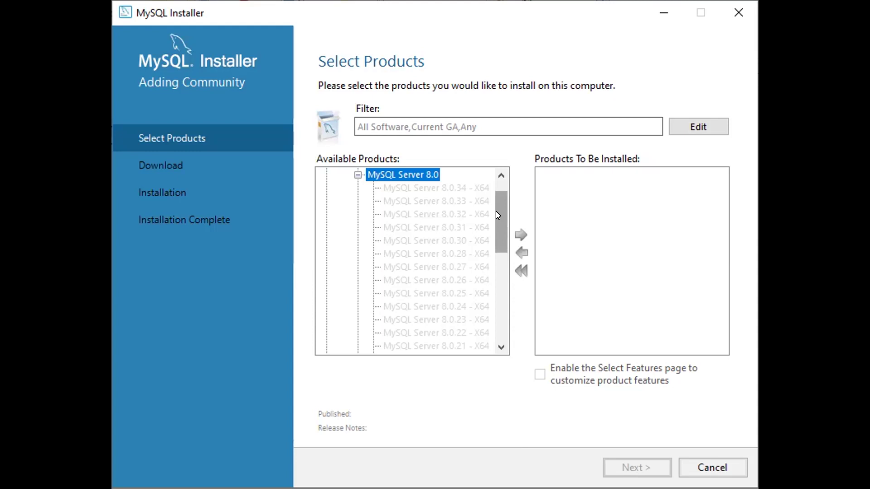
{"action": "scroll", "coordinate": [496, 218], "scroll_direction": "up", "scroll_amount": 2}
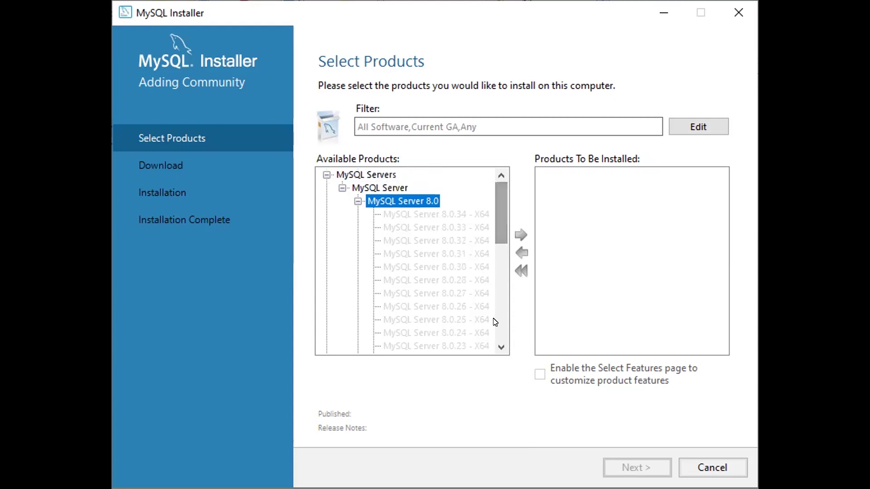
{"action": "left_click", "coordinate": [496, 308]}
{"action": "left_click", "coordinate": [495, 229]}
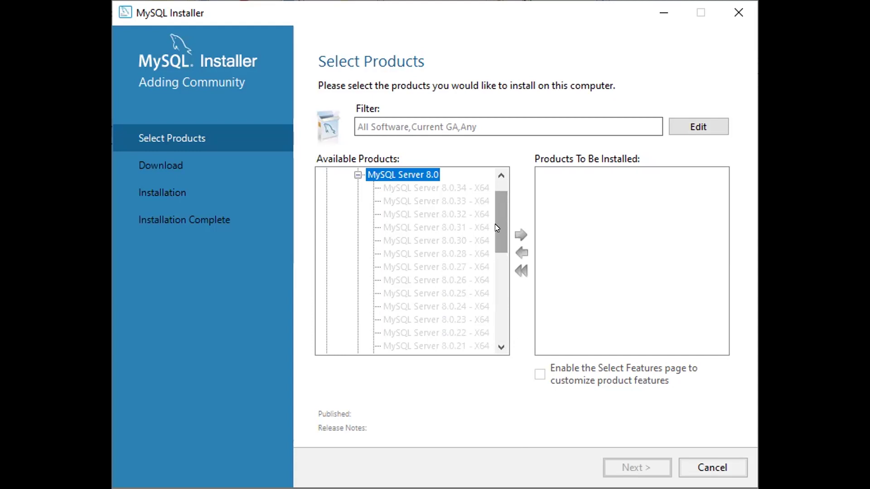
{"action": "left_click_drag", "start_coordinate": [498, 228], "coordinate": [497, 319]}
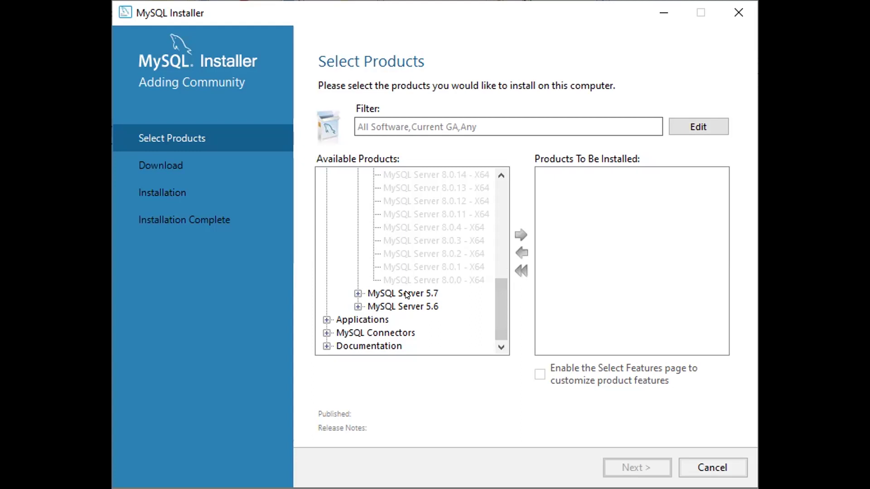
- Expand MySQL Server 5.7 and queue the MySQL Server 5.7.44 - X86 release for installation
{"action": "double_click", "coordinate": [407, 295]}
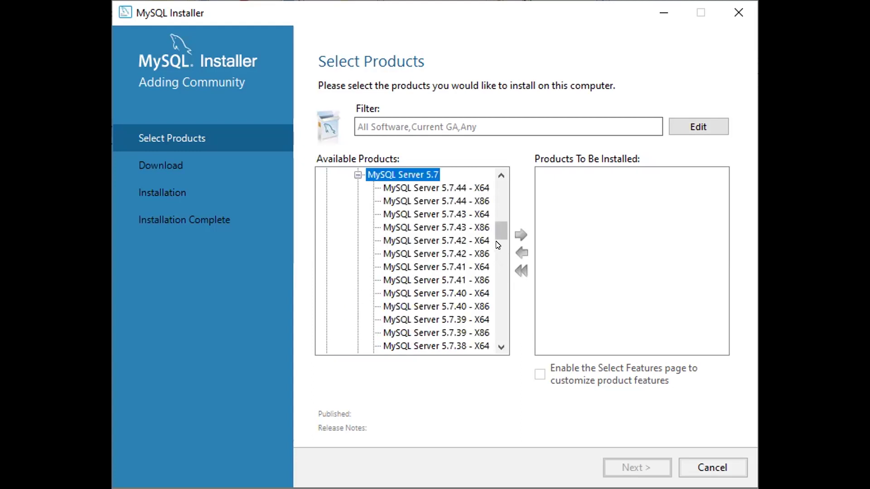
{"action": "left_click", "coordinate": [501, 245]}
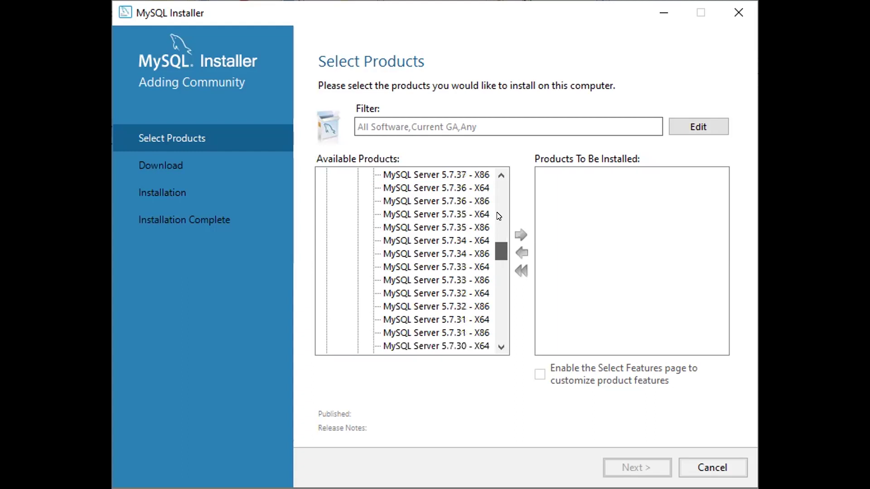
{"action": "scroll", "coordinate": [498, 217], "scroll_direction": "up", "scroll_amount": 6}
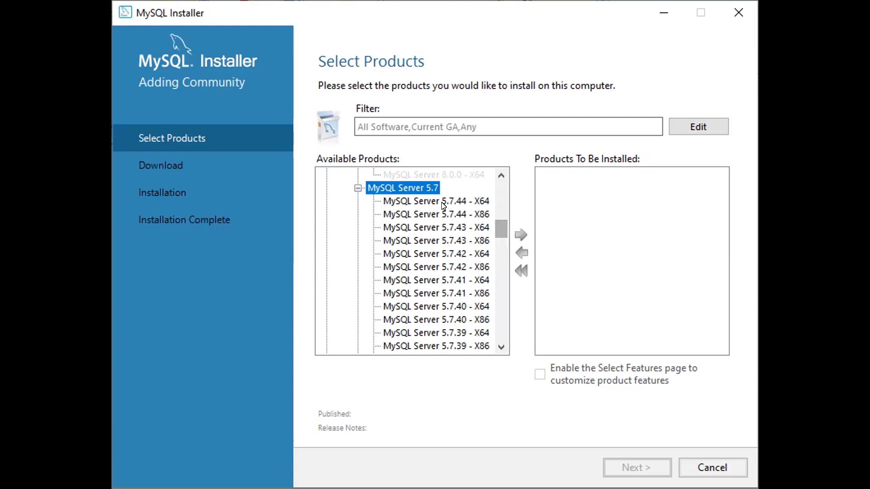
{"action": "left_click", "coordinate": [443, 202]}
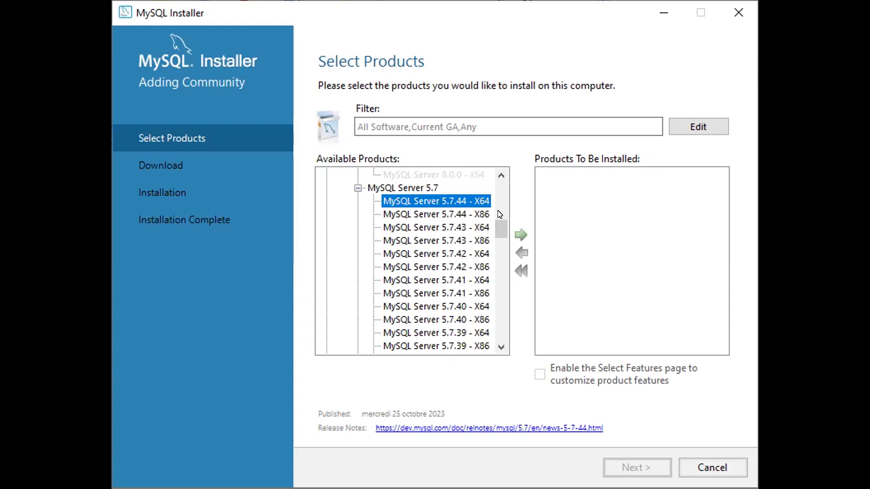
{"action": "mouse_move", "coordinate": [500, 222]}
{"action": "left_mouse_down"}
{"action": "mouse_move", "coordinate": [496, 198]}
{"action": "mouse_move", "coordinate": [499, 219]}
{"action": "left_mouse_up"}
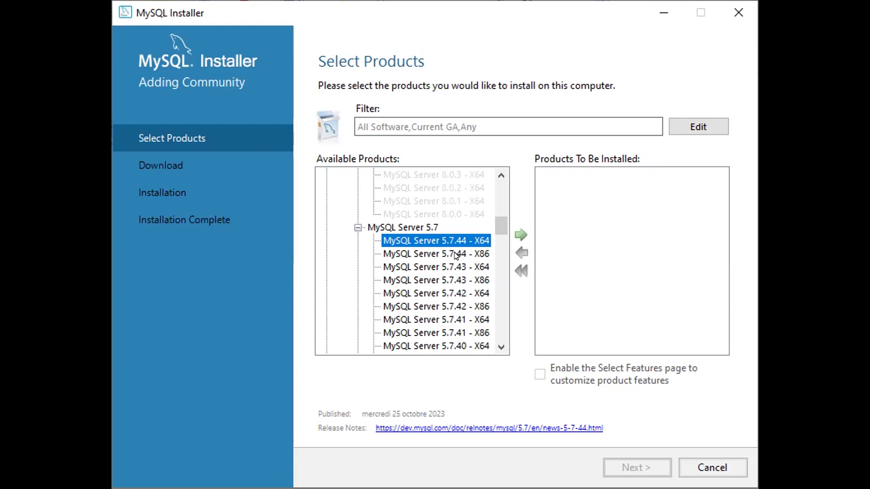
{"action": "left_click", "coordinate": [448, 255]}
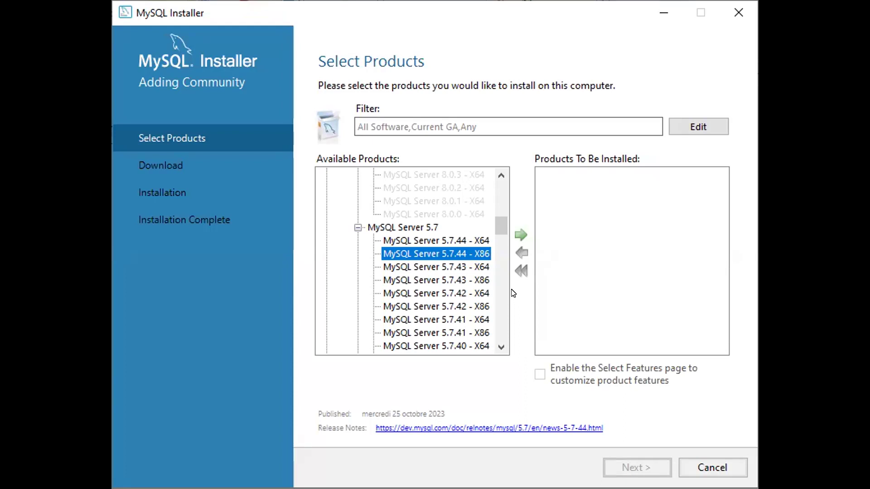
{"action": "left_click", "coordinate": [520, 235]}
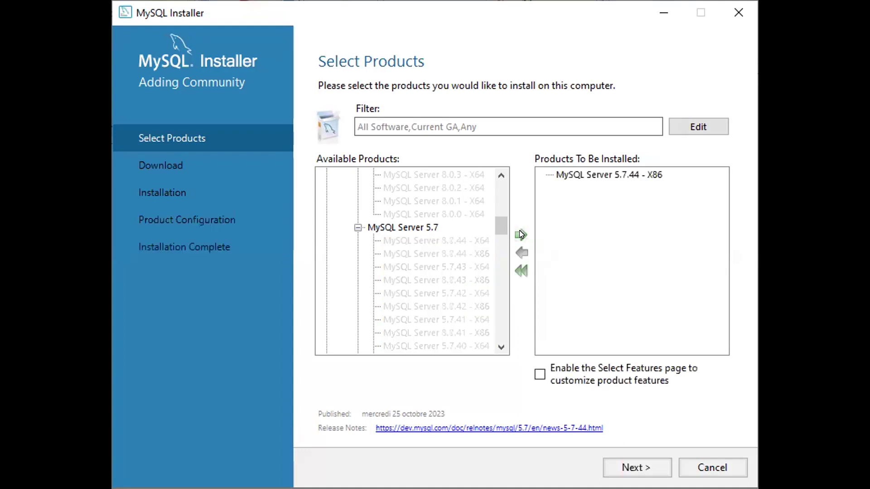
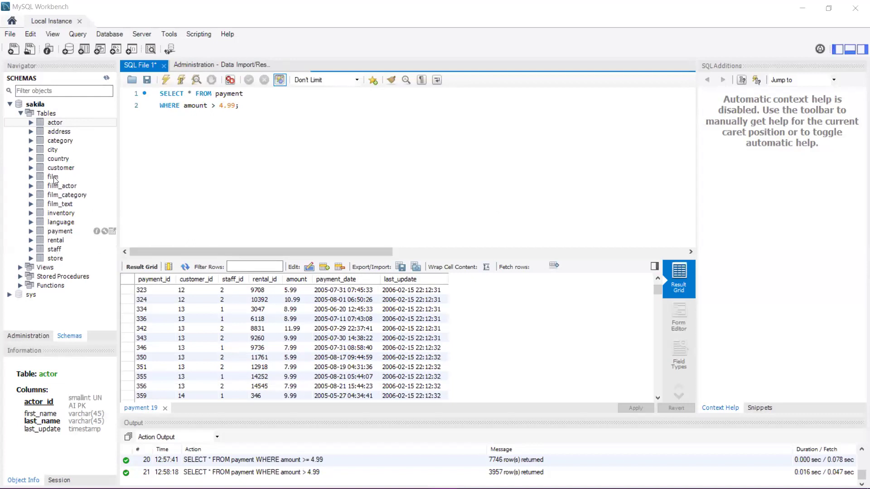
{"action": "left_click", "coordinate": [288, 165]}
{"action": "left_click", "coordinate": [142, 34]}
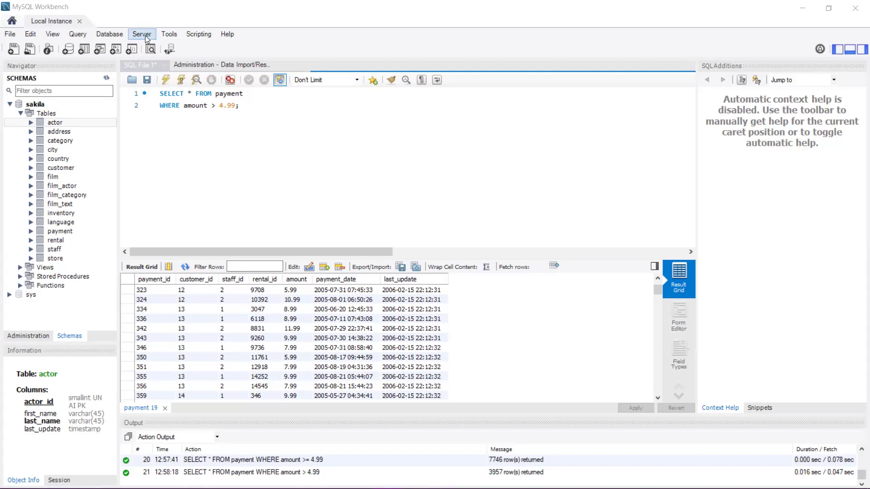
- Bring up the Server menu's administration commands, including Data Export and Data Import
{"action": "left_click", "coordinate": [138, 35]}
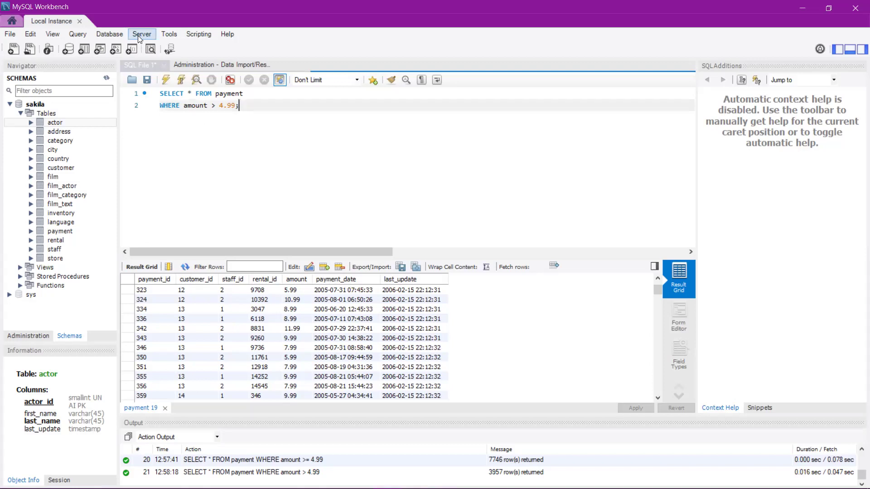
{"action": "left_click", "coordinate": [137, 35]}
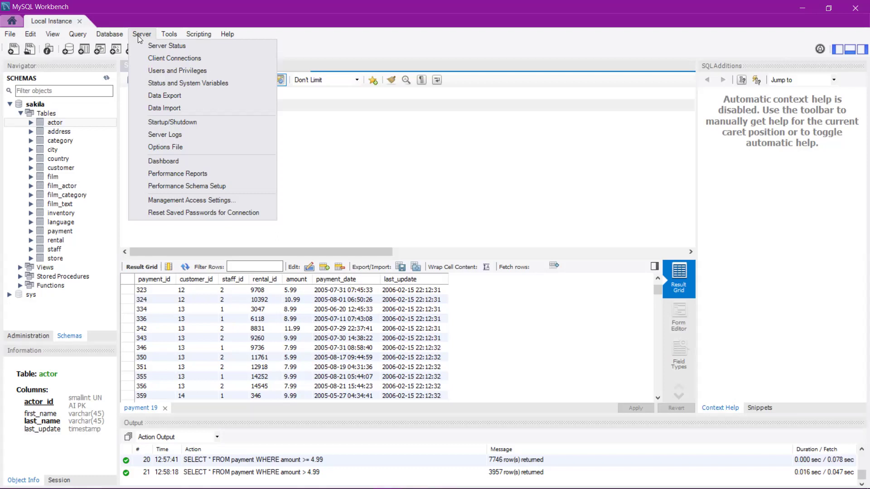
{"action": "left_click", "coordinate": [138, 35]}
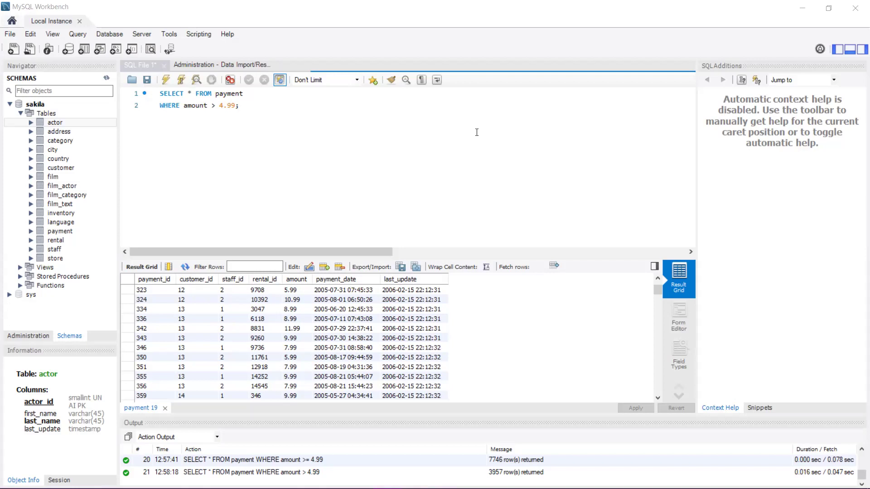
{"action": "left_click", "coordinate": [451, 170]}
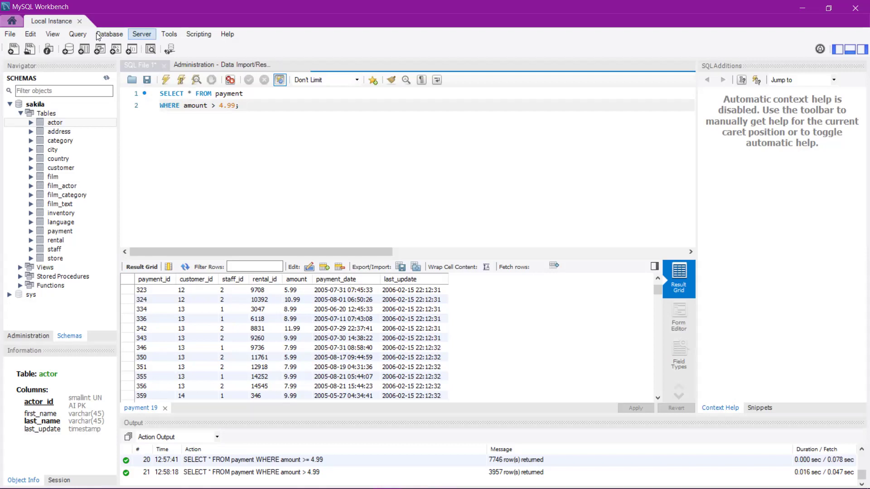
{"action": "left_click", "coordinate": [154, 139]}
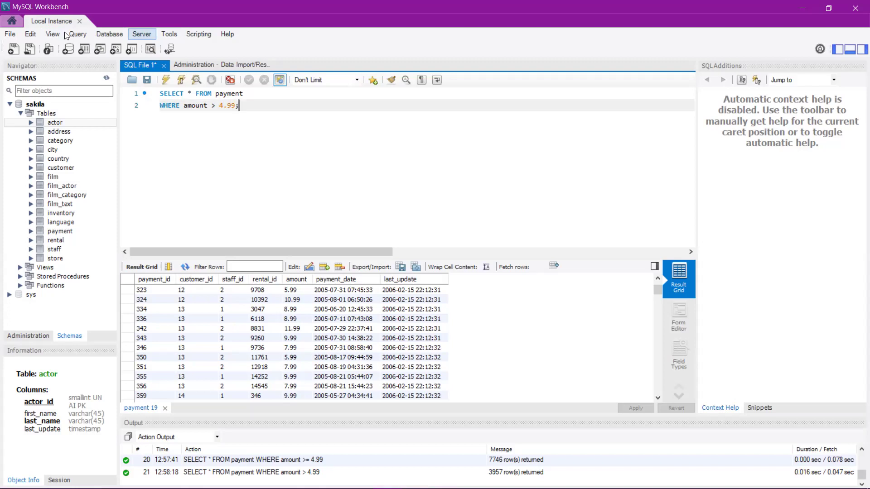
{"action": "left_click", "coordinate": [141, 34]}
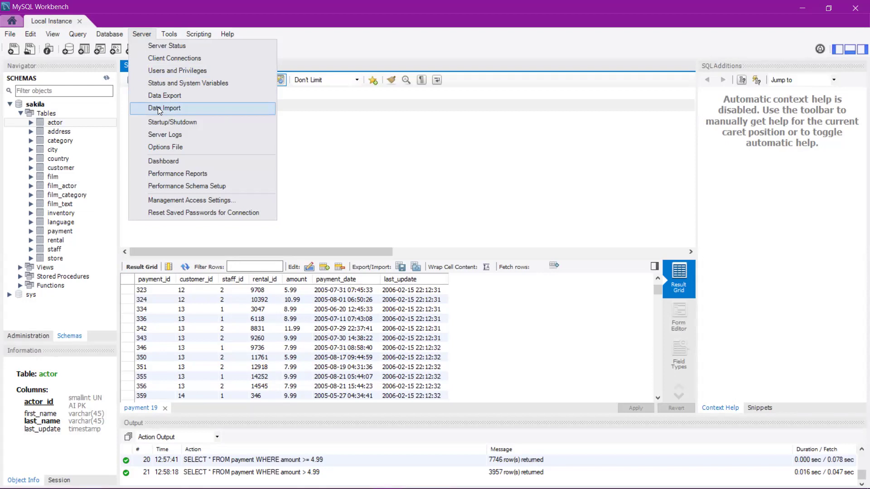
- Open Server > Data Import and show the Import from Disk options with sakila-data.sql as source
{"action": "left_click", "coordinate": [158, 108]}
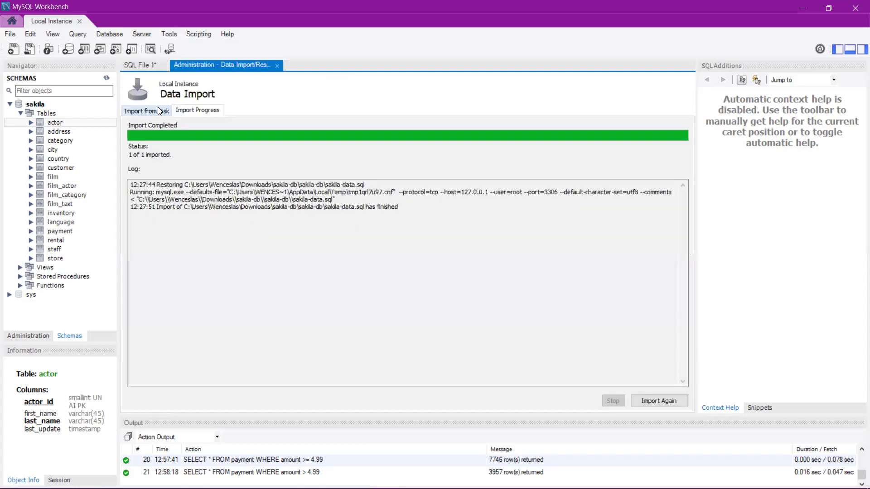
{"action": "left_click", "coordinate": [283, 264]}
{"action": "left_click", "coordinate": [152, 110]}
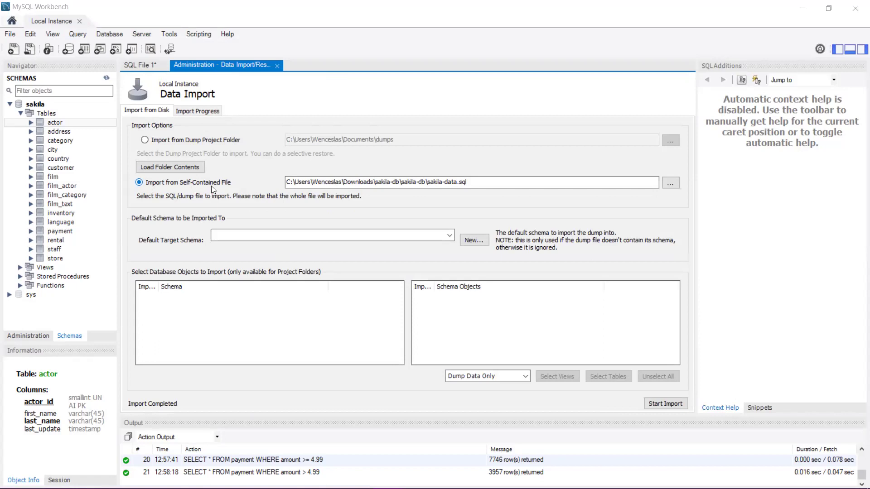
{"action": "left_click", "coordinate": [668, 183]}
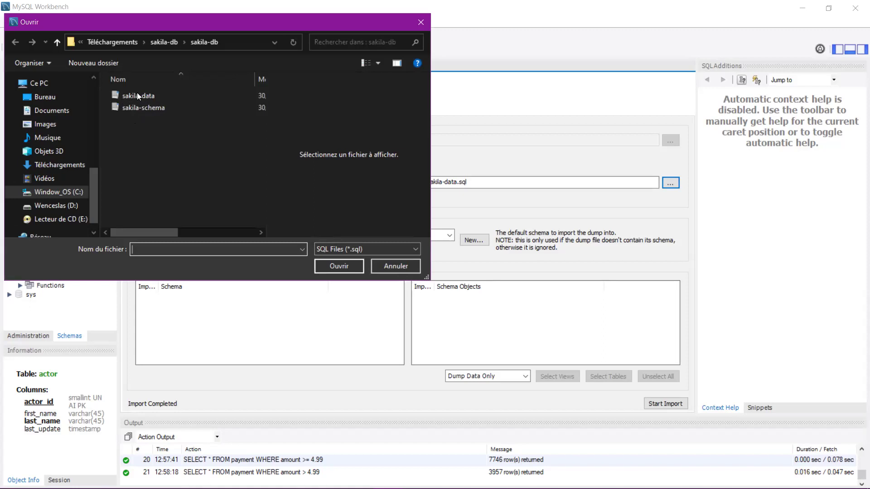
{"action": "left_click", "coordinate": [177, 233]}
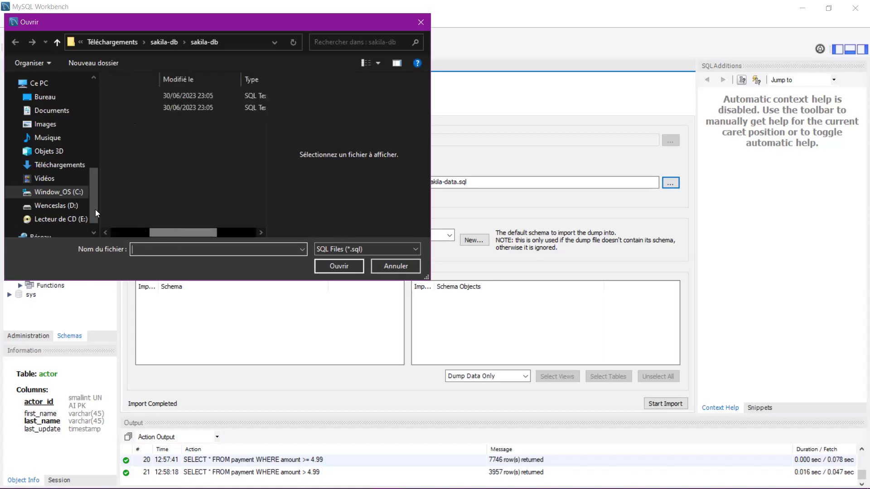
{"action": "scroll", "coordinate": [124, 108], "scroll_direction": "up", "scroll_amount": 3}
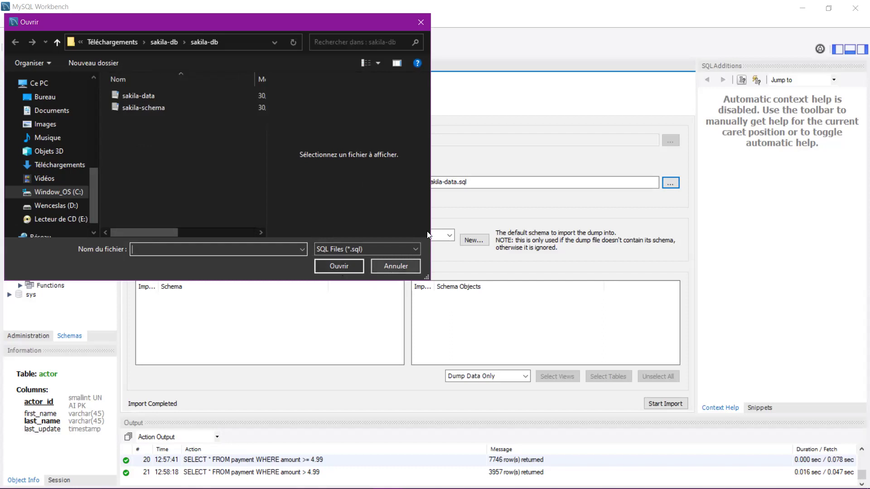
{"action": "key", "text": "Escape"}
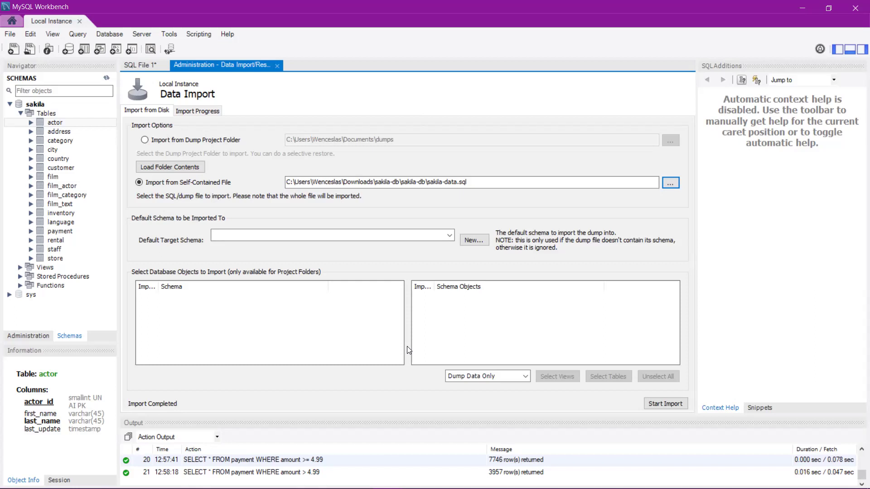
- Keep Dump Data Only as the import content and view the completed sakila-data.sql import progress
{"action": "left_click", "coordinate": [525, 377]}
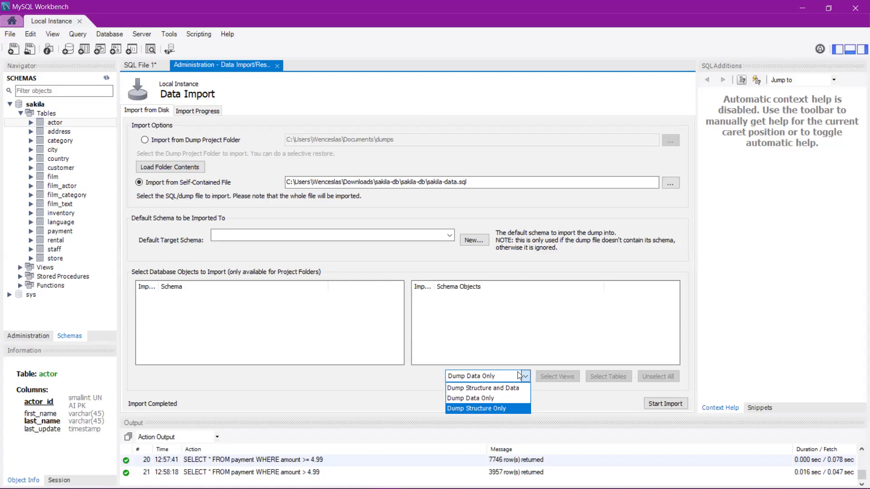
{"action": "left_click", "coordinate": [377, 407]}
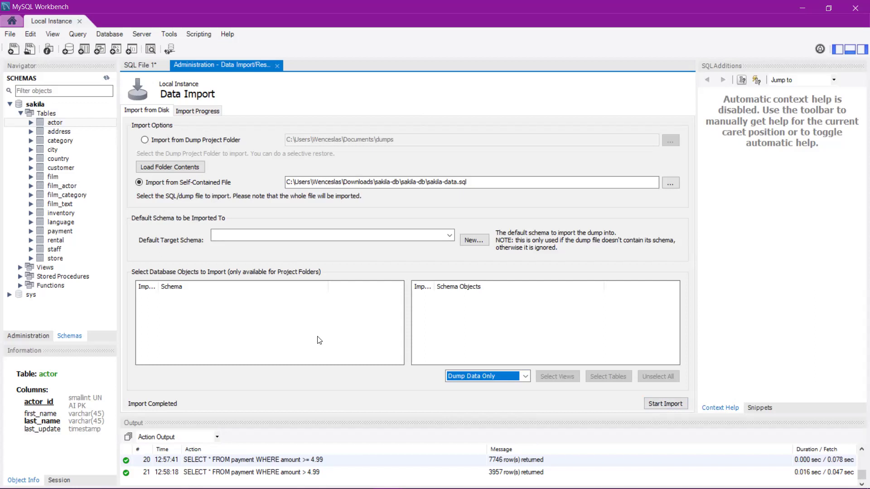
{"action": "left_click", "coordinate": [211, 113]}
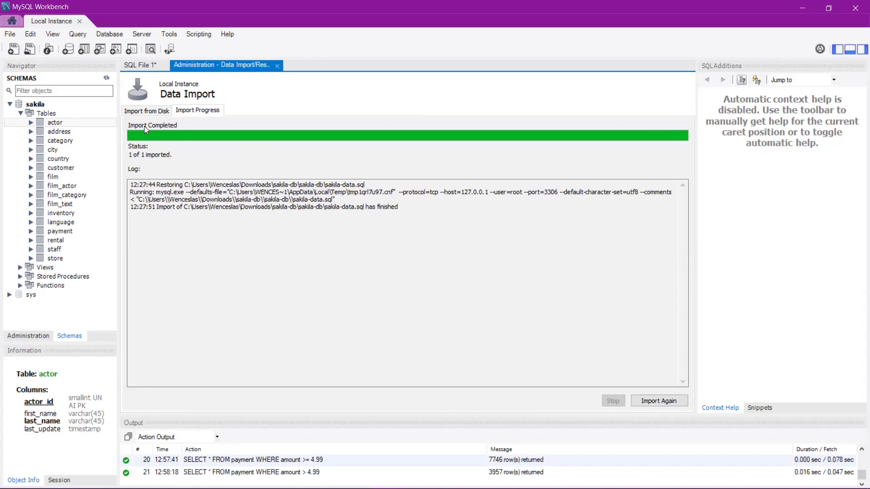
- Return to Import from Disk and browse the sakila-db folder for another dump file
{"action": "left_click", "coordinate": [146, 110]}
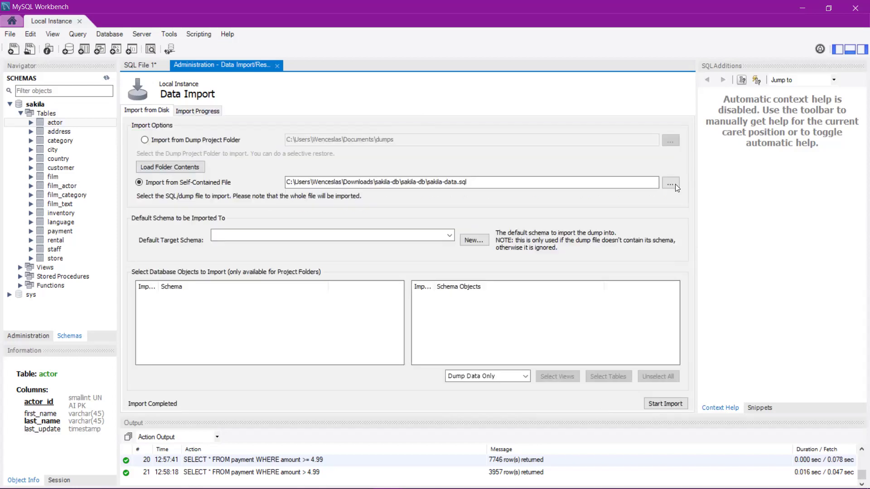
{"action": "left_click", "coordinate": [670, 182]}
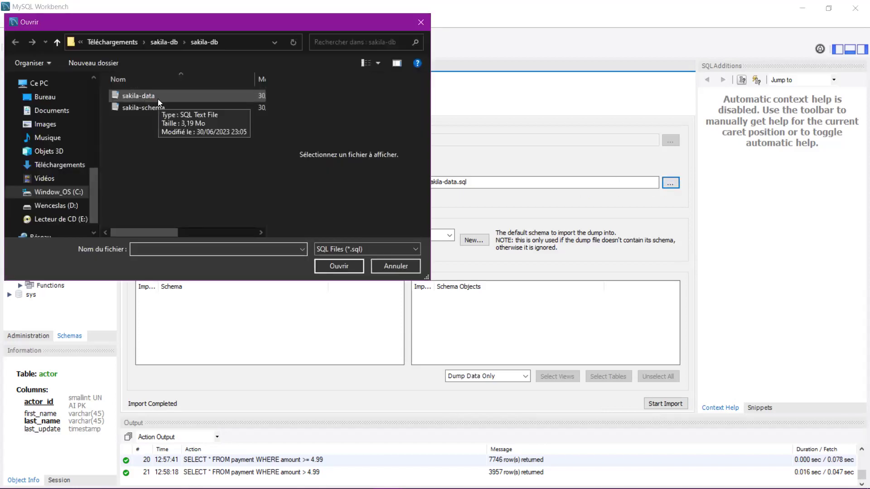
- Cancel the file chooser and leave the import content on Dump Data Only
{"action": "left_click", "coordinate": [387, 268]}
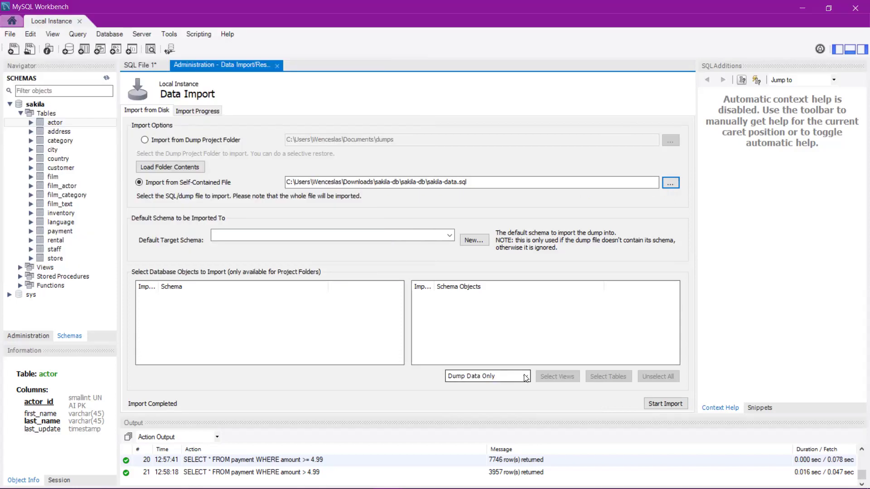
{"action": "left_click", "coordinate": [488, 380]}
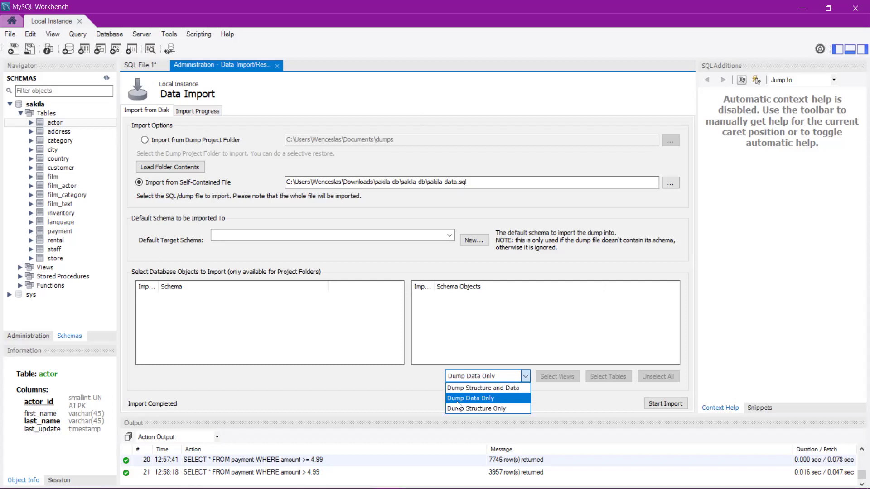
{"action": "left_click", "coordinate": [453, 399]}
{"action": "left_click", "coordinate": [434, 386]}
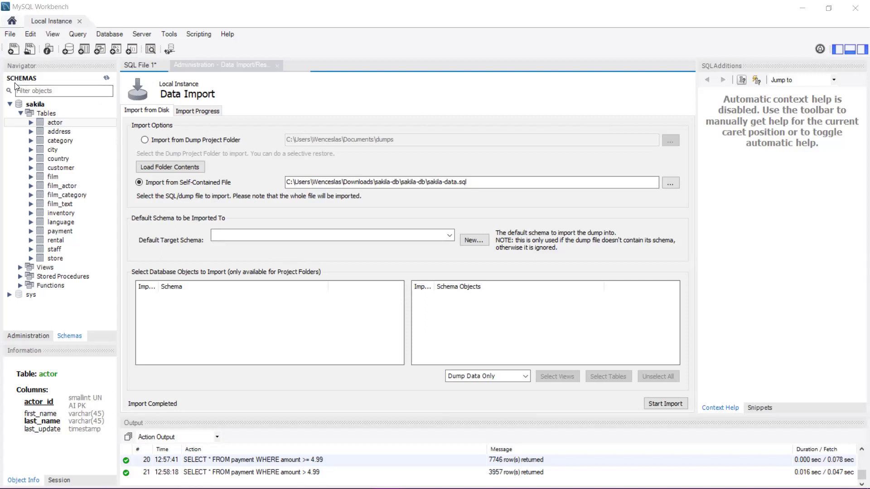
{"action": "left_click", "coordinate": [107, 79]}
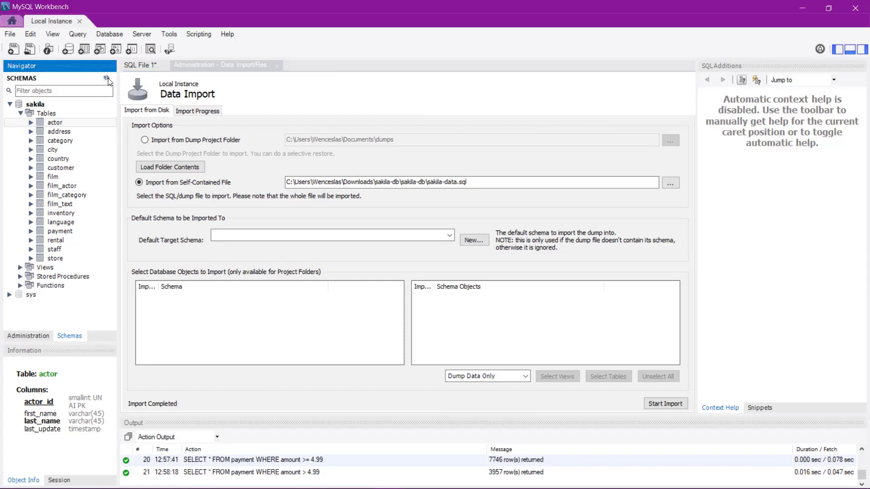
{"action": "left_click", "coordinate": [107, 80]}
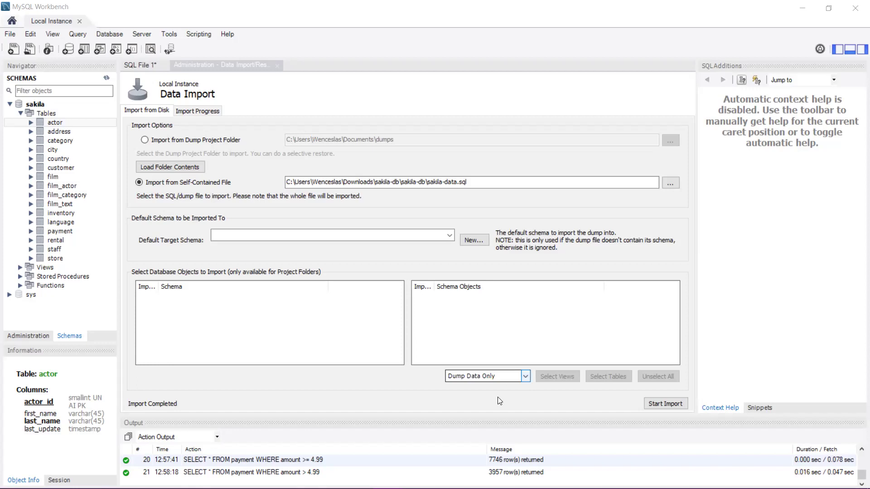
- Change the import content option from Dump Data Only to Dump Structure Only
{"action": "left_click", "coordinate": [526, 376]}
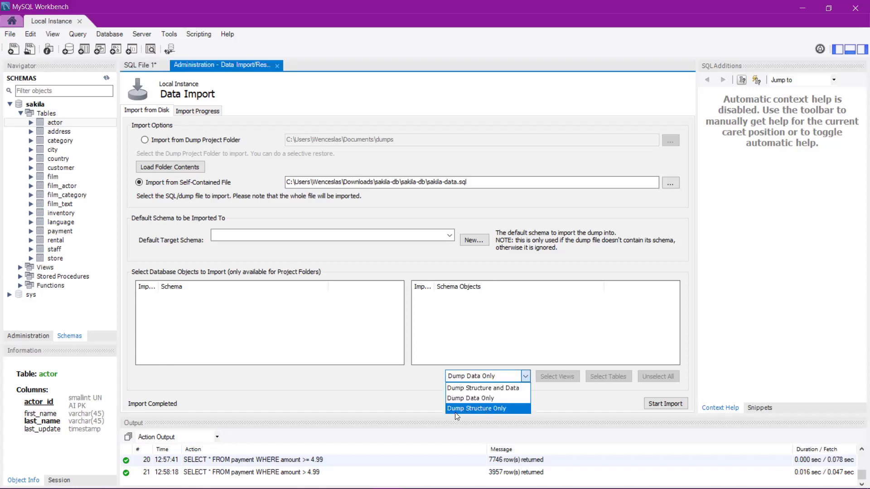
{"action": "left_click", "coordinate": [510, 411]}
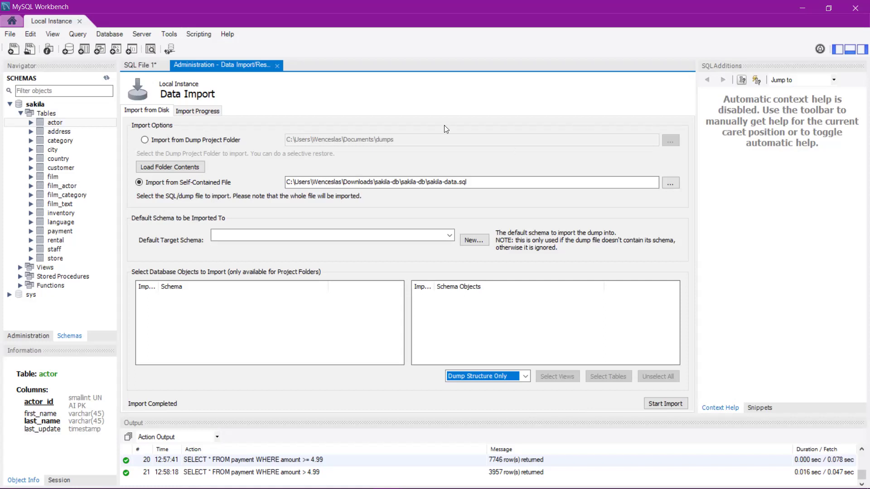
{"action": "left_click", "coordinate": [197, 111]}
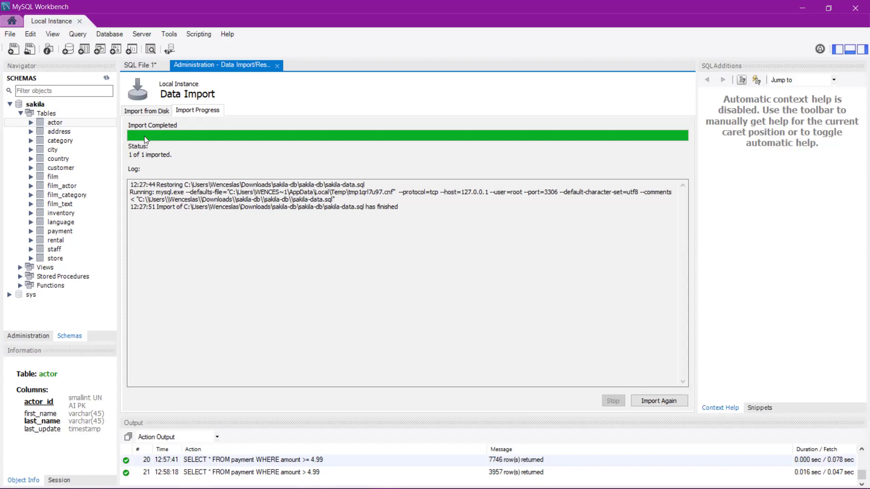
{"action": "left_click", "coordinate": [157, 111]}
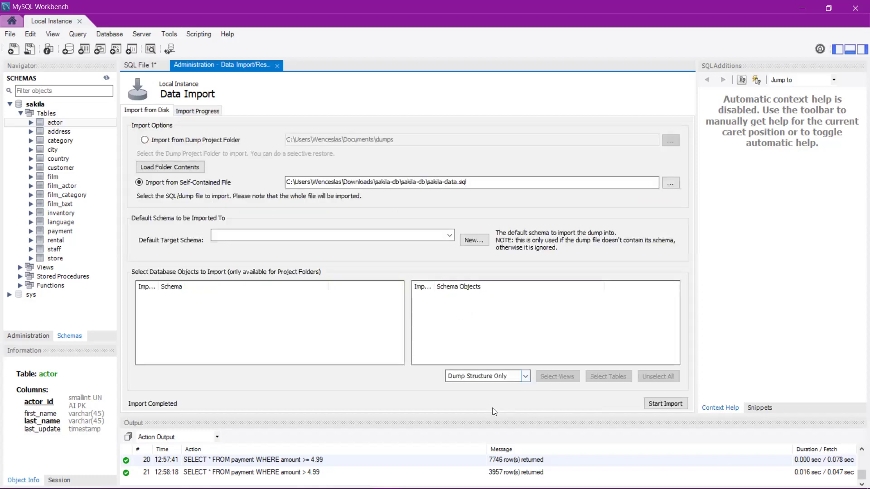
{"action": "left_click", "coordinate": [487, 376]}
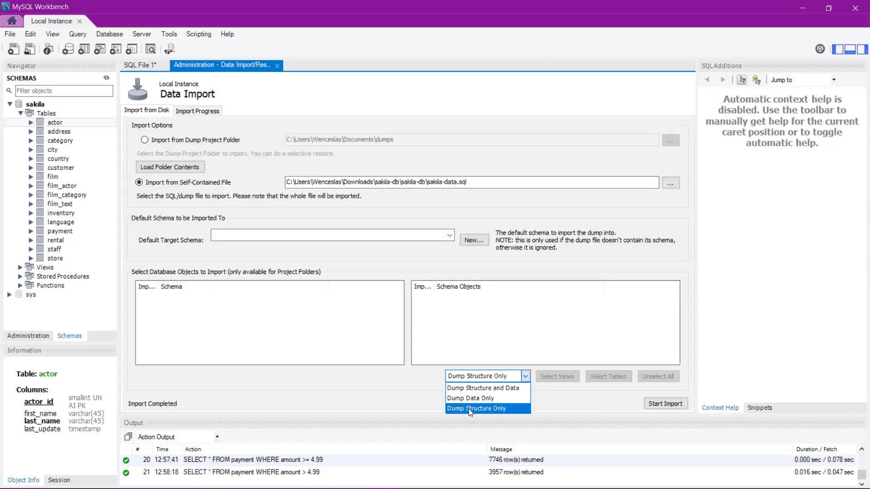
{"action": "left_click", "coordinate": [386, 390]}
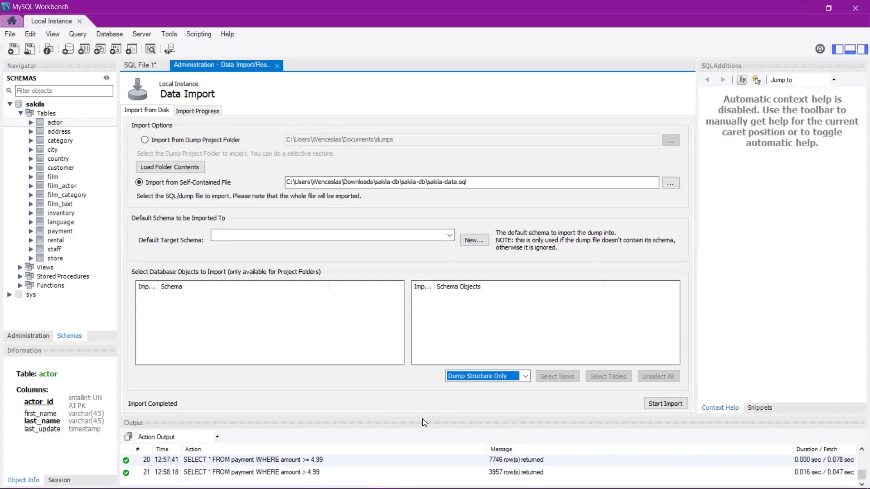
- Drag the Output panel splitter up, then down, shrinking the panel to a narrow strip
{"action": "left_click_drag", "start_coordinate": [418, 414], "coordinate": [418, 403]}
{"action": "left_click_drag", "start_coordinate": [419, 355], "coordinate": [421, 337]}
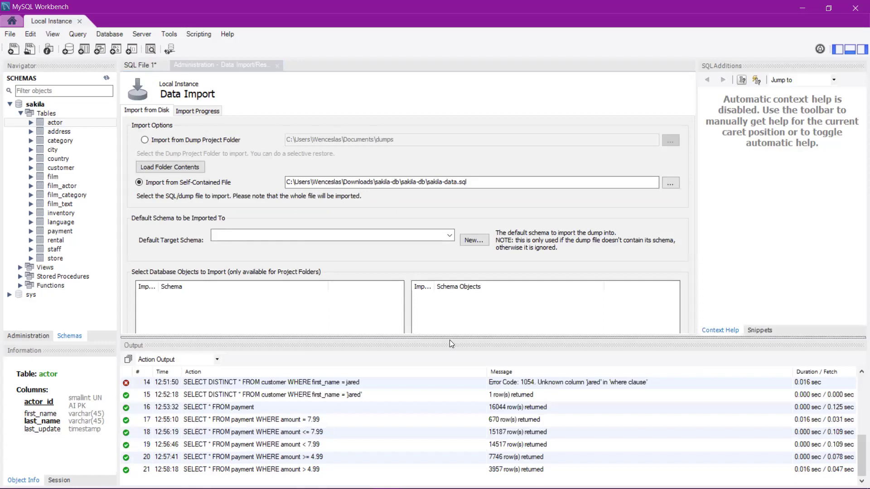
{"action": "left_click_drag", "start_coordinate": [448, 339], "coordinate": [457, 436]}
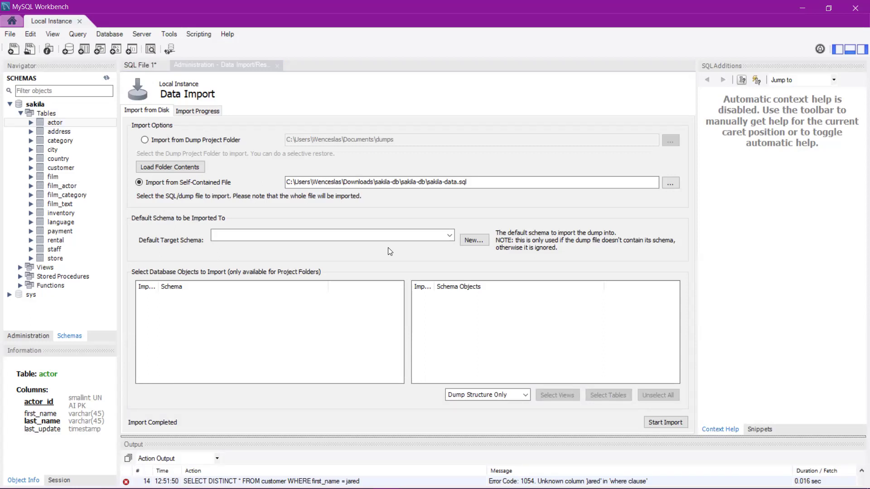
- Check the completed import, keep Dump Structure Only, refresh the schema list, and enlarge the output log
{"action": "left_click", "coordinate": [199, 112]}
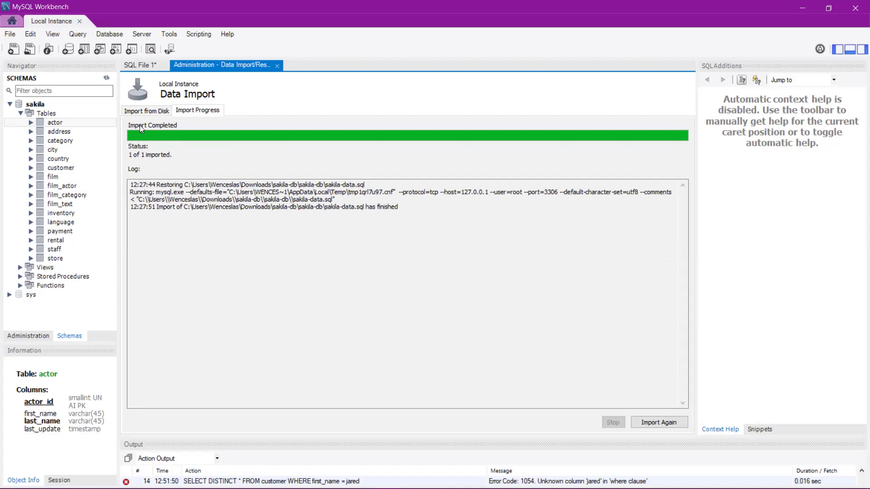
{"action": "left_click", "coordinate": [156, 112]}
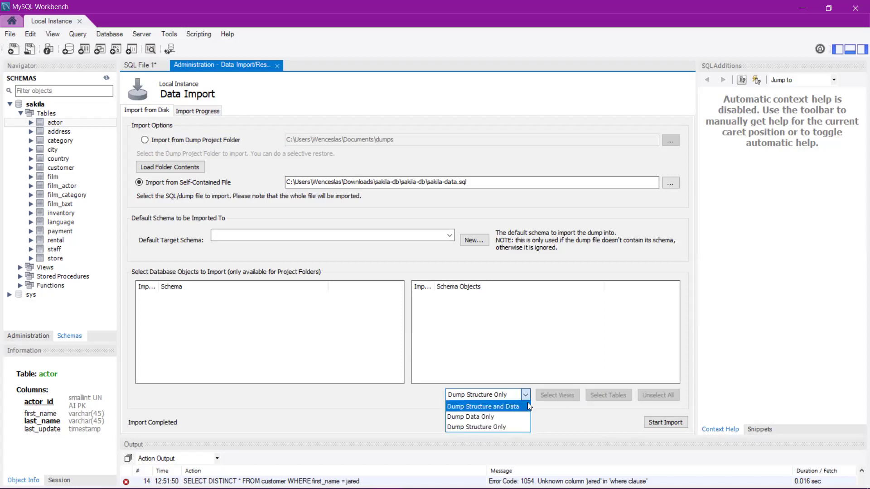
{"action": "left_click", "coordinate": [668, 424]}
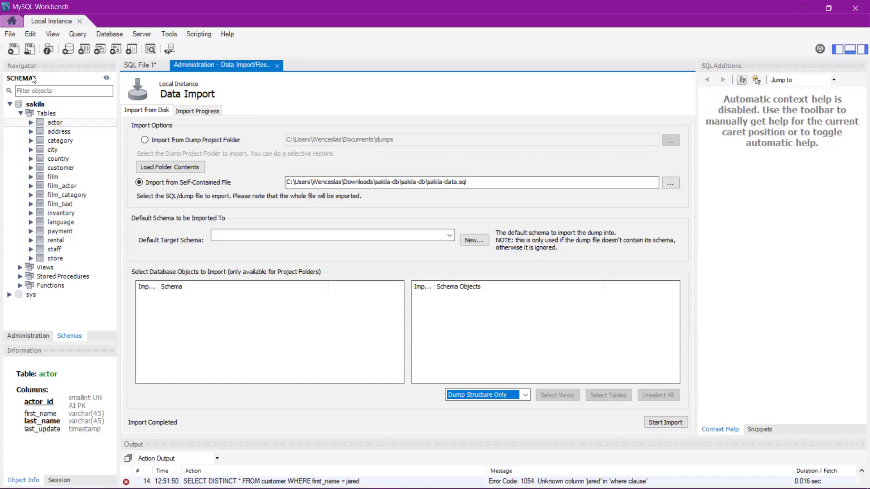
{"action": "left_click", "coordinate": [106, 79]}
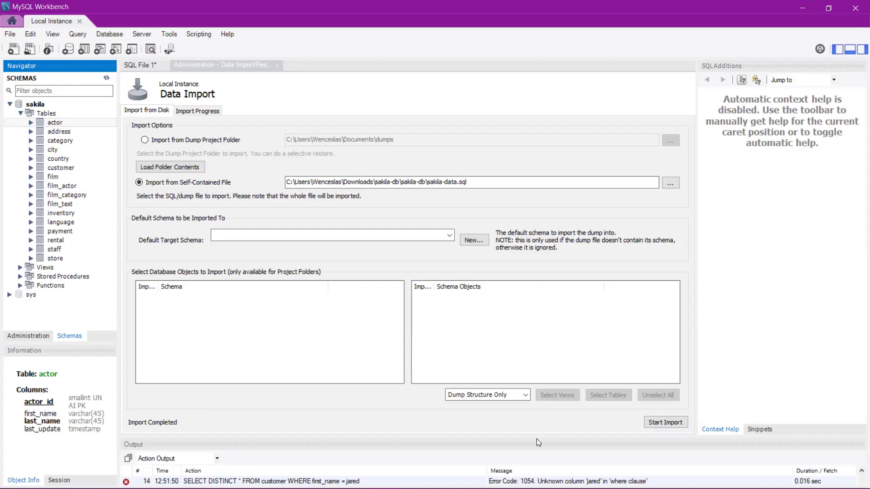
{"action": "left_click_drag", "start_coordinate": [533, 438], "coordinate": [524, 416]}
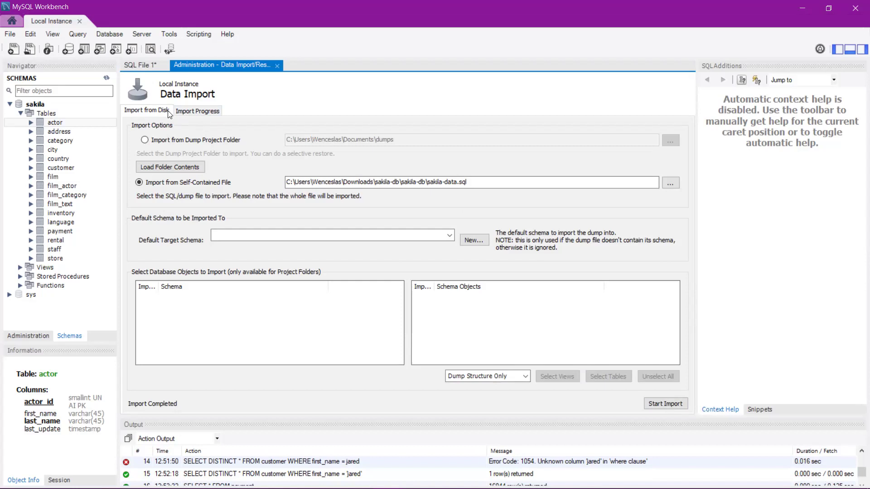
{"action": "left_click", "coordinate": [670, 186]}
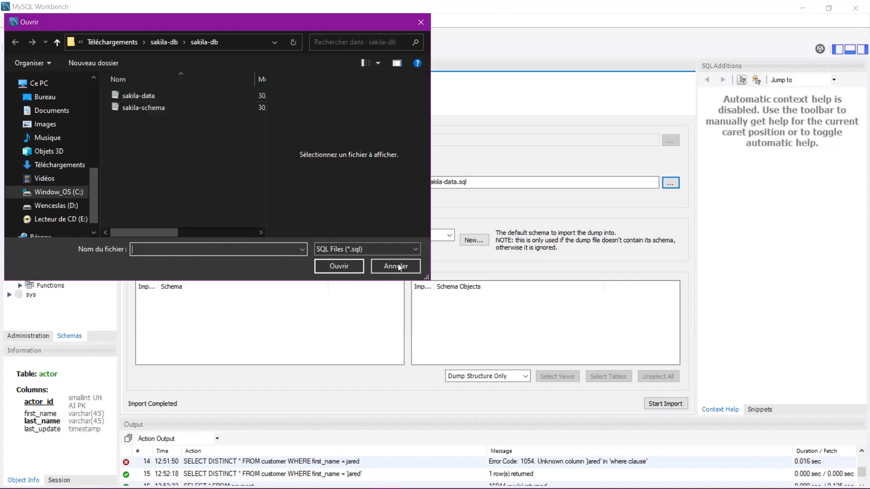
{"action": "left_click", "coordinate": [413, 266]}
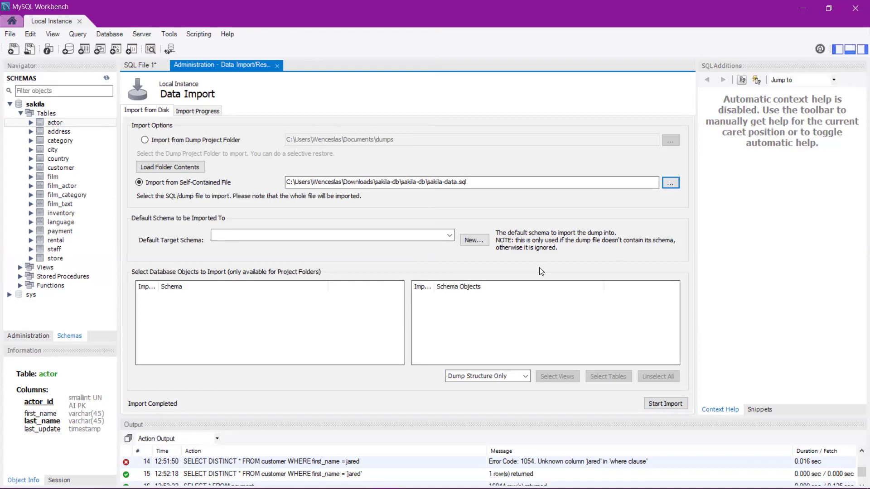
- Open the import content dropdown and close it, leaving Dump Structure Only unchanged
{"action": "left_click", "coordinate": [525, 377]}
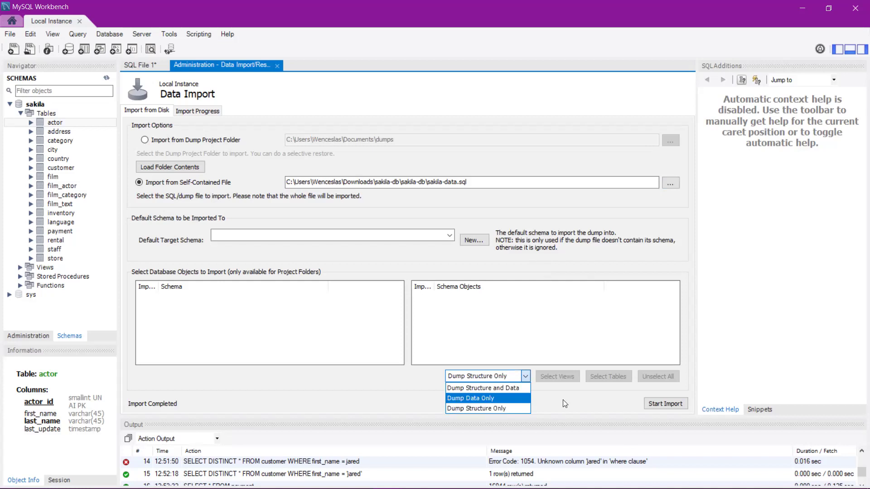
{"action": "left_click", "coordinate": [540, 389]}
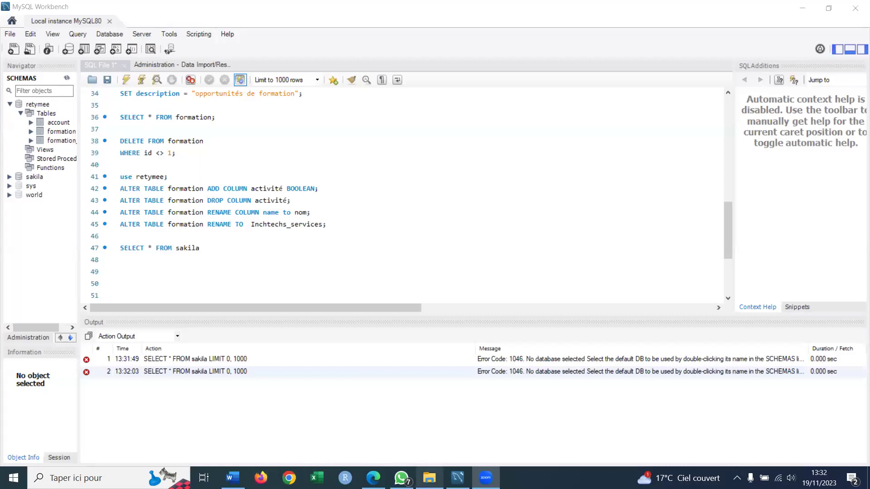
{"action": "left_click", "coordinate": [454, 436]}
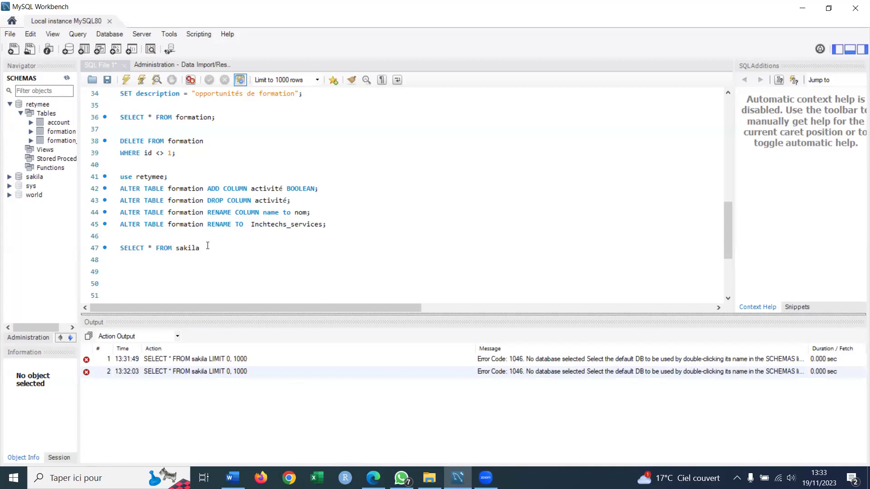
{"action": "left_click", "coordinate": [207, 246]}
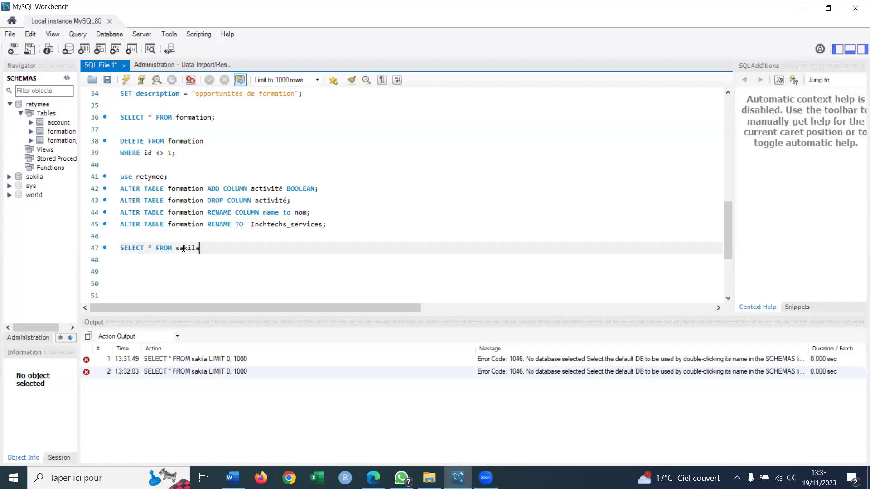
{"action": "left_click_drag", "start_coordinate": [202, 249], "coordinate": [122, 251]}
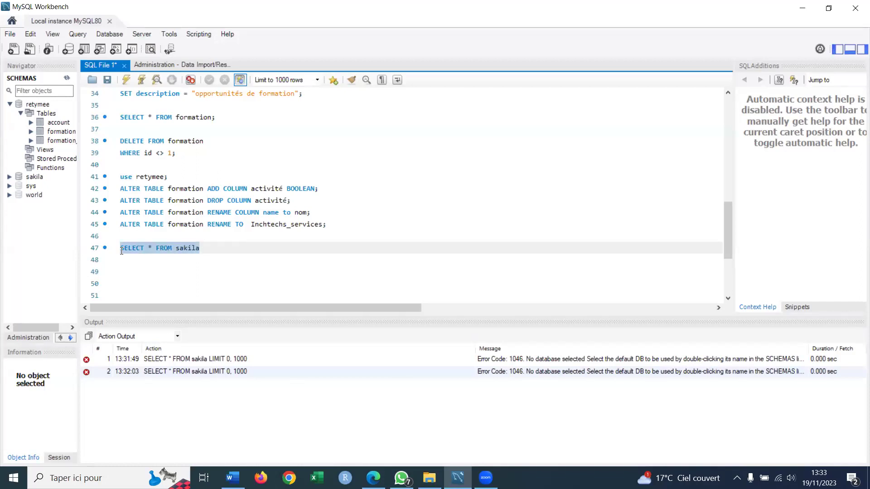
{"action": "left_click", "coordinate": [203, 248]}
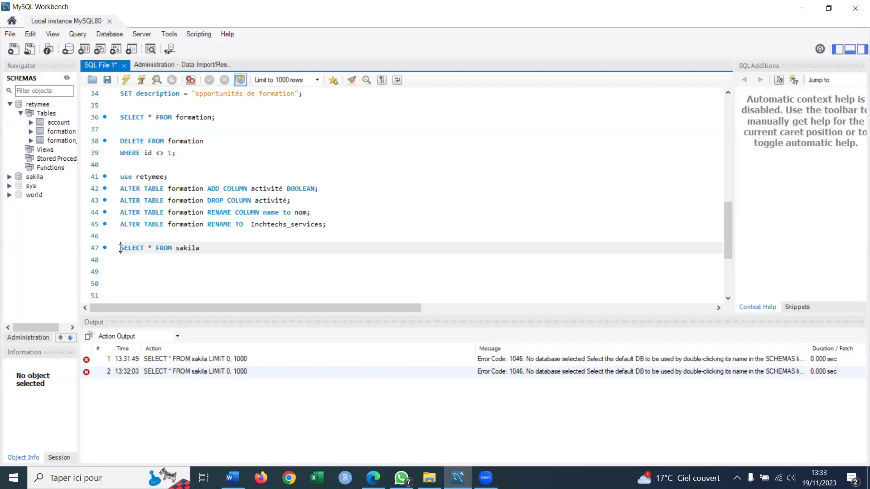
- Set sakila as the default schema from the SCHEMAS navigator, then return to the line 47 query
{"action": "right_click", "coordinate": [38, 181]}
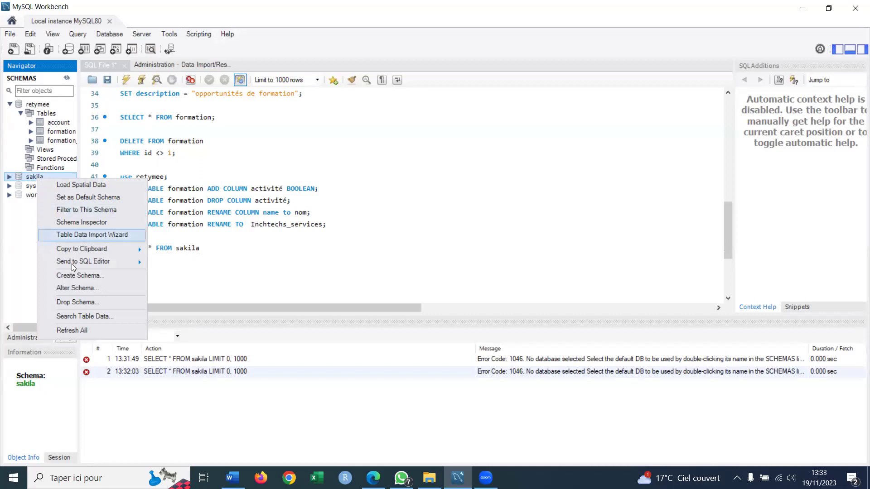
{"action": "left_click", "coordinate": [78, 198]}
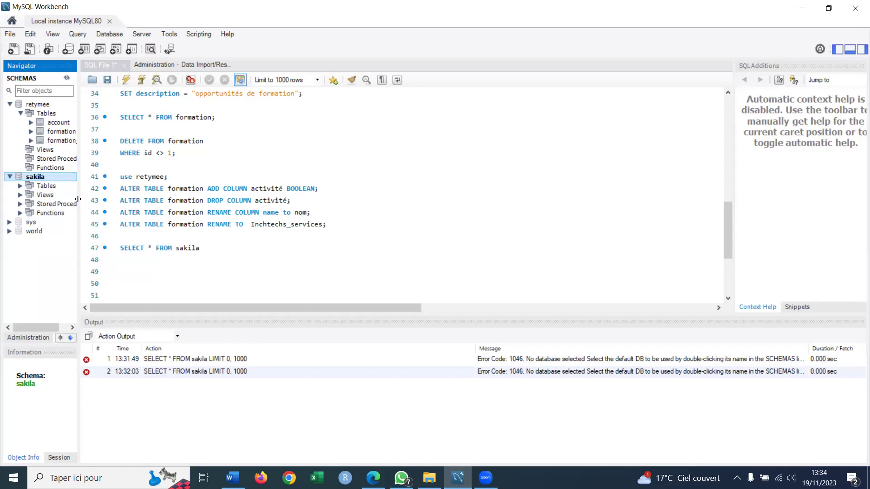
{"action": "left_click", "coordinate": [208, 251]}
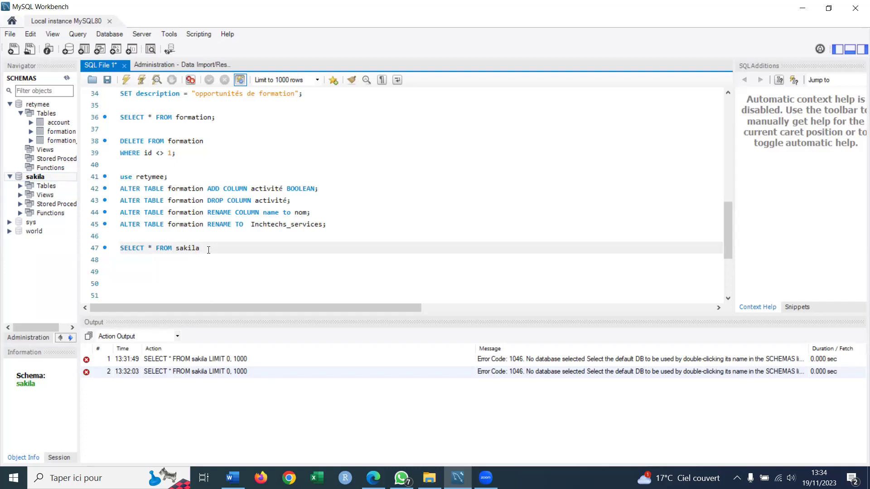
- Run SELECT * FROM sakila (error 1146) and expand the sakila schema to show its tables
{"action": "key", "text": "ctrl+Return"}
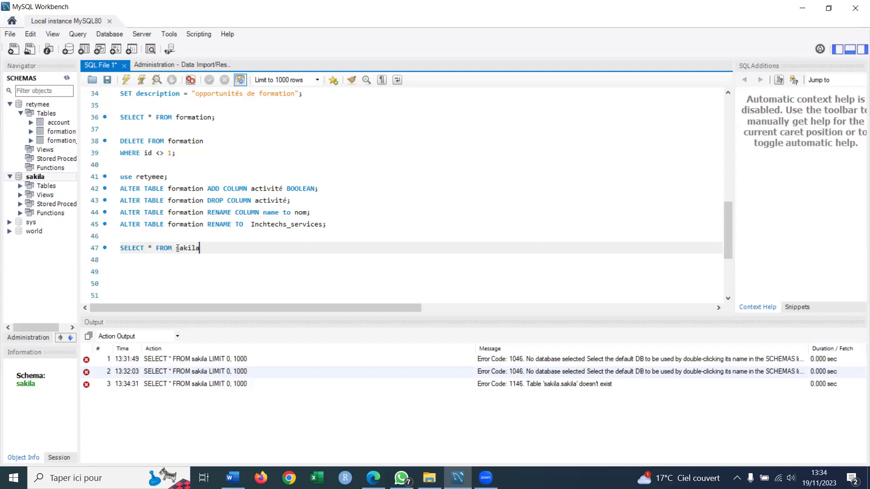
{"action": "left_click", "coordinate": [21, 186]}
{"action": "left_click_drag", "start_coordinate": [71, 195], "coordinate": [77, 231]}
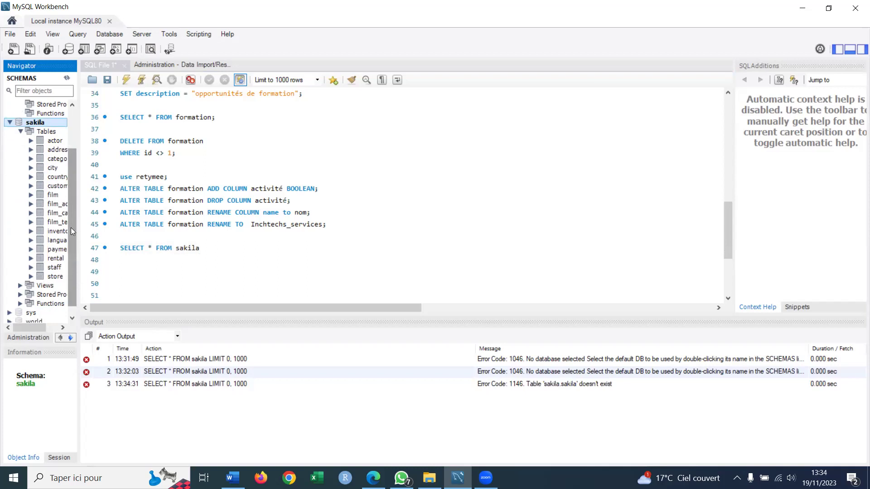
- Change line 47 to SELECT * FROM actor and execute it
{"action": "left_click", "coordinate": [201, 252]}
{"action": "key", "text": "BackSpace"}
{"action": "key", "text": "BackSpace"}
{"action": "key", "text": "BackSpace"}
{"action": "key", "text": "BackSpace"}
{"action": "key", "text": "BackSpace"}
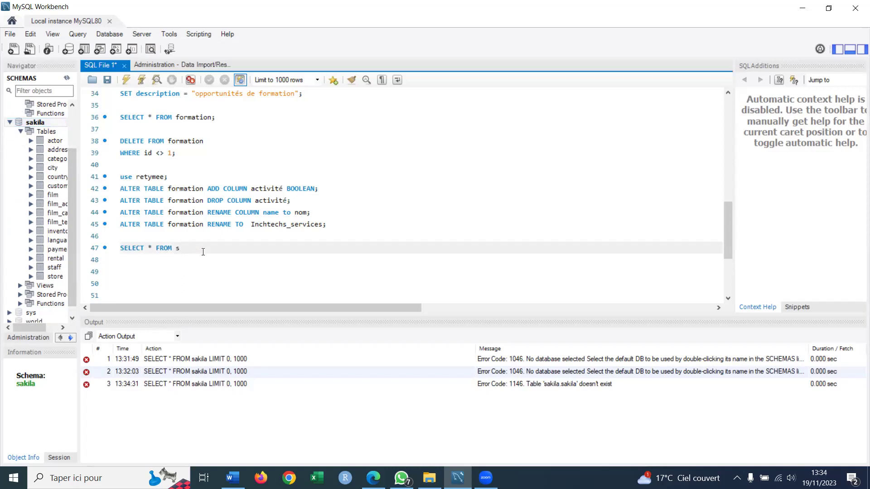
{"action": "key", "text": "BackSpace"}
{"action": "type", "text": "actor"}
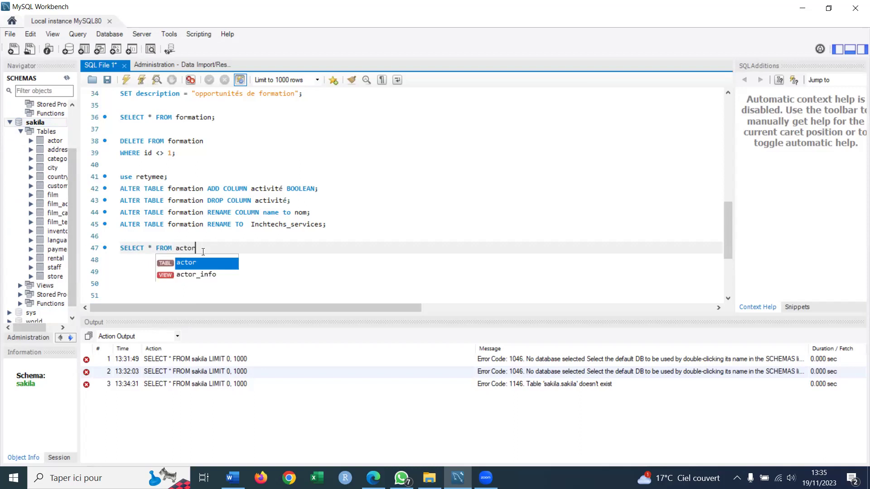
{"action": "key", "text": "ctrl+Return"}
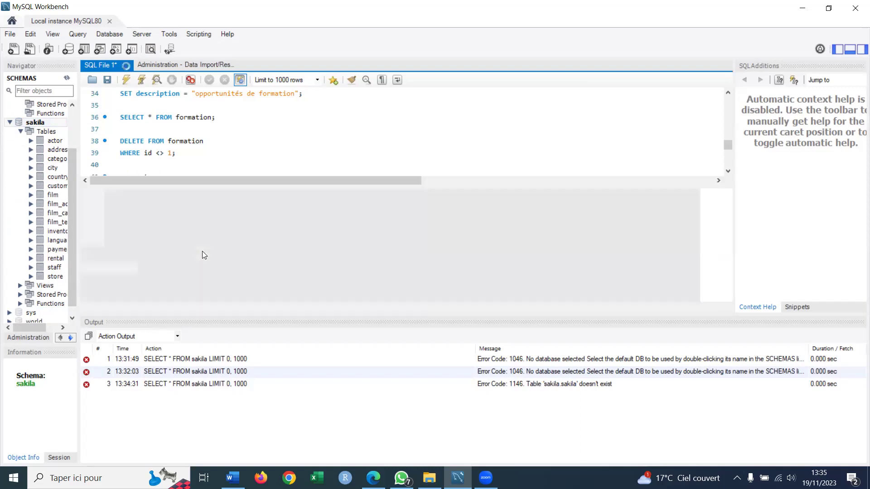
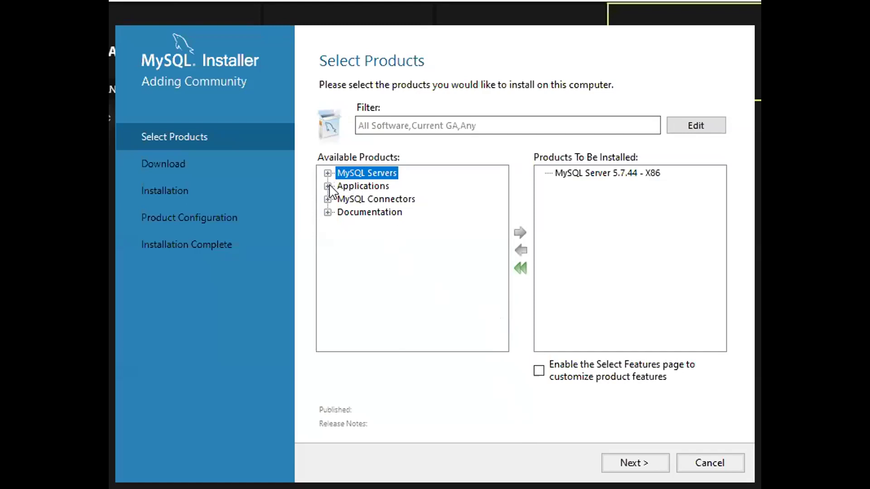
- Expand Applications > MySQL Workbench > MySQL Workbench 8.0 and pick version 8.0.11
{"action": "left_click", "coordinate": [327, 187]}
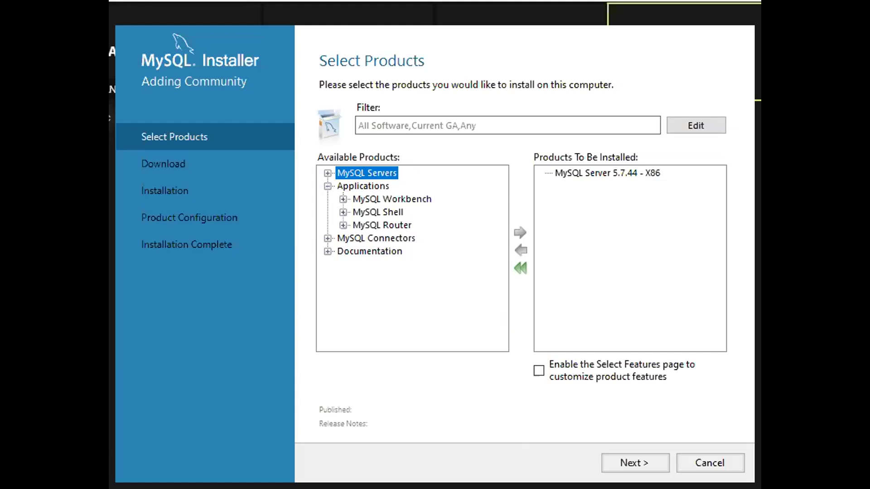
{"action": "left_click", "coordinate": [448, 340]}
{"action": "double_click", "coordinate": [392, 200]}
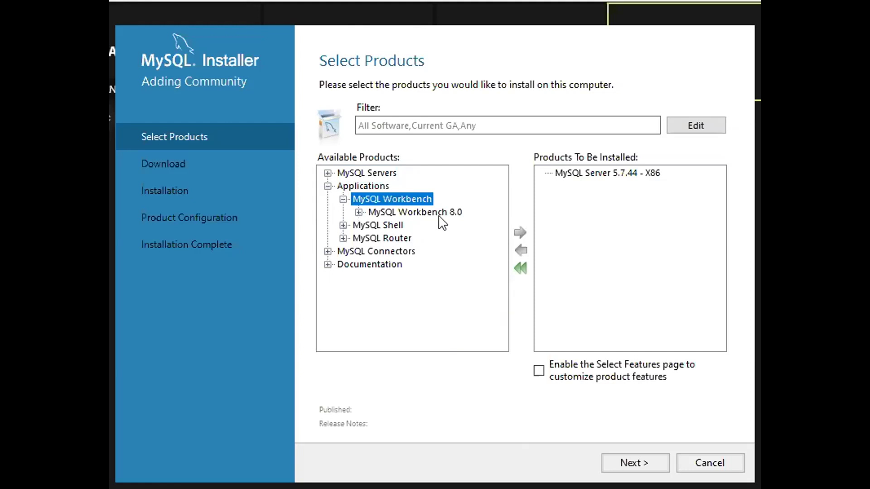
{"action": "double_click", "coordinate": [401, 212]}
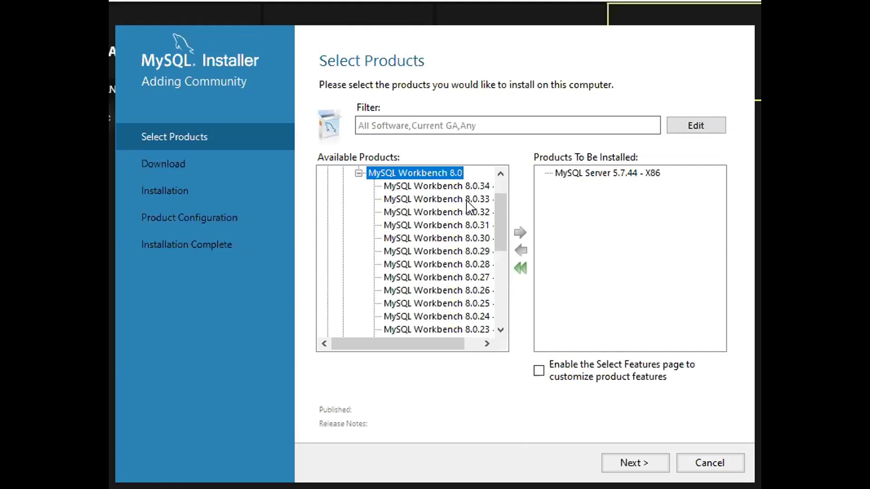
{"action": "left_click_drag", "start_coordinate": [502, 208], "coordinate": [499, 192]}
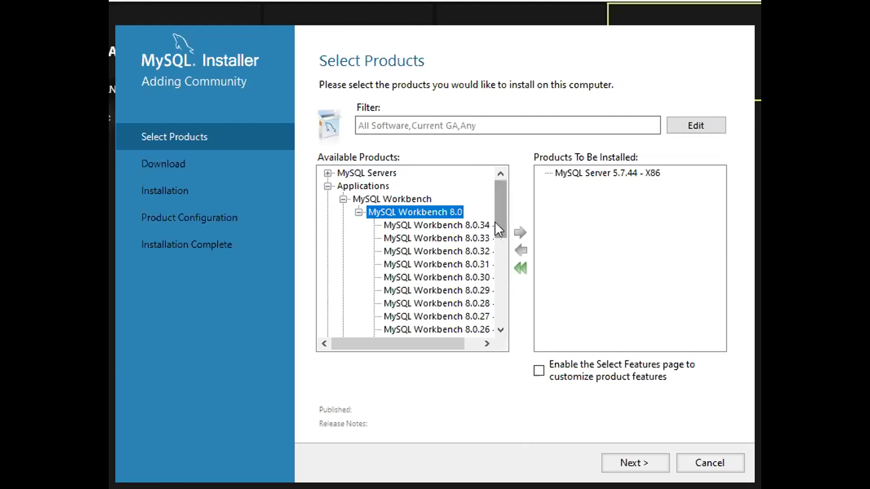
{"action": "left_click_drag", "start_coordinate": [498, 221], "coordinate": [499, 306]}
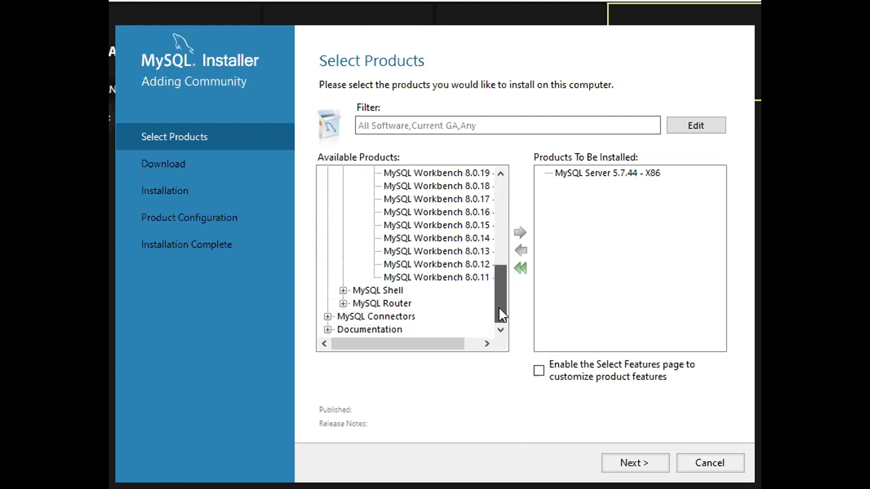
{"action": "left_click_drag", "start_coordinate": [499, 307], "coordinate": [504, 214]}
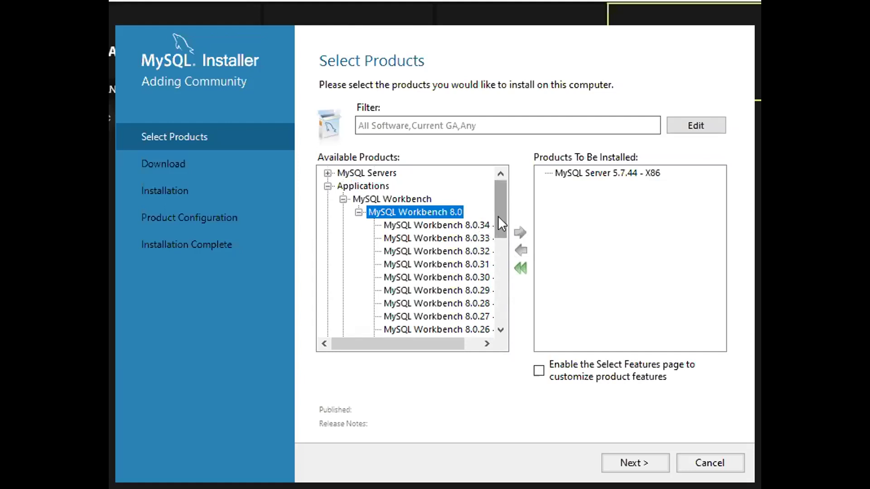
{"action": "left_click_drag", "start_coordinate": [498, 216], "coordinate": [502, 305]}
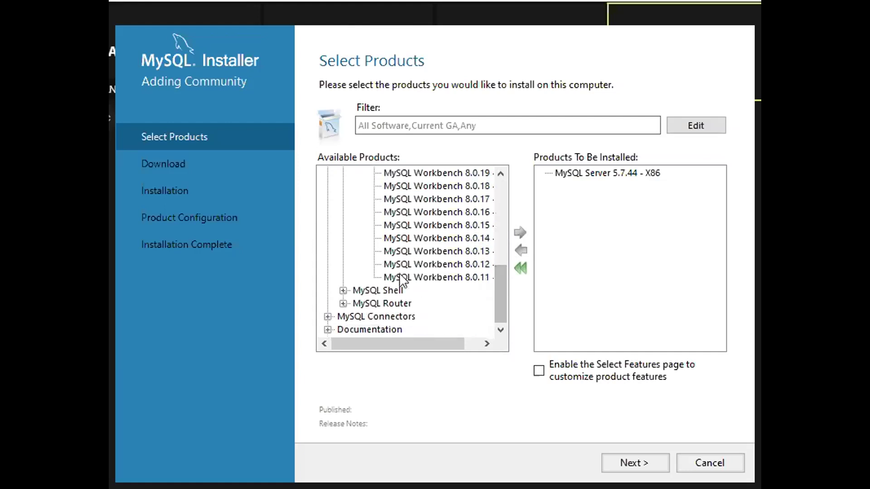
{"action": "left_click", "coordinate": [470, 278]}
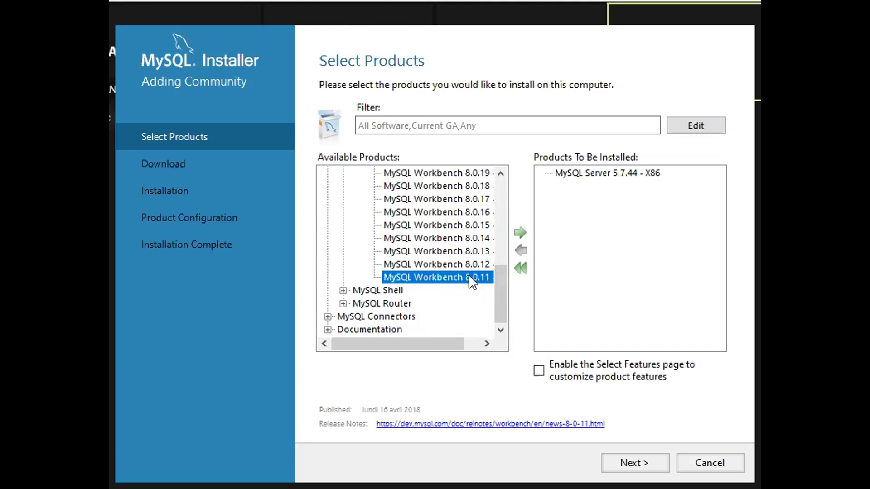
{"action": "left_click_drag", "start_coordinate": [504, 282], "coordinate": [488, 197]}
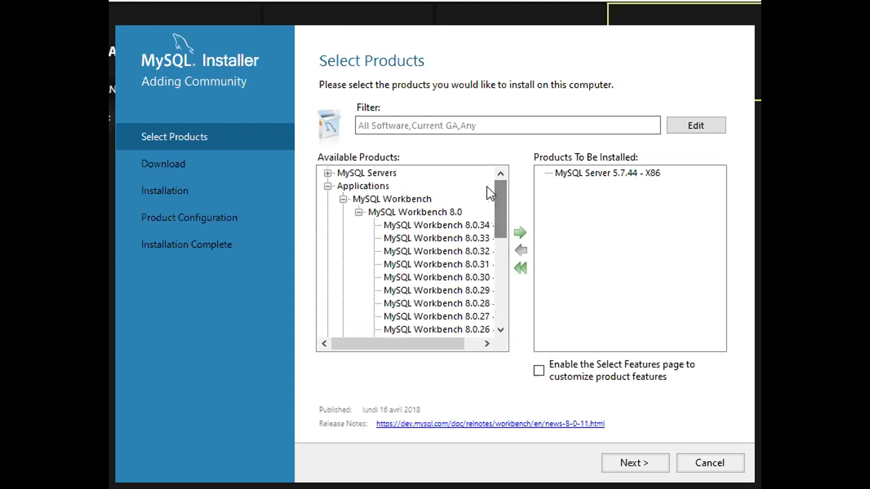
- Re-expand the Workbench 8.0 list and add MySQL Workbench 8.0.11 (X64) to the products to install
{"action": "left_click", "coordinate": [358, 212]}
{"action": "left_click", "coordinate": [343, 199]}
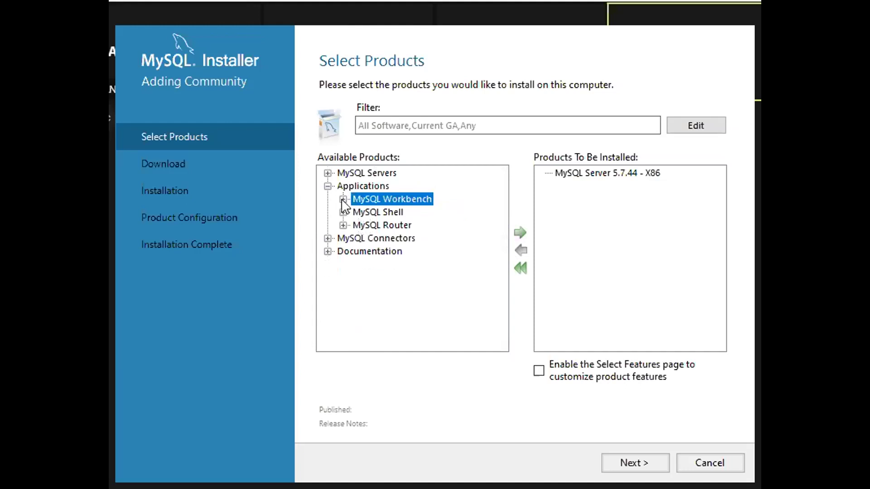
{"action": "left_click", "coordinate": [327, 186]}
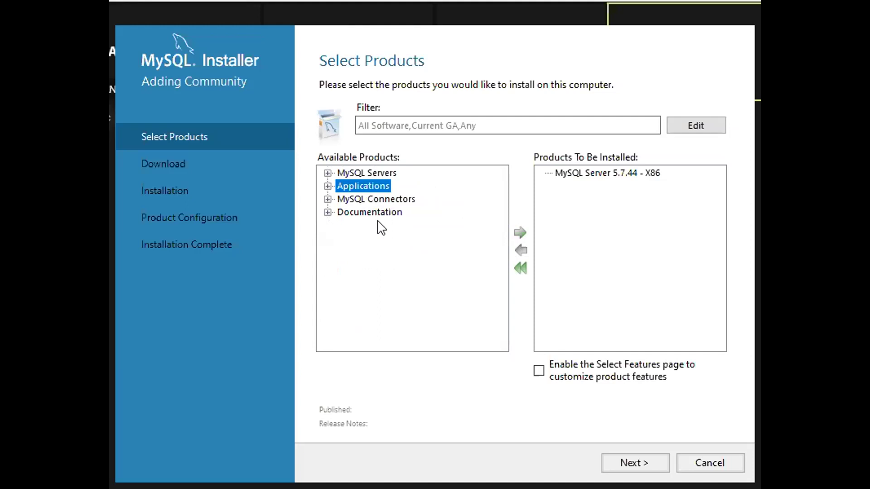
{"action": "left_click", "coordinate": [333, 186]}
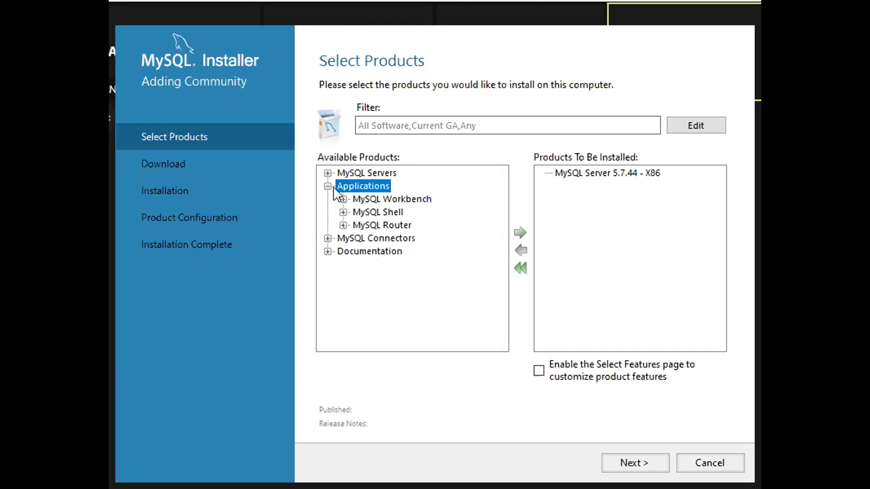
{"action": "left_click", "coordinate": [355, 199]}
{"action": "double_click", "coordinate": [355, 198]}
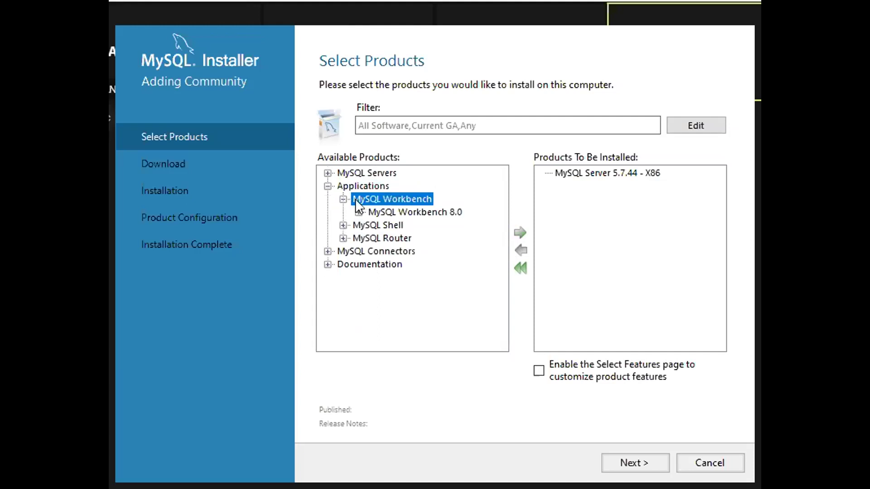
{"action": "left_click", "coordinate": [359, 213]}
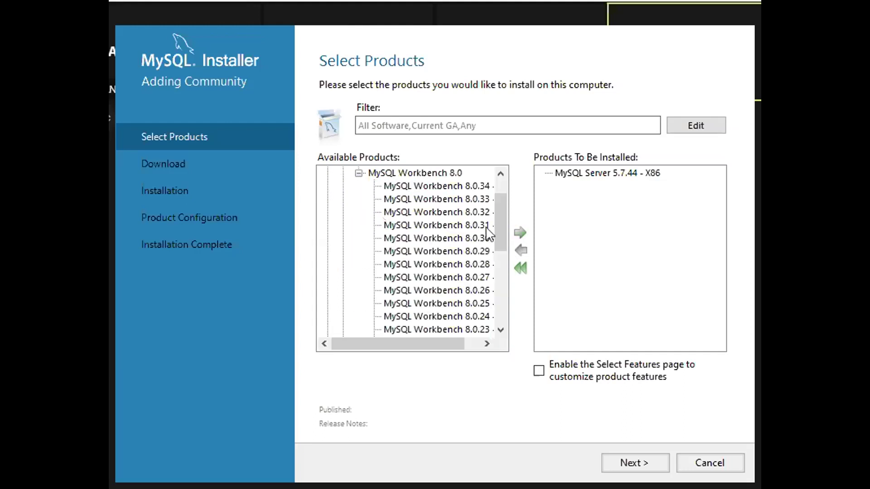
{"action": "left_click_drag", "start_coordinate": [498, 227], "coordinate": [497, 326]}
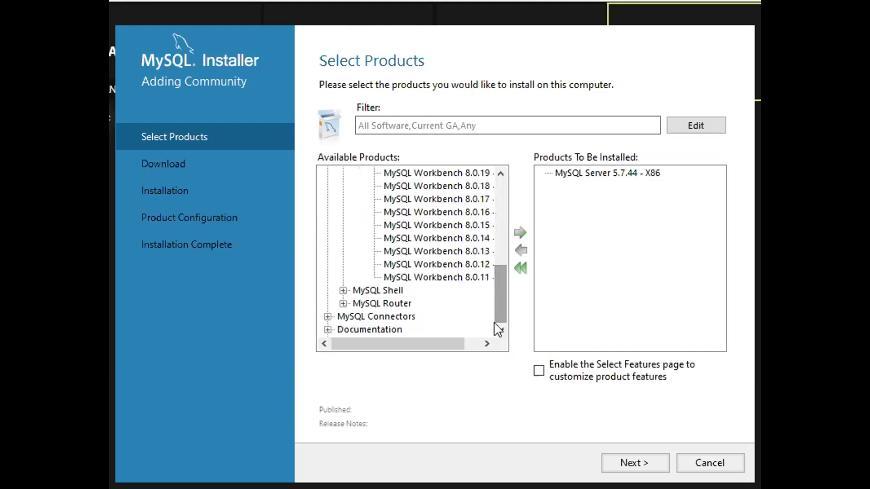
{"action": "left_click", "coordinate": [461, 283]}
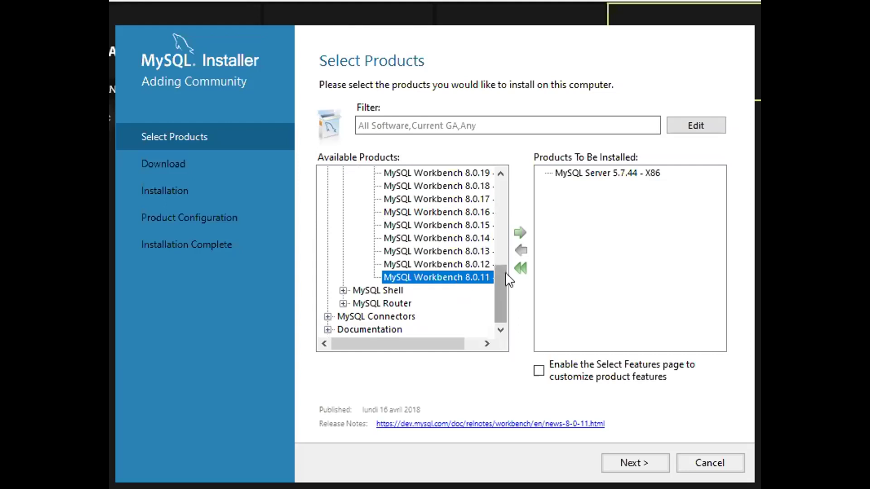
{"action": "left_click", "coordinate": [520, 233]}
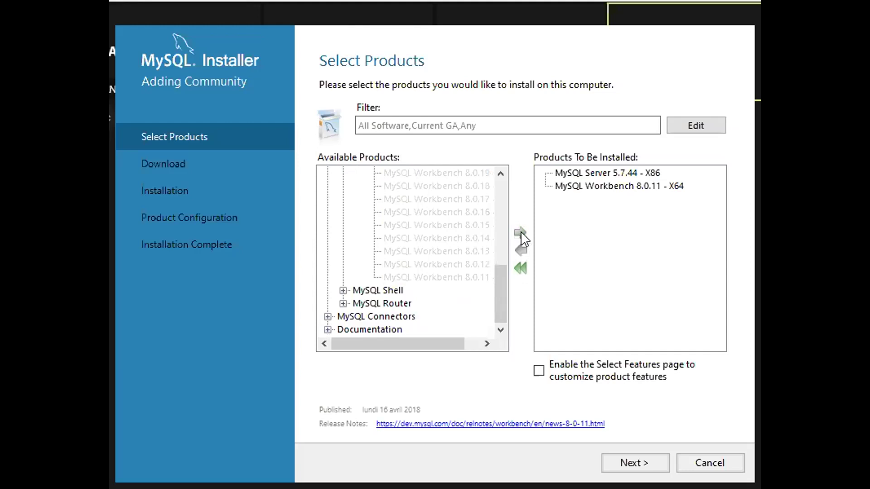
{"action": "mouse_move", "coordinate": [499, 291]}
{"action": "left_mouse_down"}
{"action": "mouse_move", "coordinate": [490, 248]}
{"action": "mouse_move", "coordinate": [499, 307]}
{"action": "left_mouse_up"}
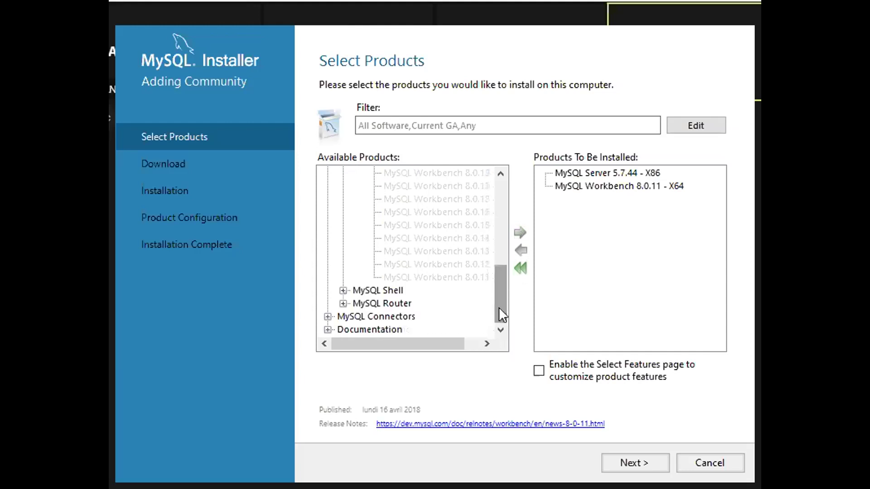
- Move past product selection and keep the existing MySQL Server 5.7 directories on Path Conflicts
{"action": "left_click", "coordinate": [643, 471]}
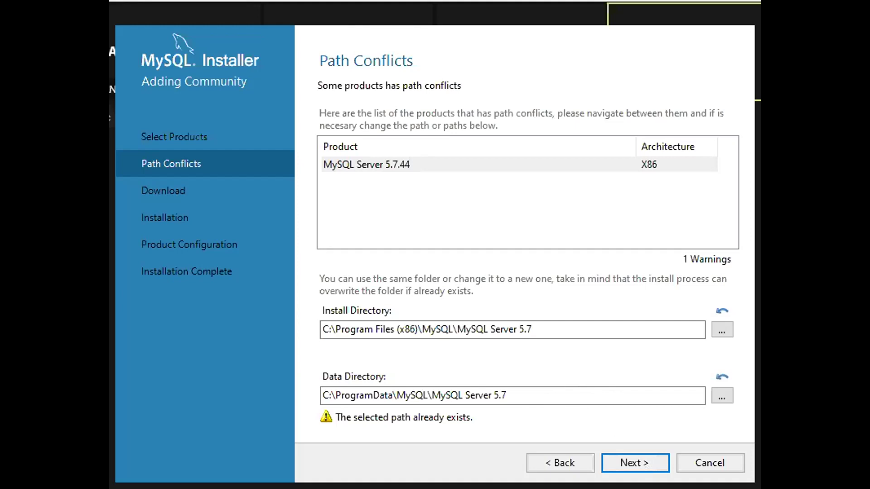
{"action": "key", "text": "Return"}
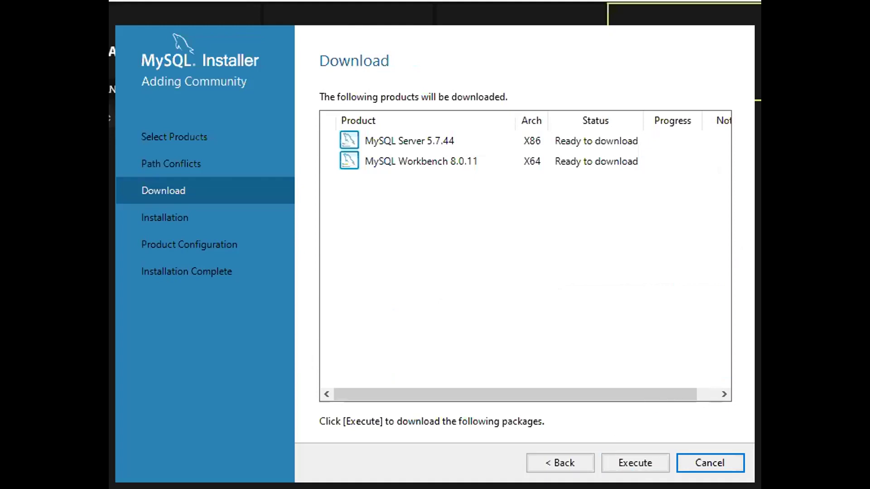
- Execute the download of the MySQL Server 5.7.44 and MySQL Workbench 8.0.11 packages
{"action": "left_click", "coordinate": [627, 464]}
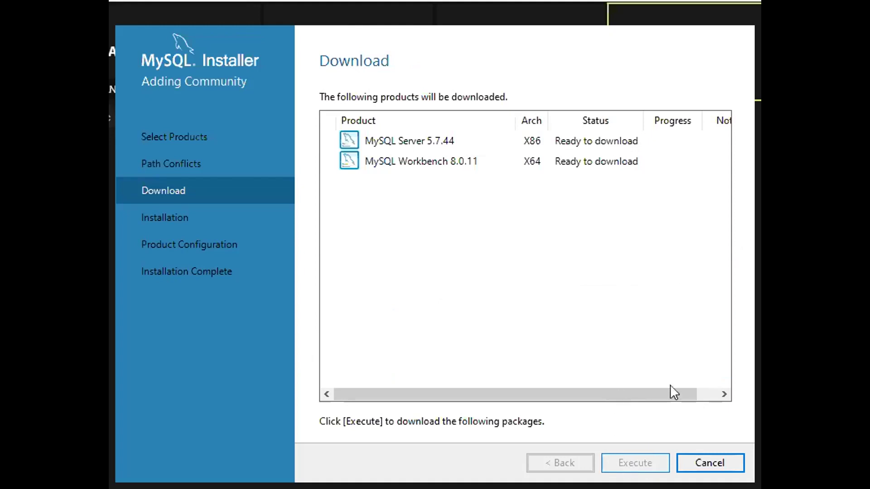
{"action": "left_click", "coordinate": [701, 394]}
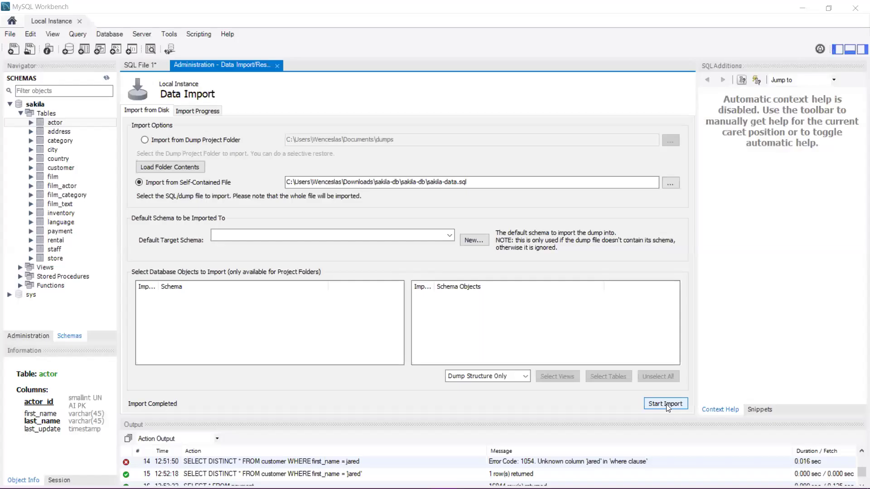
- Close the completed Administration - Data Import/Restore tab to get back to SQL File 1
{"action": "left_click", "coordinate": [484, 167]}
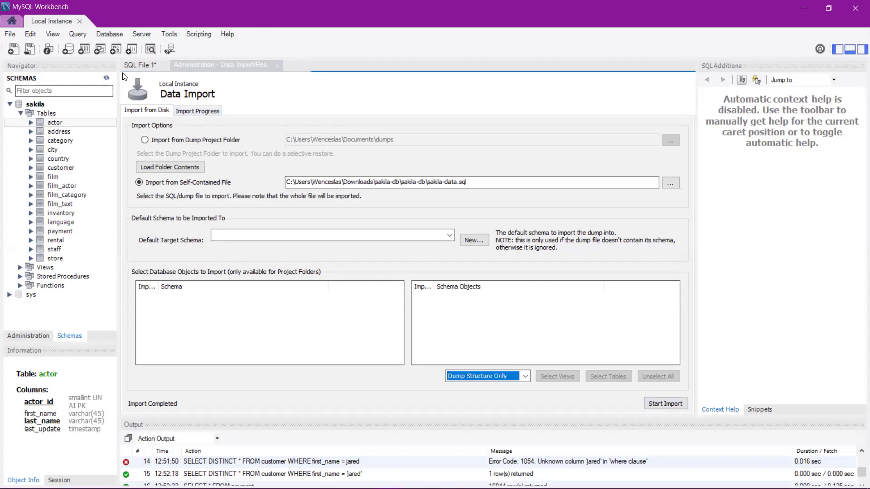
{"action": "left_click", "coordinate": [278, 65]}
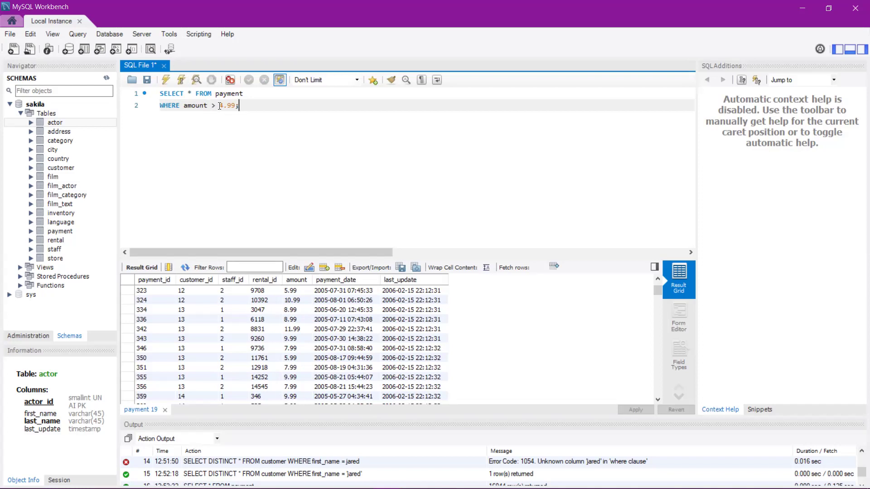
- Run the payment query with the filter amount = 4.99 and browse the 3789 result rows
{"action": "key", "text": "ctrl+a"}
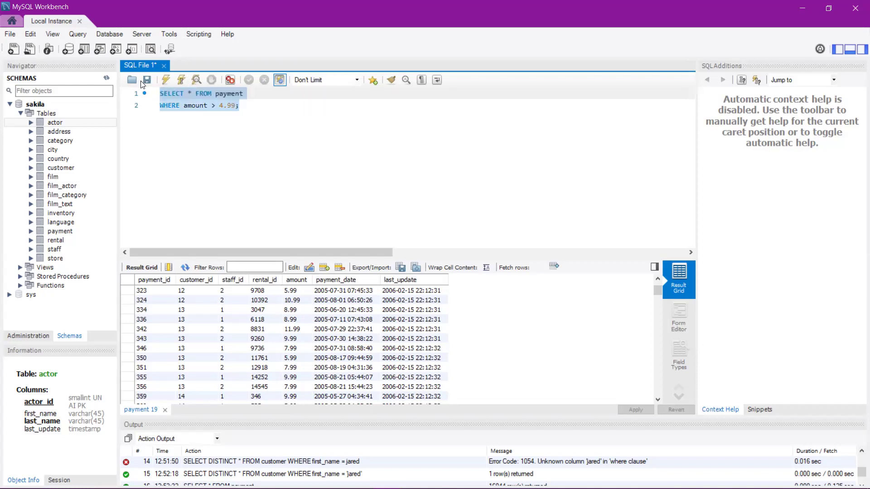
{"action": "left_click", "coordinate": [166, 80]}
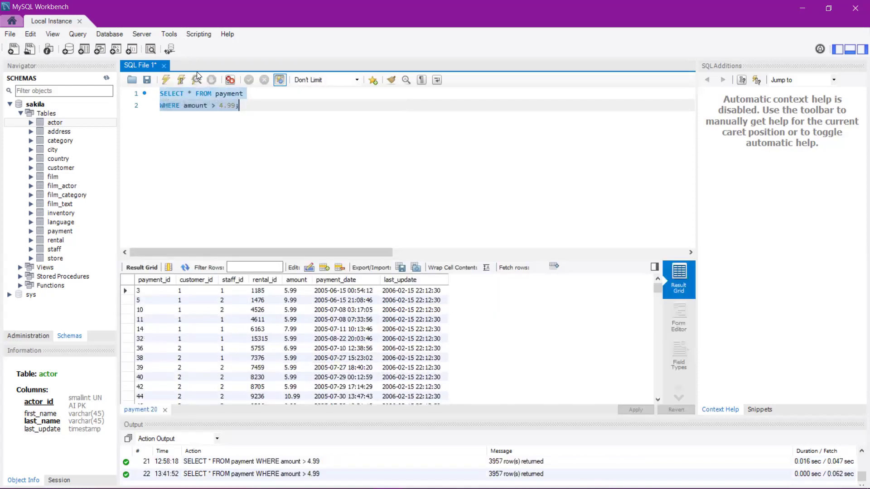
{"action": "left_click", "coordinate": [205, 106]}
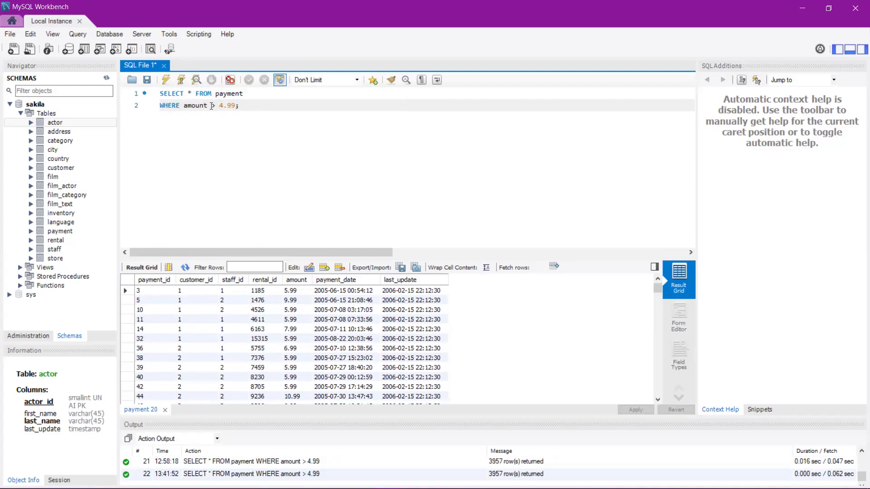
{"action": "double_click", "coordinate": [213, 105]}
{"action": "key", "text": "Delete"}
{"action": "type", "text": "<"}
{"action": "type", "text": "="}
{"action": "left_click", "coordinate": [243, 106]}
{"action": "key", "text": "ctrl+a"}
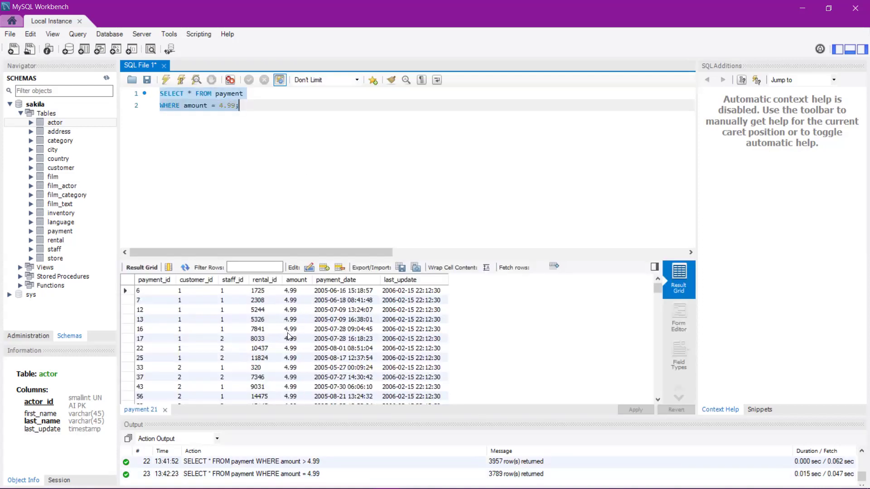
{"action": "scroll", "coordinate": [290, 356], "scroll_direction": "down", "scroll_amount": 5}
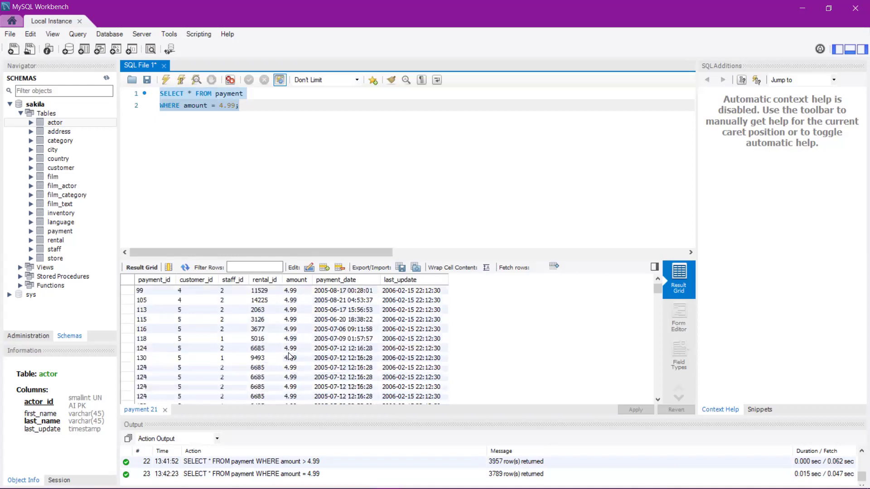
{"action": "scroll", "coordinate": [290, 357], "scroll_direction": "down", "scroll_amount": 5}
{"action": "scroll", "coordinate": [290, 356], "scroll_direction": "down", "scroll_amount": 5}
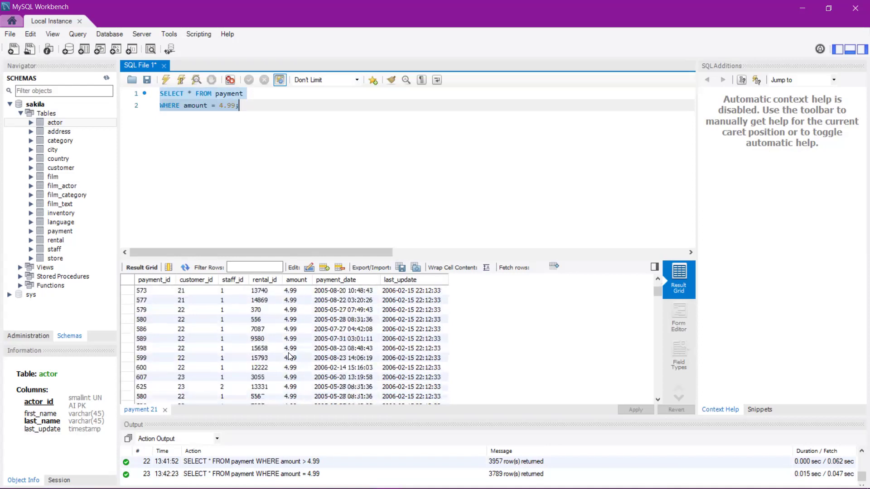
{"action": "scroll", "coordinate": [290, 356], "scroll_direction": "down", "scroll_amount": 5}
{"action": "scroll", "coordinate": [290, 357], "scroll_direction": "down", "scroll_amount": 5}
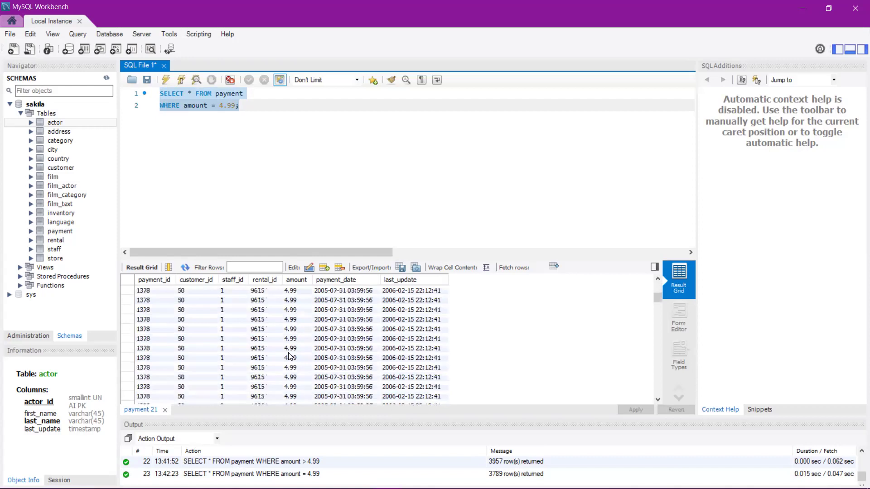
{"action": "scroll", "coordinate": [290, 357], "scroll_direction": "down", "scroll_amount": 5}
{"action": "scroll", "coordinate": [290, 356], "scroll_direction": "up", "scroll_amount": 5}
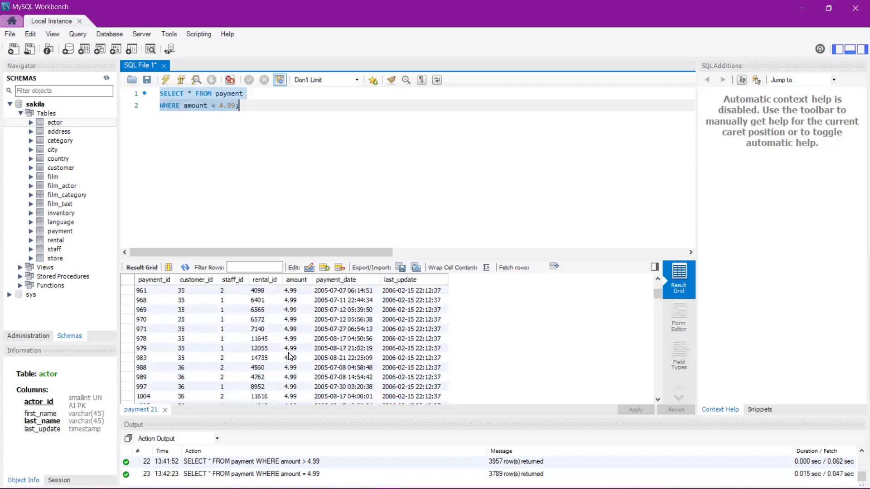
{"action": "scroll", "coordinate": [290, 356], "scroll_direction": "up", "scroll_amount": 5}
{"action": "scroll", "coordinate": [290, 356], "scroll_direction": "up", "scroll_amount": 10}
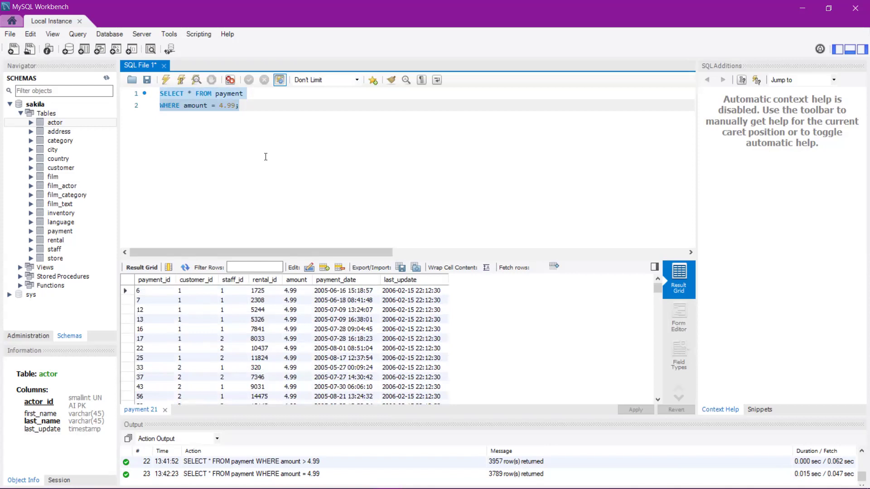
- Change the filter to amount != 4.99 and run it, returning 12255 rows
{"action": "left_click", "coordinate": [210, 106]}
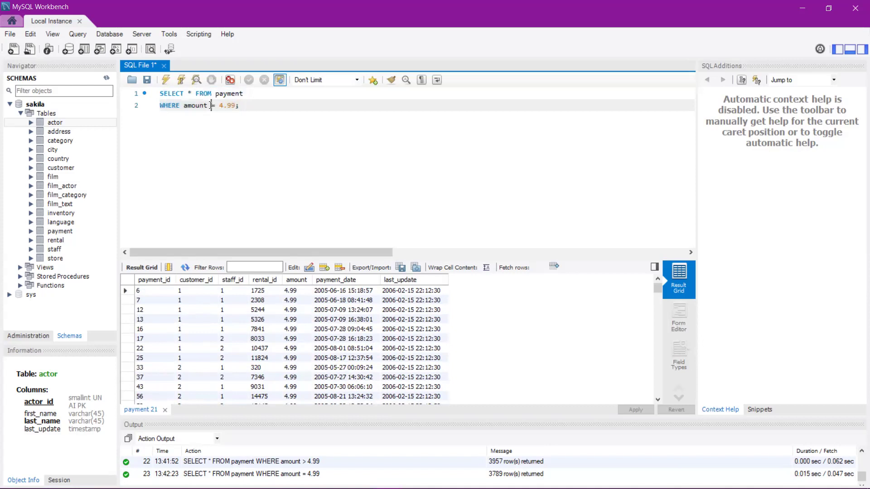
{"action": "type", "text": "!"}
{"action": "type", "text": "<"}
{"action": "type", "text": ">"}
{"action": "key", "text": "BackSpace"}
{"action": "key", "text": "BackSpace"}
{"action": "key", "text": "BackSpace"}
{"action": "key", "text": "ctrl+a"}
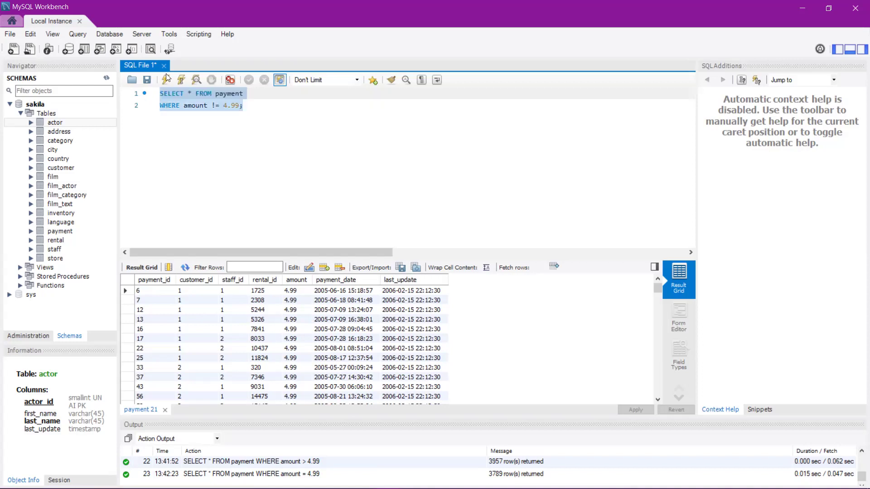
{"action": "left_click", "coordinate": [166, 80]}
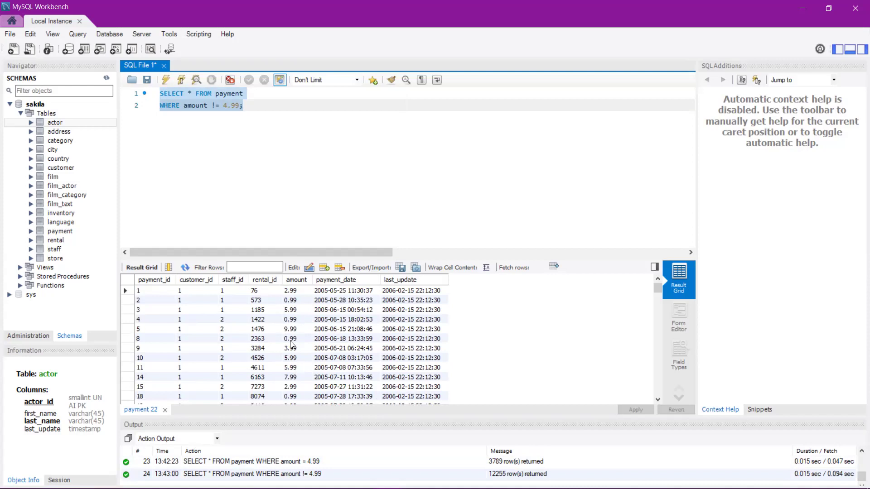
{"action": "scroll", "coordinate": [291, 345], "scroll_direction": "down", "scroll_amount": 8}
{"action": "scroll", "coordinate": [292, 345], "scroll_direction": "down", "scroll_amount": 15}
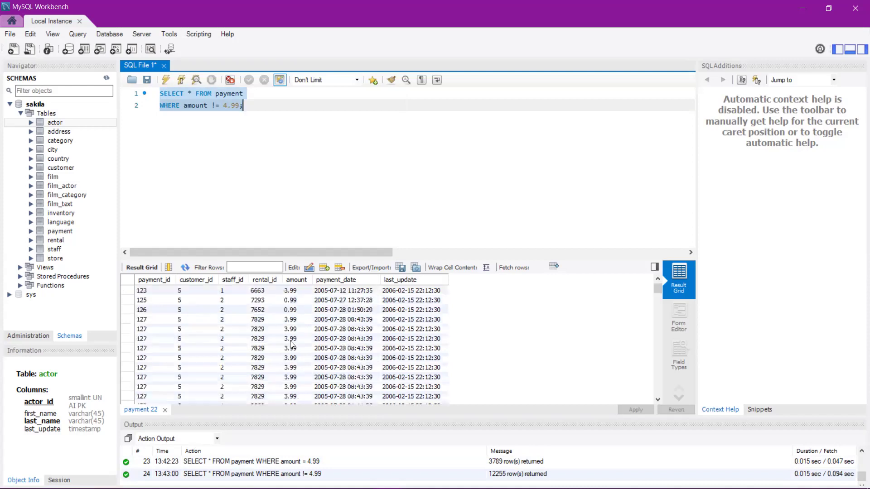
{"action": "scroll", "coordinate": [291, 346], "scroll_direction": "down", "scroll_amount": 15}
{"action": "scroll", "coordinate": [291, 345], "scroll_direction": "up", "scroll_amount": 7}
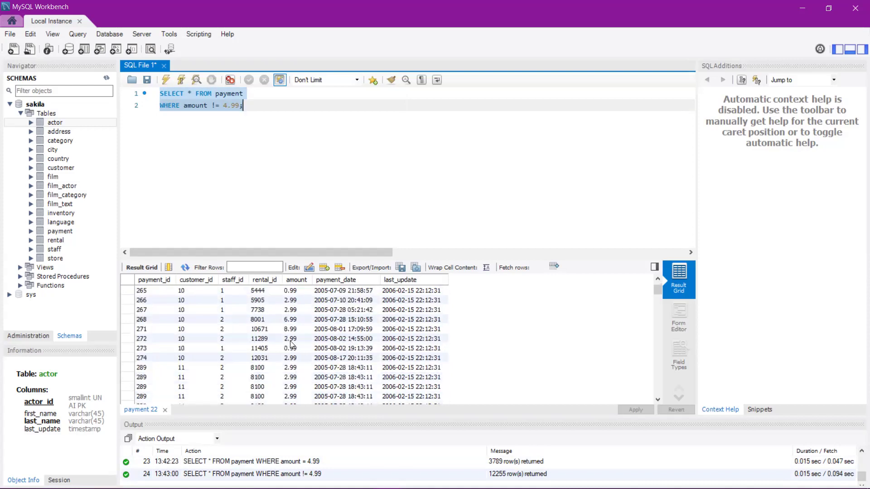
{"action": "scroll", "coordinate": [291, 345], "scroll_direction": "up", "scroll_amount": 15}
{"action": "scroll", "coordinate": [291, 345], "scroll_direction": "up", "scroll_amount": 10}
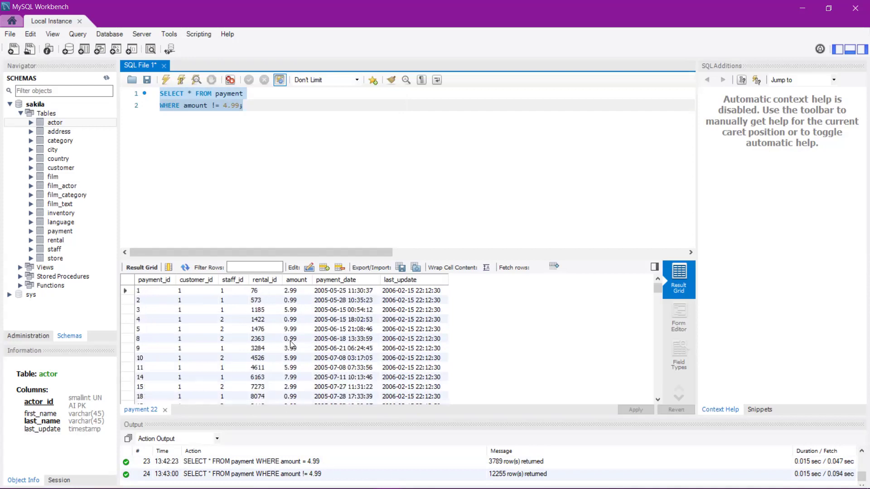
{"action": "left_click", "coordinate": [244, 96]}
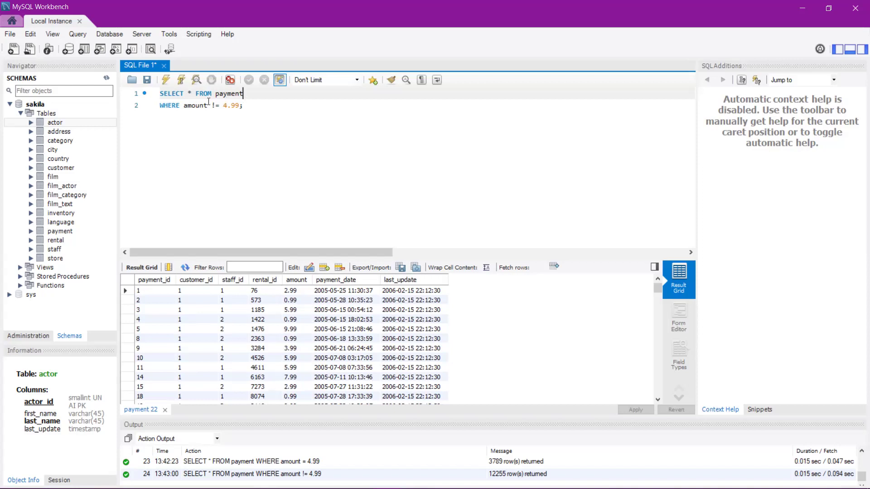
- Rewrite line 2's condition as amount != 10.99 AND amount >=
{"action": "left_click", "coordinate": [211, 106]}
{"action": "left_click", "coordinate": [239, 105], "text": "shift"}
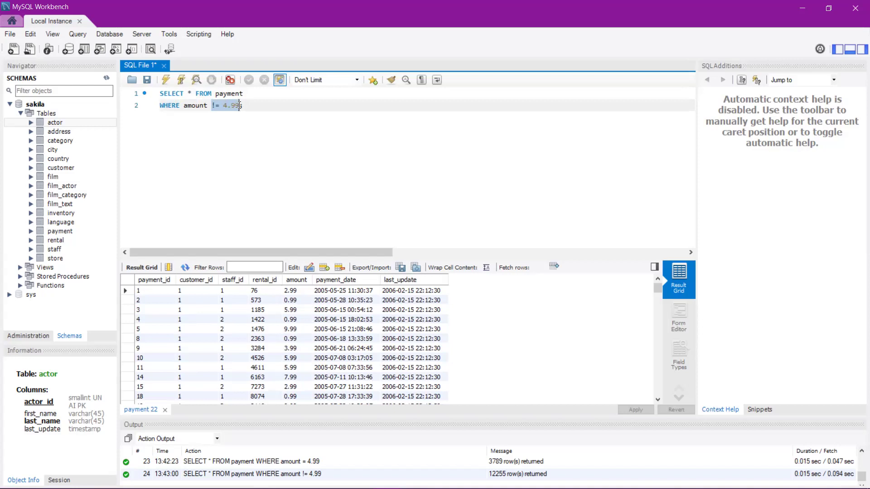
{"action": "type", "text": "!=10.99 AND"}
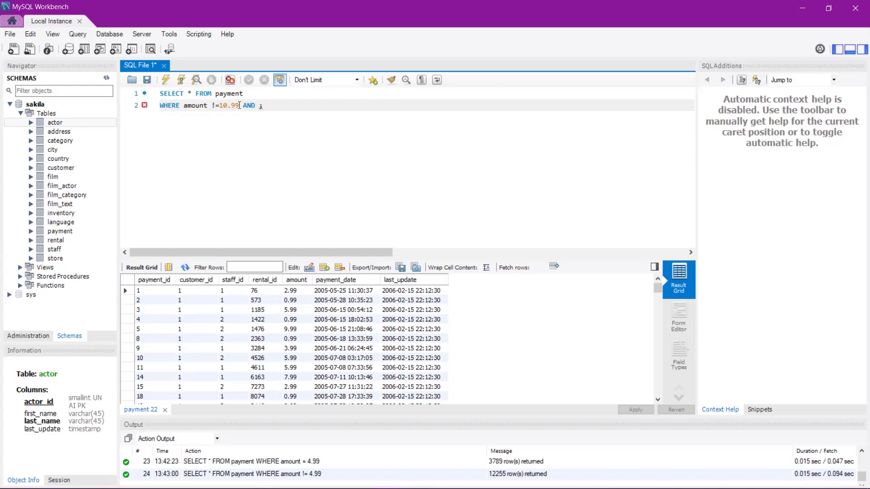
{"action": "type", "text": ">="}
{"action": "left_click_drag", "start_coordinate": [239, 105], "coordinate": [259, 105]}
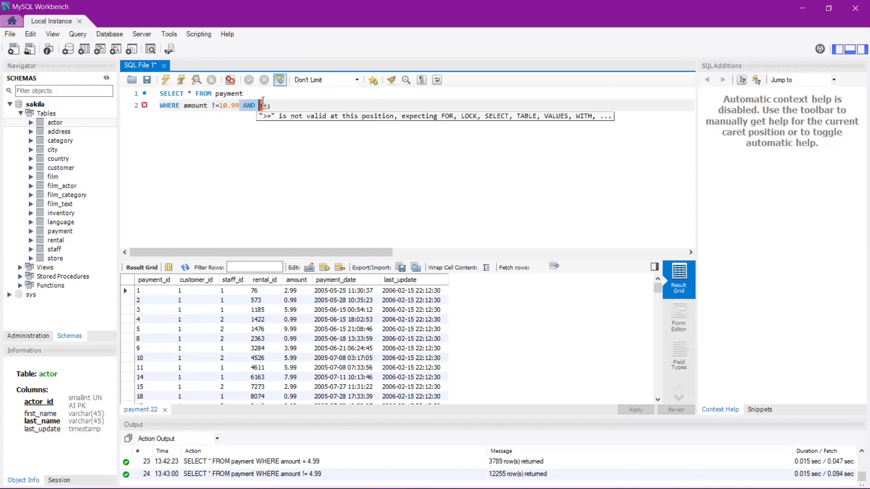
{"action": "key", "text": "End"}
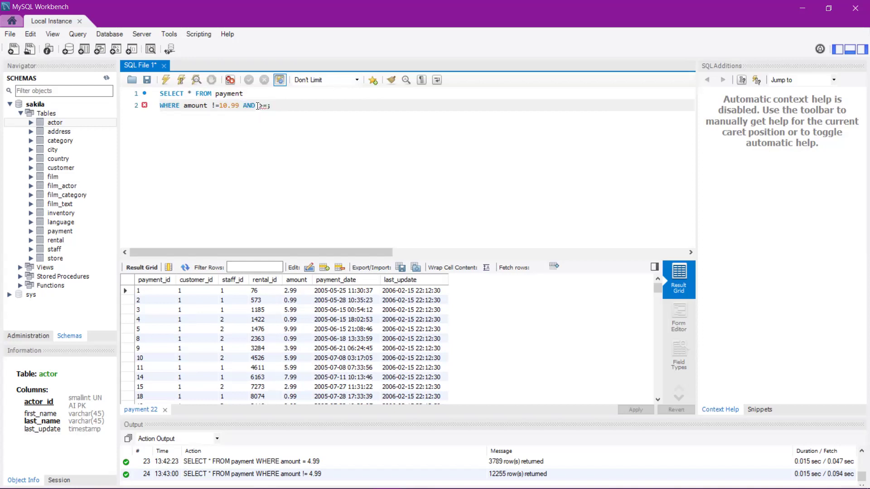
{"action": "left_click", "coordinate": [260, 106]}
{"action": "type", "text": "amoun"}
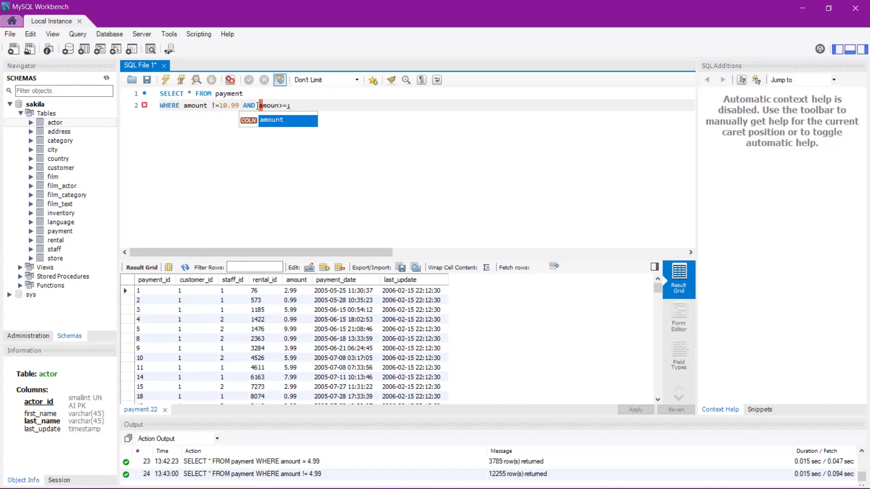
{"action": "type", "text": "t"}
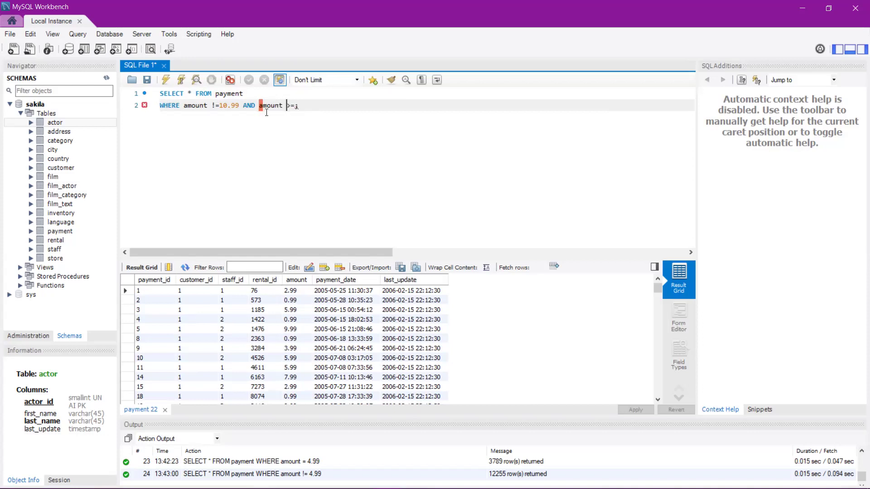
- Finish the condition with 7.99 and run the query, returning 1423 rows
{"action": "mouse_move", "coordinate": [295, 109]}
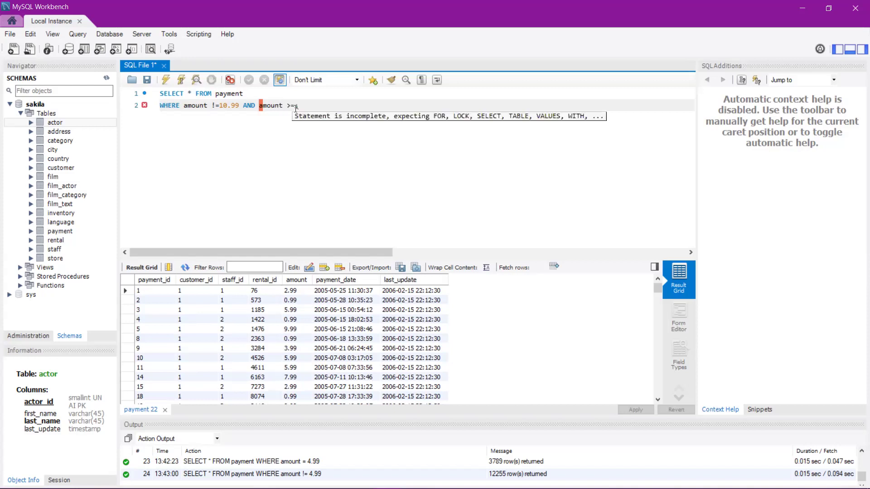
{"action": "left_click", "coordinate": [296, 106]}
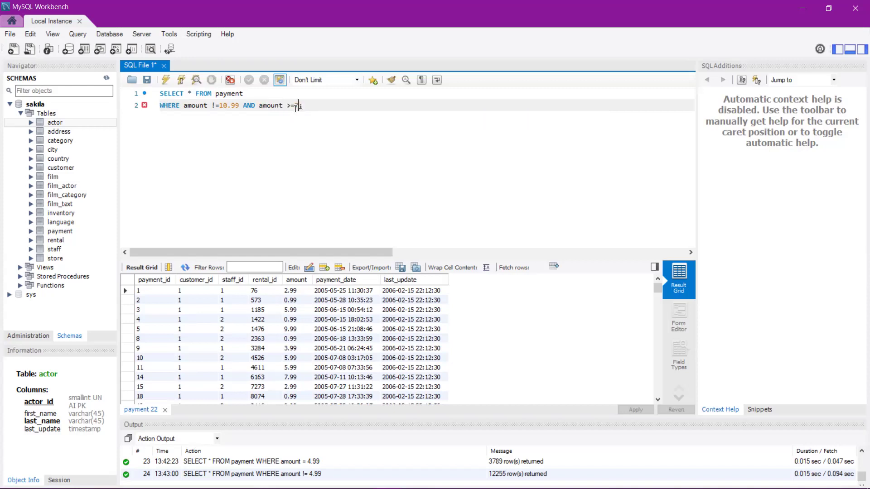
{"action": "type", "text": "7.99"}
{"action": "left_click", "coordinate": [323, 104]}
{"action": "key", "text": "ctrl+a"}
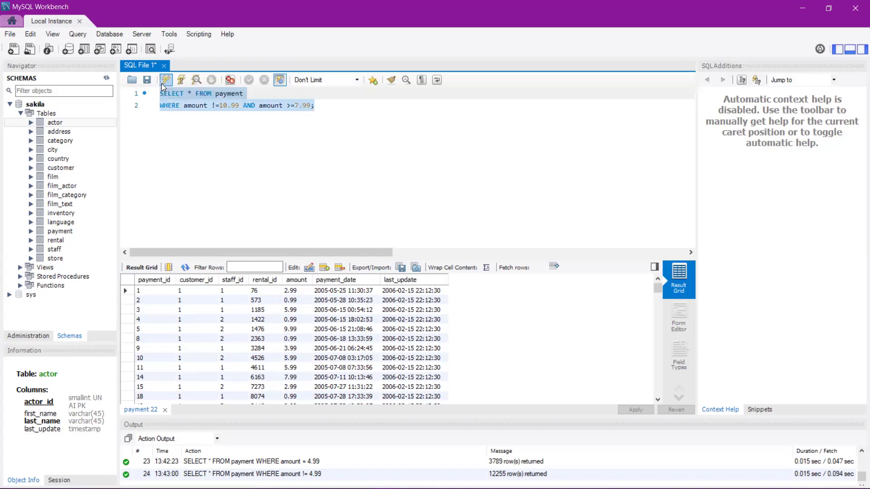
{"action": "left_click", "coordinate": [165, 80]}
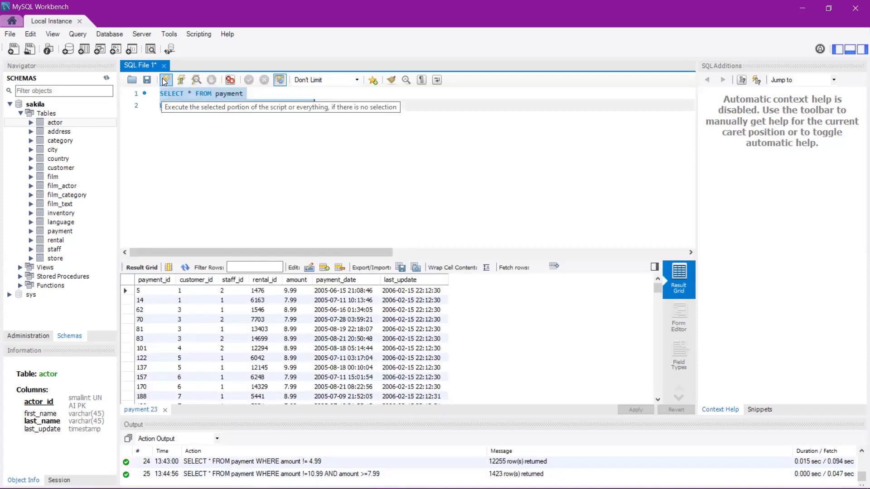
- Scroll through the amount != 10.99 AND >= 7.99 result rows, then select the filter line
{"action": "left_click", "coordinate": [228, 143]}
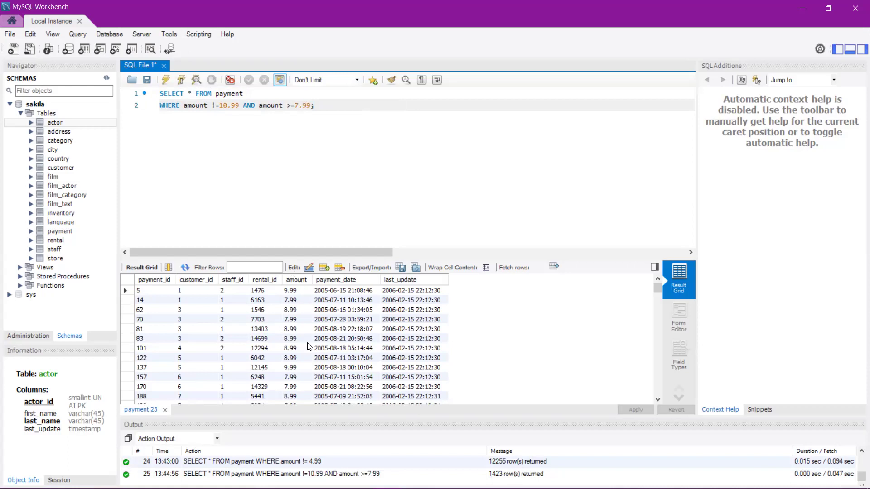
{"action": "scroll", "coordinate": [297, 336], "scroll_direction": "down", "scroll_amount": 1}
{"action": "scroll", "coordinate": [296, 336], "scroll_direction": "down", "scroll_amount": 2}
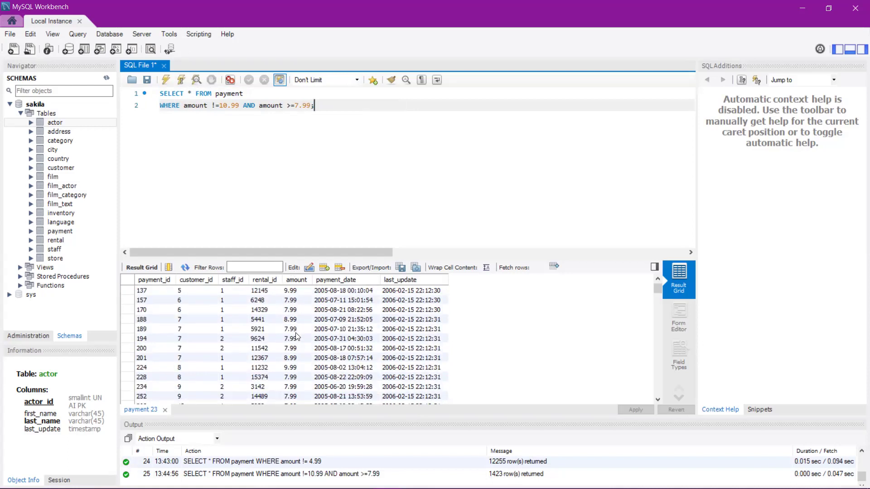
{"action": "scroll", "coordinate": [296, 335], "scroll_direction": "down", "scroll_amount": 2}
{"action": "scroll", "coordinate": [296, 336], "scroll_direction": "down", "scroll_amount": 2}
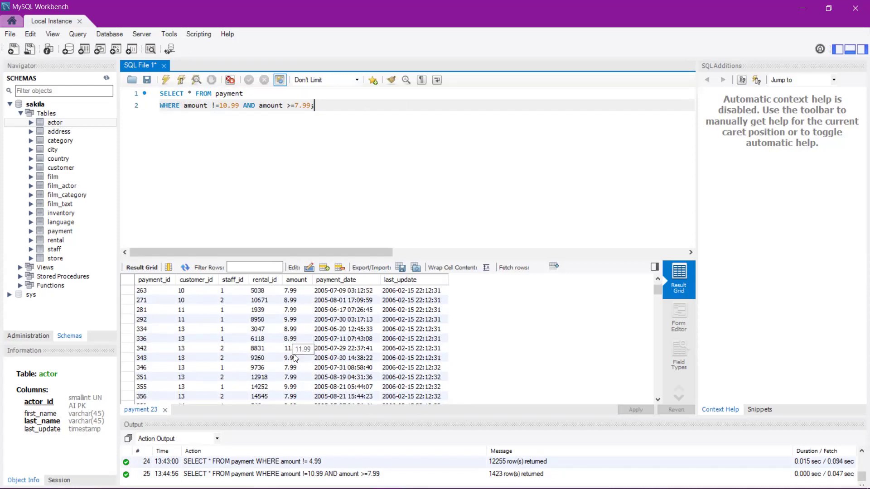
{"action": "scroll", "coordinate": [295, 374], "scroll_direction": "down", "scroll_amount": 1}
{"action": "scroll", "coordinate": [295, 374], "scroll_direction": "down", "scroll_amount": 5}
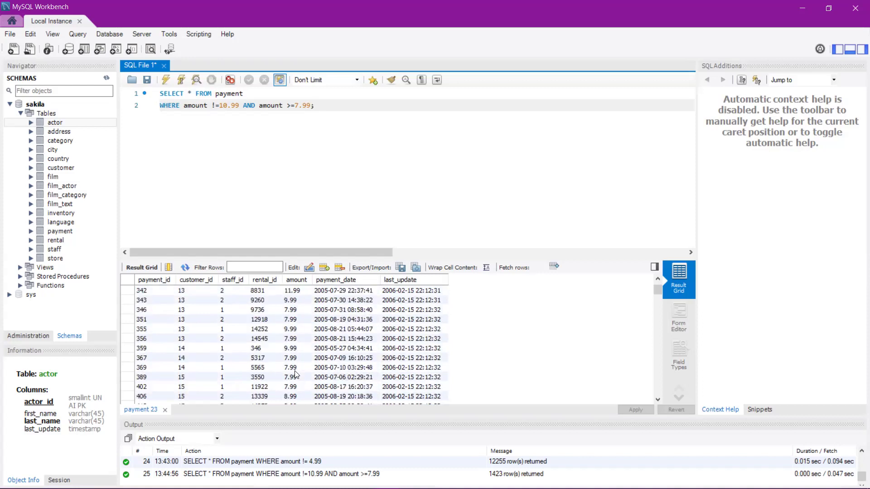
{"action": "scroll", "coordinate": [295, 374], "scroll_direction": "down", "scroll_amount": 3}
{"action": "scroll", "coordinate": [295, 374], "scroll_direction": "down", "scroll_amount": 2}
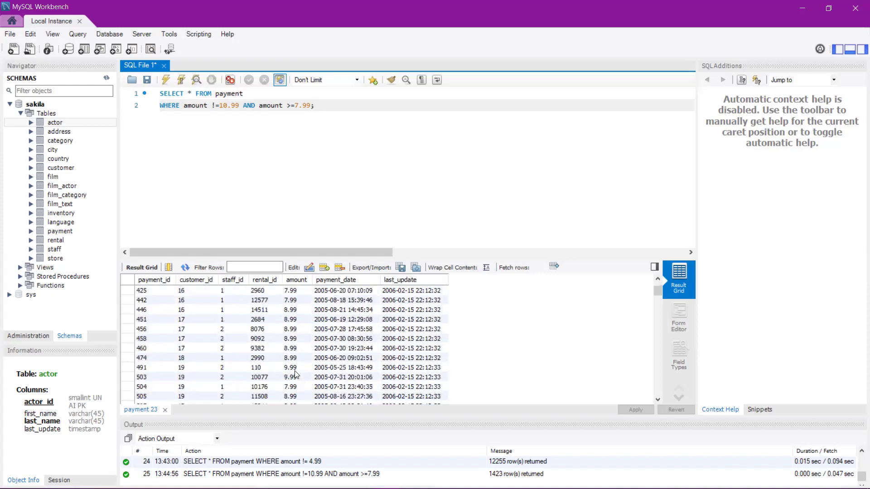
{"action": "scroll", "coordinate": [295, 374], "scroll_direction": "down", "scroll_amount": 4}
{"action": "scroll", "coordinate": [295, 374], "scroll_direction": "down", "scroll_amount": 4}
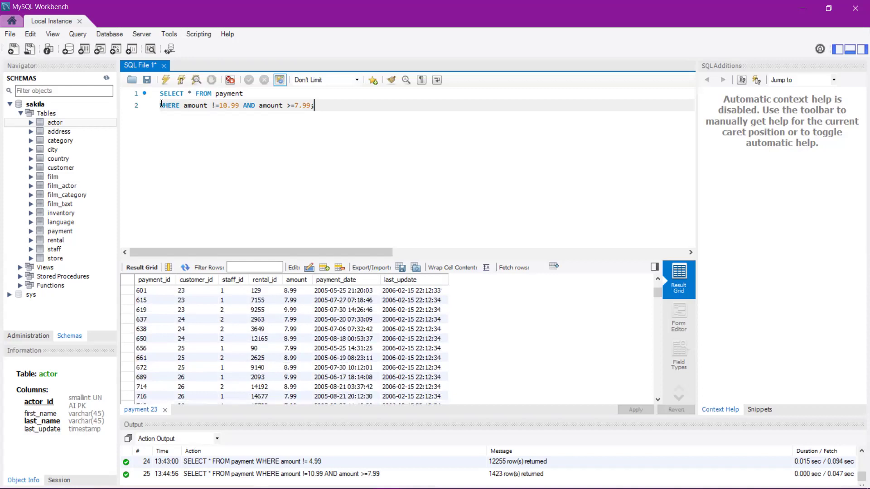
{"action": "triple_click", "coordinate": [279, 104]}
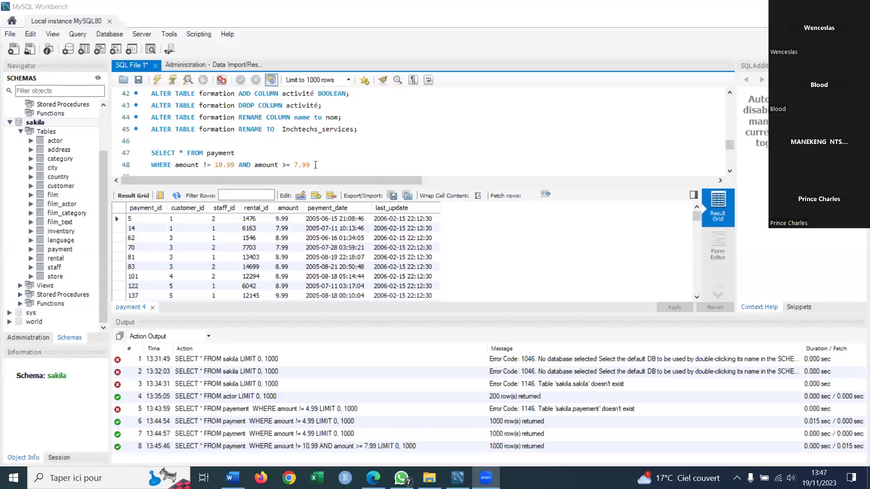
- Write SELECT * FROM customer on a new line below the payment query
{"action": "left_click", "coordinate": [315, 165]}
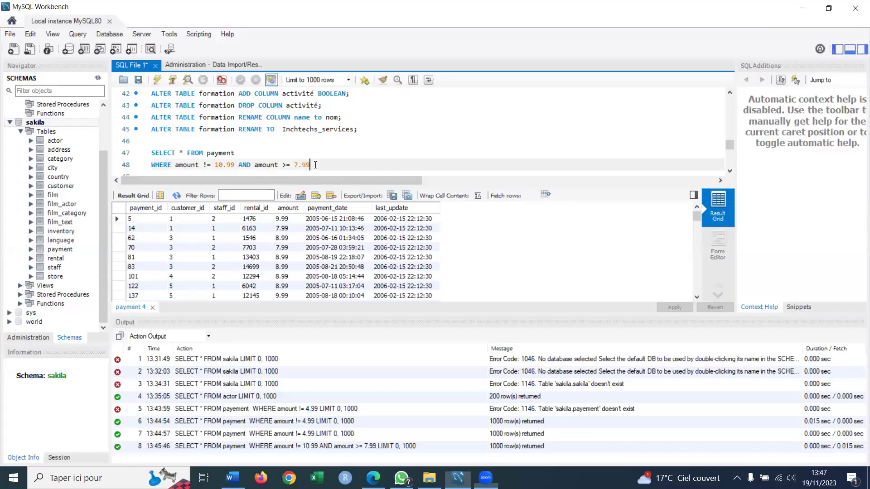
{"action": "key", "text": "Return"}
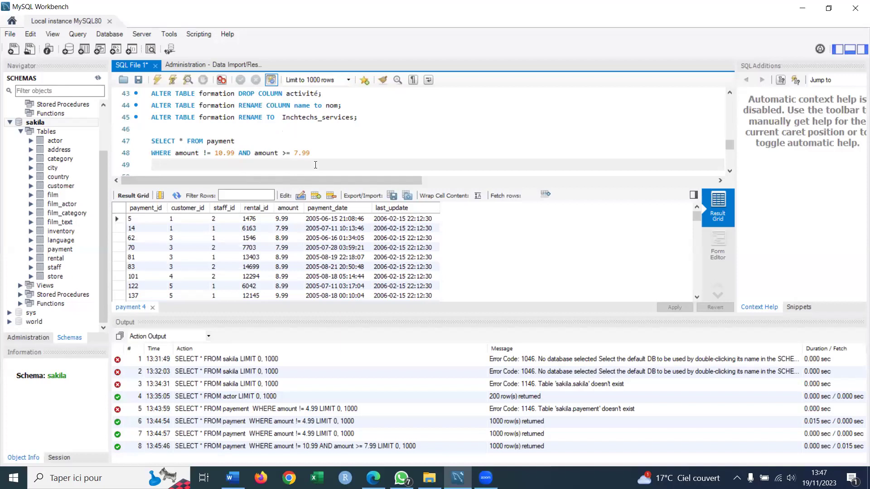
{"action": "type", "text": "SEC"}
{"action": "key", "text": "BackSpace"}
{"action": "type", "text": "LECT"}
{"action": "type", "text": "custe"}
{"action": "key", "text": "BackSpace"}
{"action": "key", "text": "BackSpace"}
{"action": "type", "text": "tomer"}
{"action": "key", "text": "Left"}
{"action": "key", "text": "Left"}
{"action": "key", "text": "Left"}
{"action": "key", "text": "Left"}
{"action": "key", "text": "Left"}
{"action": "key", "text": "Left"}
{"action": "key", "text": "Left"}
{"action": "key", "text": "Left"}
{"action": "type", "text": "* FROM"}
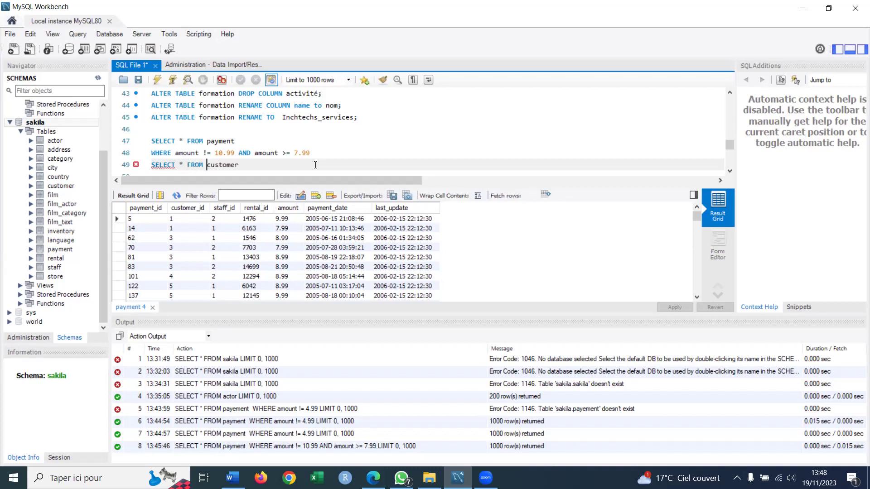
{"action": "left_click", "coordinate": [254, 164]}
- Start a WHERE id clause under the customer query, then delete it and its empty line
{"action": "key", "text": "Return"}
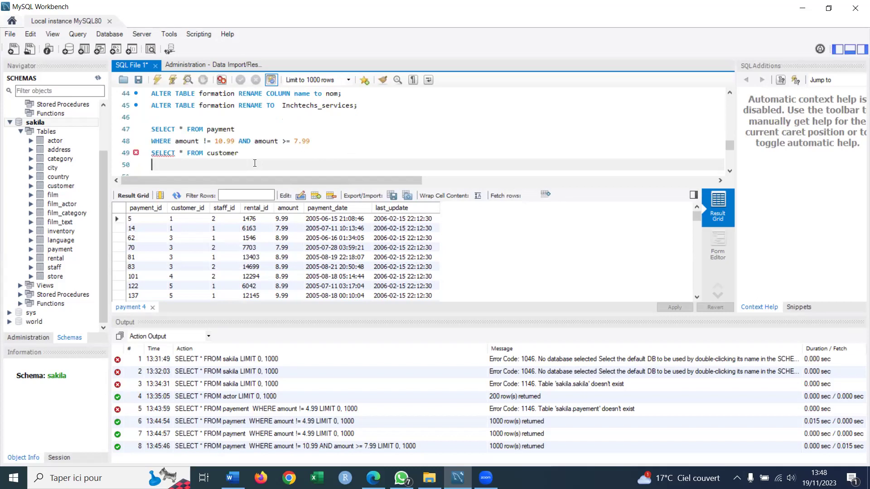
{"action": "type", "text": "WHERE i"}
{"action": "scroll", "coordinate": [102, 195], "scroll_direction": "up", "scroll_amount": 1}
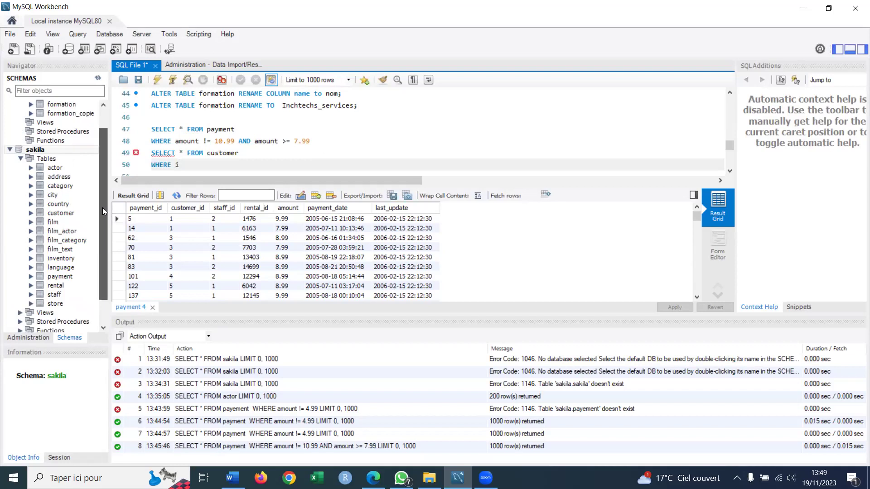
{"action": "scroll", "coordinate": [101, 224], "scroll_direction": "down", "scroll_amount": 1}
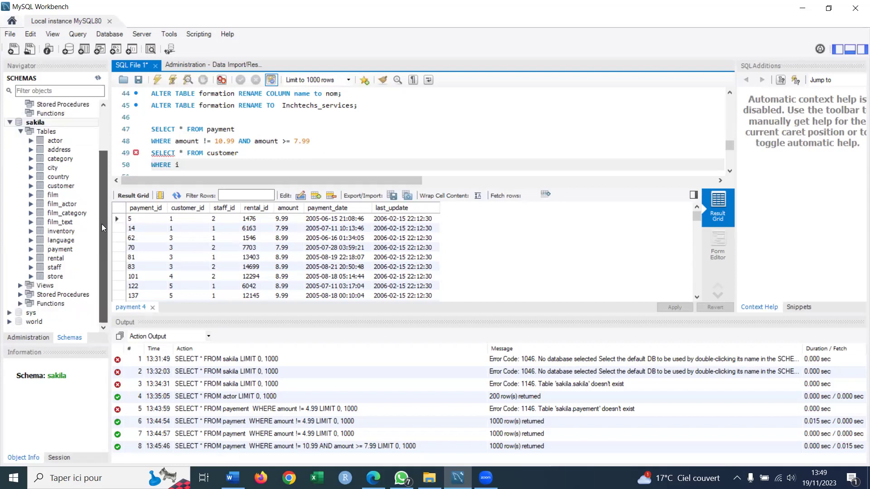
{"action": "left_click_drag", "start_coordinate": [103, 215], "coordinate": [100, 203]}
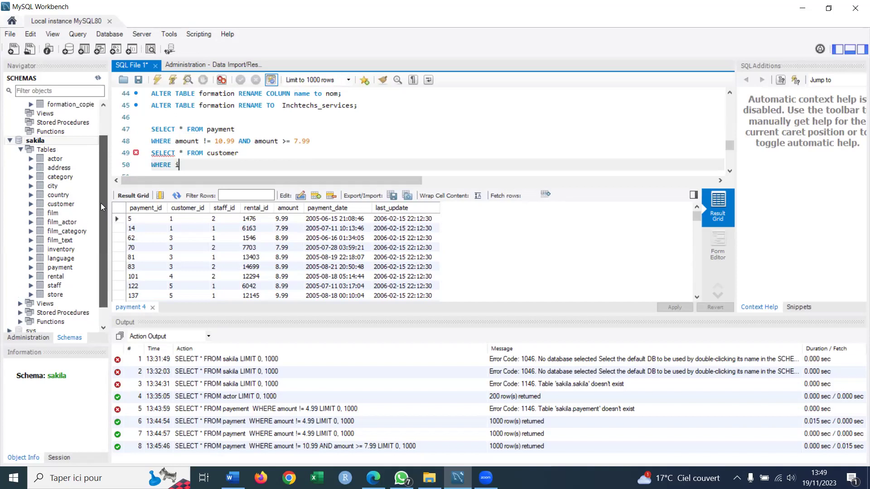
{"action": "type", "text": "d"}
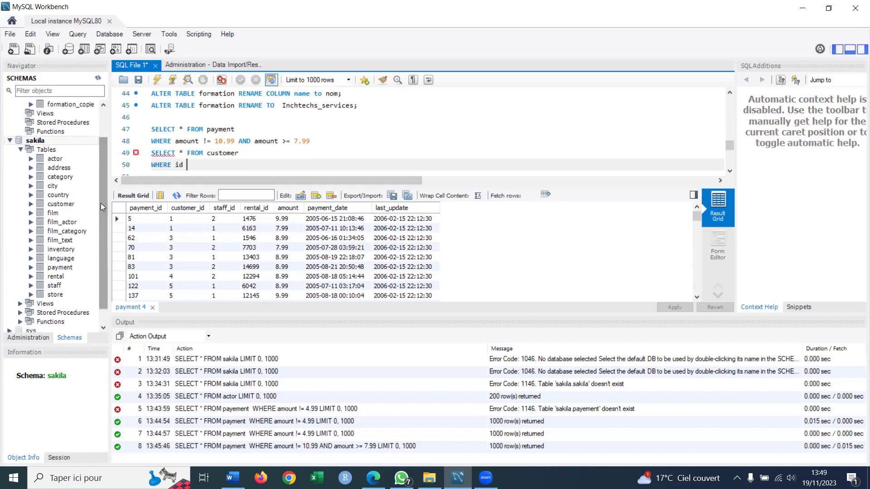
{"action": "key", "text": "BackSpace"}
{"action": "key", "text": "BackSpace"}
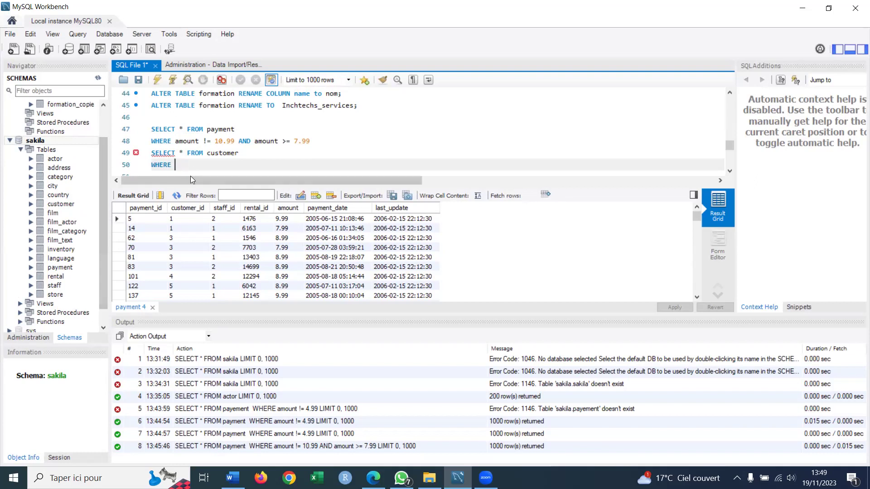
{"action": "key", "text": "BackSpace"}
{"action": "key", "text": "BackSpace"}
{"action": "key", "text": "BackSpace"}
{"action": "key", "text": "BackSpace"}
{"action": "key", "text": "BackSpace"}
{"action": "key", "text": "BackSpace"}
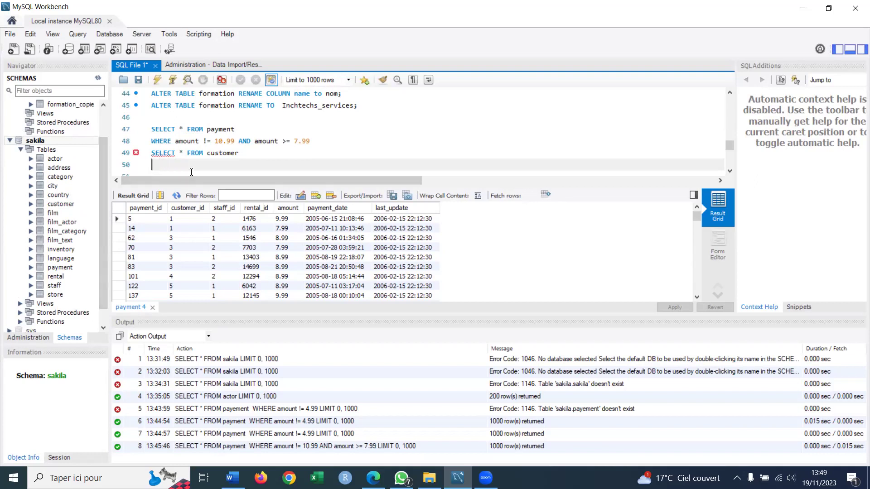
{"action": "key", "text": "BackSpace"}
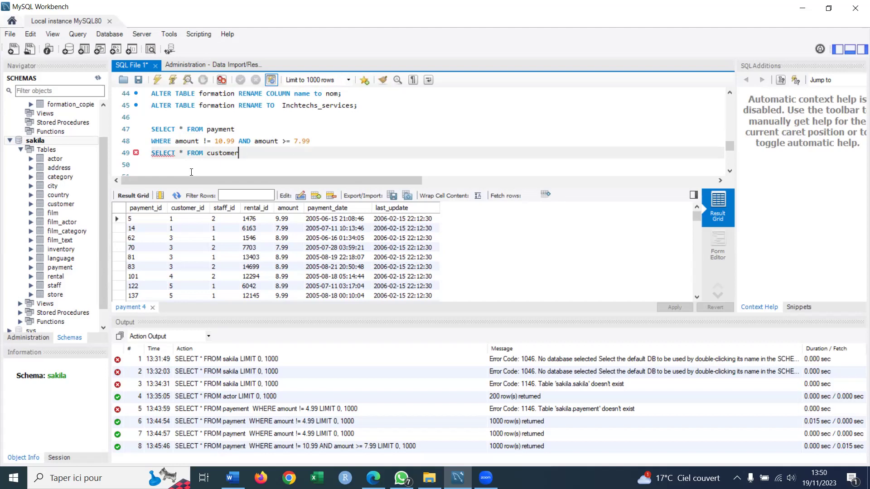
- End the payment query with a semicolon, leaving a blank line before the customer query
{"action": "left_click", "coordinate": [315, 142]}
{"action": "type", "text": ";"}
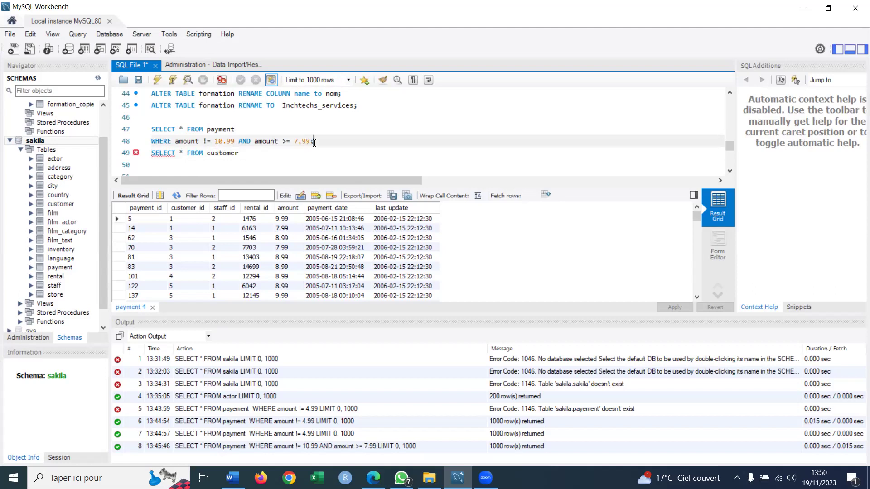
{"action": "key", "text": "Return"}
{"action": "left_click", "coordinate": [244, 164]}
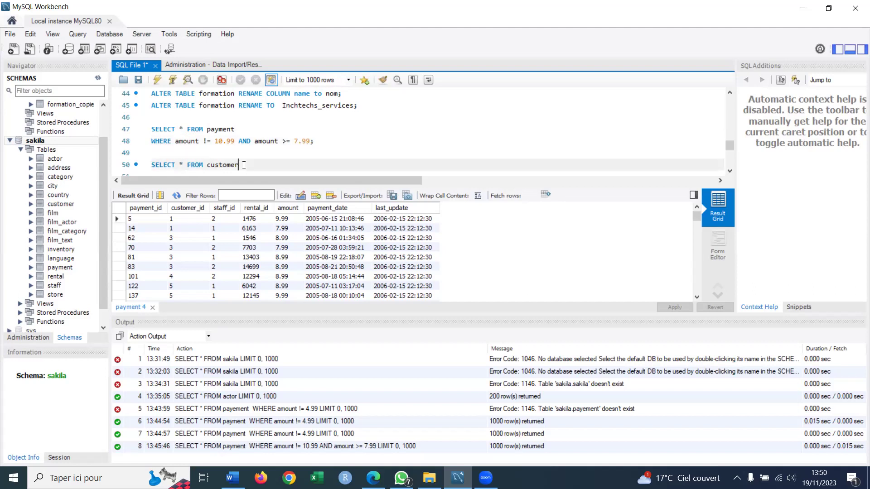
- Run SELECT * FROM customer, then begin a WHERE clause on customer_id
{"action": "key", "text": "ctrl+Return"}
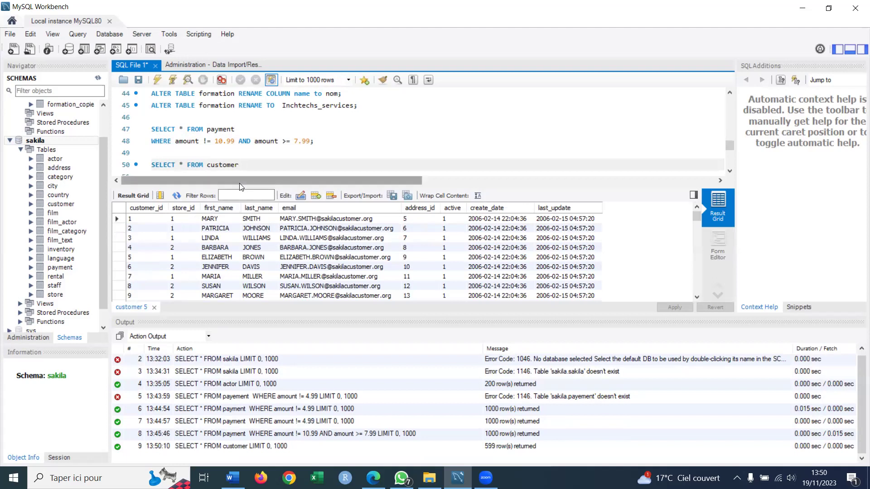
{"action": "key", "text": "Return"}
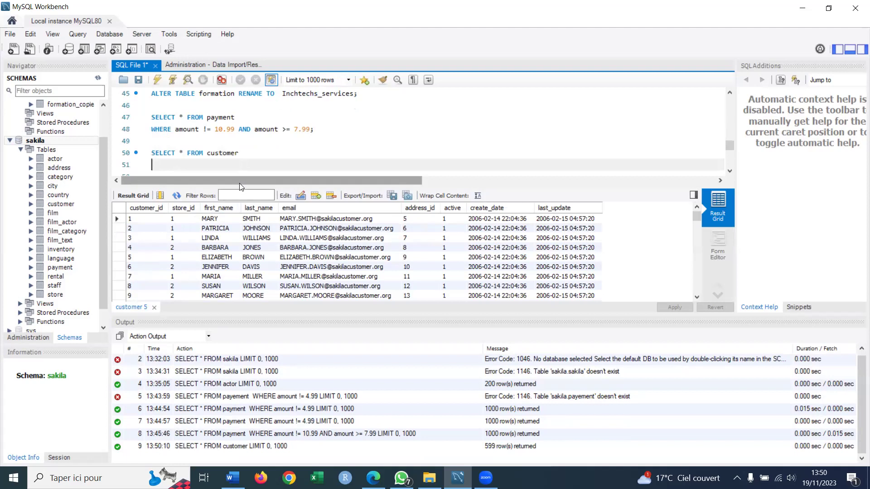
{"action": "type", "text": "WHRE"}
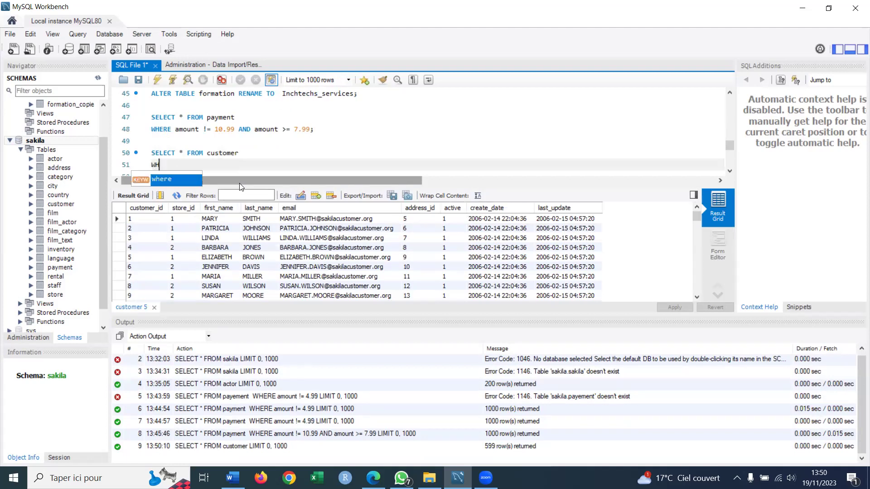
{"action": "key", "text": "BackSpace"}
{"action": "key", "text": "BackSpace"}
{"action": "type", "text": "ERE "}
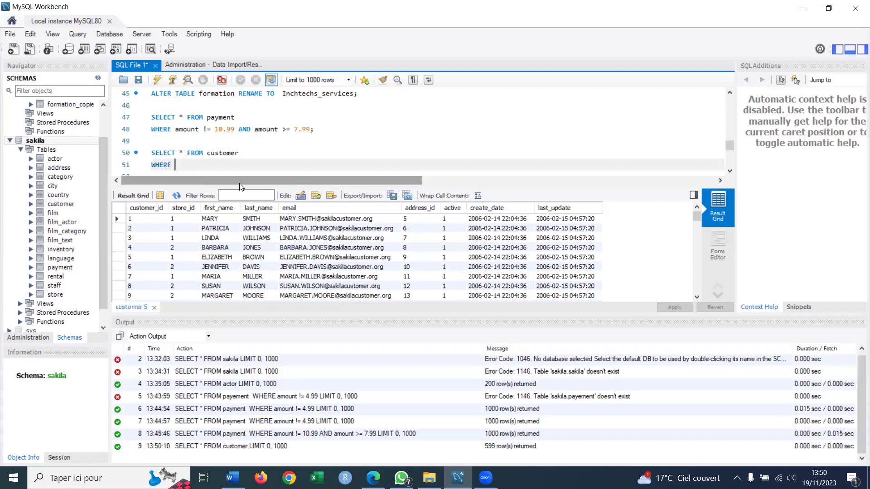
{"action": "type", "text": "cu"}
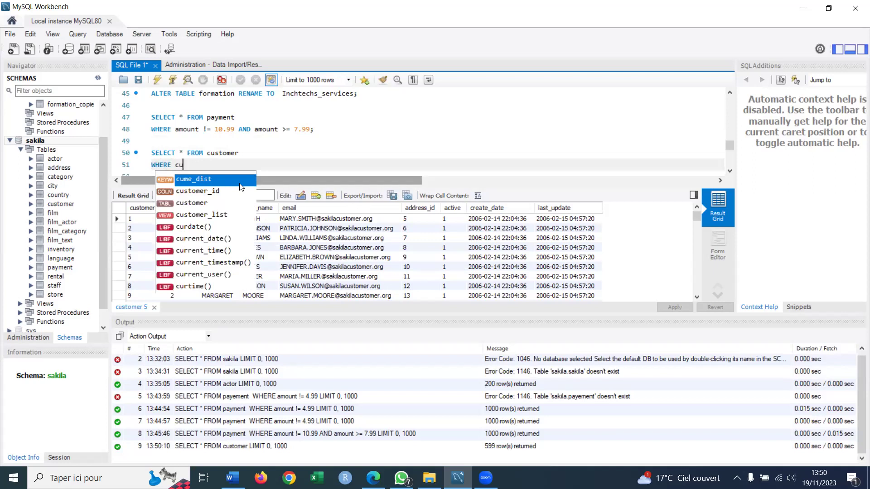
{"action": "left_click", "coordinate": [216, 195]}
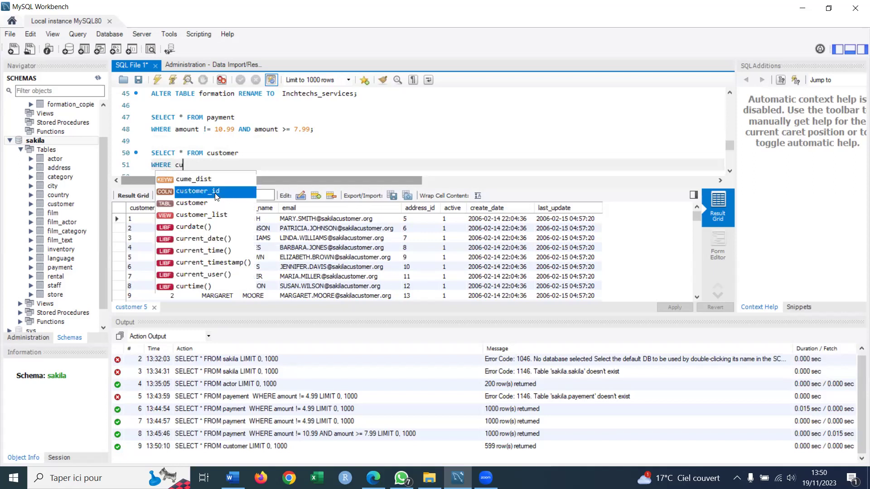
{"action": "double_click", "coordinate": [215, 195]}
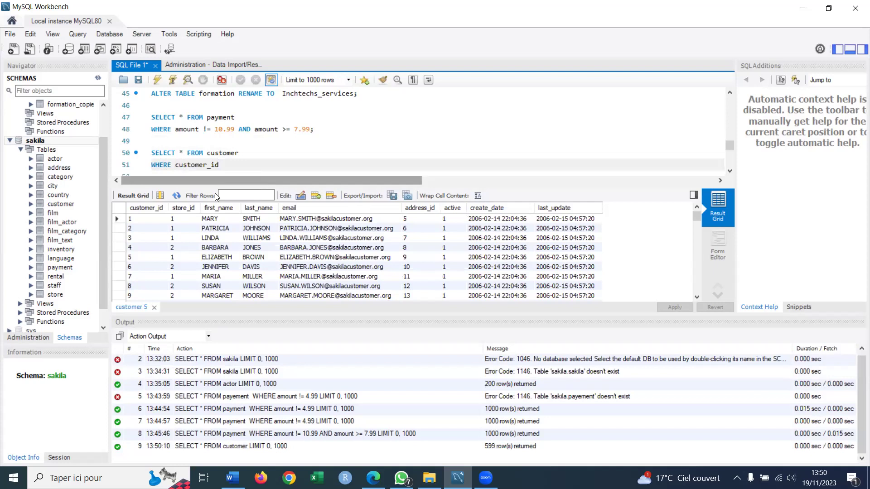
- Complete the filter as customer_id = 1 AND address_id > 5; and execute it
{"action": "type", "text": "= 1 AD"}
{"action": "key", "text": "BackSpace"}
{"action": "type", "text": "ND"}
{"action": "type", "text": "ad"}
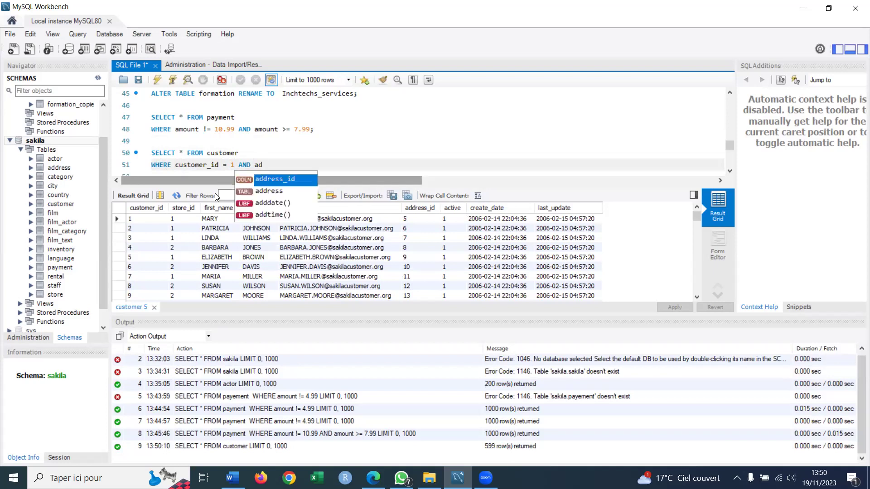
{"action": "double_click", "coordinate": [265, 179]}
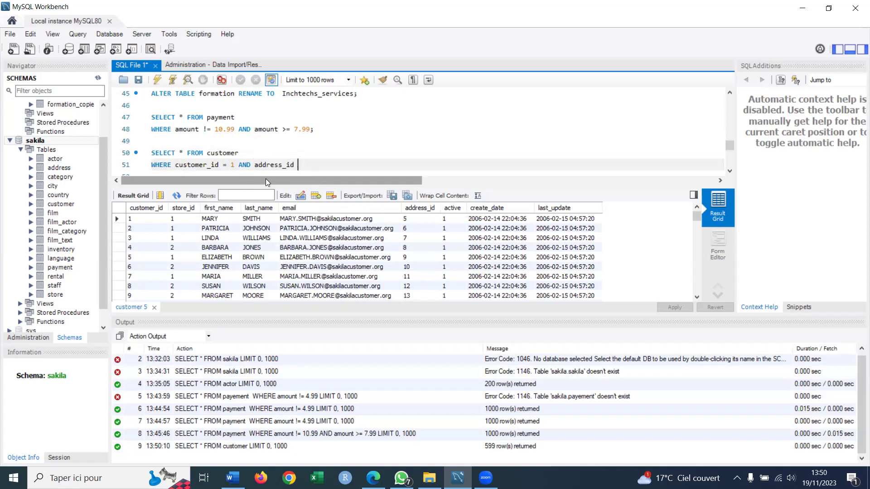
{"action": "type", "text": "> 5;"}
{"action": "key", "text": "ctrl+Return"}
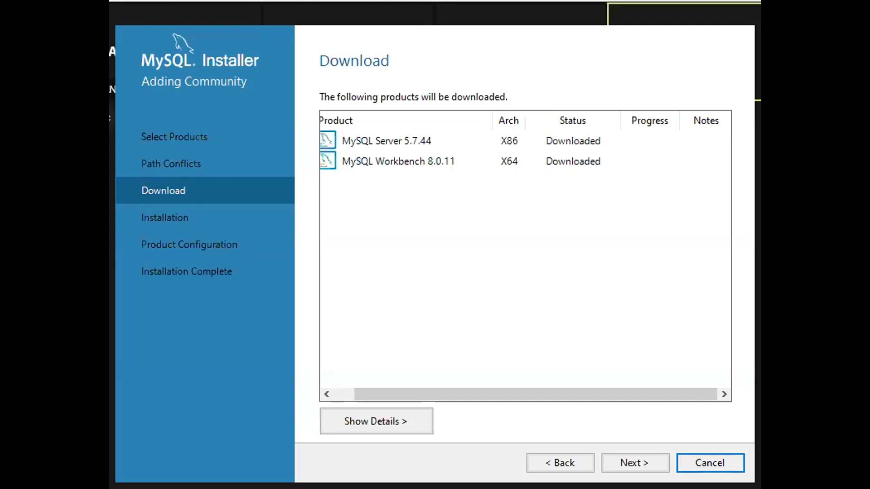
- Proceed to Installation and execute the install of MySQL Server 5.7.44 and Workbench 8.0.11
{"action": "left_click", "coordinate": [642, 469]}
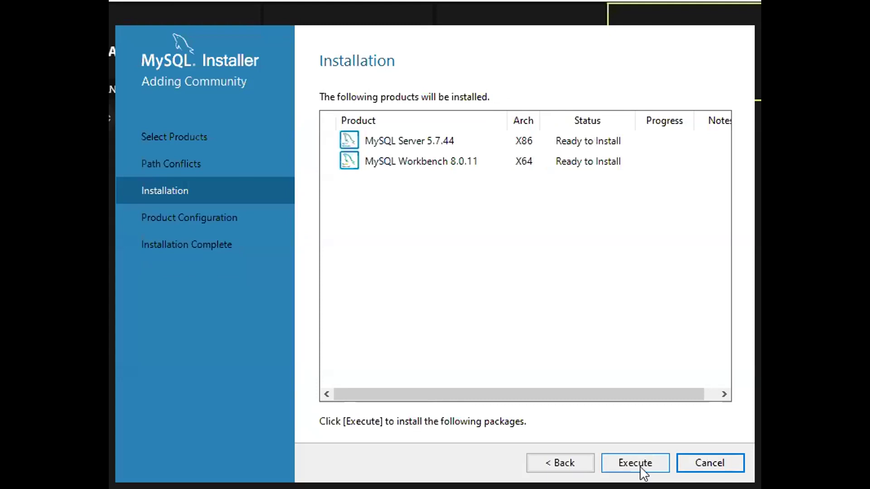
{"action": "left_click", "coordinate": [641, 468]}
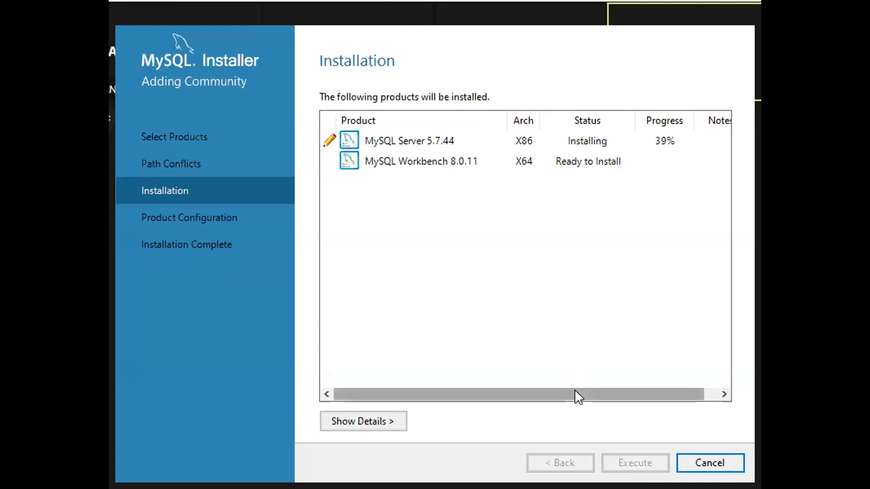
{"action": "left_click_drag", "start_coordinate": [575, 391], "coordinate": [646, 380]}
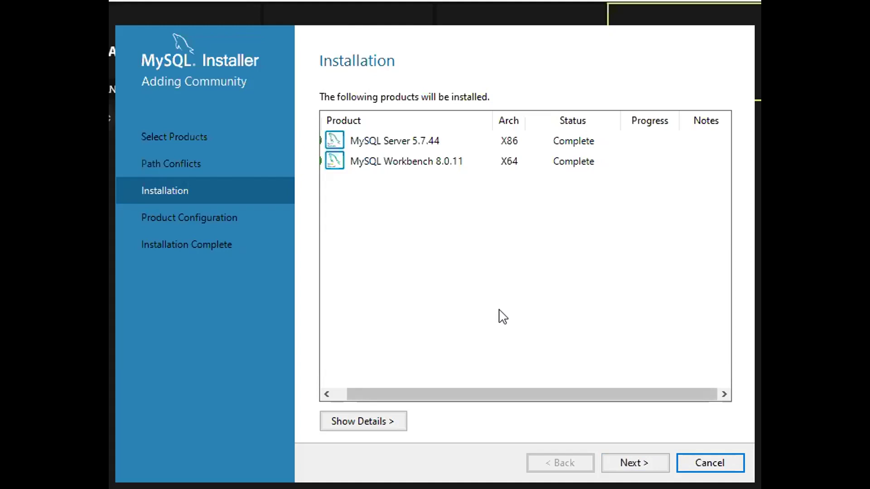
- Start configuring MySQL Server 5.7.44 with Show Advanced and Logging Options enabled
{"action": "left_click", "coordinate": [646, 466]}
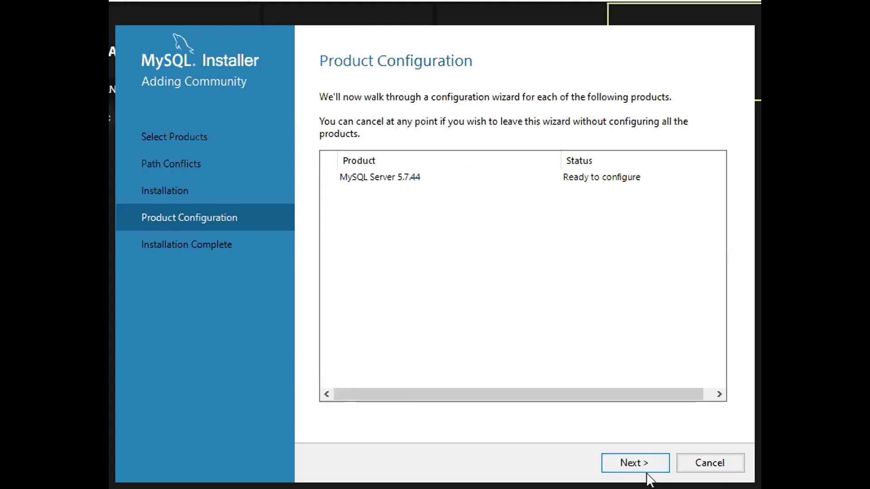
{"action": "left_click", "coordinate": [643, 465]}
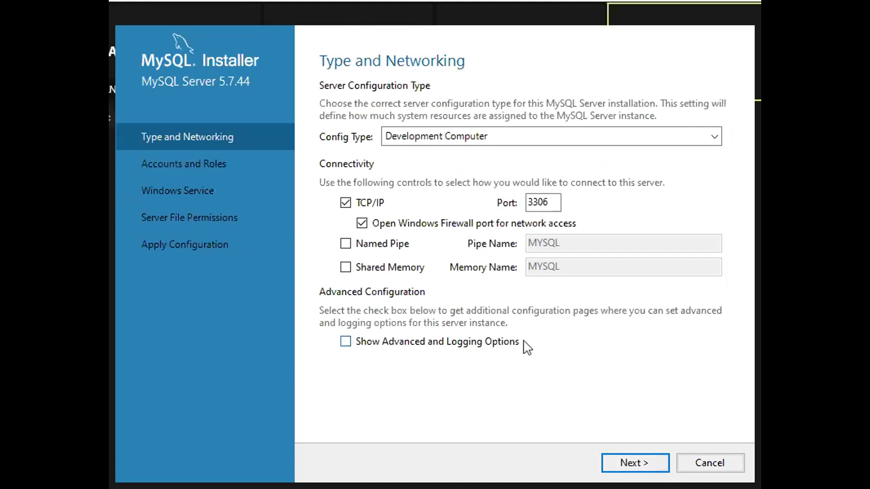
{"action": "left_click", "coordinate": [346, 342]}
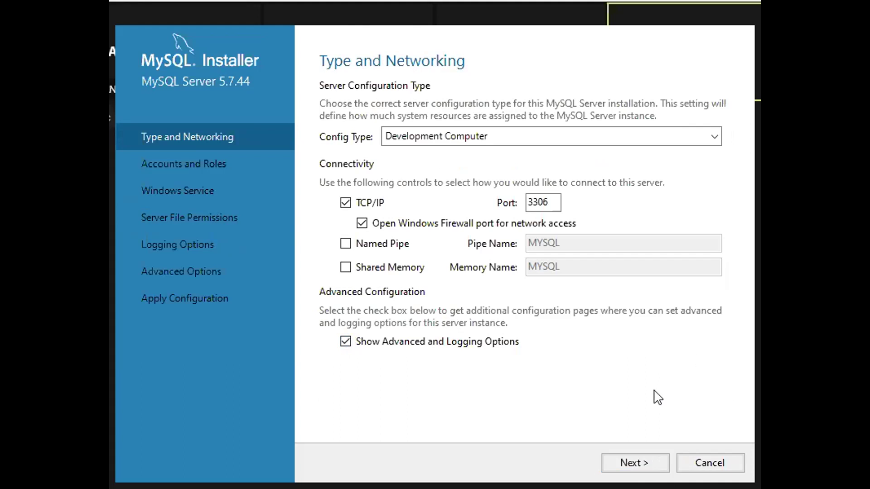
{"action": "left_click", "coordinate": [640, 463]}
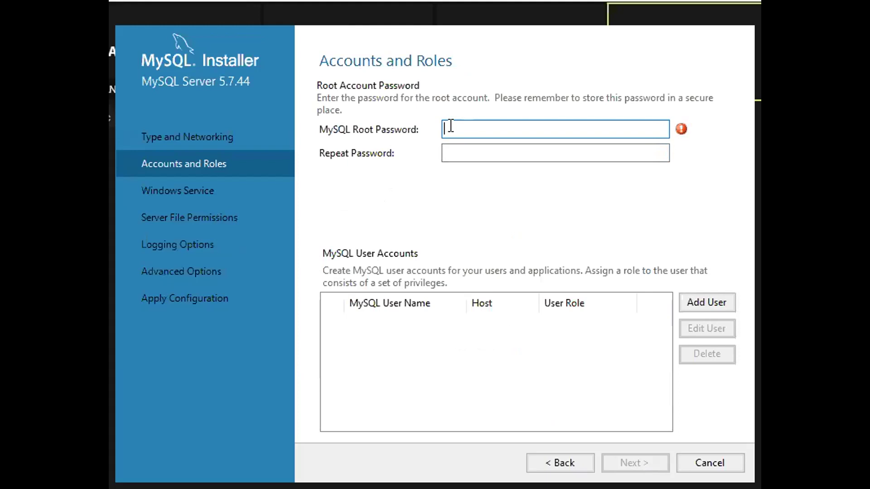
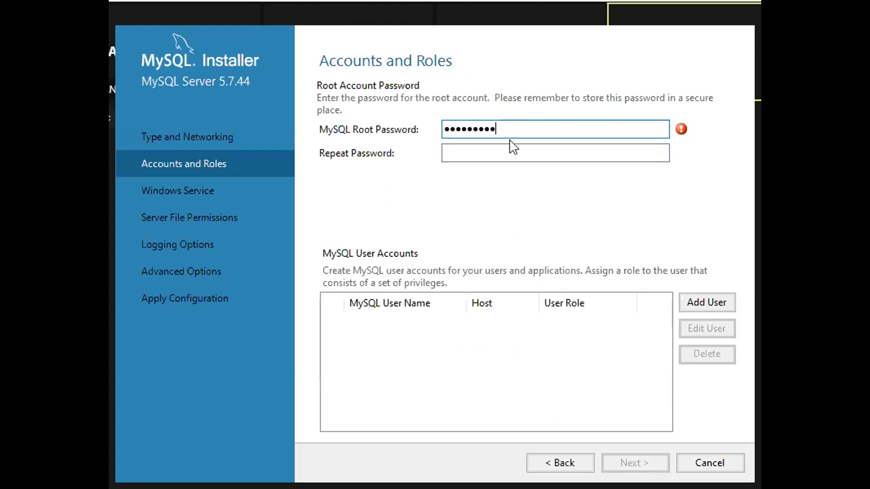
- Enter and confirm the root account password
{"action": "left_click", "coordinate": [473, 149]}
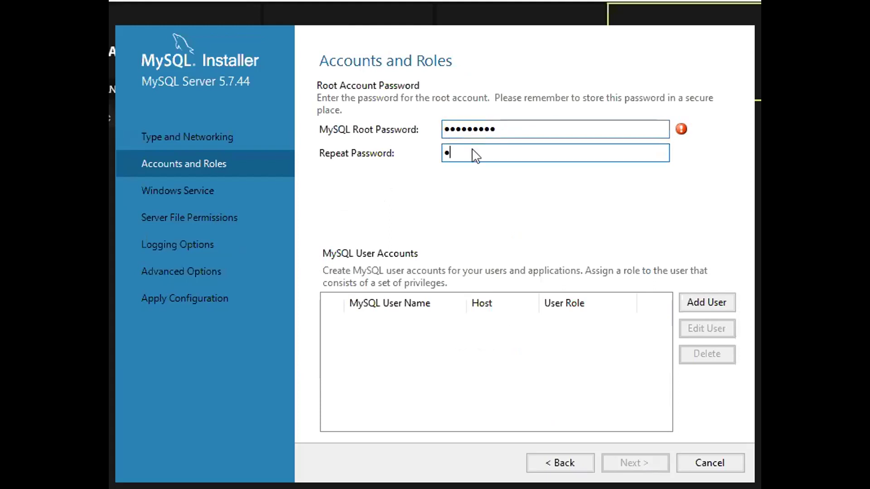
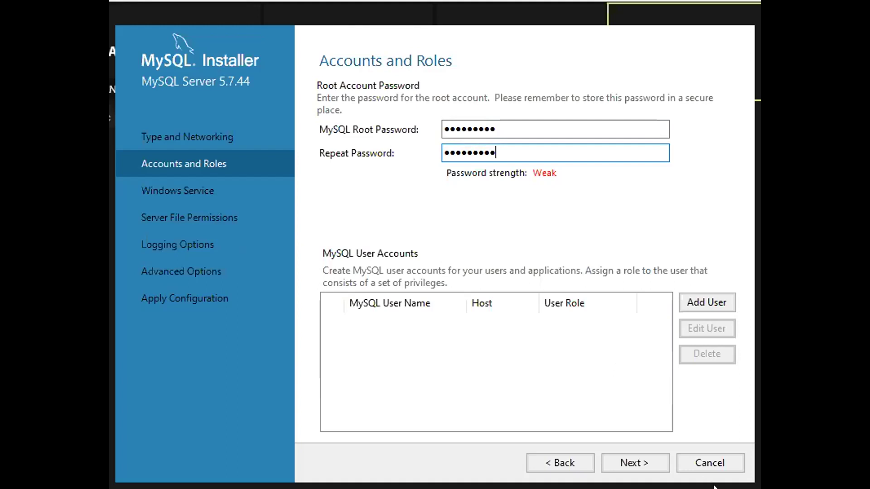
{"action": "left_click", "coordinate": [661, 468]}
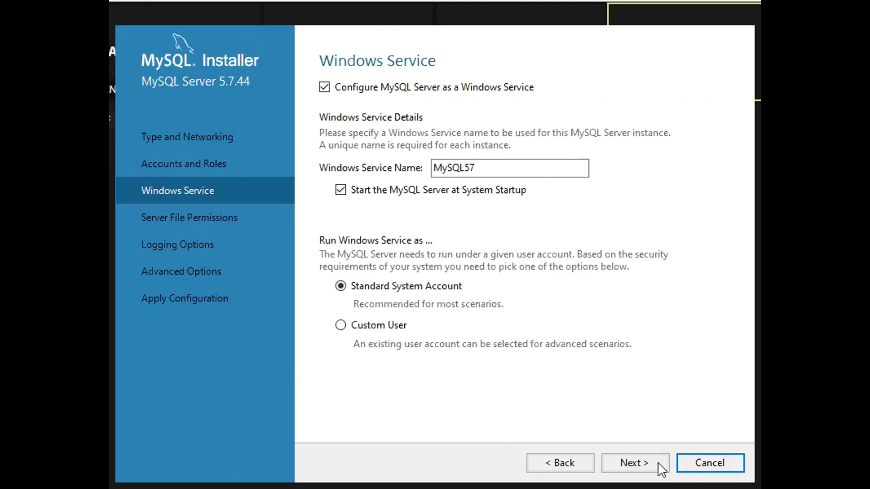
- Keep the default MySQL57 service, file permission, logging and advanced settings, then apply the configuration
{"action": "left_click", "coordinate": [660, 468]}
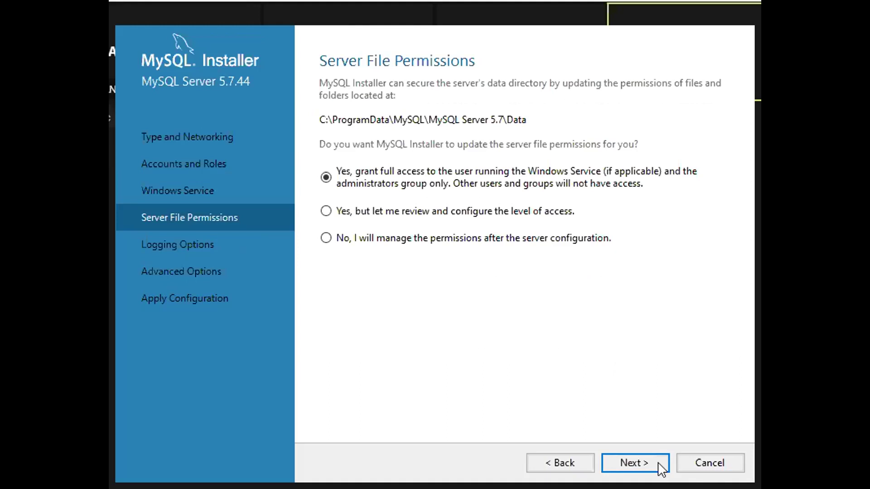
{"action": "left_click", "coordinate": [661, 466]}
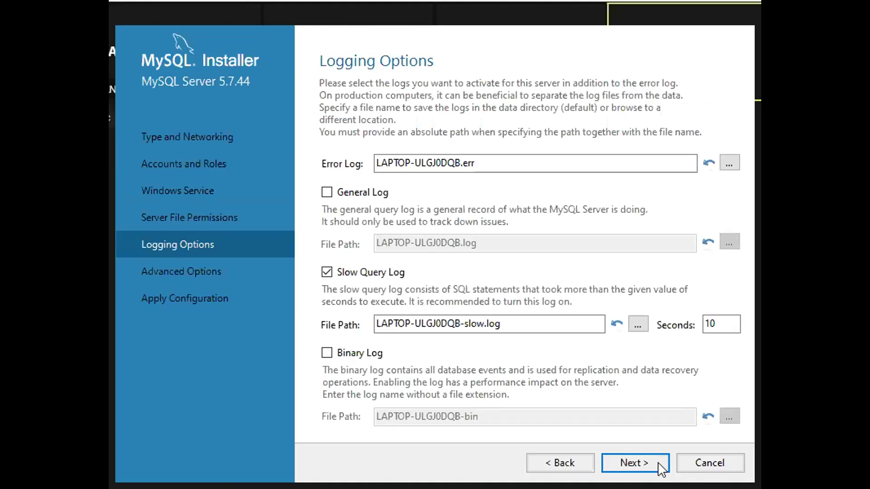
{"action": "left_click", "coordinate": [661, 467]}
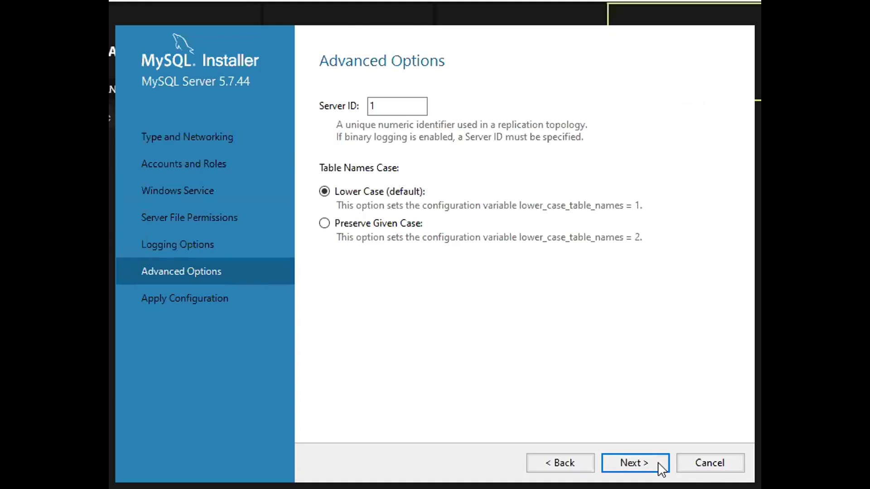
{"action": "left_click", "coordinate": [660, 464]}
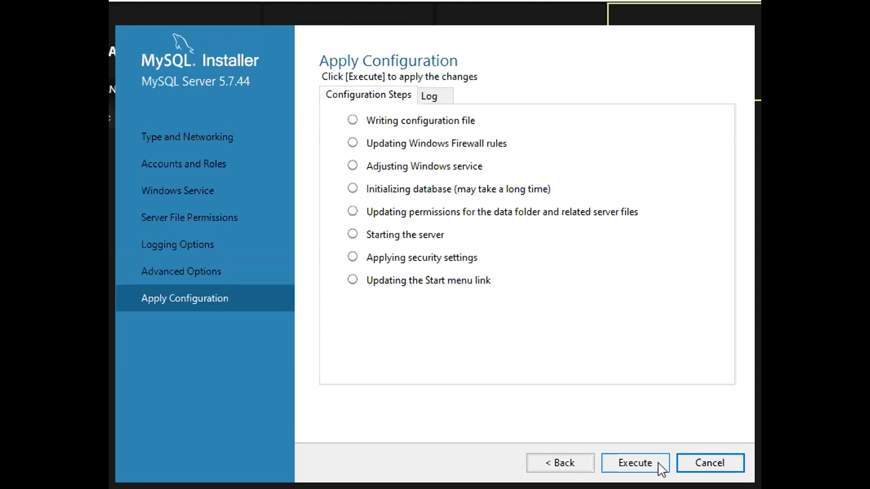
{"action": "left_click", "coordinate": [633, 471]}
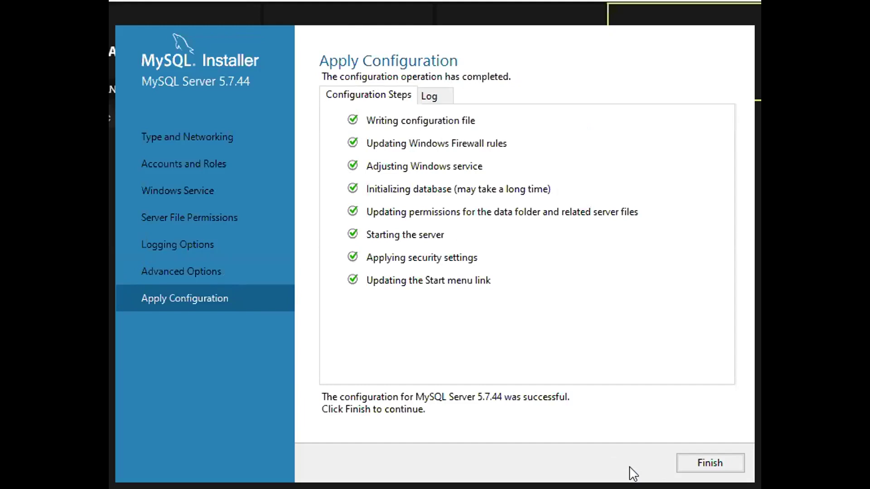
- Finish the installer with 'Start MySQL Workbench after setup' left checked
{"action": "left_click", "coordinate": [704, 463]}
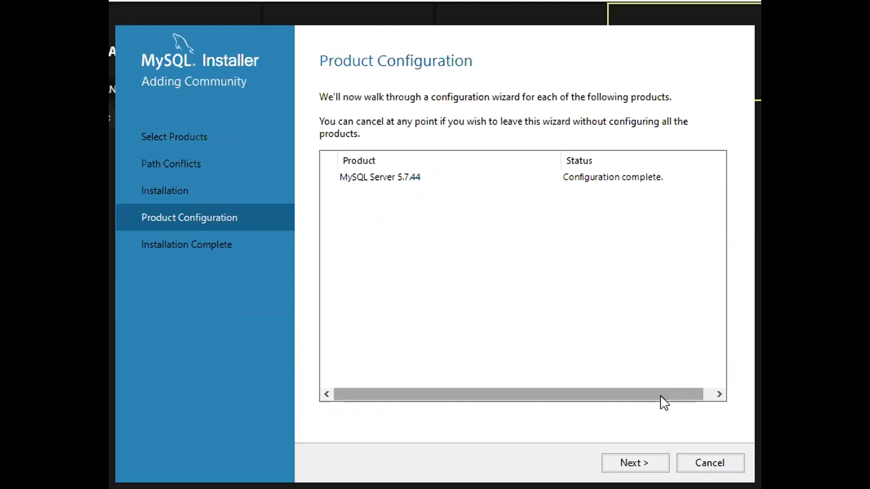
{"action": "left_click_drag", "start_coordinate": [660, 396], "coordinate": [699, 395]}
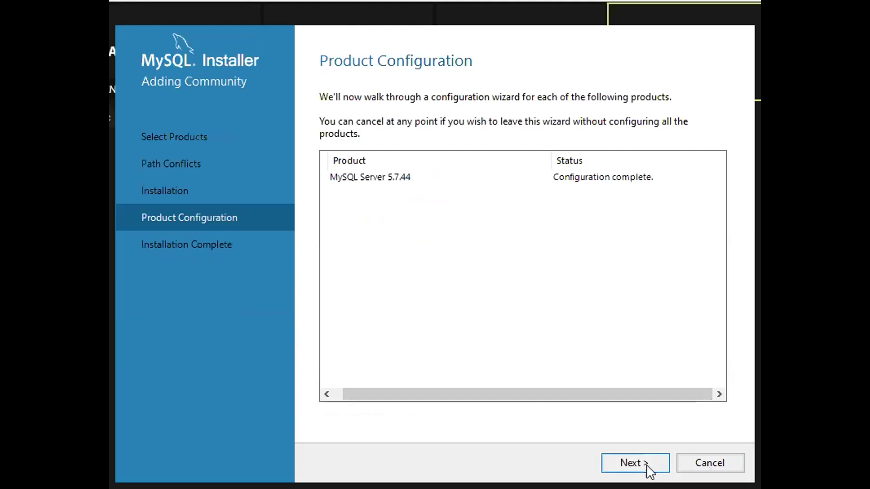
{"action": "left_click", "coordinate": [634, 463]}
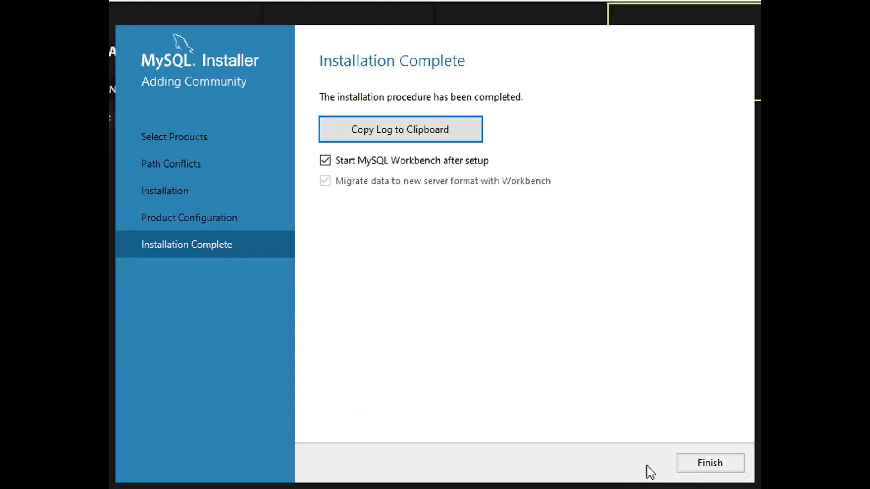
{"action": "left_click", "coordinate": [722, 467]}
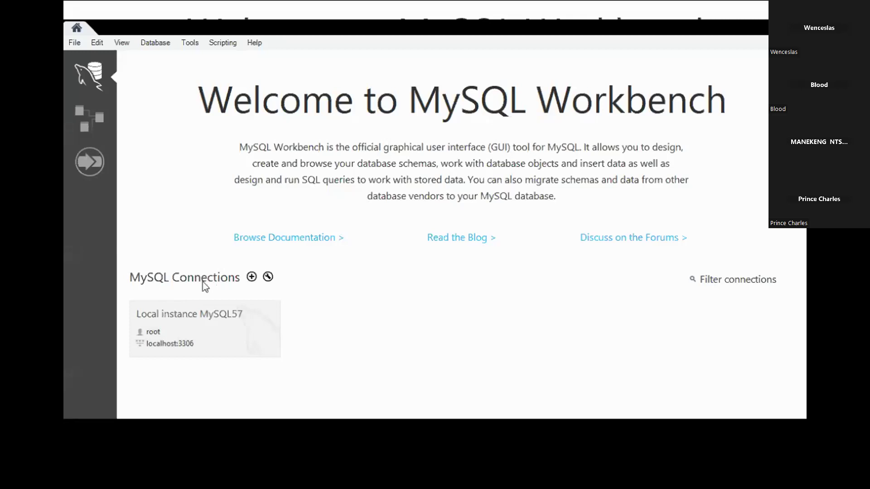
- Open the Local instance MySQL57 connection from the Welcome screen
{"action": "left_click", "coordinate": [179, 351]}
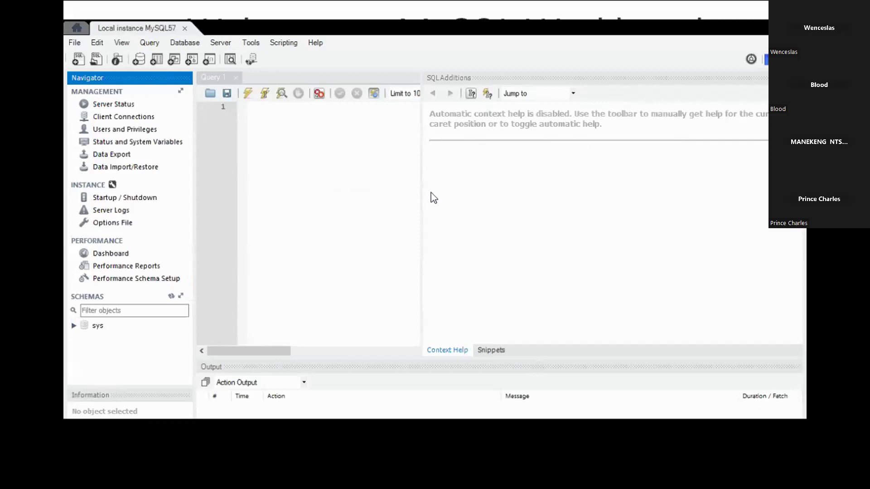
- Check Server Status, return to the Query 1 tab and open the Server menu
{"action": "left_click", "coordinate": [127, 106]}
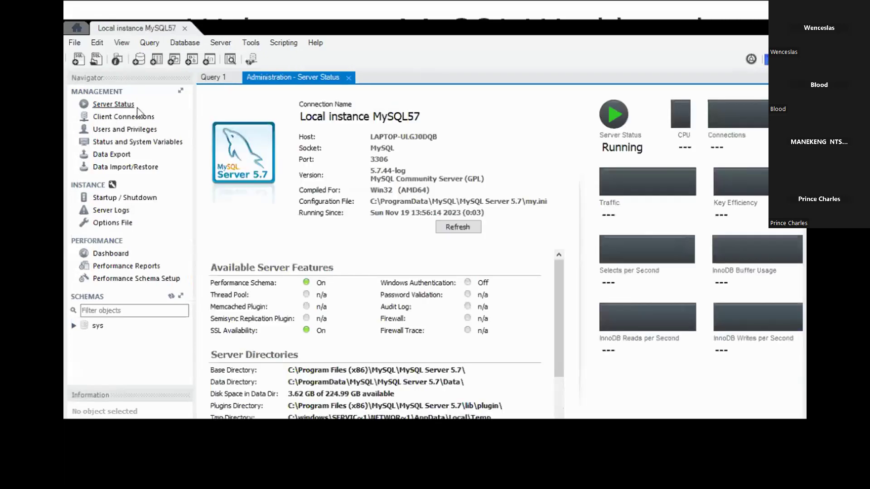
{"action": "left_click", "coordinate": [218, 77]}
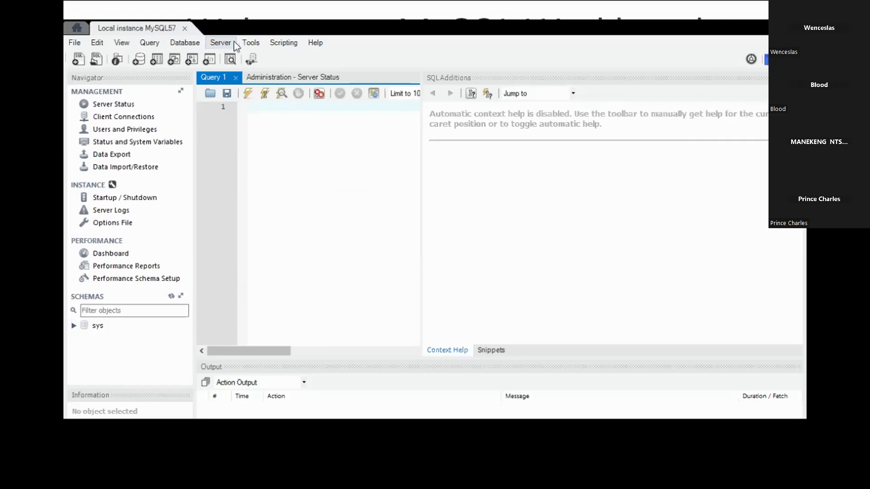
{"action": "left_click", "coordinate": [222, 43]}
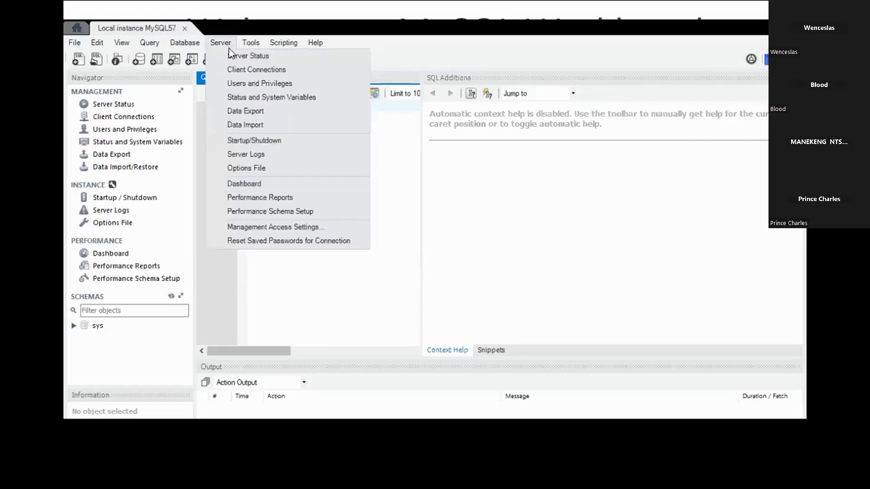
- Open Server > Data Import and choose Import from Self-Contained File
{"action": "left_click", "coordinate": [239, 112]}
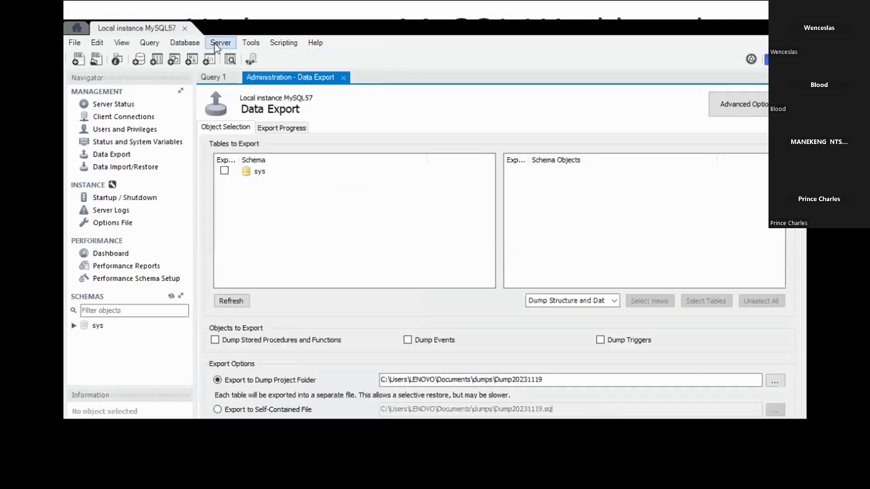
{"action": "left_click", "coordinate": [221, 78]}
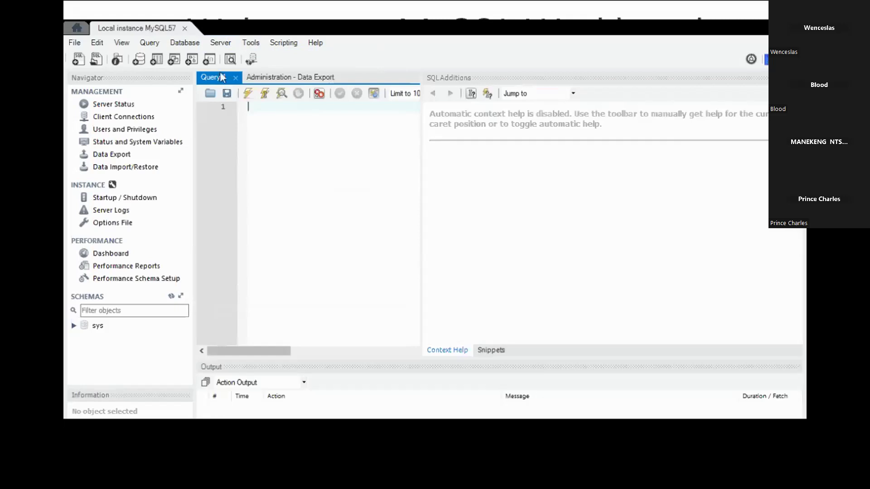
{"action": "left_click", "coordinate": [224, 45]}
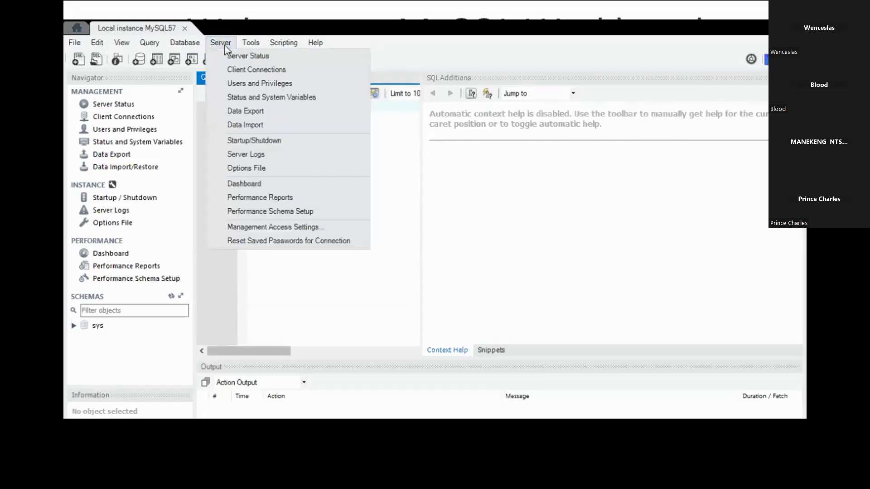
{"action": "left_click", "coordinate": [252, 124]}
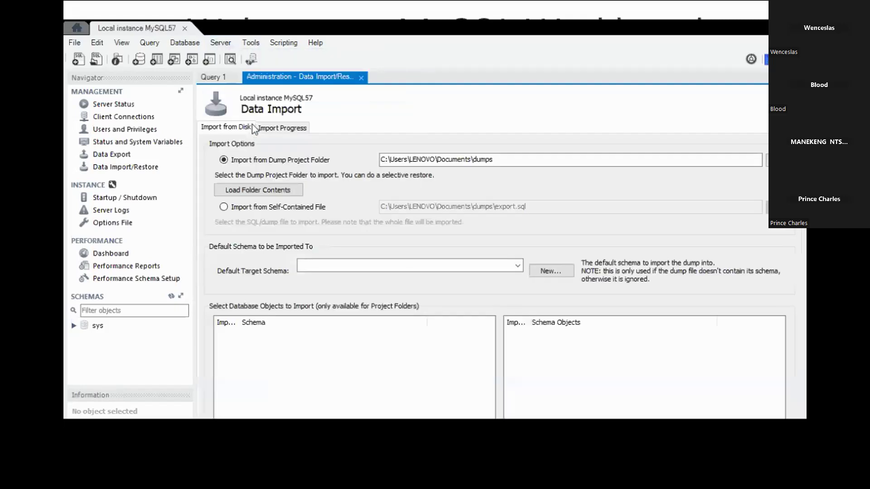
{"action": "left_click", "coordinate": [385, 159]}
{"action": "left_click", "coordinate": [223, 208]}
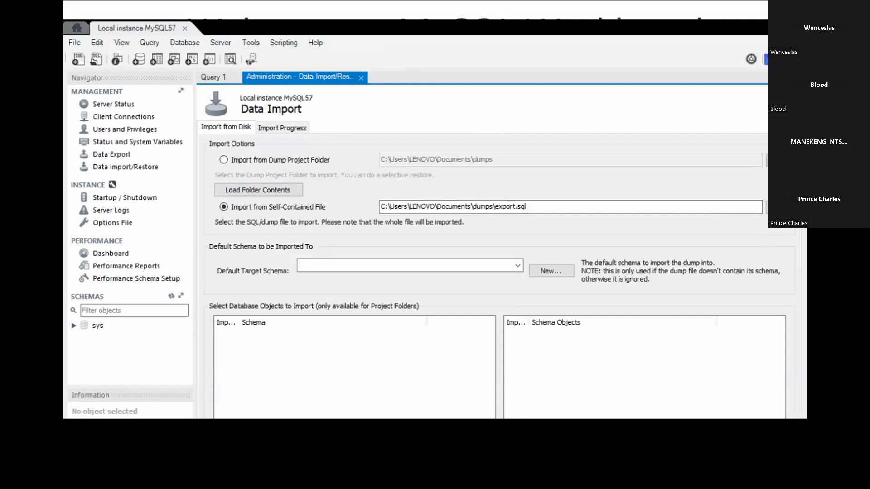
- Pick sakila-schema.sql from Téléchargements > Base de donnees-COurs > Base de donnees-COurs as the import file
{"action": "left_click", "coordinate": [767, 207]}
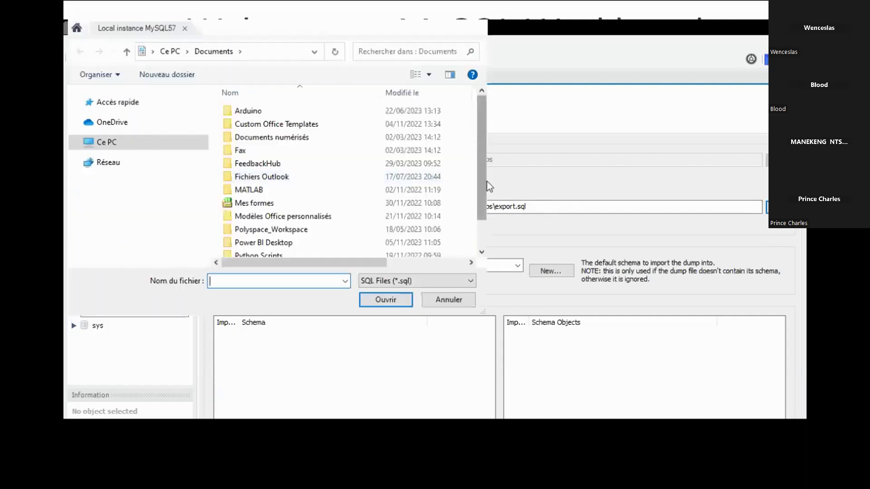
{"action": "left_click_drag", "start_coordinate": [483, 181], "coordinate": [485, 226]}
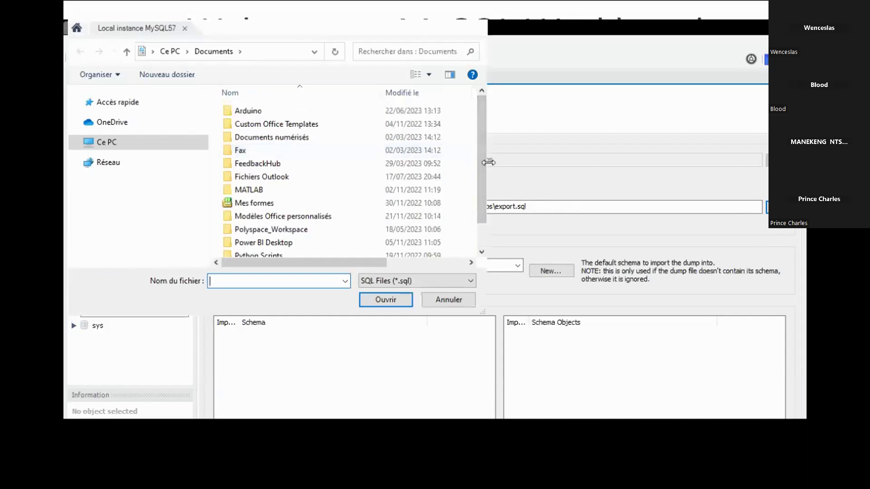
{"action": "scroll", "coordinate": [483, 164], "scroll_direction": "down", "scroll_amount": 1}
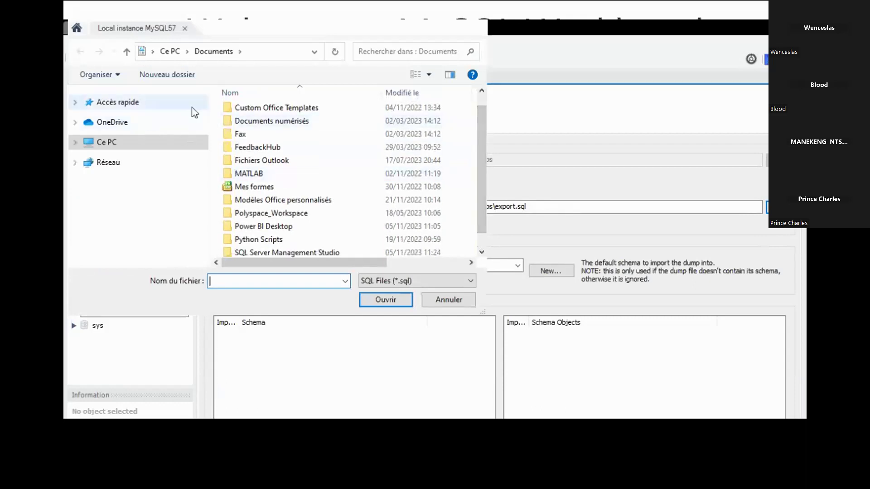
{"action": "left_click", "coordinate": [124, 143]}
{"action": "left_click_drag", "start_coordinate": [485, 128], "coordinate": [474, 178]}
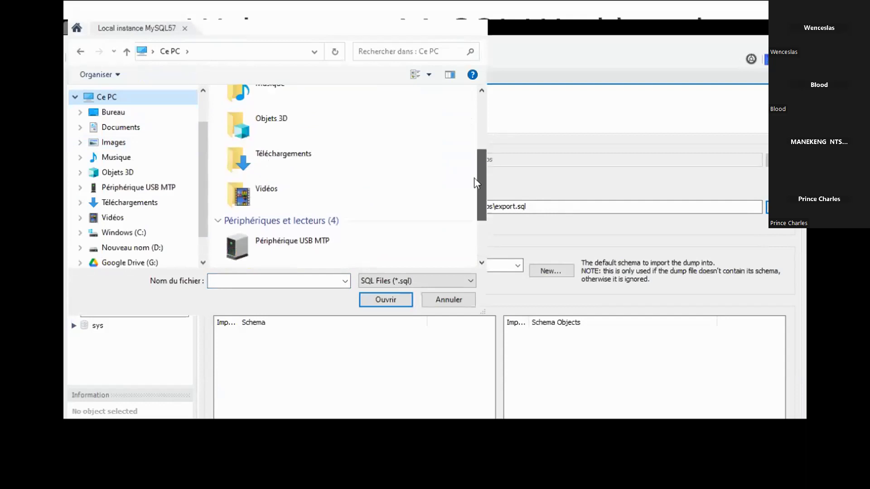
{"action": "double_click", "coordinate": [320, 166]}
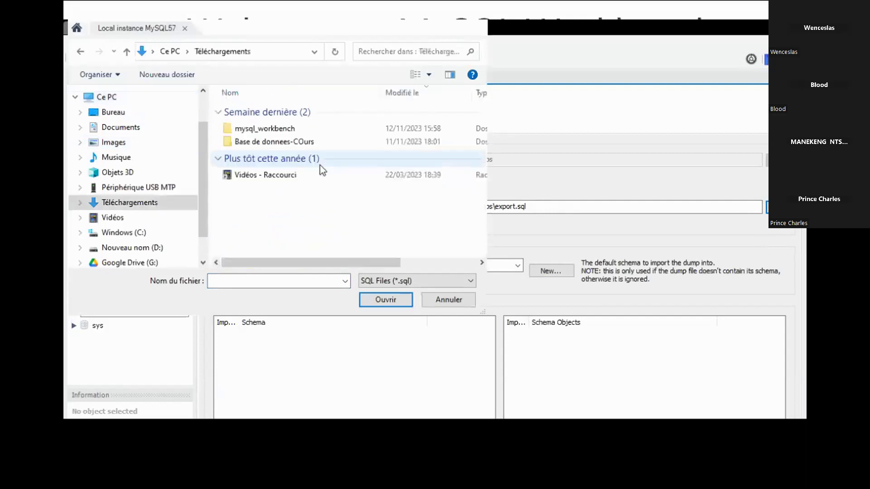
{"action": "double_click", "coordinate": [291, 143]}
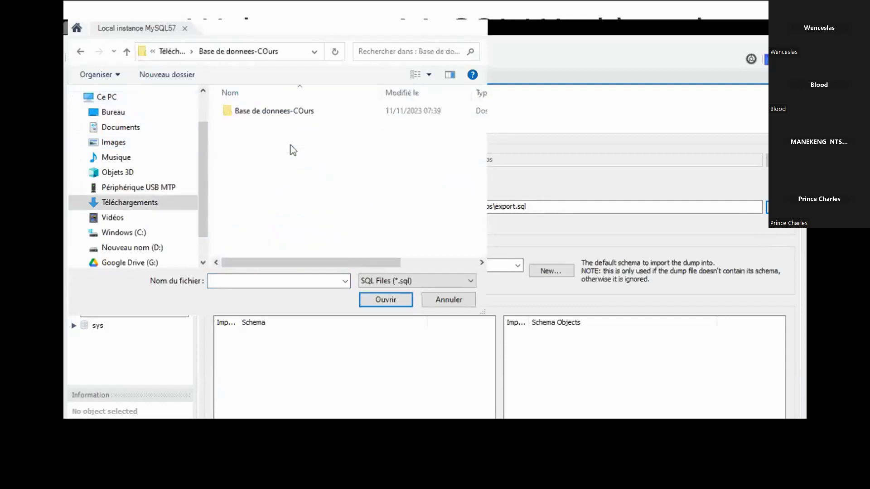
{"action": "double_click", "coordinate": [284, 113]}
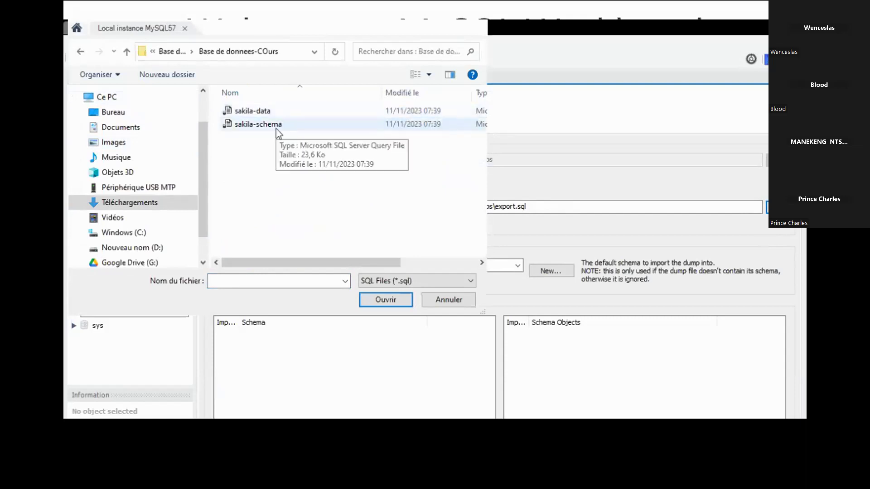
{"action": "left_click", "coordinate": [278, 132]}
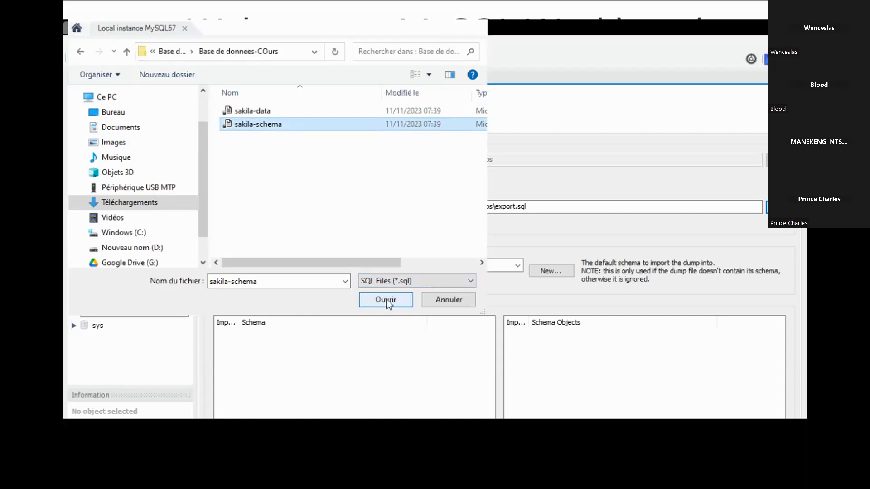
{"action": "left_click", "coordinate": [393, 303]}
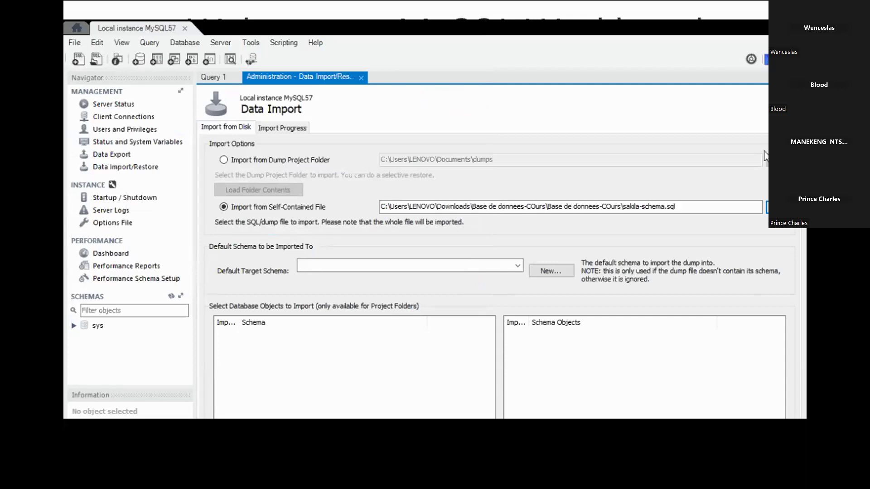
- Import sakila-schema.sql with Dump Structure Only, then return to the Import from Disk tab
{"action": "double_click", "coordinate": [760, 17]}
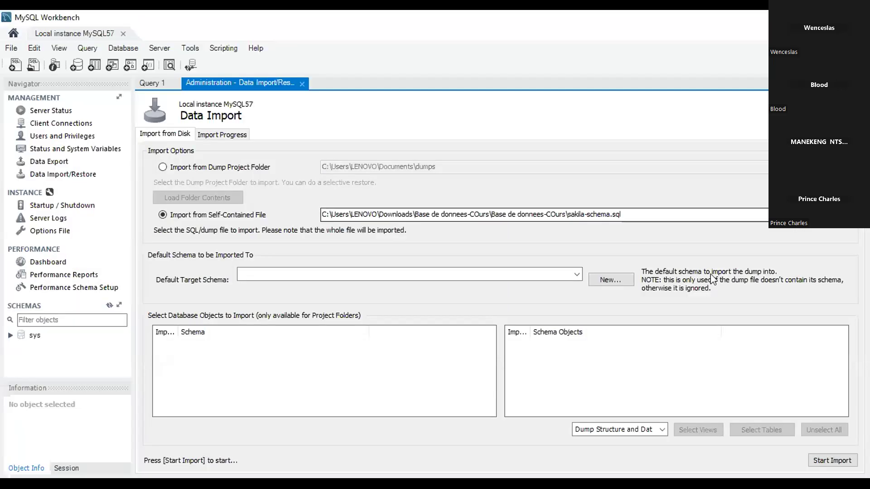
{"action": "left_click", "coordinate": [663, 431]}
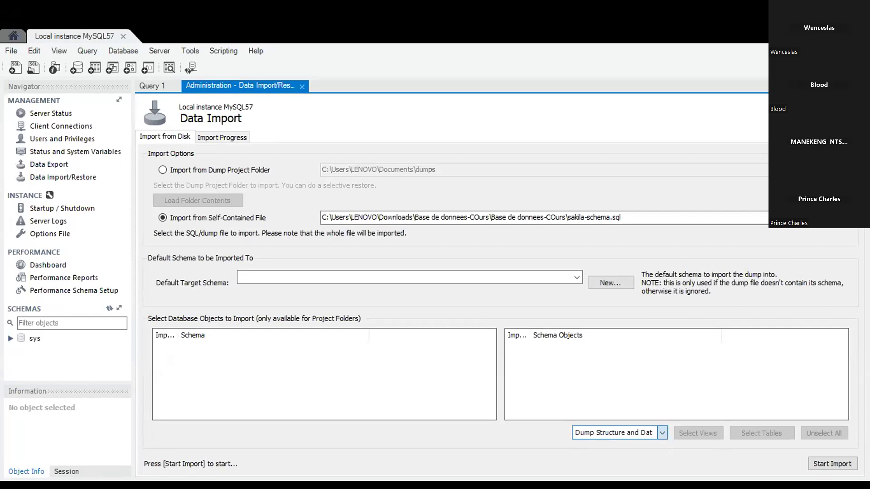
{"action": "key", "text": "Down"}
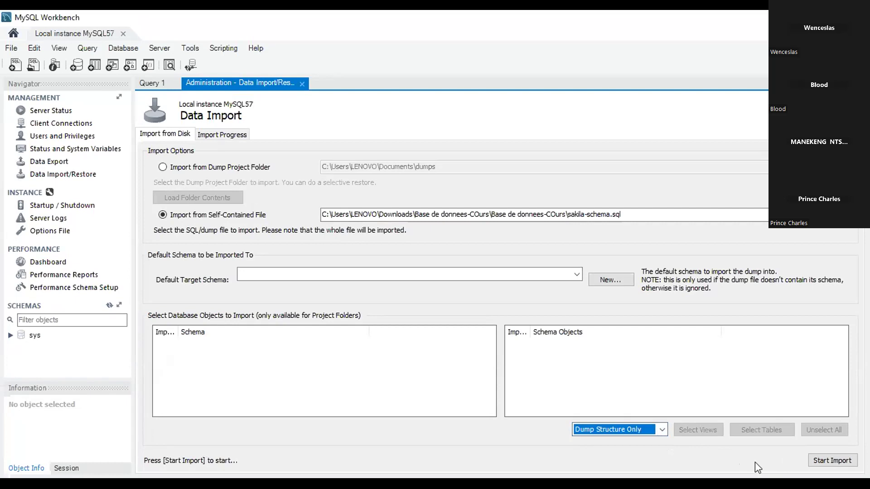
{"action": "left_click", "coordinate": [823, 461]}
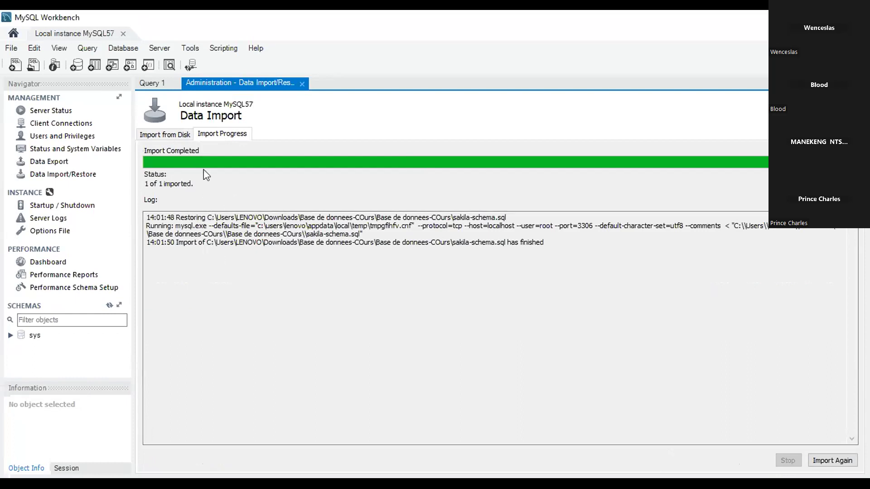
{"action": "left_click", "coordinate": [174, 136]}
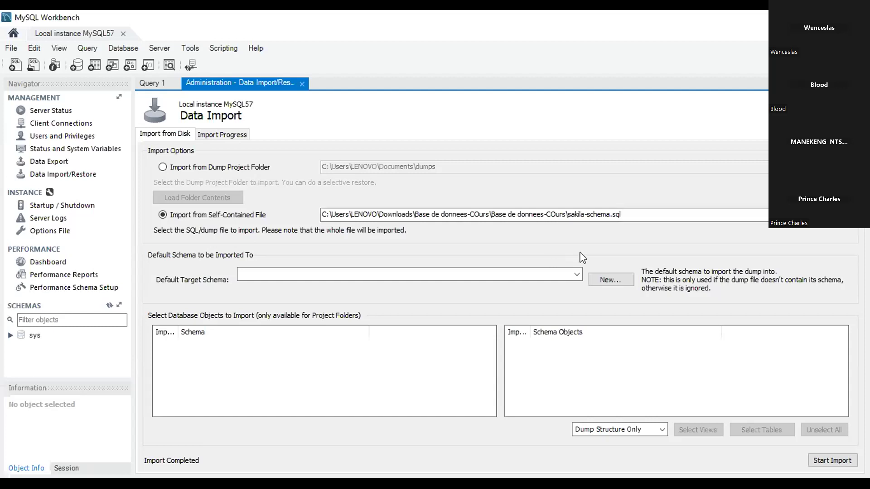
- Select sakila-data.sql, set Dump Data Only, and start the import
{"action": "left_click", "coordinate": [845, 214]}
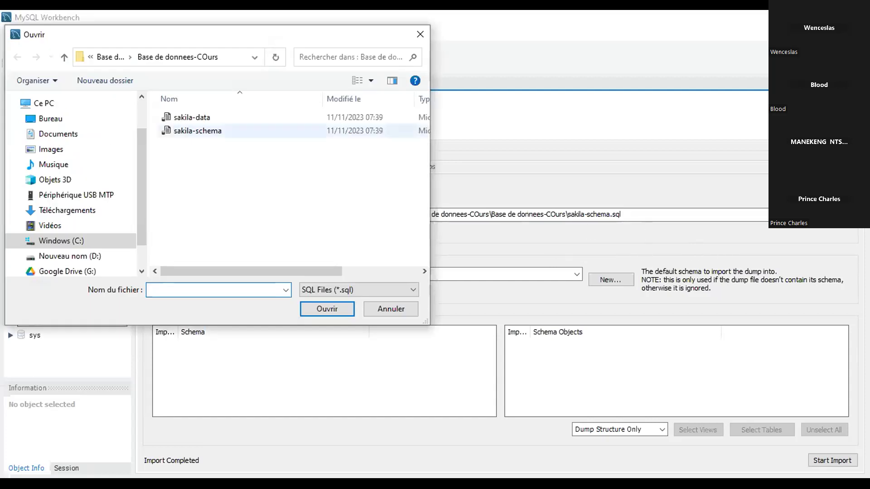
{"action": "left_click", "coordinate": [192, 117]}
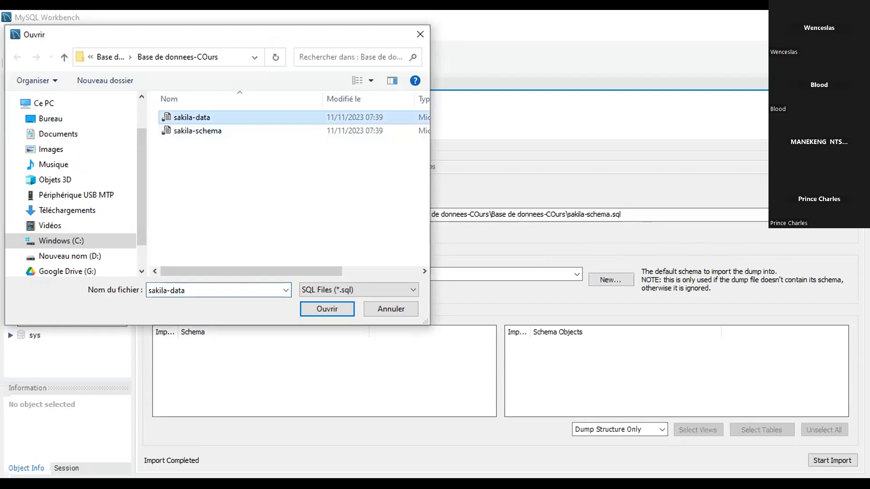
{"action": "left_click", "coordinate": [340, 311]}
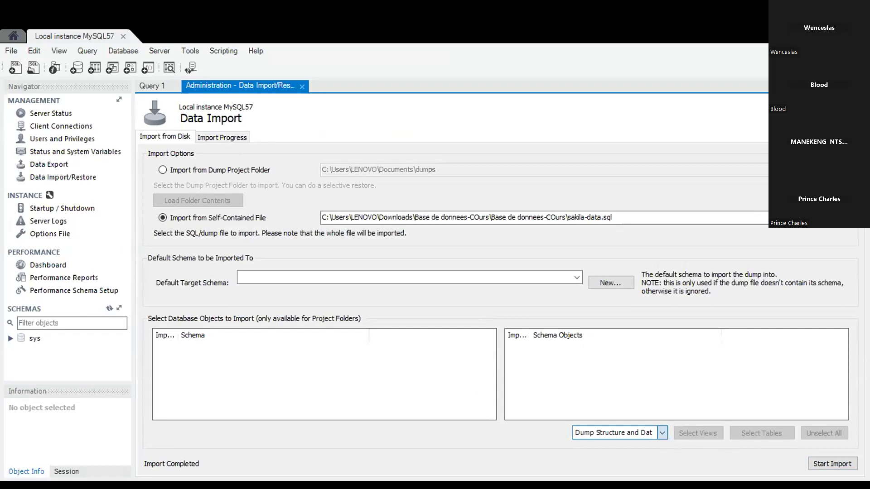
{"action": "left_click", "coordinate": [623, 457]}
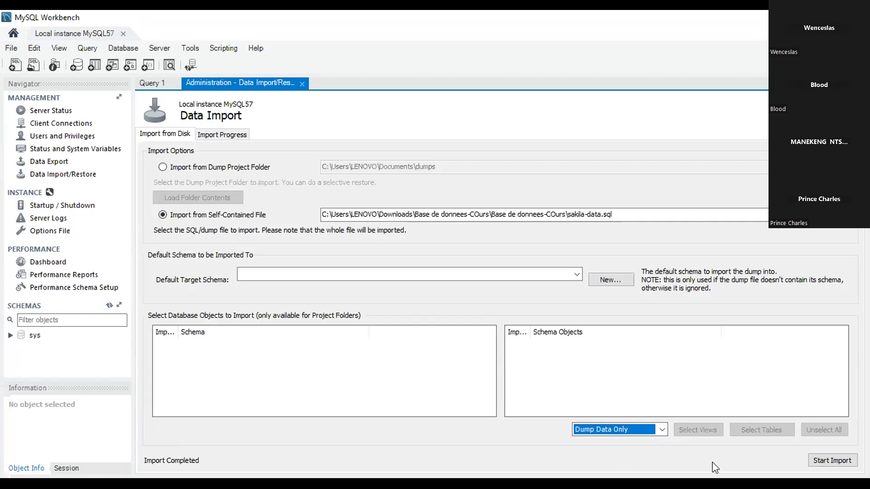
{"action": "left_click", "coordinate": [822, 465]}
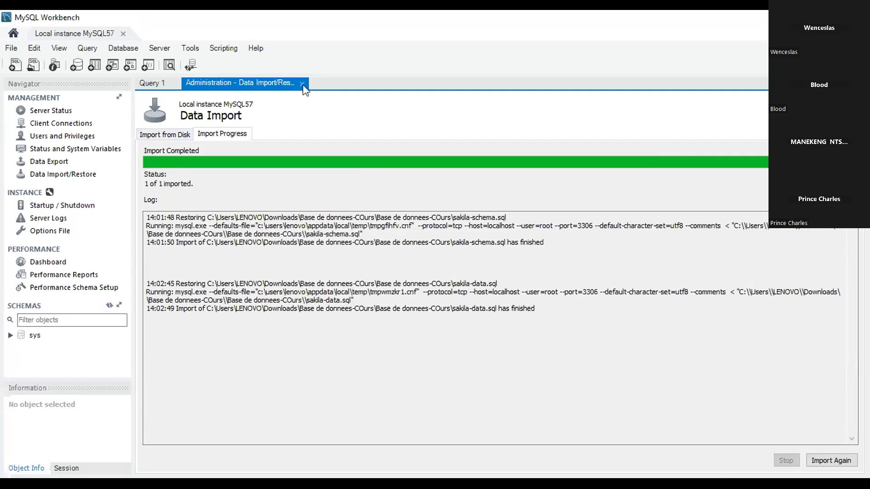
- Close the import page, refresh SCHEMAS to reveal sakila, and filter the list to 'sakila'
{"action": "middle_click", "coordinate": [282, 87]}
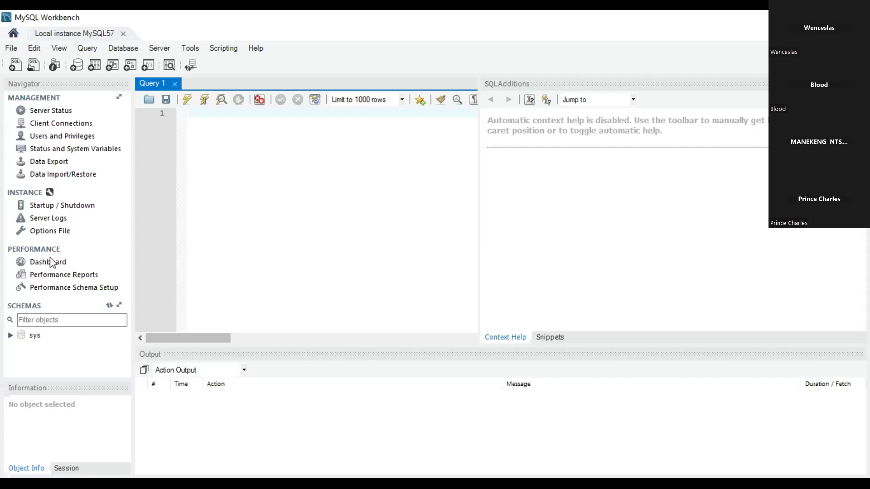
{"action": "left_click", "coordinate": [41, 309]}
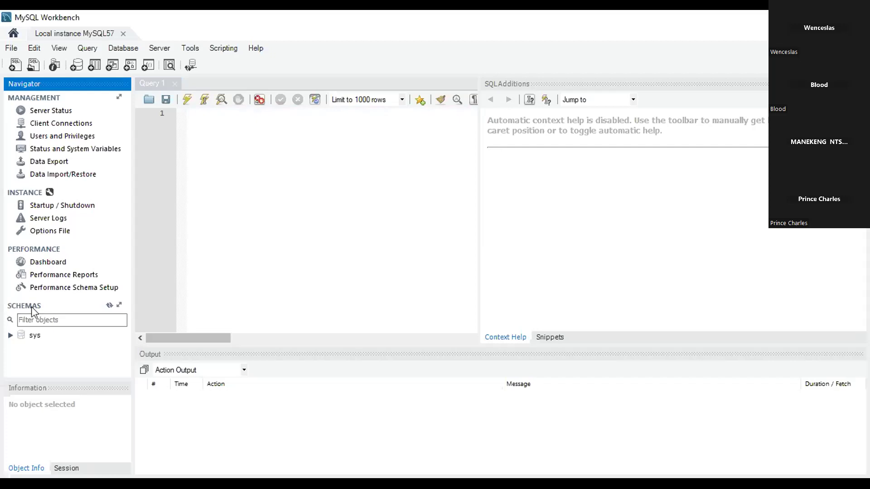
{"action": "left_click", "coordinate": [109, 307]}
{"action": "left_click", "coordinate": [40, 337]}
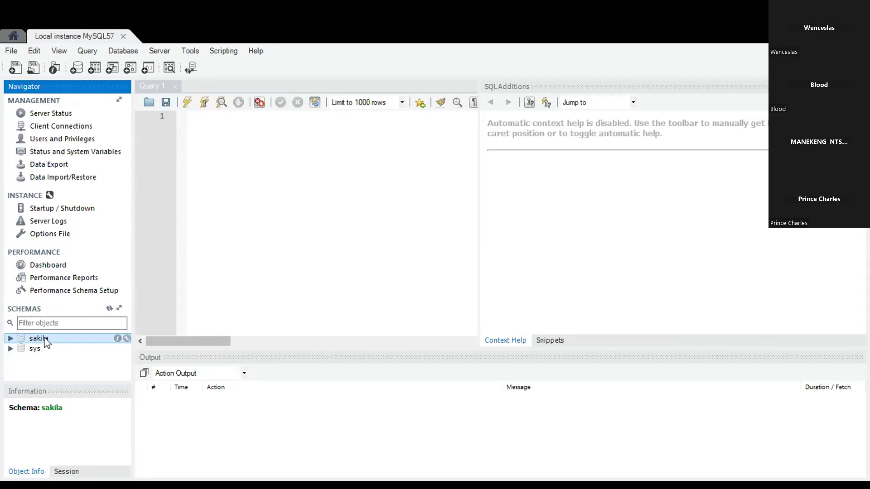
{"action": "type", "text": "sakila"}
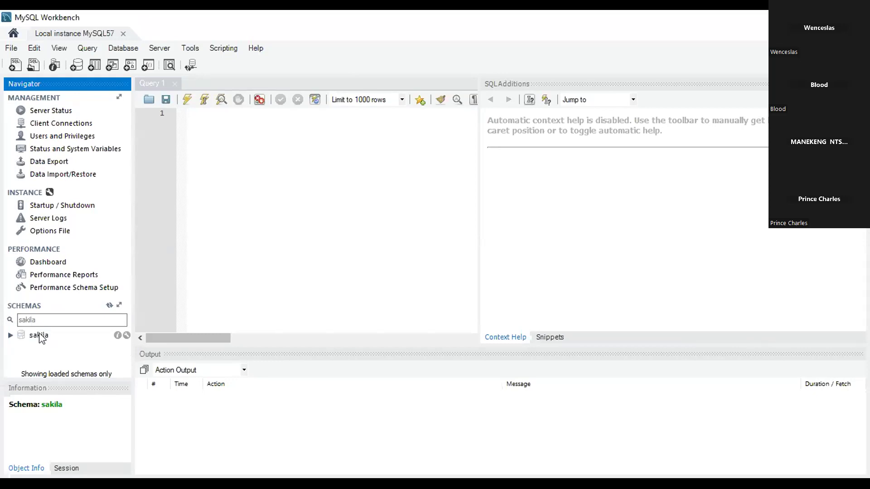
- Set sakila as the default schema and put the cursor in the Query 1 editor
{"action": "left_click", "coordinate": [39, 335]}
{"action": "right_click", "coordinate": [39, 336]}
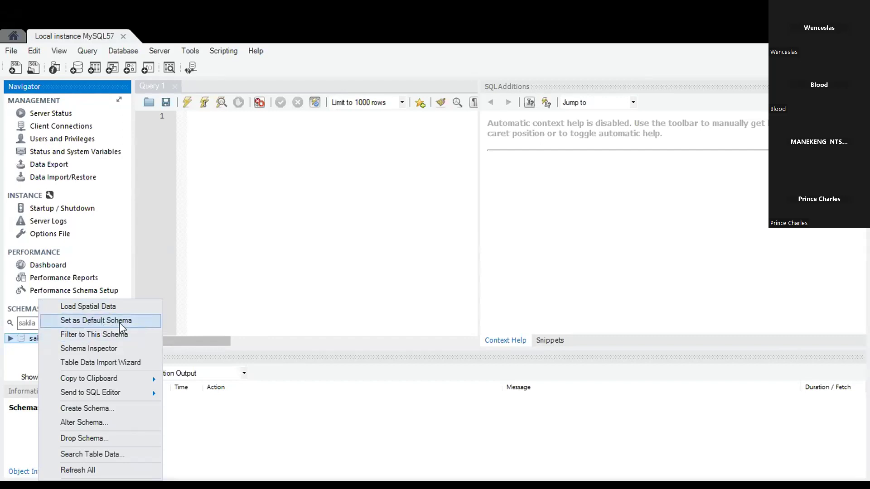
{"action": "left_click", "coordinate": [118, 320]}
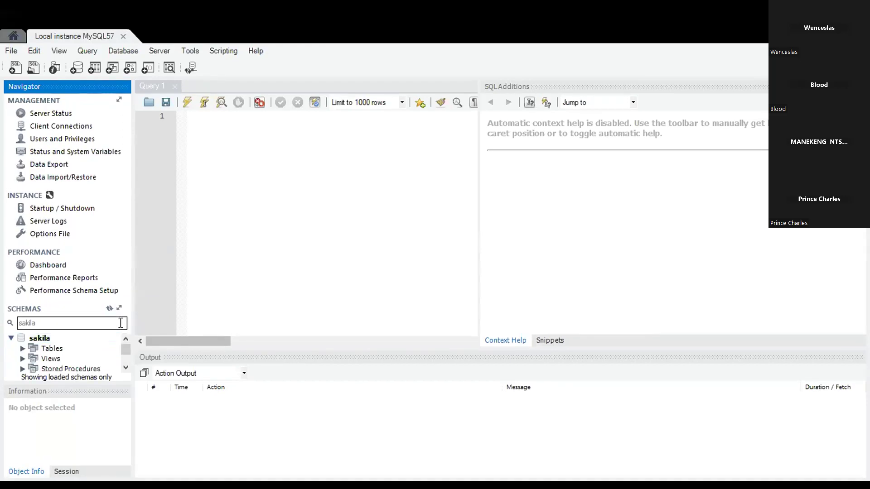
{"action": "scroll", "coordinate": [128, 352], "scroll_direction": "down", "scroll_amount": 2}
{"action": "scroll", "coordinate": [128, 355], "scroll_direction": "up", "scroll_amount": 2}
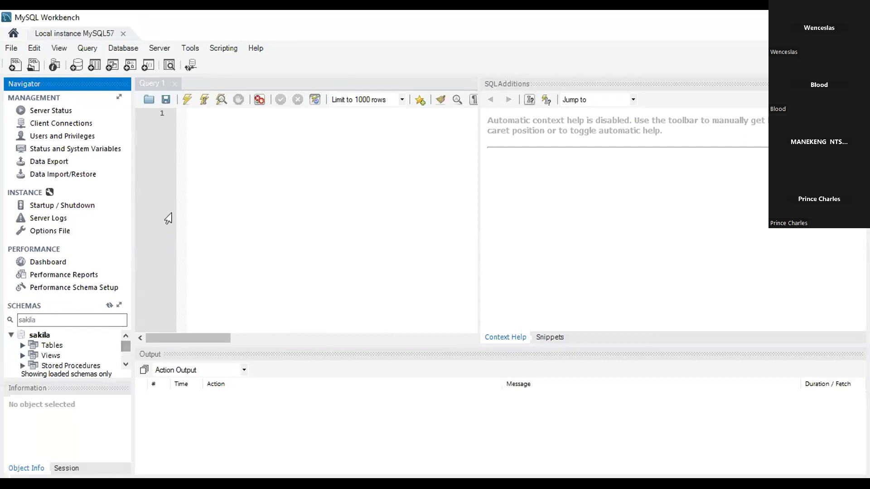
{"action": "left_click", "coordinate": [195, 117]}
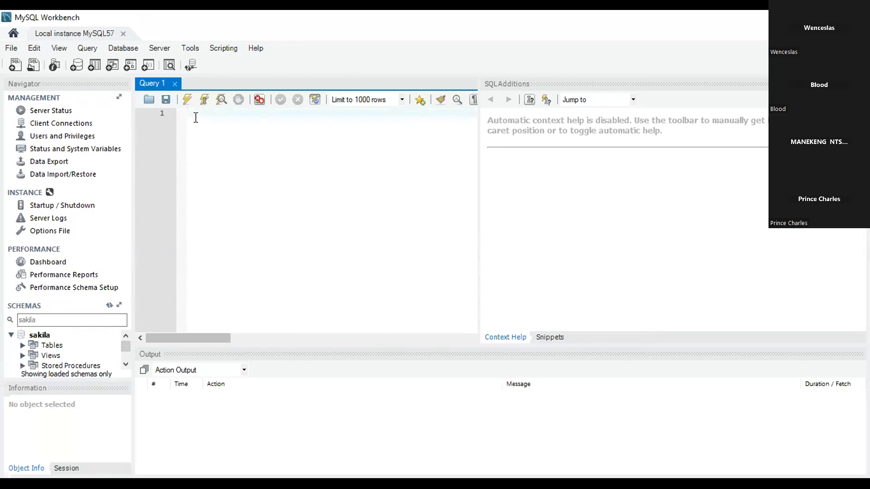
- Type 'SELECT * FROM' in the Query 1 editor, correcting the spacing and the mistyped keyword
{"action": "type", "text": "SELECT"}
{"action": "type", "text": "*"}
{"action": "key", "text": "BackSpace"}
{"action": "type", "text": "*FRO"}
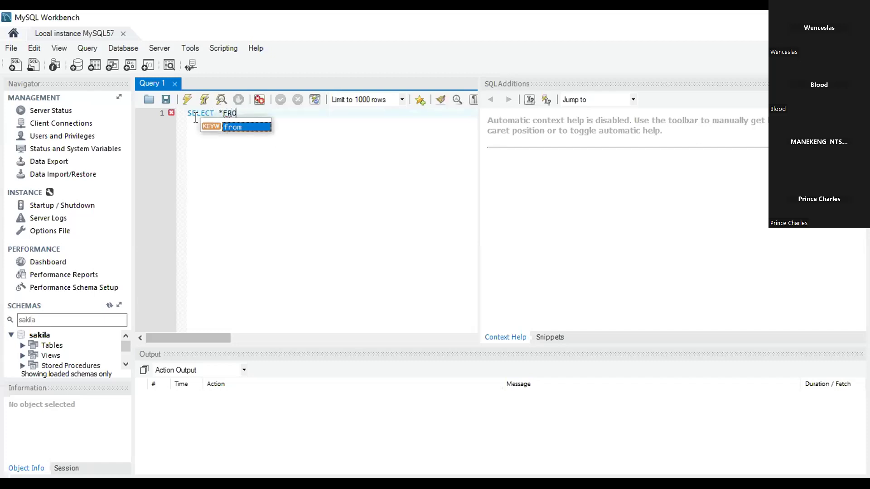
{"action": "key", "text": "Escape"}
{"action": "key", "text": "BackSpace"}
{"action": "key", "text": "BackSpace"}
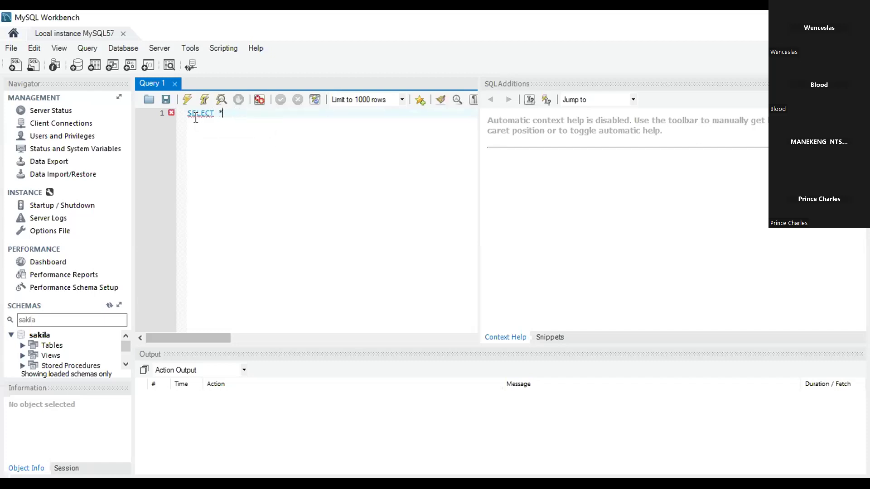
{"action": "type", "text": "FROM"}
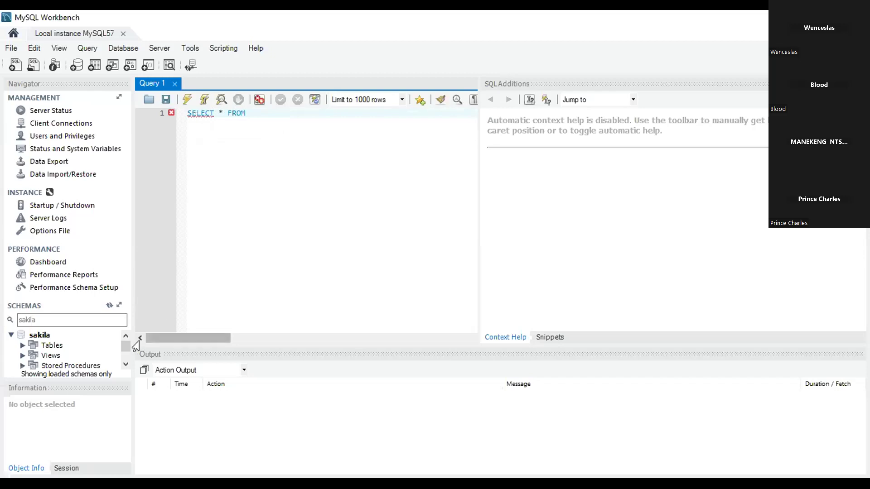
- Expand sakila's Tables group in the Navigator to list its tables
{"action": "mouse_move", "coordinate": [125, 349]}
{"action": "left_mouse_down"}
{"action": "mouse_move", "coordinate": [128, 358]}
{"action": "mouse_move", "coordinate": [129, 350]}
{"action": "left_mouse_up"}
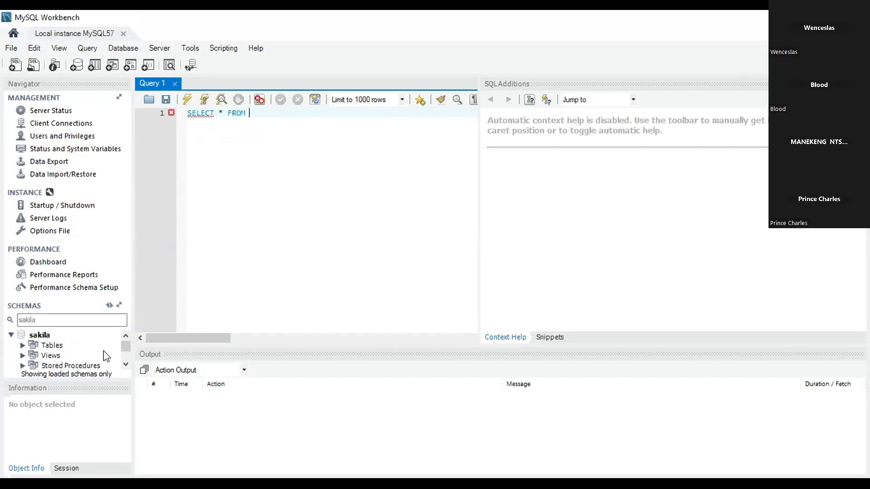
{"action": "left_click_drag", "start_coordinate": [127, 352], "coordinate": [127, 347]}
{"action": "left_click", "coordinate": [53, 346]}
{"action": "double_click", "coordinate": [53, 347]}
{"action": "left_click_drag", "start_coordinate": [126, 347], "coordinate": [128, 353]}
{"action": "scroll", "coordinate": [128, 352], "scroll_direction": "up", "scroll_amount": 1}
{"action": "scroll", "coordinate": [128, 352], "scroll_direction": "up", "scroll_amount": 1}
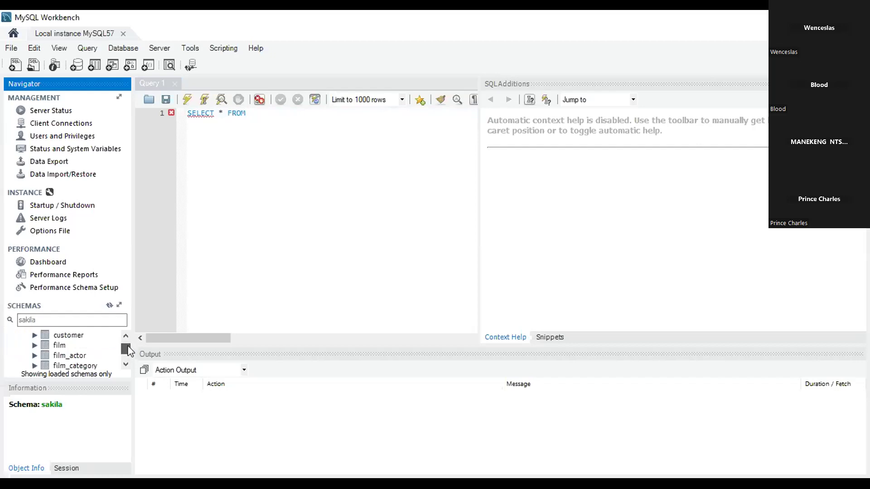
{"action": "scroll", "coordinate": [128, 350], "scroll_direction": "up", "scroll_amount": 3}
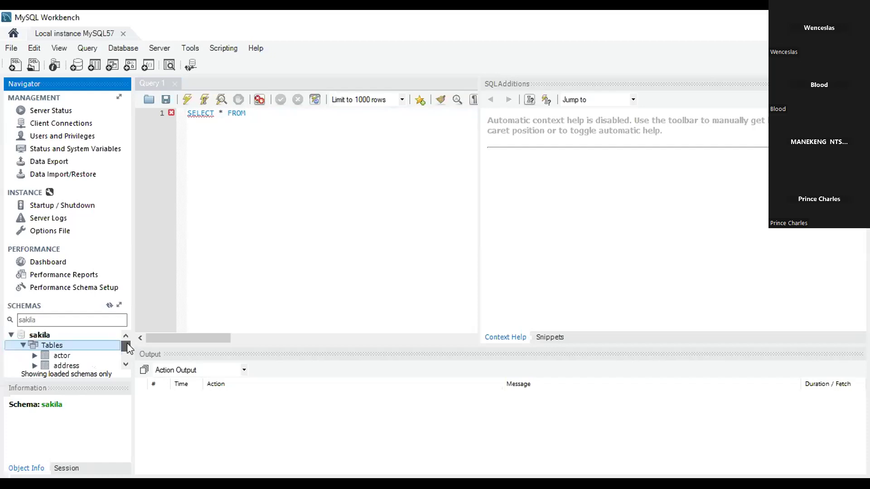
- Complete the statement as SELECT * FROM actor and add blank lines below it
{"action": "left_click", "coordinate": [250, 113]}
{"action": "type", "text": "actor"}
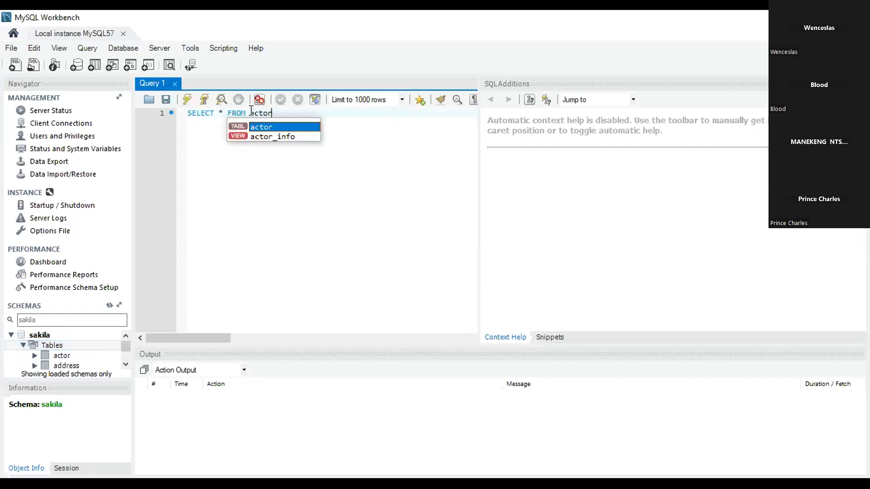
{"action": "left_click", "coordinate": [279, 114]}
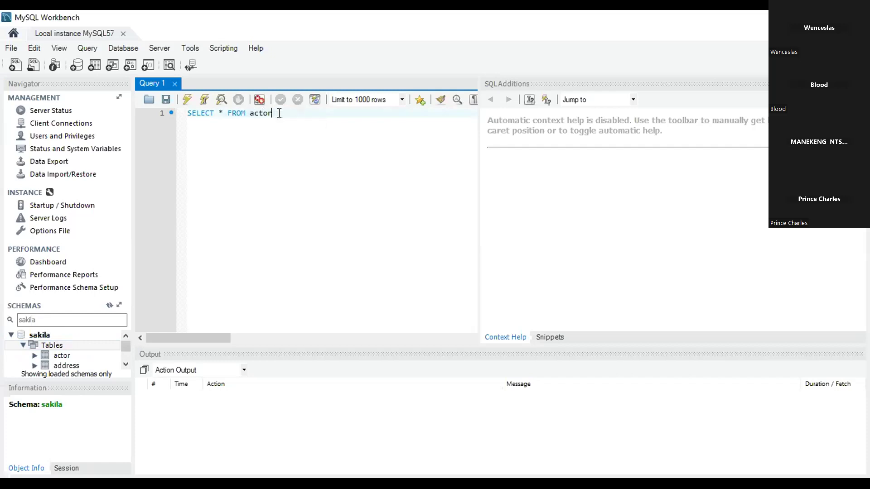
{"action": "key", "text": "Return"}
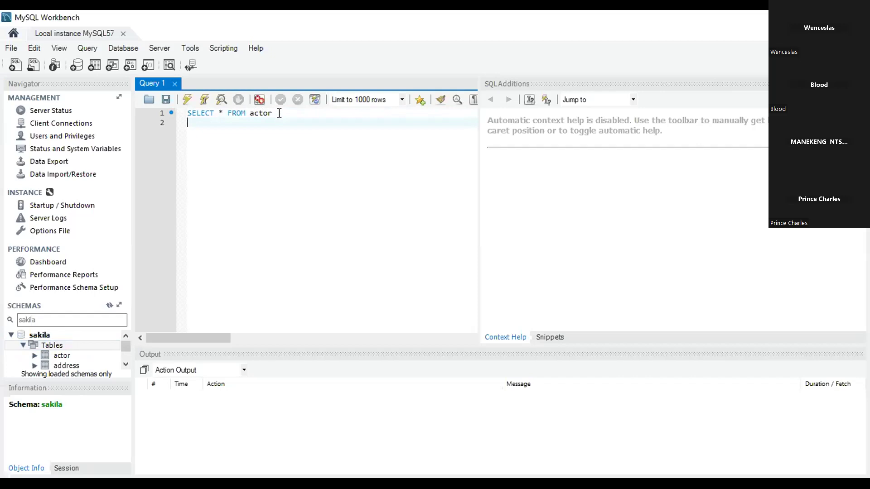
{"action": "key", "text": "Return"}
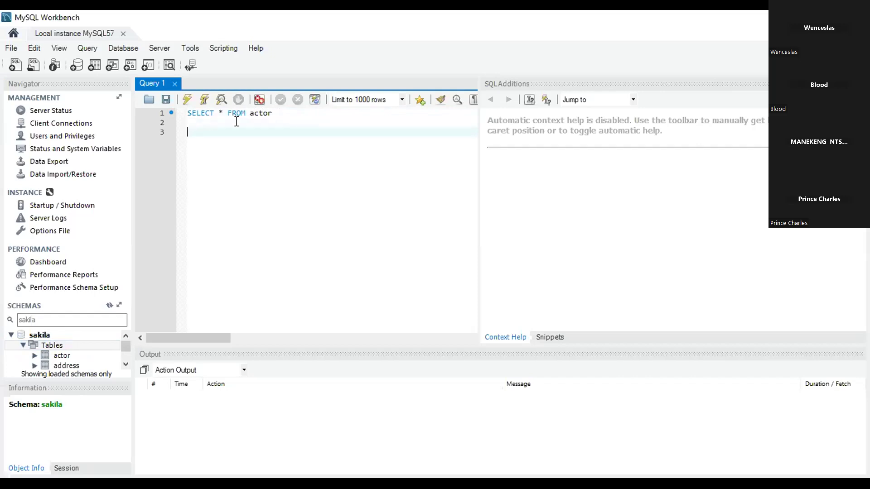
{"action": "left_click", "coordinate": [276, 113]}
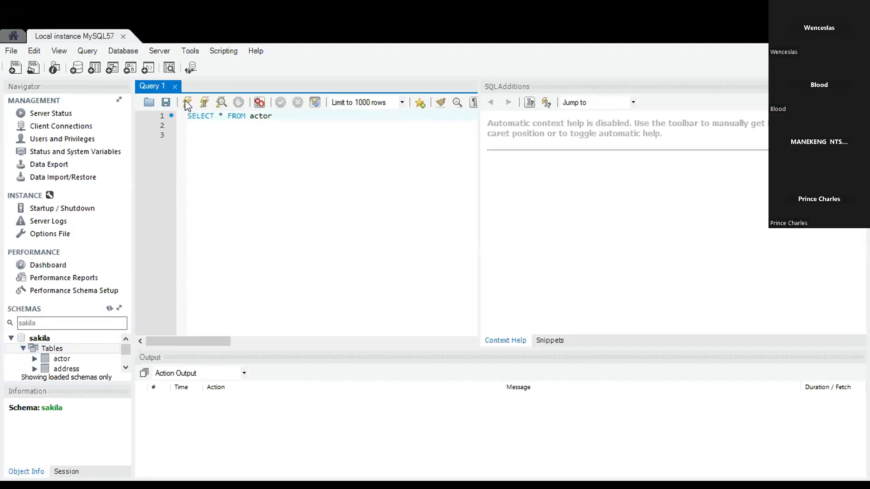
- Execute SELECT * FROM actor to list its 200 rows, then open the Les ALIAS slide in PowerPoint
{"action": "left_click", "coordinate": [187, 103]}
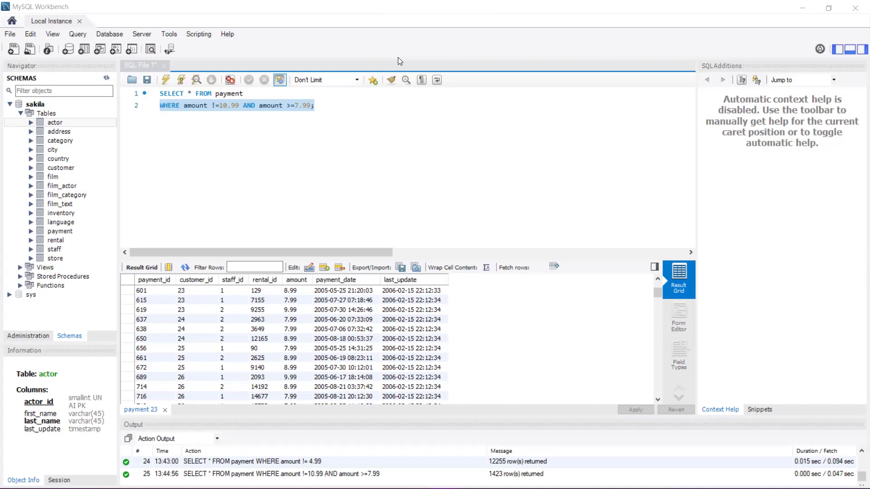
{"action": "key", "text": "alt+Tab"}
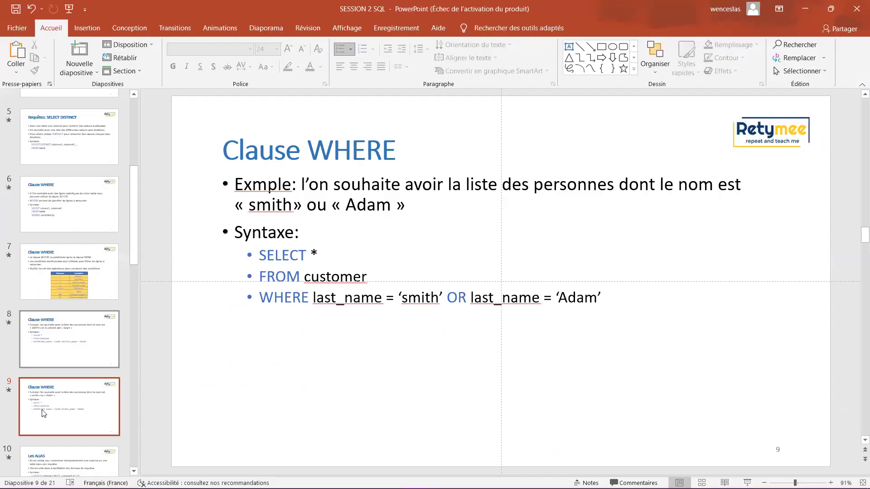
{"action": "scroll", "coordinate": [43, 413], "scroll_direction": "down", "scroll_amount": 3}
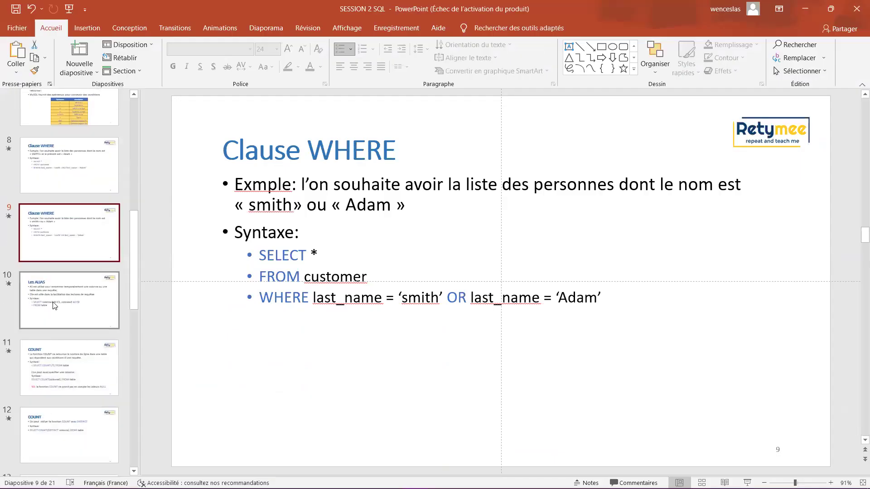
{"action": "left_click", "coordinate": [54, 306]}
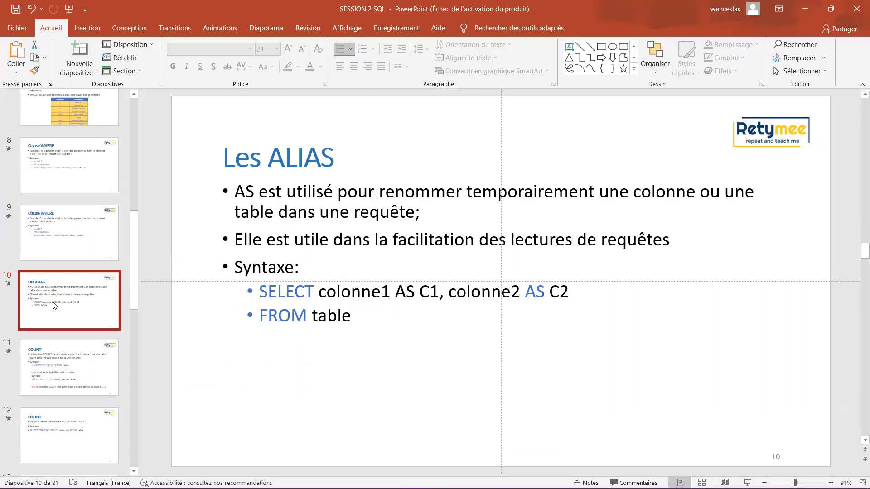
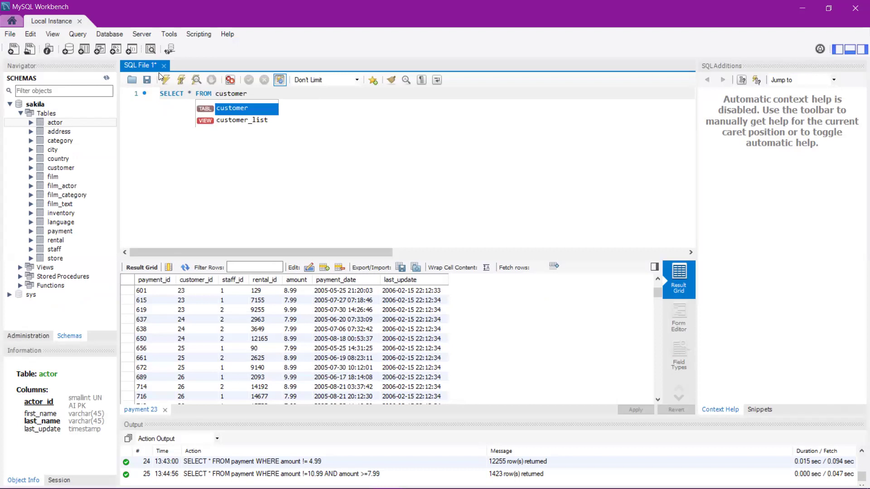
- Run SELECT * FROM customer to list all 599 customer rows
{"action": "left_click", "coordinate": [249, 93]}
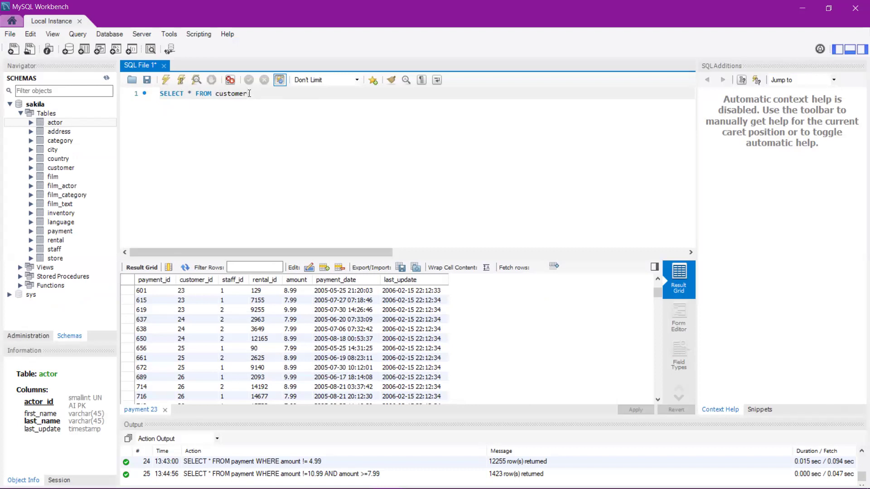
{"action": "left_click", "coordinate": [167, 86]}
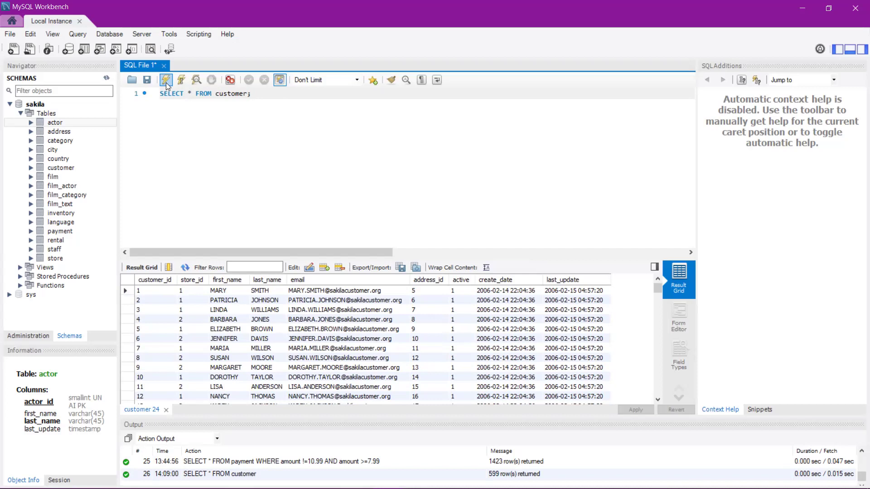
- Replace * with first_name, last_name and run the query, returning 599 rows
{"action": "double_click", "coordinate": [190, 93]}
{"action": "type", "text": "first"}
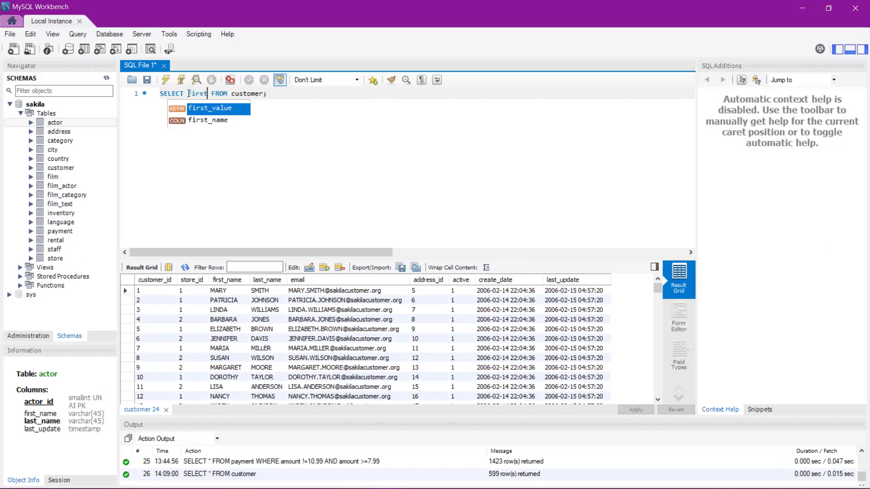
{"action": "key", "text": "Down"}
{"action": "key", "text": "Return"}
{"action": "type", "text": ", "}
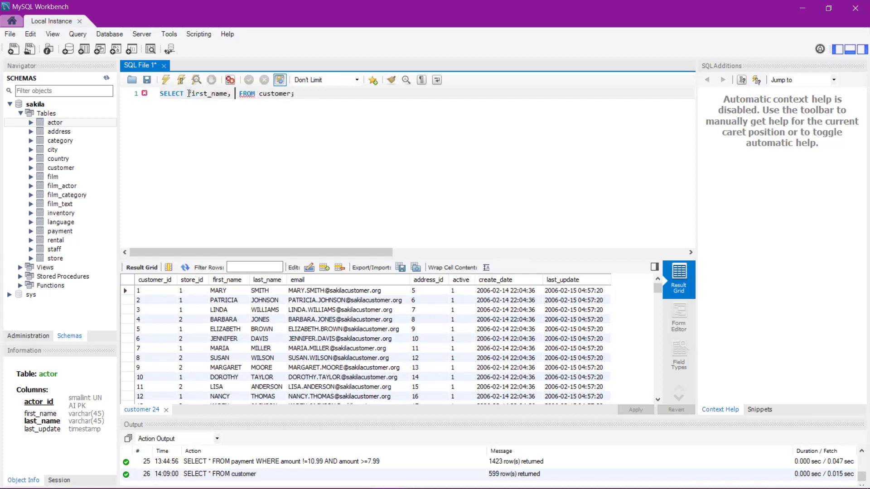
{"action": "type", "text": "last_n"}
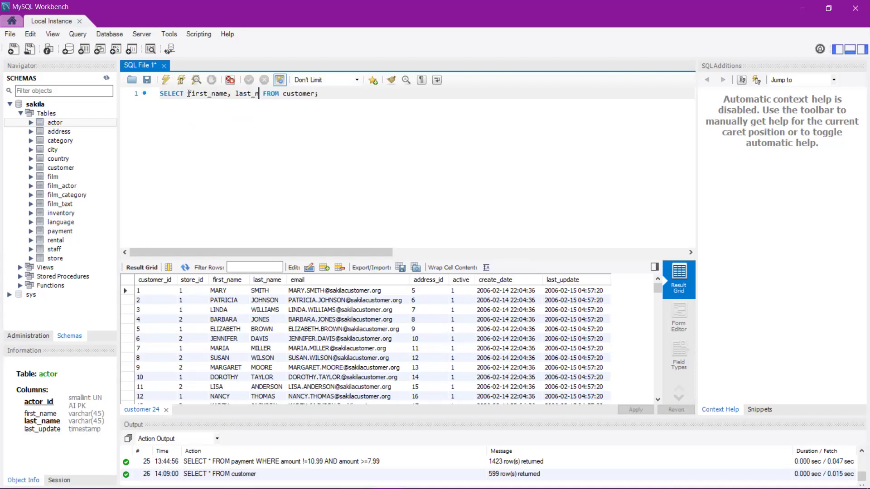
{"action": "type", "text": "ame"}
{"action": "left_click", "coordinate": [335, 97]}
{"action": "left_click", "coordinate": [166, 81]}
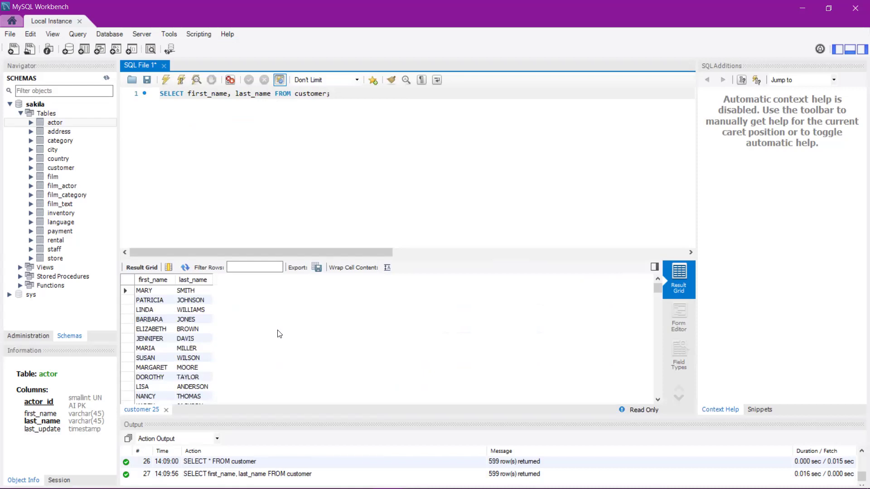
{"action": "scroll", "coordinate": [178, 353], "scroll_direction": "down", "scroll_amount": 3}
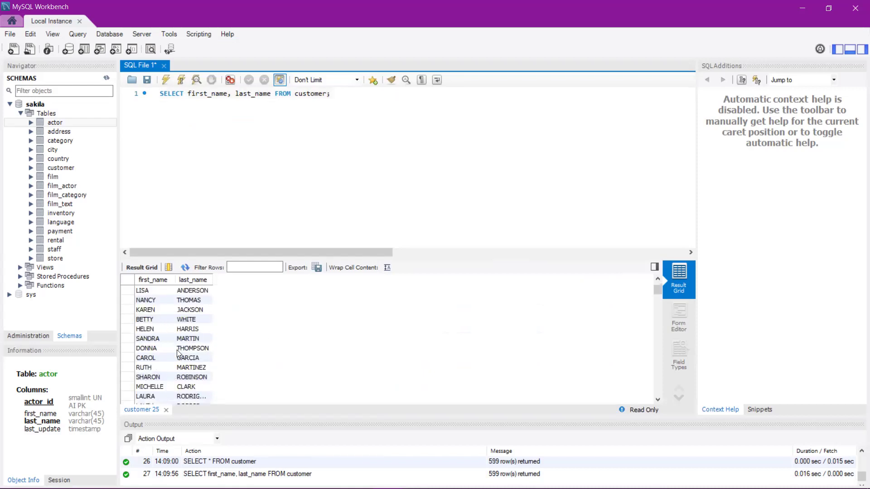
{"action": "scroll", "coordinate": [178, 353], "scroll_direction": "down", "scroll_amount": 12}
{"action": "scroll", "coordinate": [178, 354], "scroll_direction": "down", "scroll_amount": 20}
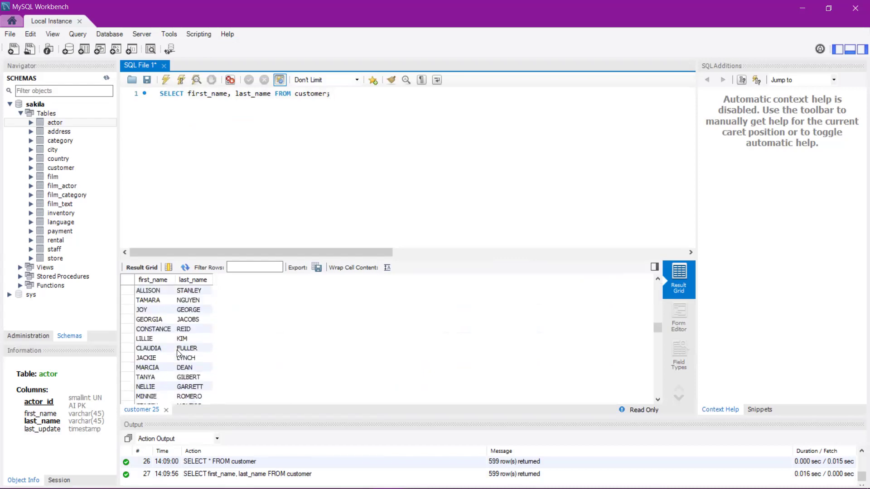
{"action": "scroll", "coordinate": [178, 354], "scroll_direction": "down", "scroll_amount": 20}
{"action": "scroll", "coordinate": [177, 352], "scroll_direction": "up", "scroll_amount": 15}
{"action": "left_click", "coordinate": [178, 350]}
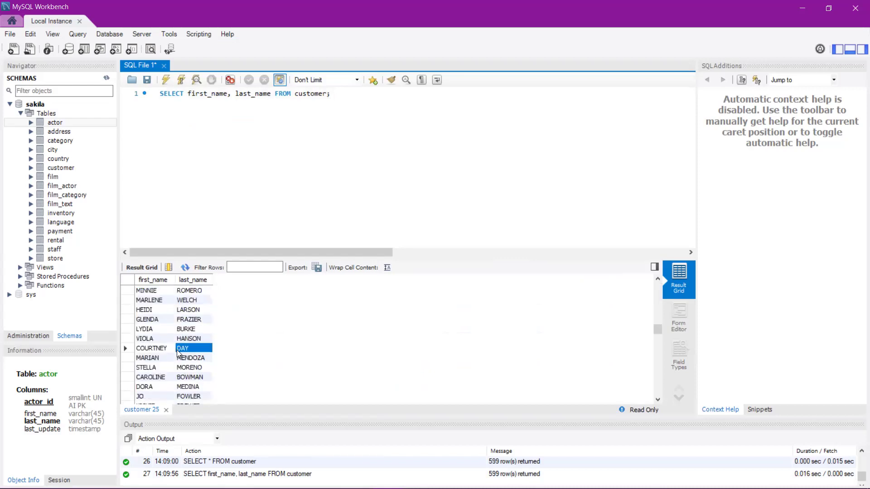
{"action": "scroll", "coordinate": [178, 354], "scroll_direction": "up", "scroll_amount": 5}
{"action": "scroll", "coordinate": [178, 353], "scroll_direction": "up", "scroll_amount": 10}
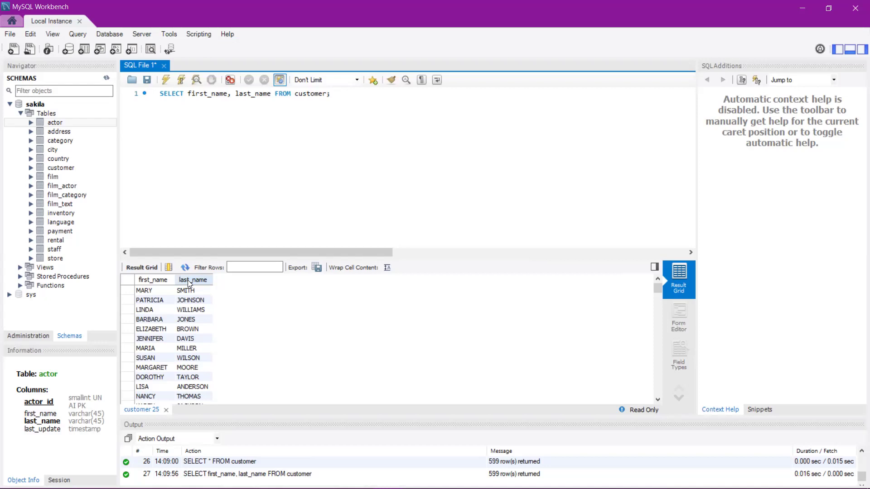
- Alias first_name AS 'Prénom_client' and last_name AS 'Nom_client', moving FROM customer to a new line
{"action": "left_click", "coordinate": [226, 95]}
{"action": "type", "text": "AS '"}
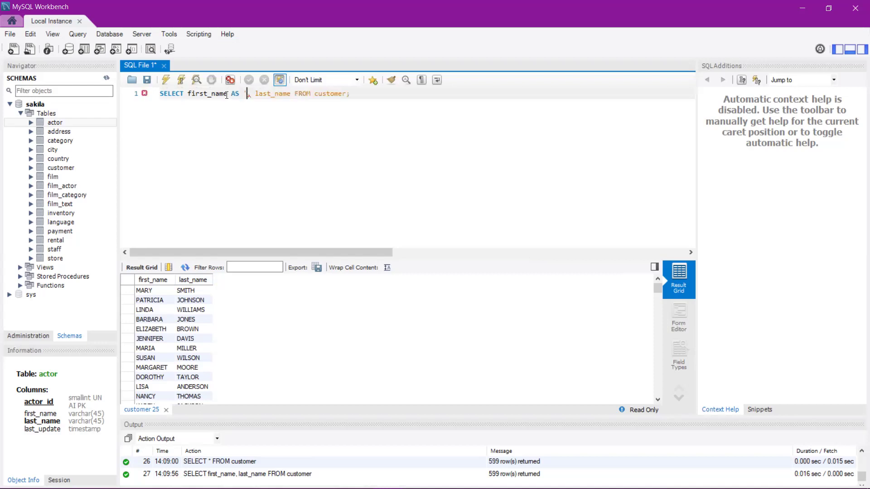
{"action": "type", "text": "'"}
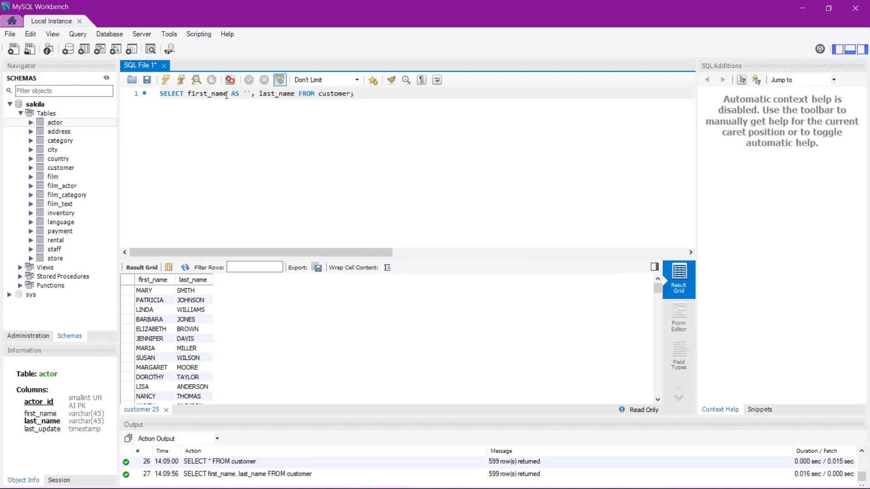
{"action": "type", "text": "P"}
{"action": "type", "text": "r"}
{"action": "type", "text": "én"}
{"action": "type", "text": "om"}
{"action": "type", "text": "8"}
{"action": "key", "text": "BackSpace"}
{"action": "type", "text": "_client"}
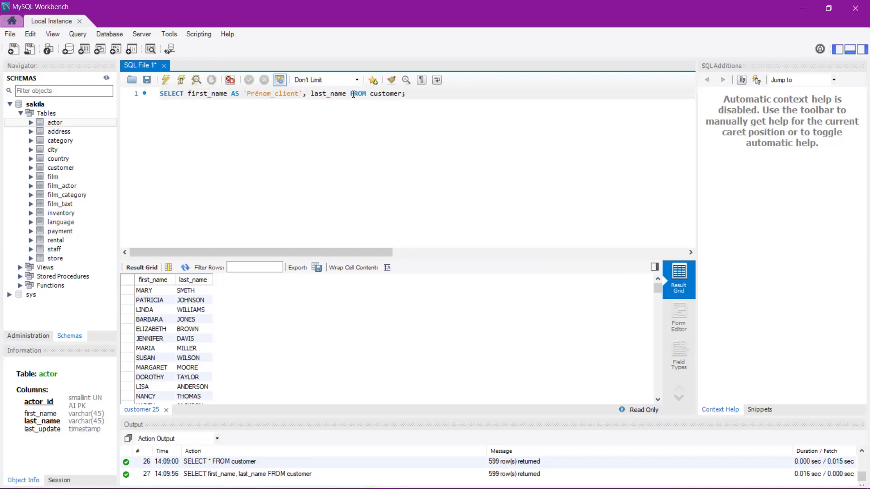
{"action": "type", "text": " ''Nom_client"}
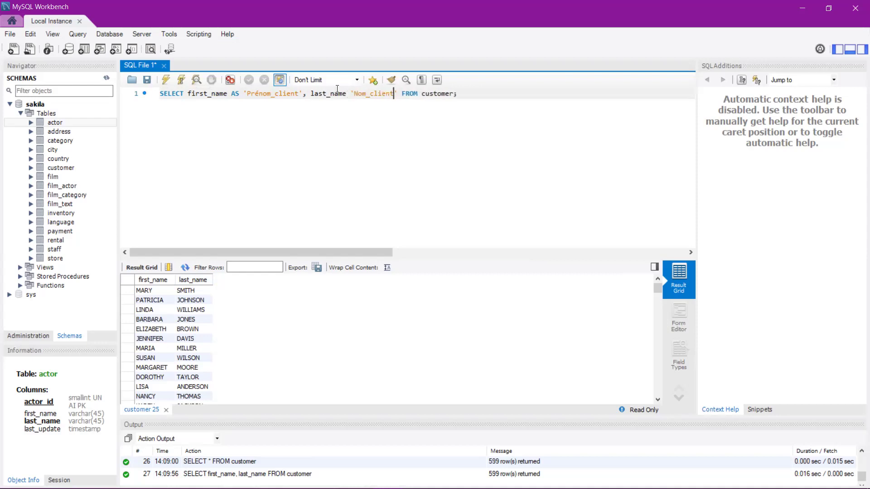
{"action": "left_click", "coordinate": [351, 93]}
{"action": "type", "text": "AS"}
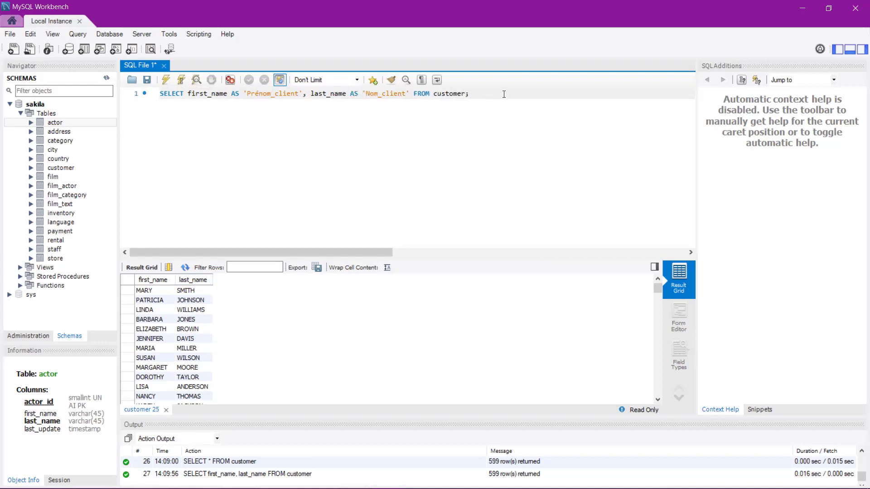
{"action": "left_click", "coordinate": [414, 93]}
{"action": "key", "text": "Return"}
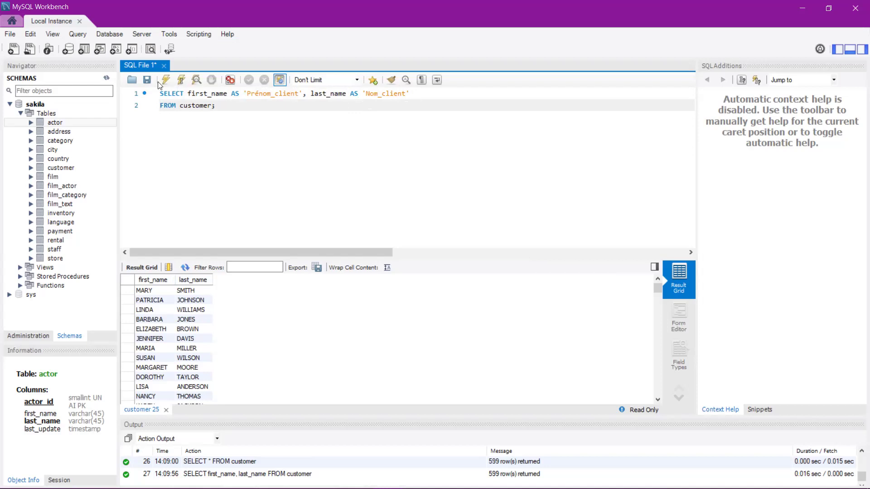
- Execute the aliased query and check the 599 rows under Prénom_client and Nom_client headers
{"action": "left_click", "coordinate": [163, 84]}
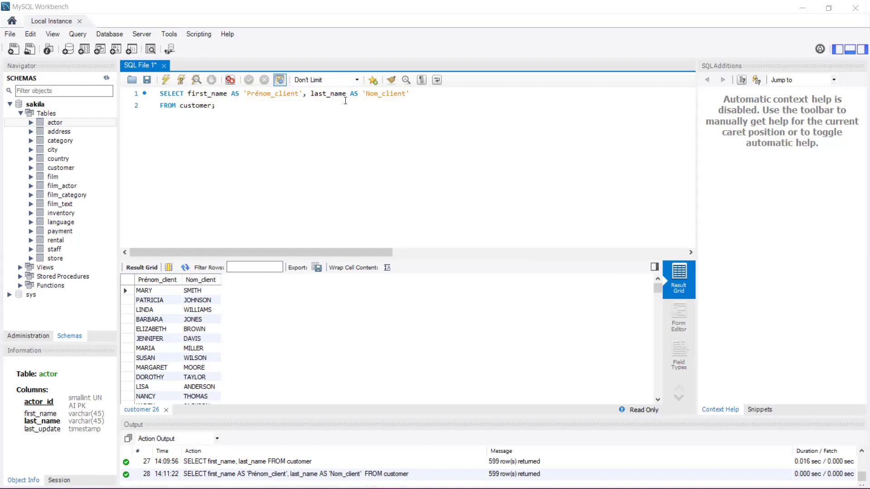
{"action": "left_click", "coordinate": [282, 148]}
{"action": "left_click", "coordinate": [340, 188]}
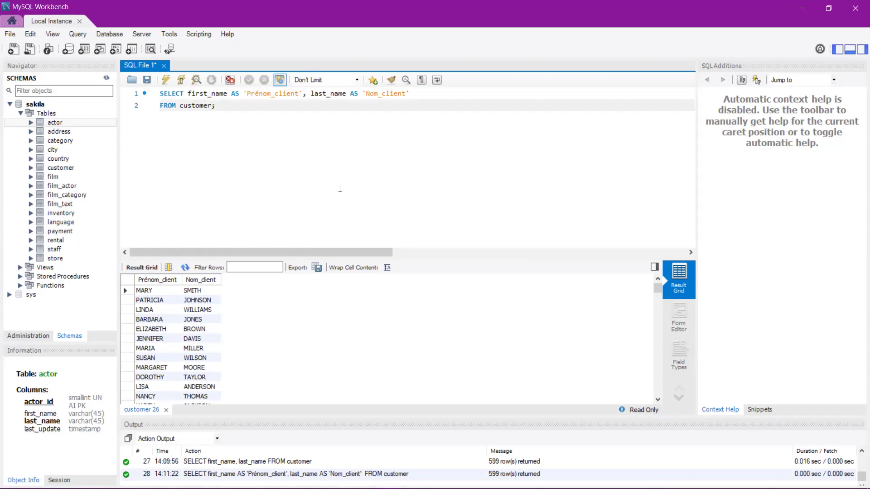
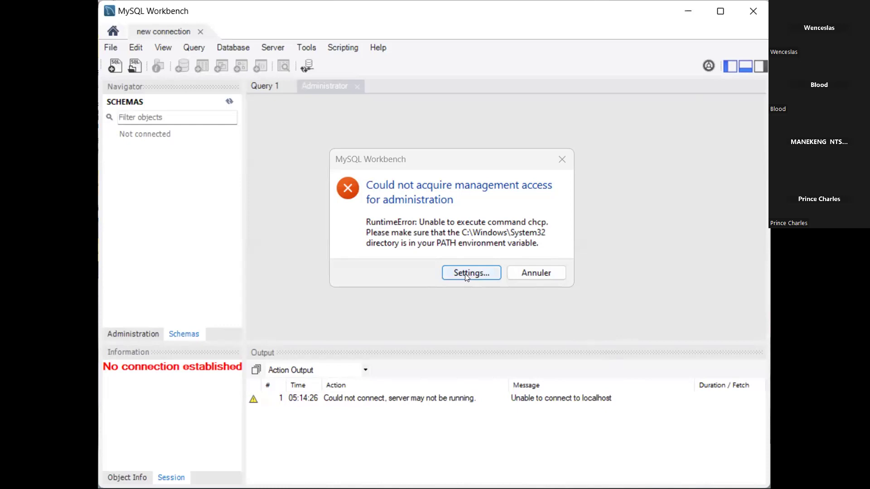
- Open the connection's server Settings from the access error, then dismiss the WMI profile error
{"action": "left_click", "coordinate": [467, 274]}
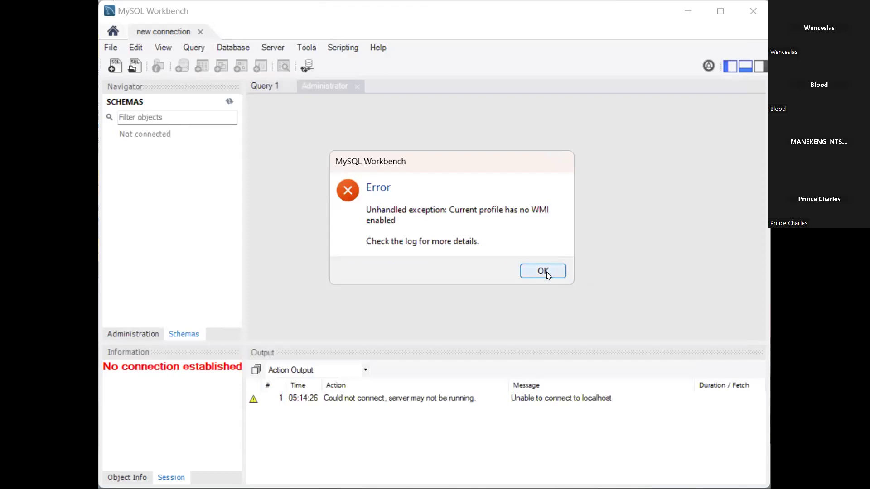
{"action": "left_click", "coordinate": [546, 271]}
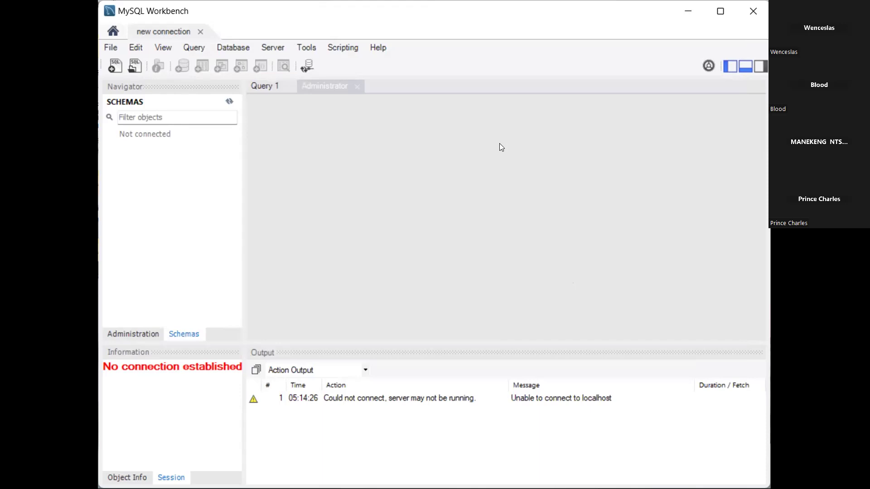
- Return to the Home page and reopen the 'new connection' to 127.0.0.1:3306
{"action": "left_click", "coordinate": [113, 32]}
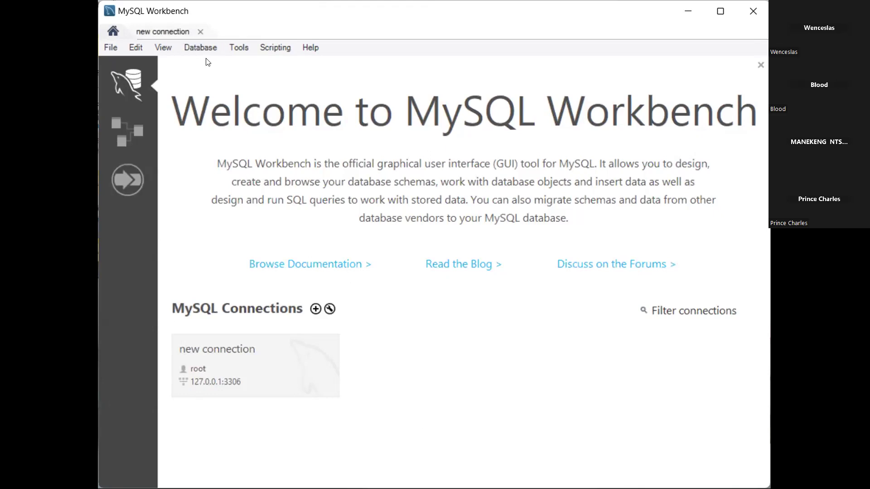
{"action": "left_click", "coordinate": [234, 361]}
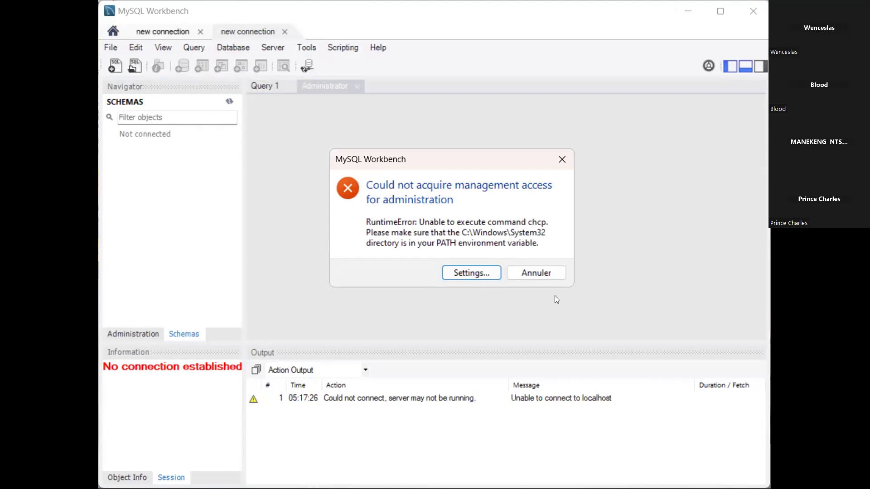
- Open the connection's server settings and review its system profile and host/port settings
{"action": "left_click", "coordinate": [472, 274]}
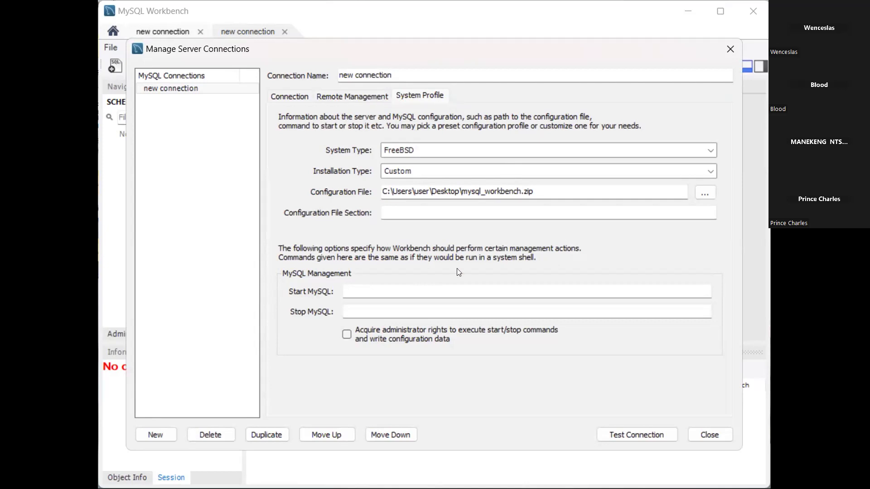
{"action": "left_click", "coordinate": [276, 92]}
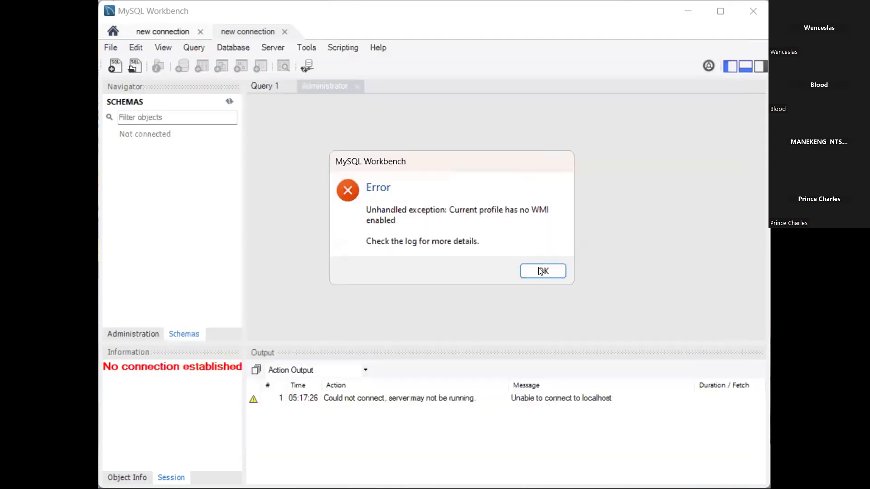
- Dismiss the WMI error and launch the Configure Server Management wizard from a new connection setup
{"action": "key", "text": "Return"}
{"action": "left_click", "coordinate": [113, 31]}
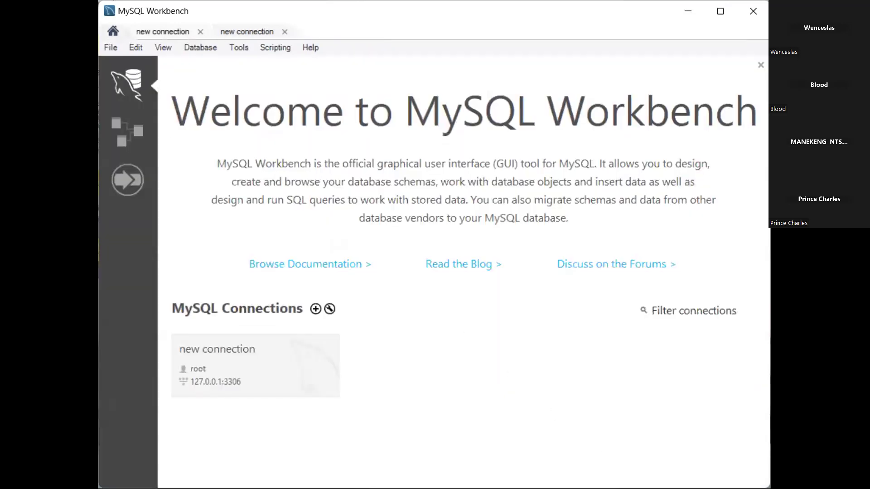
{"action": "left_click", "coordinate": [315, 309]}
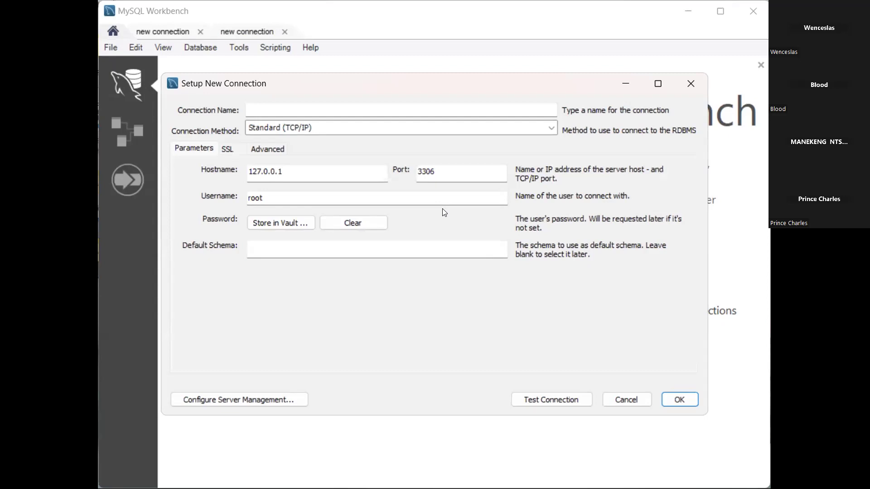
{"action": "left_click", "coordinate": [280, 400]}
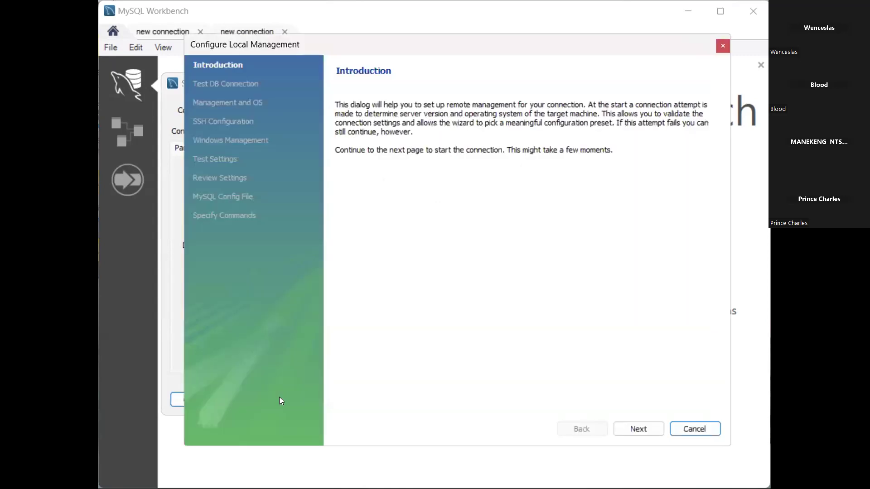
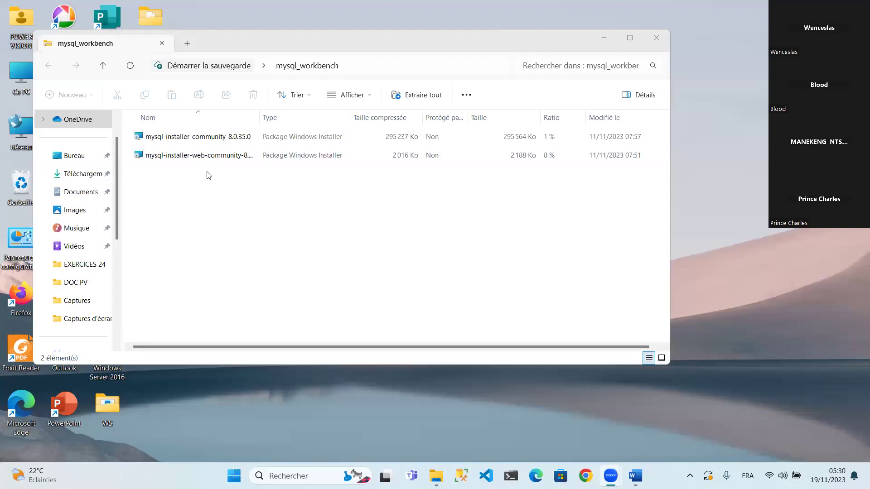
- Run the mysql-installer-community-8.0.35.0 package from File Explorer
{"action": "left_click", "coordinate": [206, 144]}
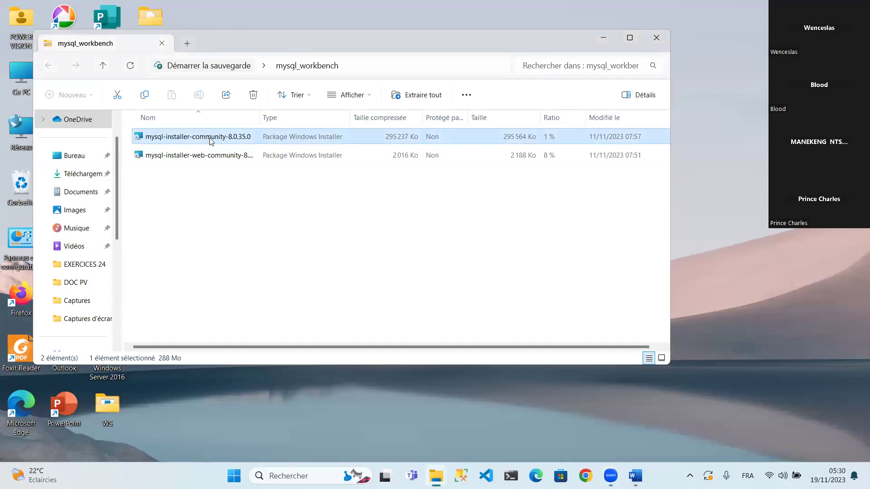
{"action": "double_click", "coordinate": [210, 141]}
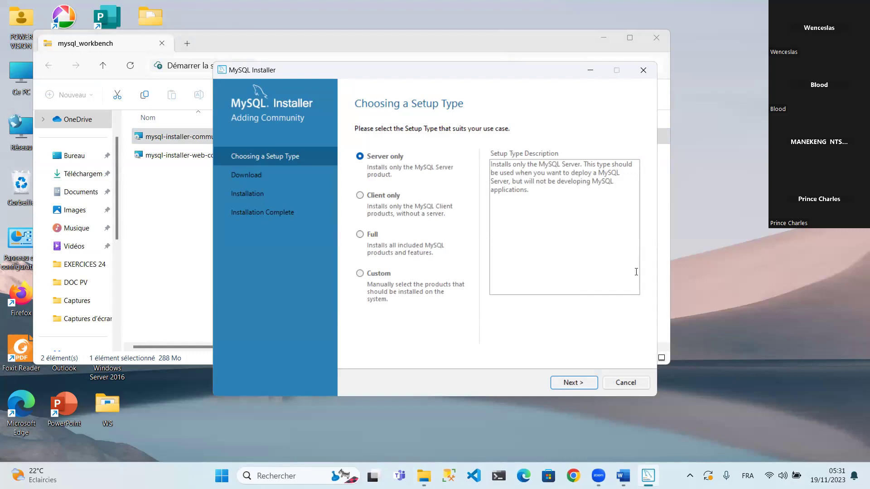
- Choose a Custom setup and queue MySQL Server 8.0.35 - X64 for installation
{"action": "left_click", "coordinate": [385, 274]}
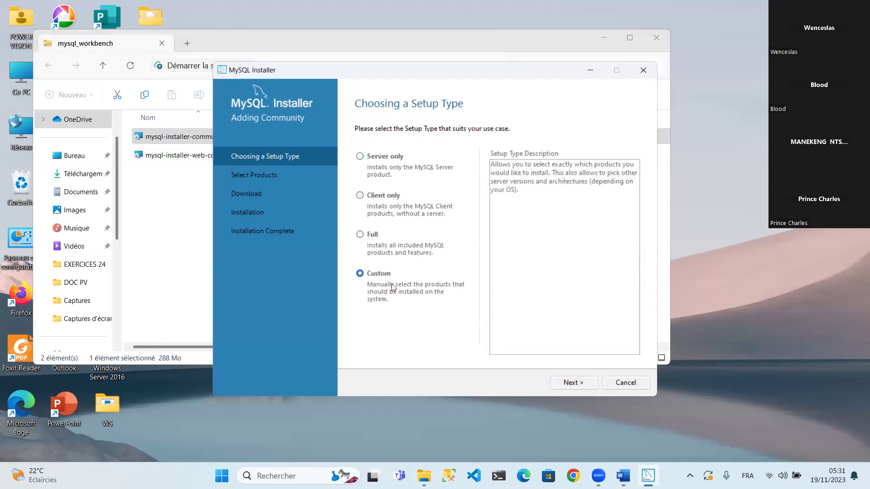
{"action": "left_click", "coordinate": [584, 384]}
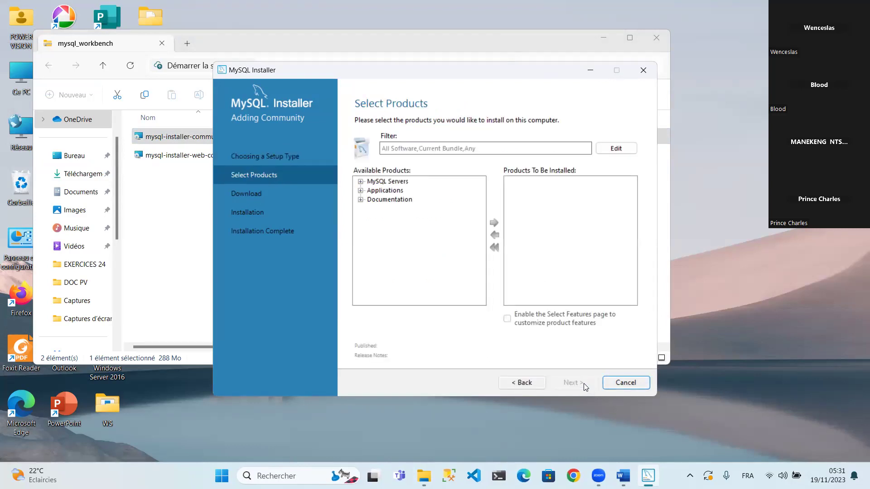
{"action": "left_click", "coordinate": [360, 181]}
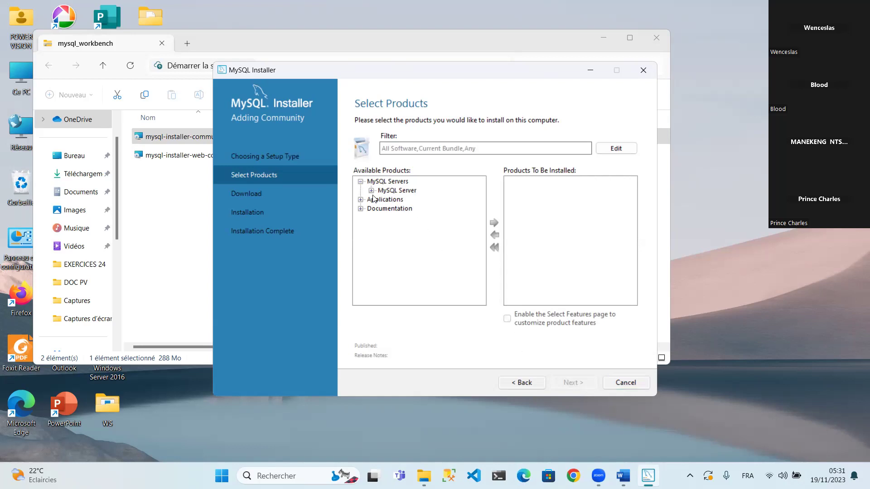
{"action": "left_click", "coordinate": [372, 191]}
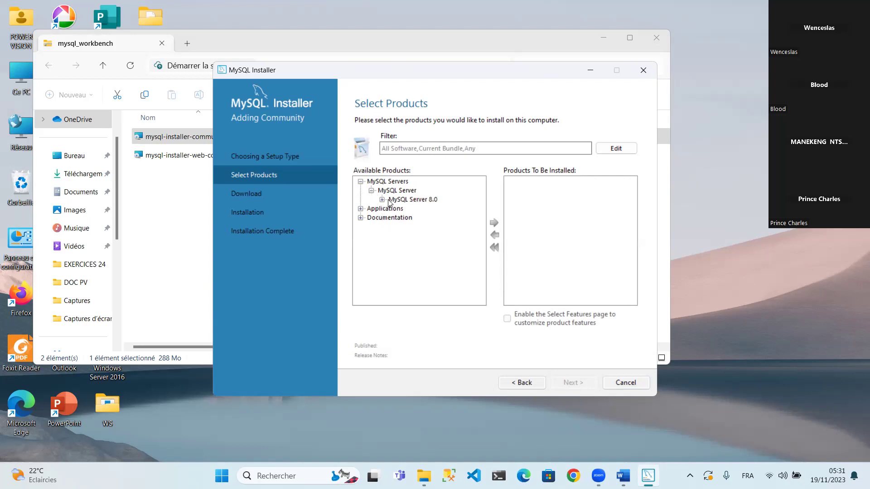
{"action": "left_click", "coordinate": [382, 200]}
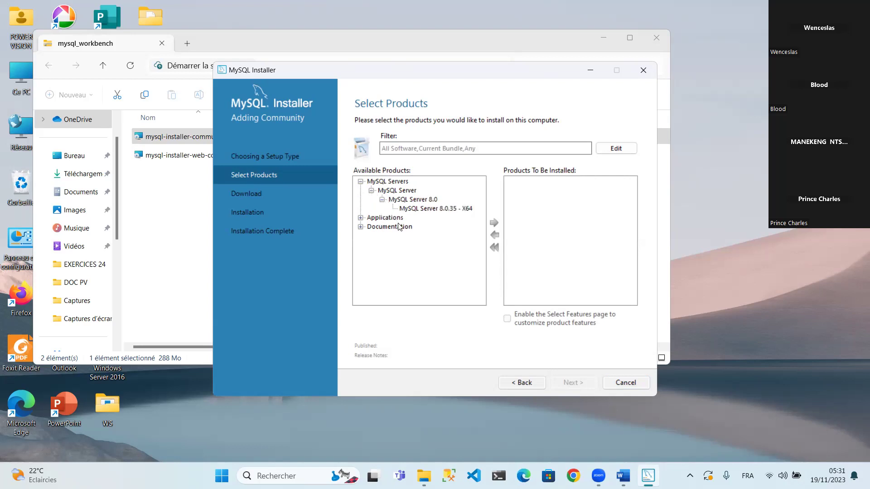
{"action": "left_click", "coordinate": [427, 209]}
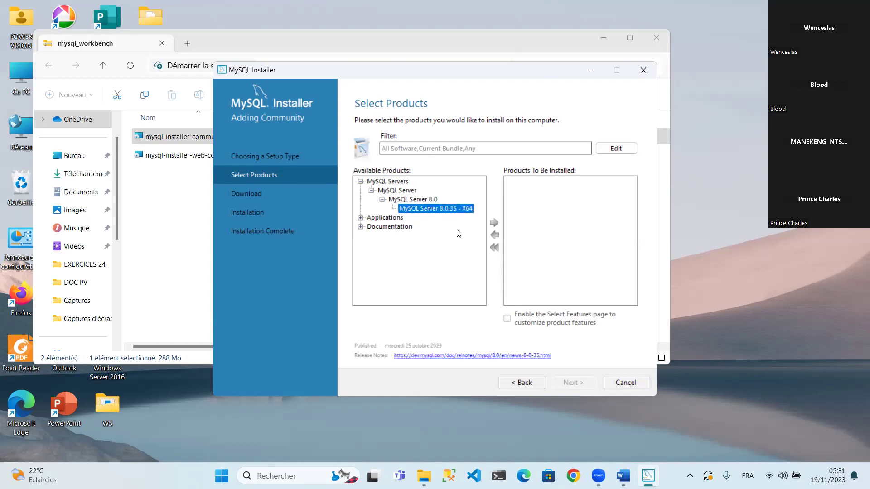
{"action": "left_click", "coordinate": [495, 224]}
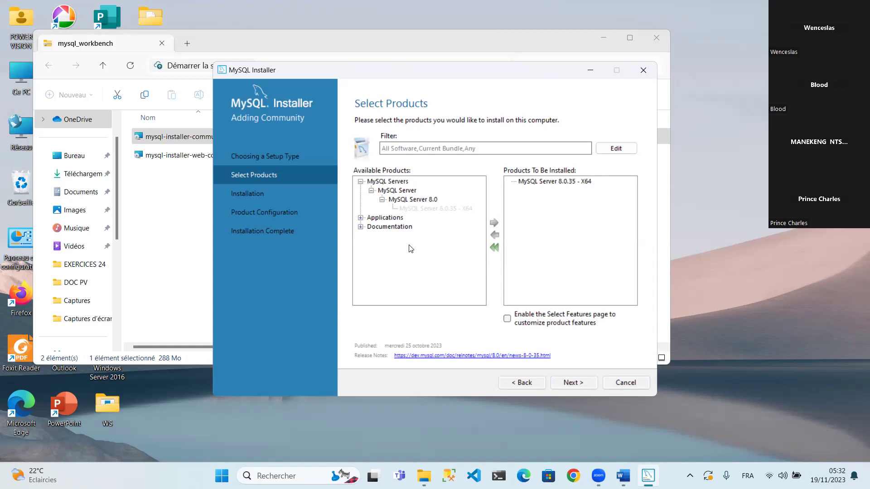
- Add MySQL Workbench 8.0.34 - X64 to the product list and continue
{"action": "left_click", "coordinate": [382, 201]}
{"action": "left_click", "coordinate": [371, 191]}
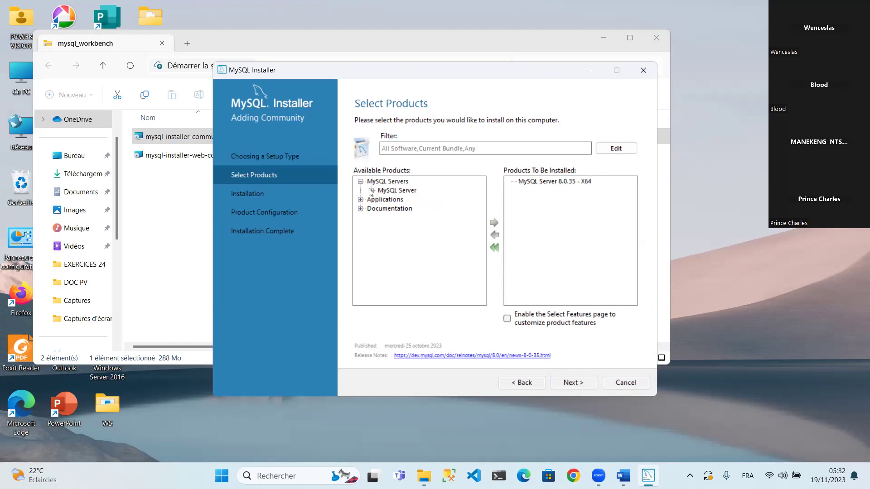
{"action": "left_click", "coordinate": [360, 182]}
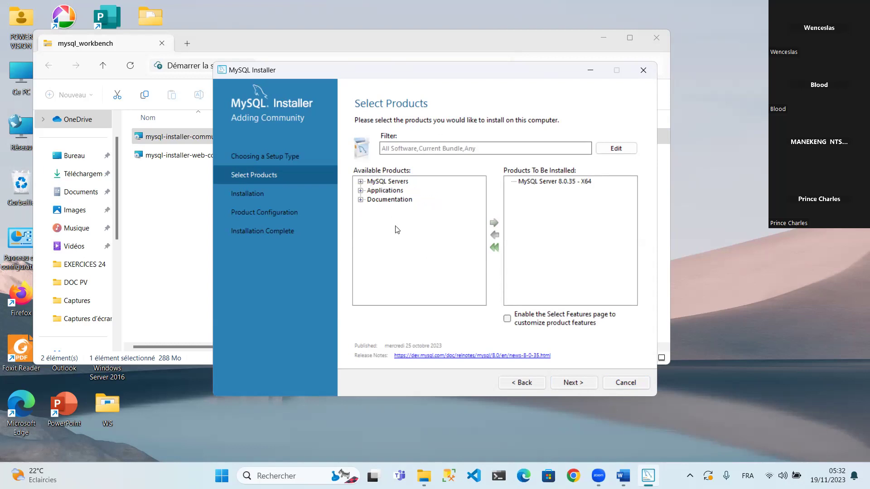
{"action": "left_click", "coordinate": [360, 191]}
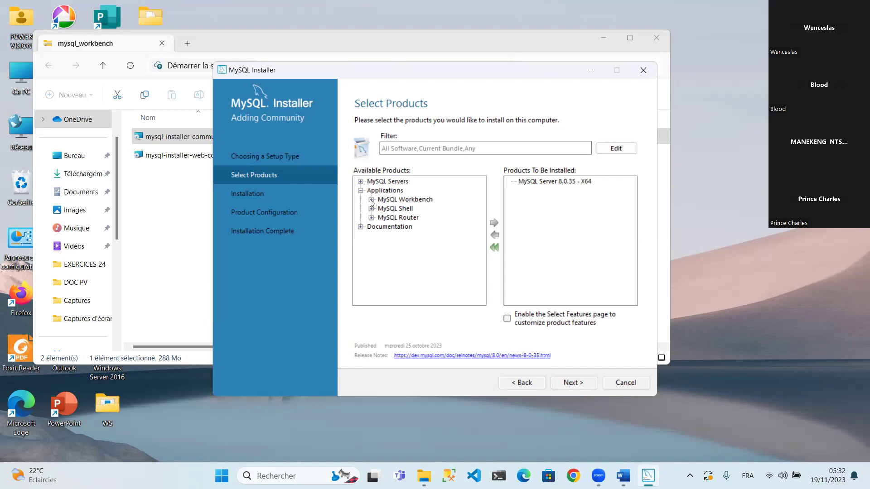
{"action": "left_click", "coordinate": [371, 200]}
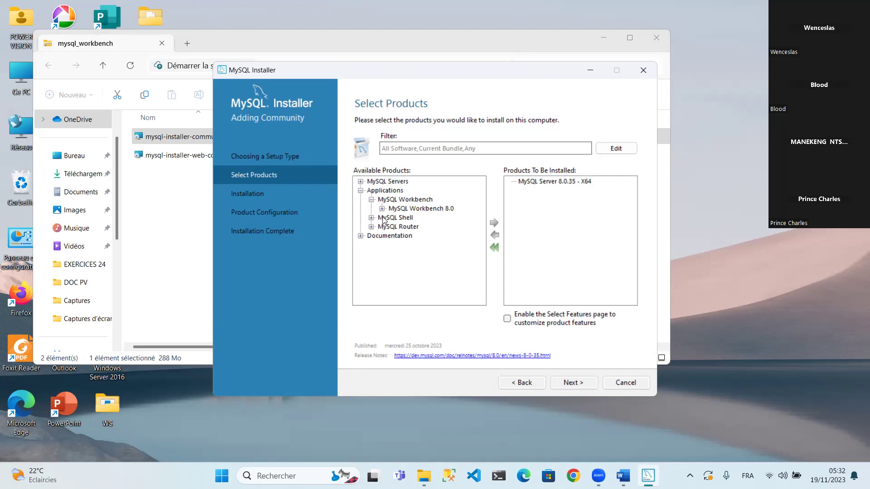
{"action": "left_click", "coordinate": [383, 209]}
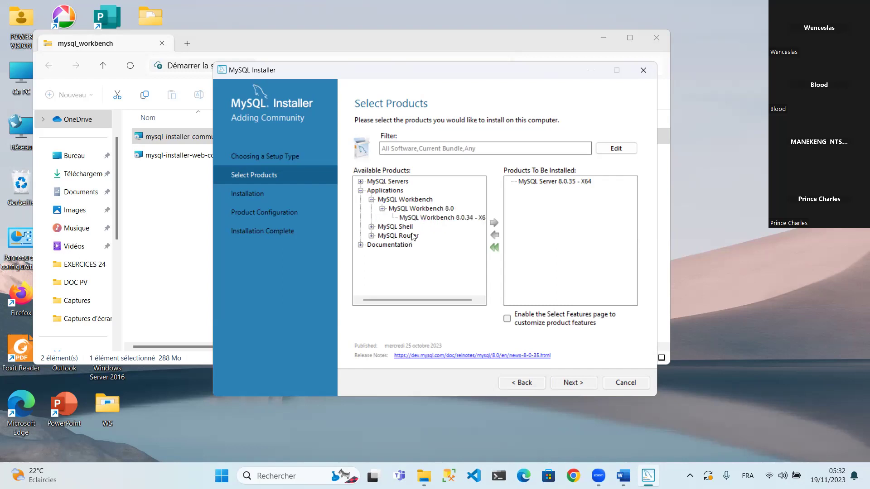
{"action": "left_click", "coordinate": [453, 218]}
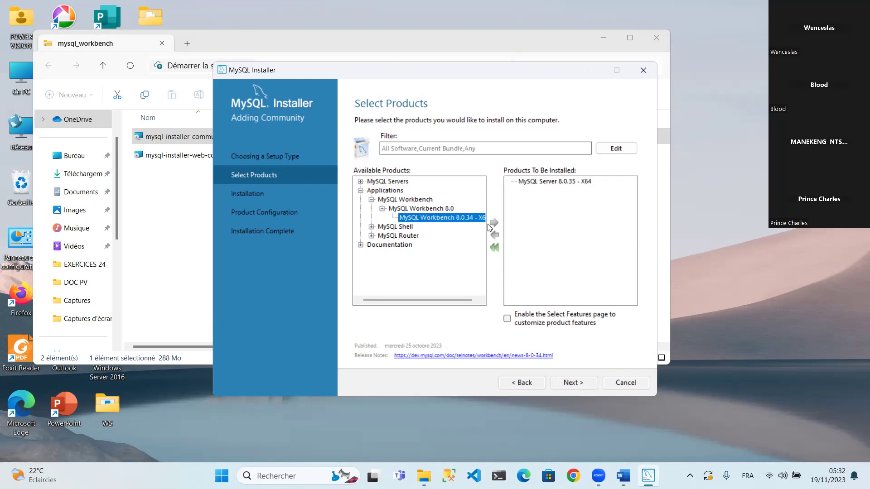
{"action": "left_click", "coordinate": [494, 223]}
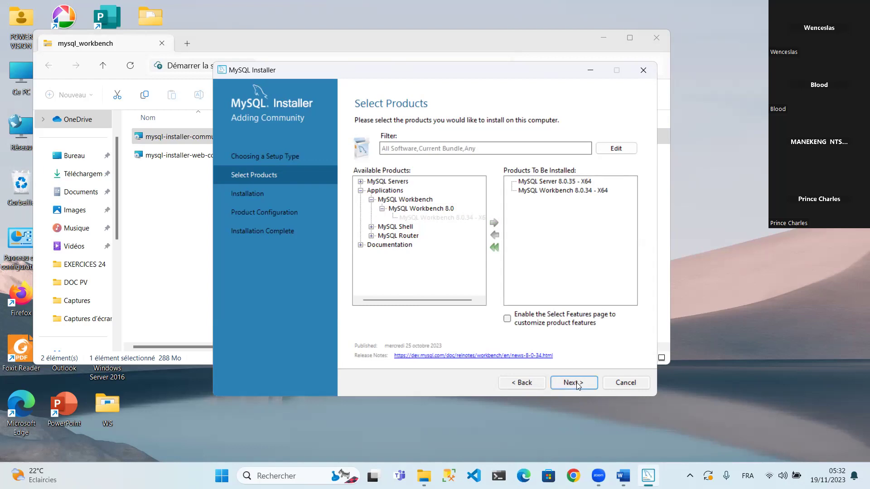
{"action": "left_click", "coordinate": [573, 382]}
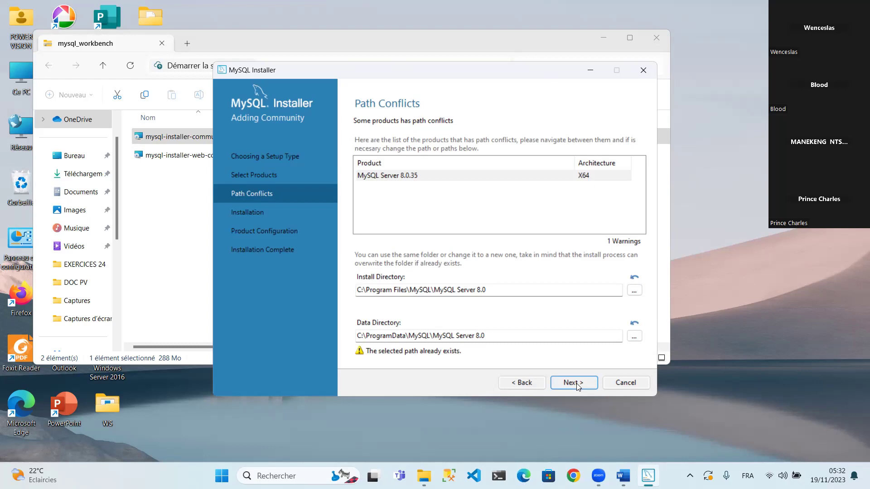
- Keep the existing install paths despite the conflict warning and execute the installation of both products
{"action": "left_click", "coordinate": [423, 475]}
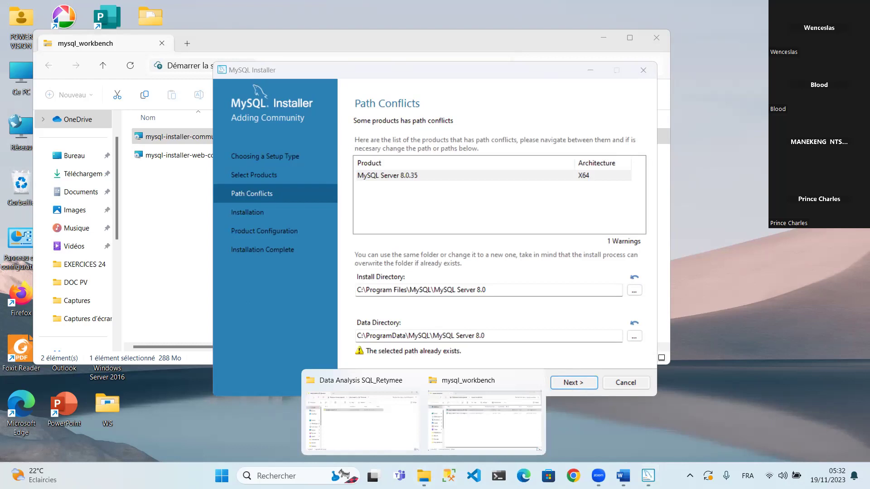
{"action": "left_click", "coordinate": [571, 383]}
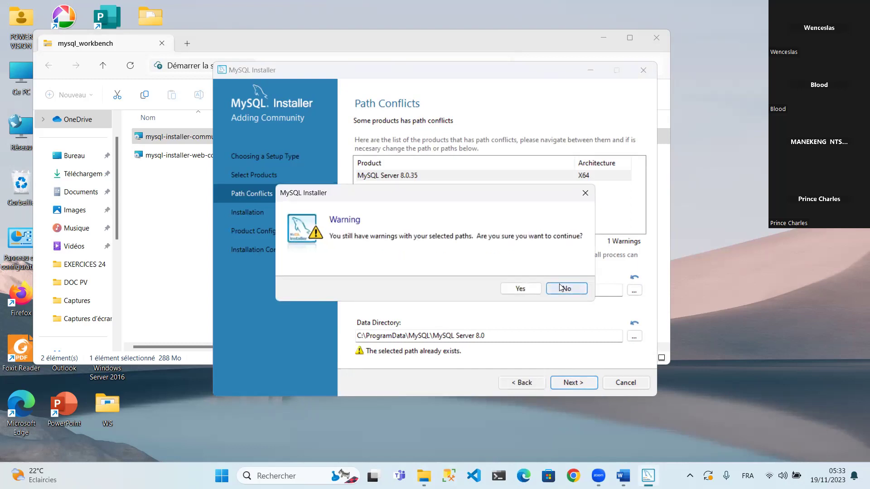
{"action": "left_click", "coordinate": [521, 289]}
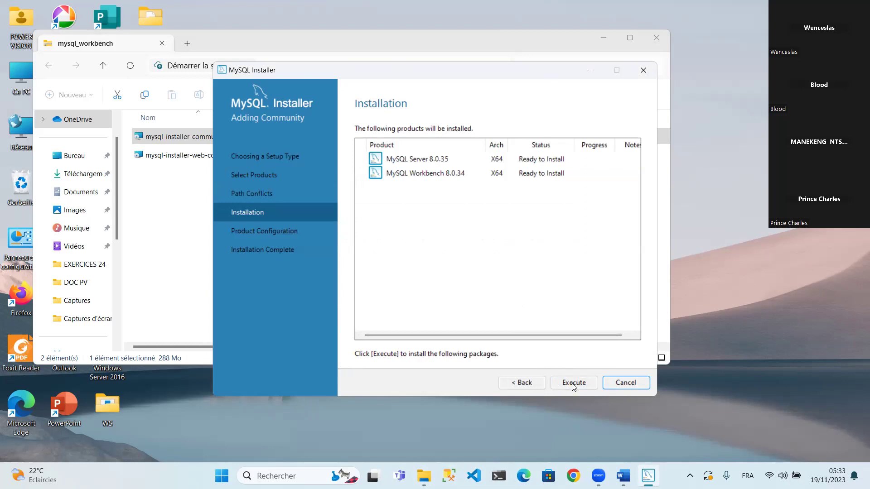
{"action": "left_click", "coordinate": [573, 384]}
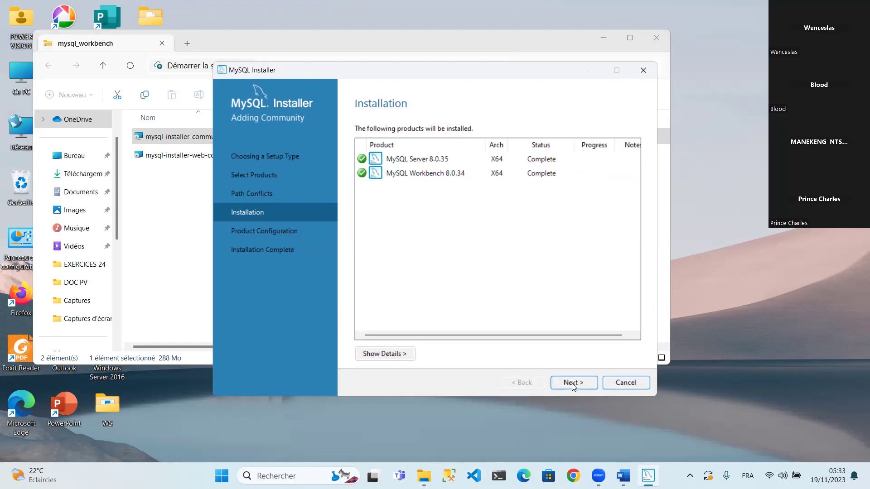
- Configure MySQL Server 8.0.35, continuing past the unhandled-exception error to Installation Complete
{"action": "left_click", "coordinate": [572, 383]}
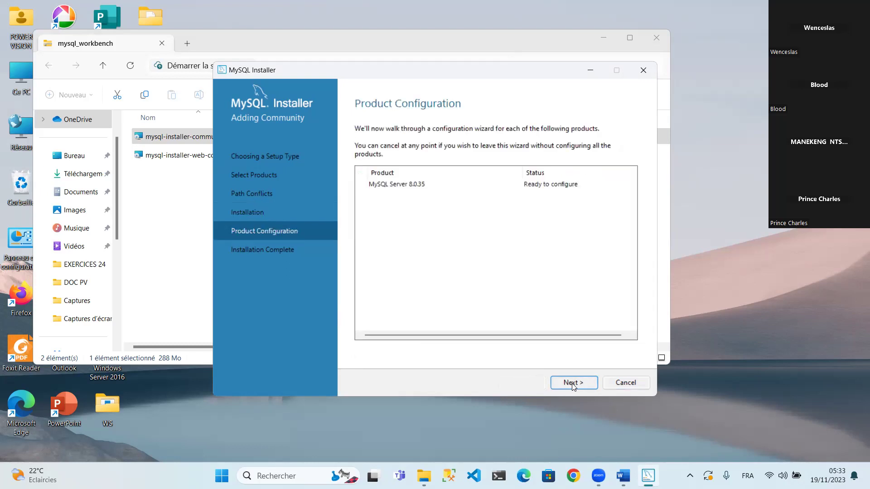
{"action": "left_click", "coordinate": [572, 384]}
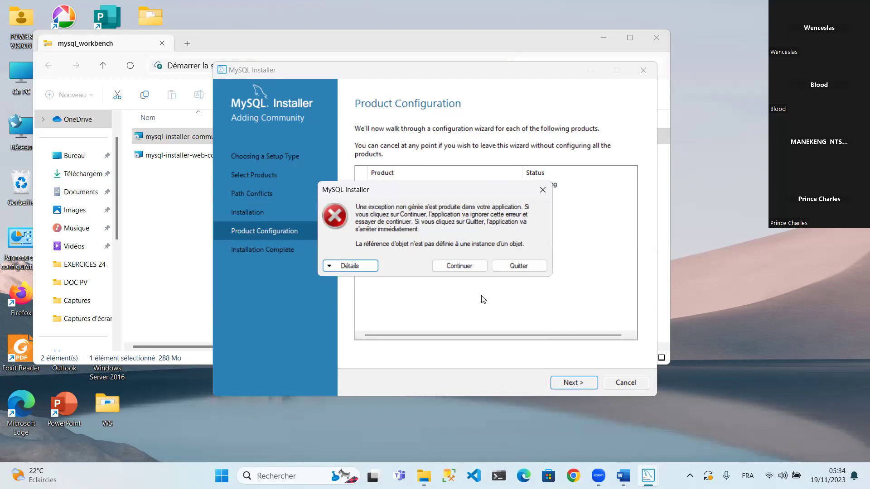
{"action": "left_click", "coordinate": [464, 267]}
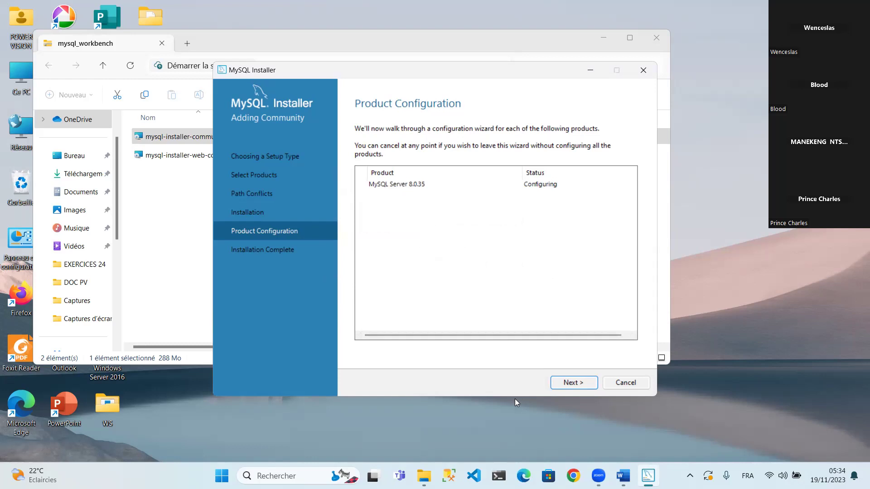
{"action": "left_click", "coordinate": [571, 386]}
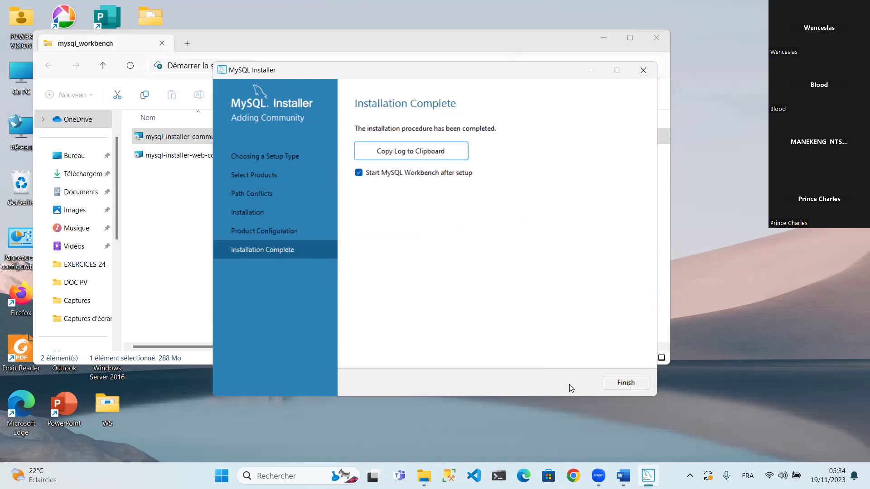
- Finish the installer to launch Workbench and open the 127.0.0.1:3306 connection
{"action": "left_click", "coordinate": [623, 381]}
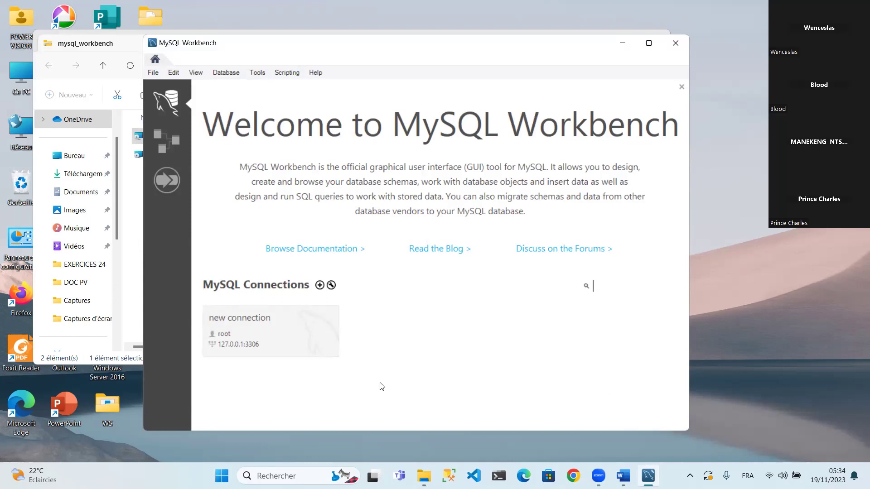
{"action": "left_click", "coordinate": [242, 341]}
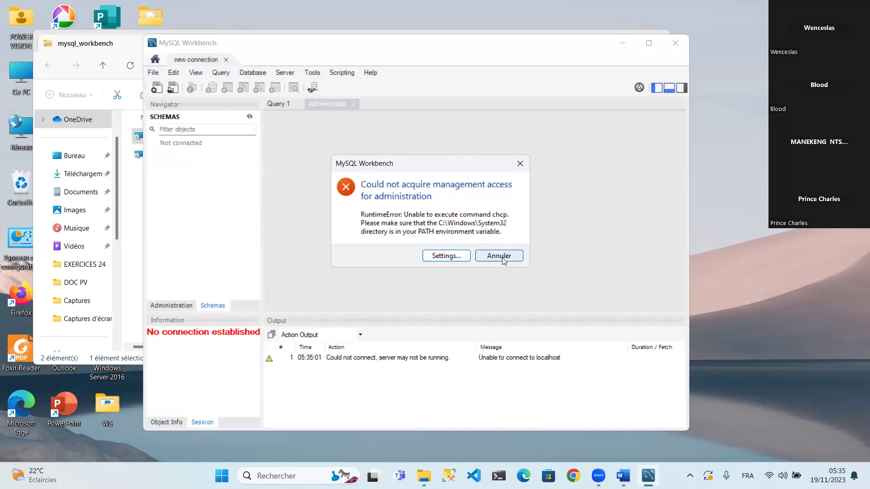
- Cancel the Workbench management access error and bring up Windows search
{"action": "left_click", "coordinate": [500, 256]}
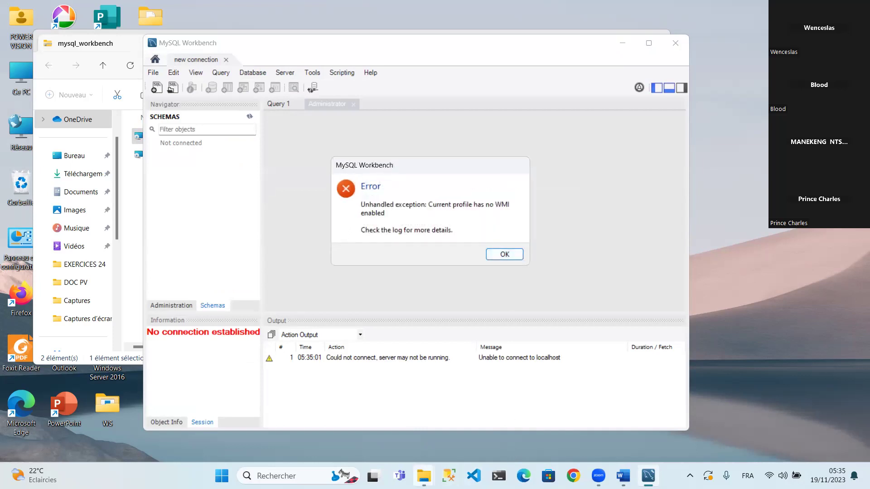
{"action": "mouse_move", "coordinate": [423, 475]}
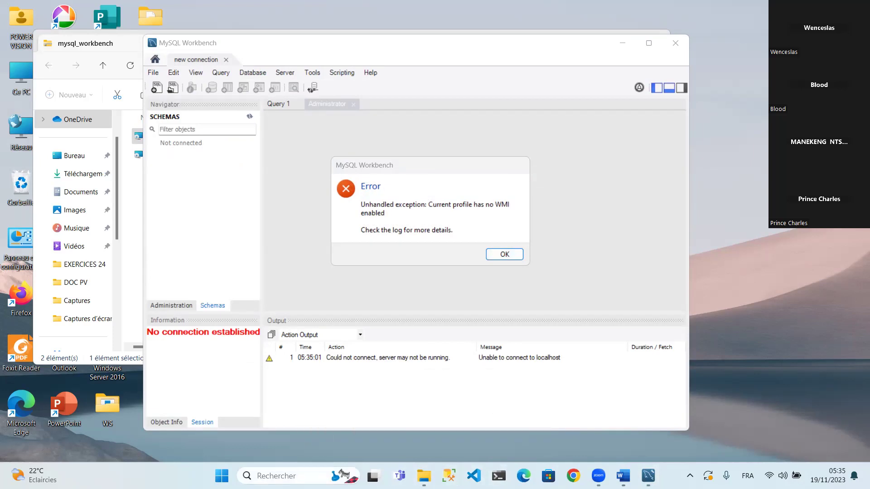
{"action": "key", "text": "super+s"}
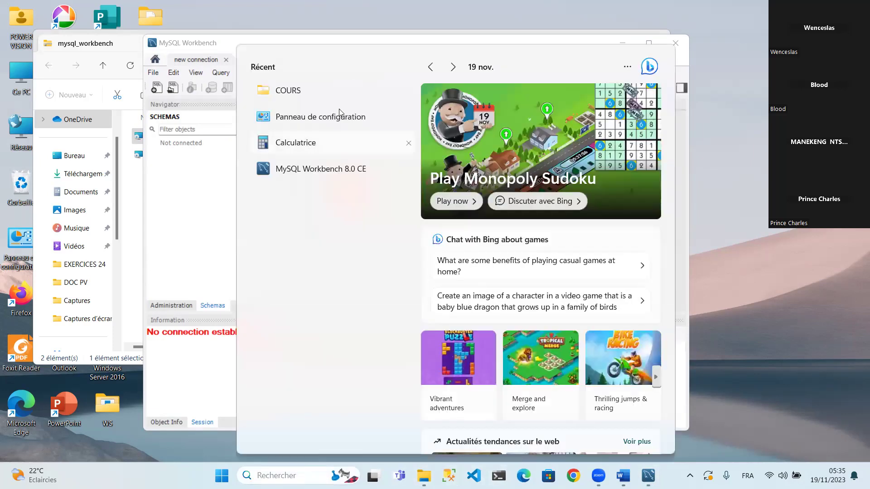
- Open Control Panel's installed programs list and browse the MySQL entries
{"action": "left_click", "coordinate": [340, 114]}
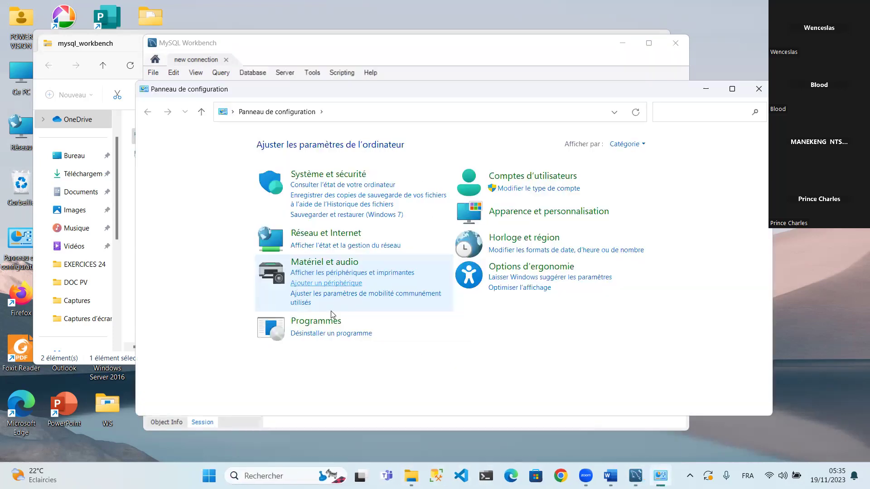
{"action": "left_click", "coordinate": [330, 334]}
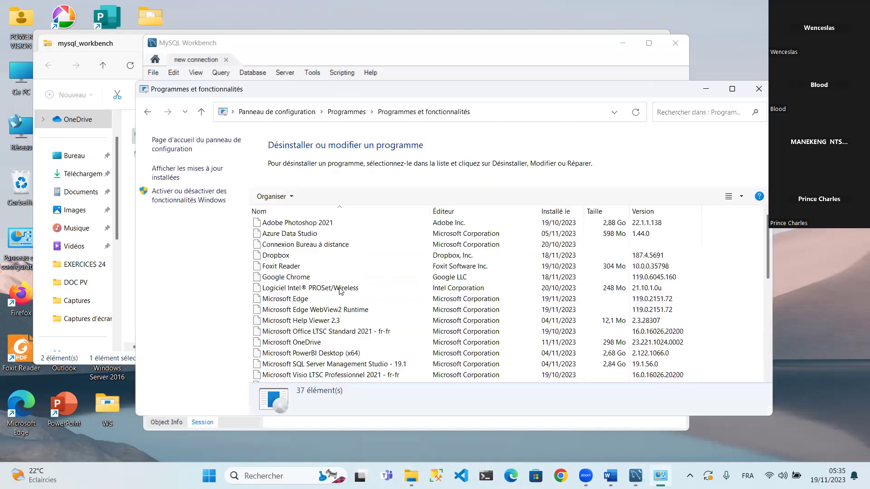
{"action": "scroll", "coordinate": [341, 290], "scroll_direction": "down", "scroll_amount": 5}
{"action": "scroll", "coordinate": [355, 275], "scroll_direction": "down", "scroll_amount": 5}
{"action": "scroll", "coordinate": [356, 275], "scroll_direction": "up", "scroll_amount": 7}
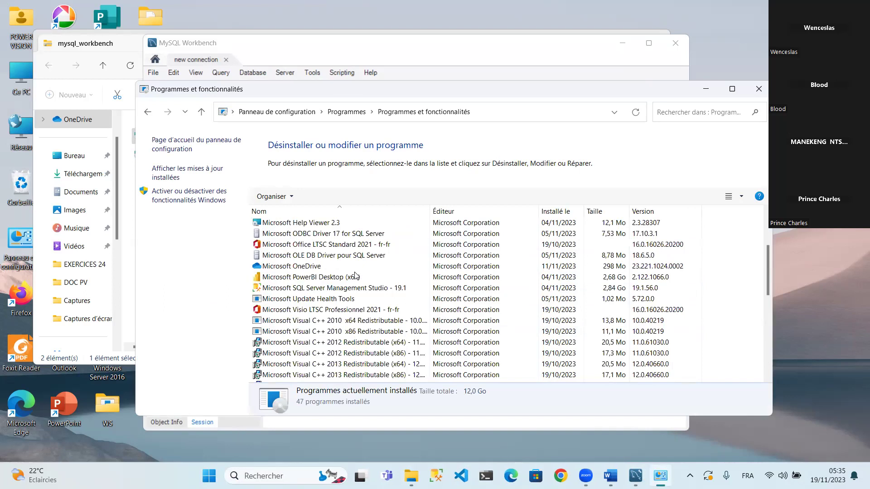
{"action": "scroll", "coordinate": [356, 275], "scroll_direction": "down", "scroll_amount": 7}
{"action": "scroll", "coordinate": [356, 275], "scroll_direction": "down", "scroll_amount": 1}
{"action": "scroll", "coordinate": [356, 275], "scroll_direction": "up", "scroll_amount": 2}
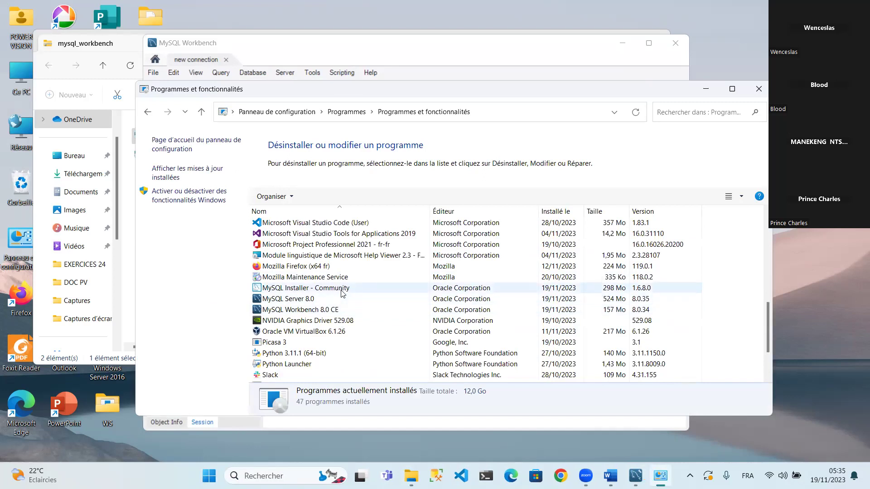
- Uninstall MySQL Installer - Community and MySQL Server 8.0, confirming each with Oui
{"action": "left_click", "coordinate": [342, 291]}
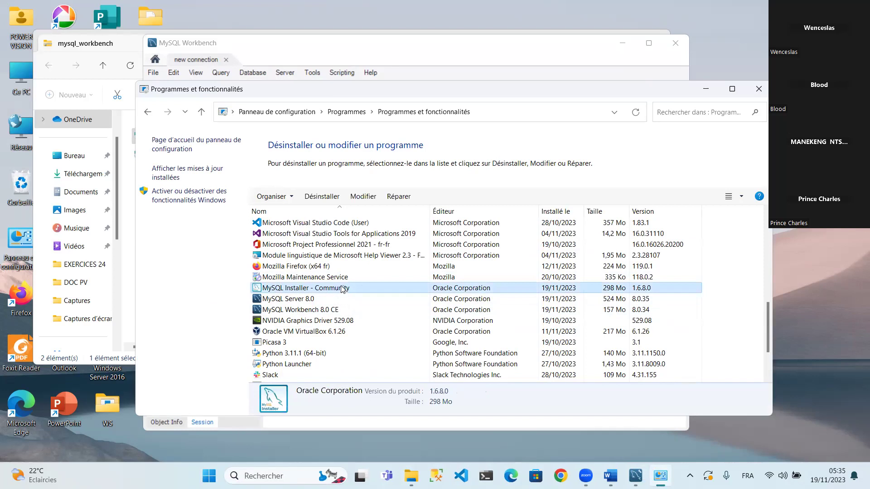
{"action": "left_click", "coordinate": [320, 199]}
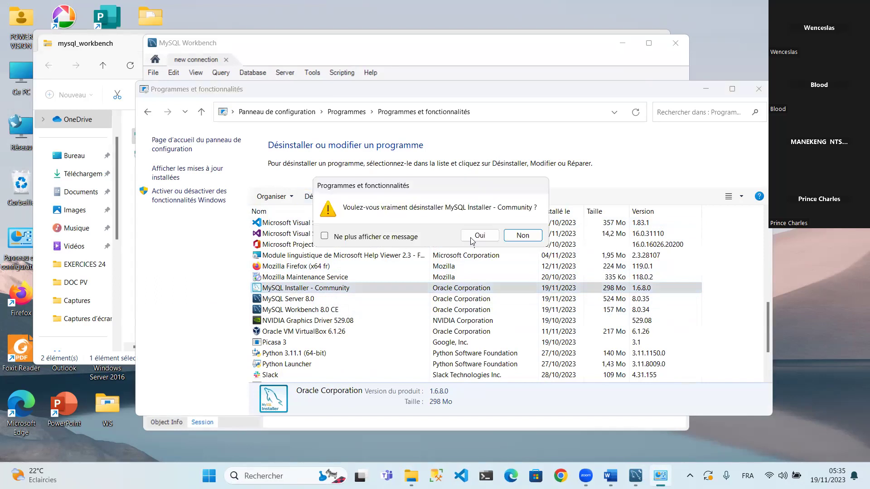
{"action": "left_click", "coordinate": [479, 239]}
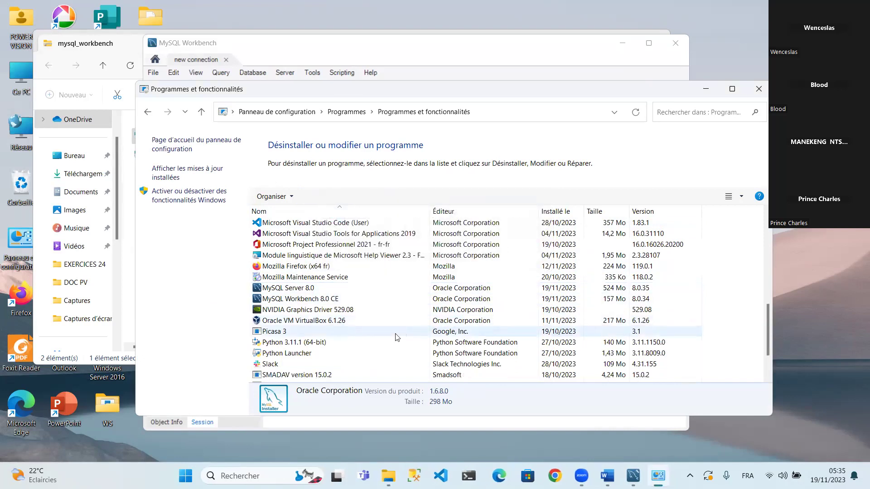
{"action": "left_click", "coordinate": [304, 288]}
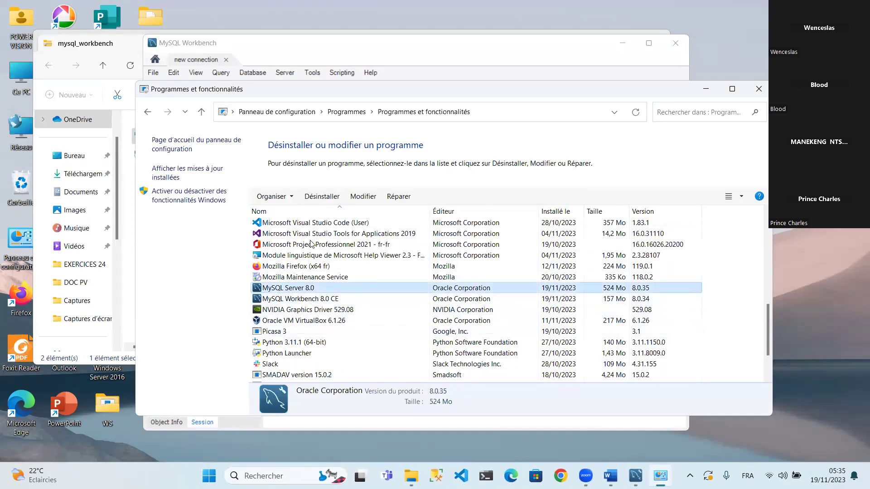
{"action": "left_click", "coordinate": [321, 198]}
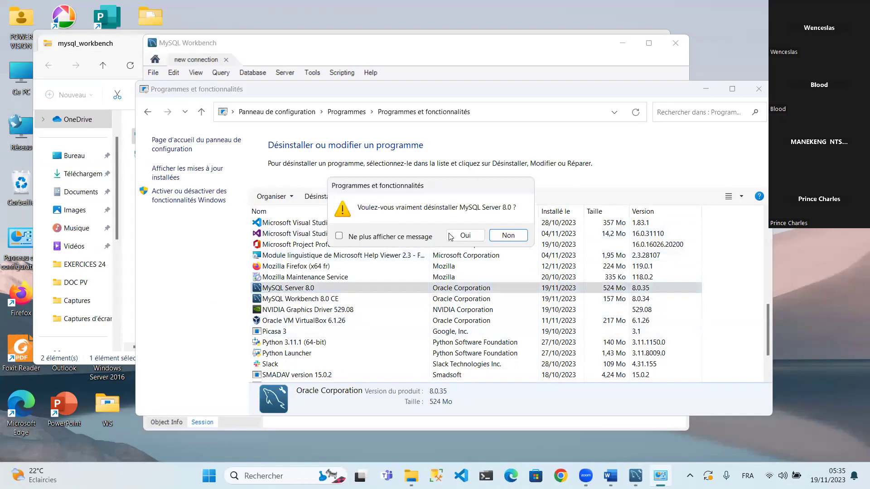
{"action": "left_click", "coordinate": [460, 234]}
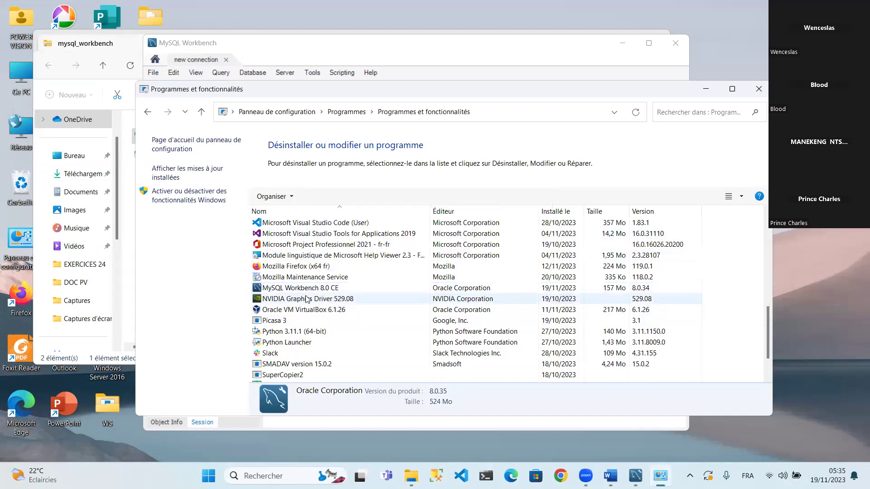
{"action": "left_click", "coordinate": [304, 288]}
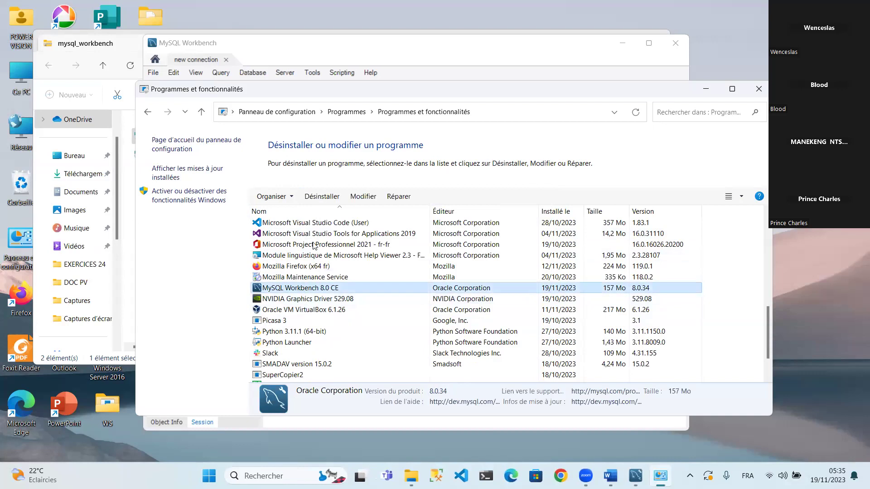
- Uninstall MySQL Workbench 8.0 CE, letting it close the app and declining an immediate restart
{"action": "left_click", "coordinate": [321, 196]}
{"action": "left_click", "coordinate": [474, 235]}
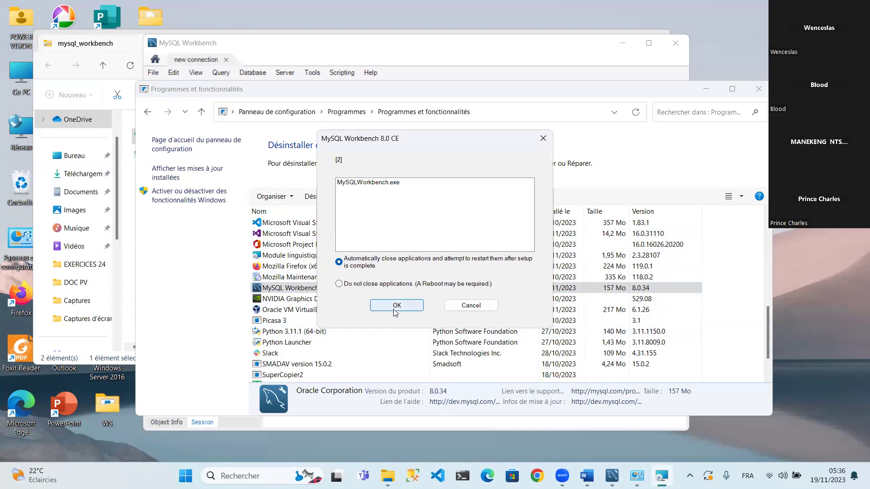
{"action": "left_click", "coordinate": [394, 311]}
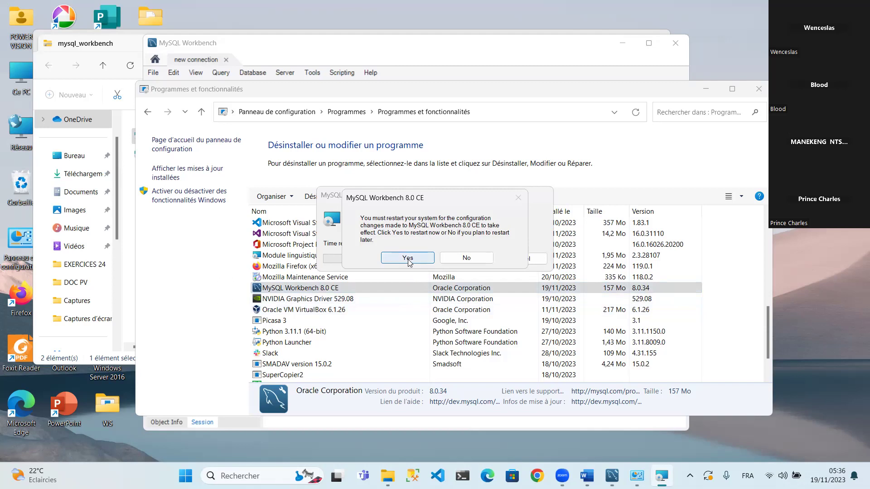
{"action": "left_click", "coordinate": [462, 258]}
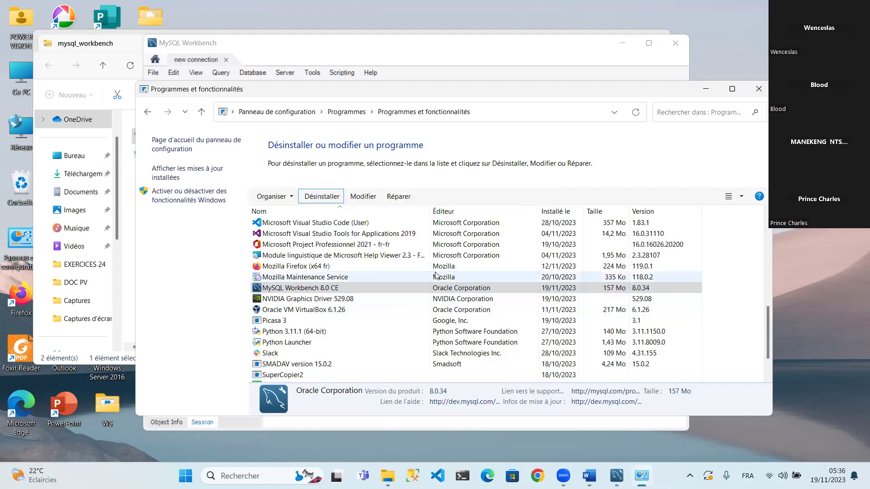
- Retry removing Workbench, acknowledge it is already uninstalled, and check the programs list
{"action": "left_click", "coordinate": [339, 289]}
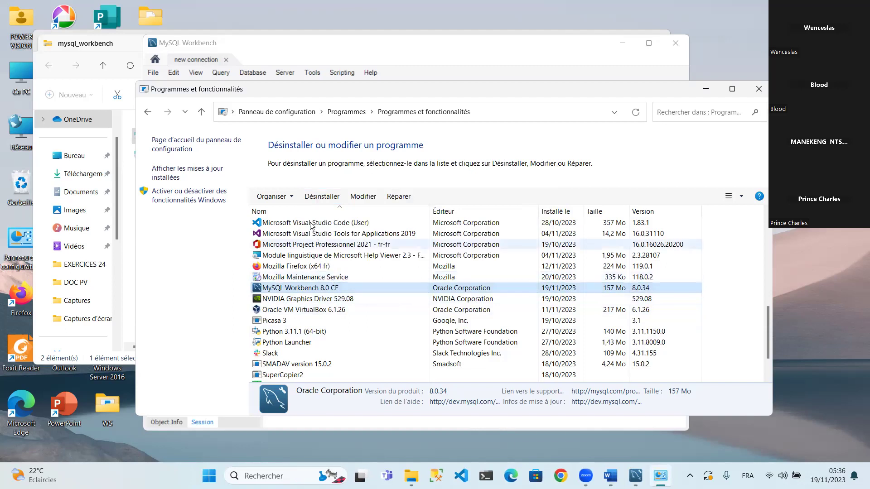
{"action": "left_click", "coordinate": [308, 199]}
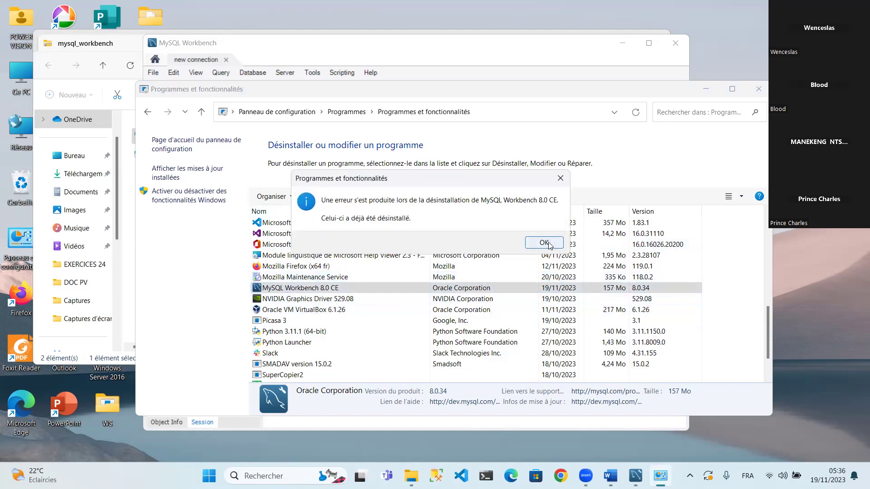
{"action": "left_click", "coordinate": [544, 242]}
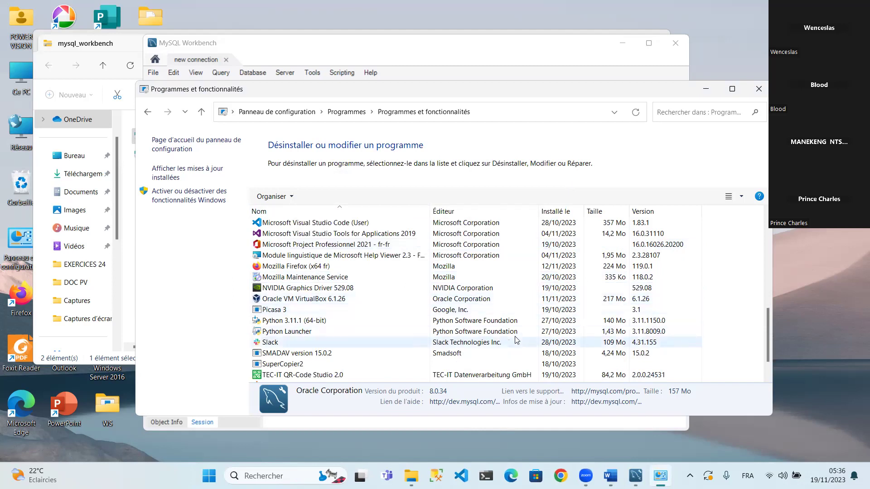
{"action": "scroll", "coordinate": [517, 340], "scroll_direction": "down", "scroll_amount": 1}
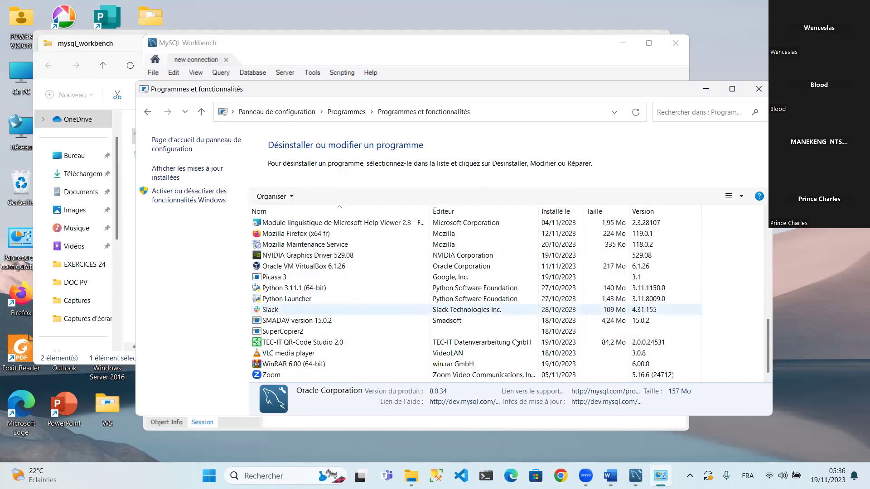
{"action": "scroll", "coordinate": [517, 342], "scroll_direction": "up", "scroll_amount": 4}
{"action": "scroll", "coordinate": [517, 343], "scroll_direction": "up", "scroll_amount": 6}
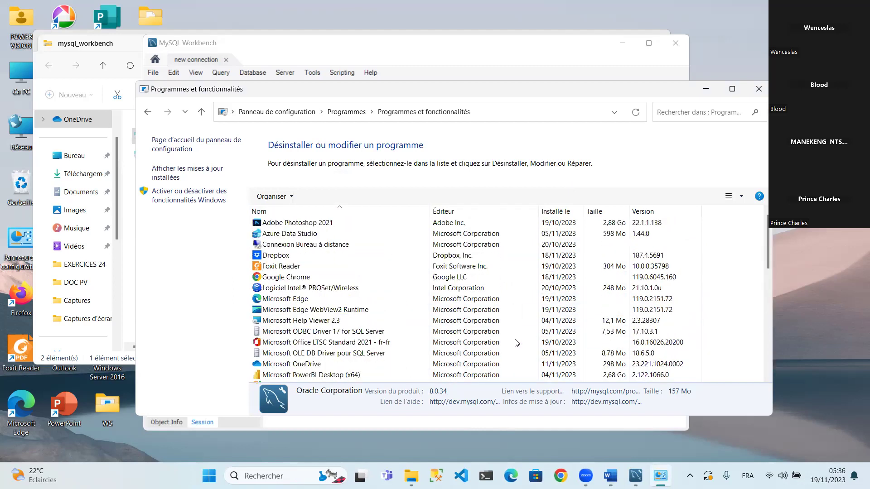
{"action": "scroll", "coordinate": [516, 343], "scroll_direction": "down", "scroll_amount": 1}
{"action": "scroll", "coordinate": [517, 343], "scroll_direction": "up", "scroll_amount": 1}
{"action": "scroll", "coordinate": [517, 342], "scroll_direction": "down", "scroll_amount": 4}
{"action": "scroll", "coordinate": [517, 309], "scroll_direction": "down", "scroll_amount": 6}
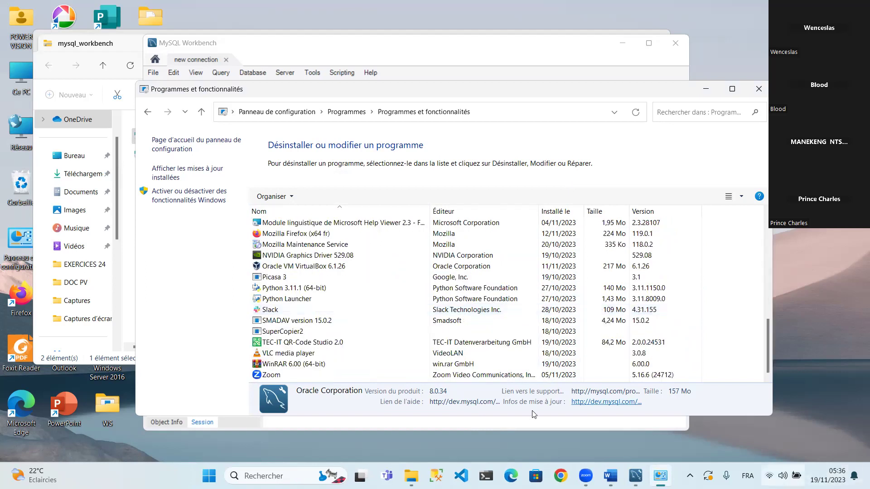
{"action": "key", "text": "super"}
- Restart the PC using Redémarrer in the Start menu power options
{"action": "left_click", "coordinate": [575, 436]}
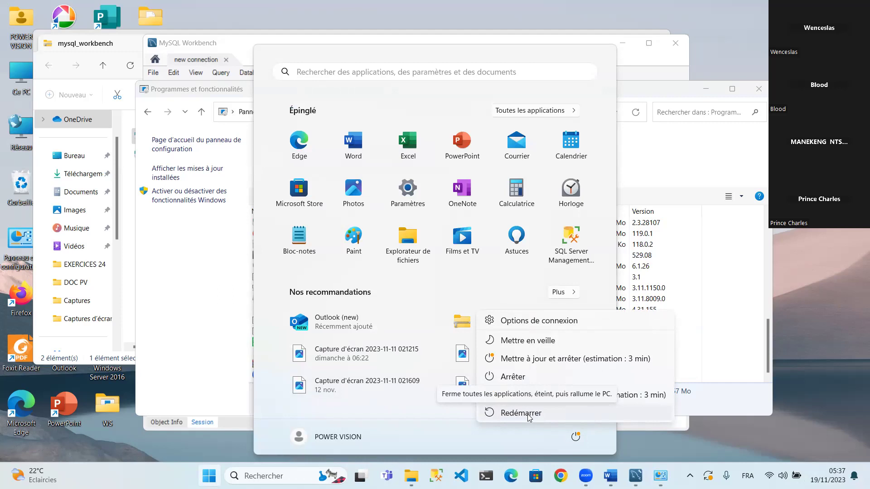
{"action": "left_click", "coordinate": [521, 412]}
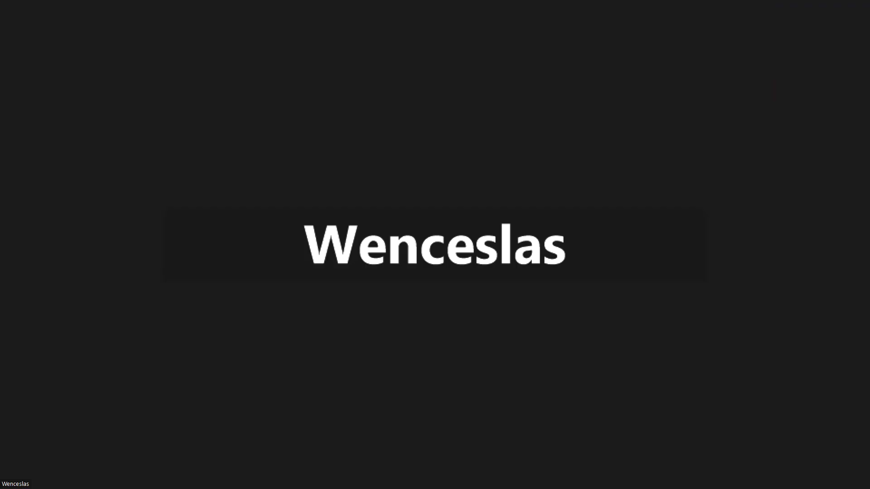
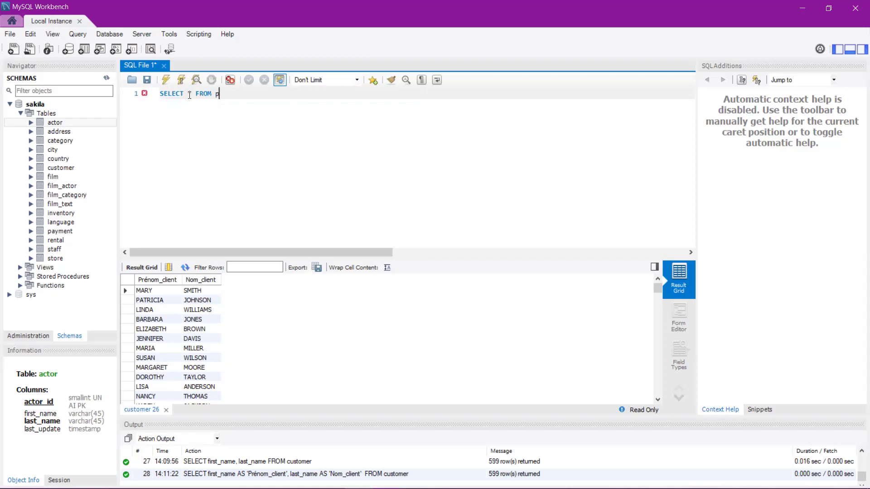
- Complete the query as SELECT * FROM payment; and run it to list all 16044 payments
{"action": "type", "text": ";"}
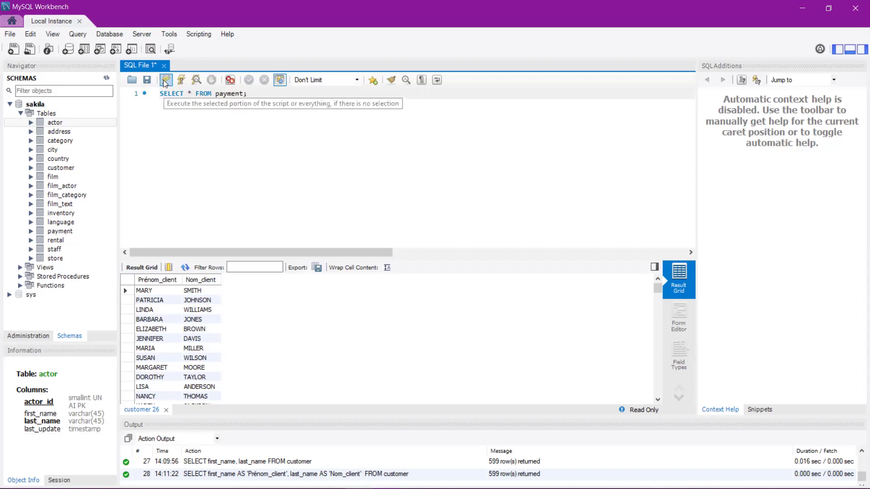
{"action": "left_click", "coordinate": [165, 81]}
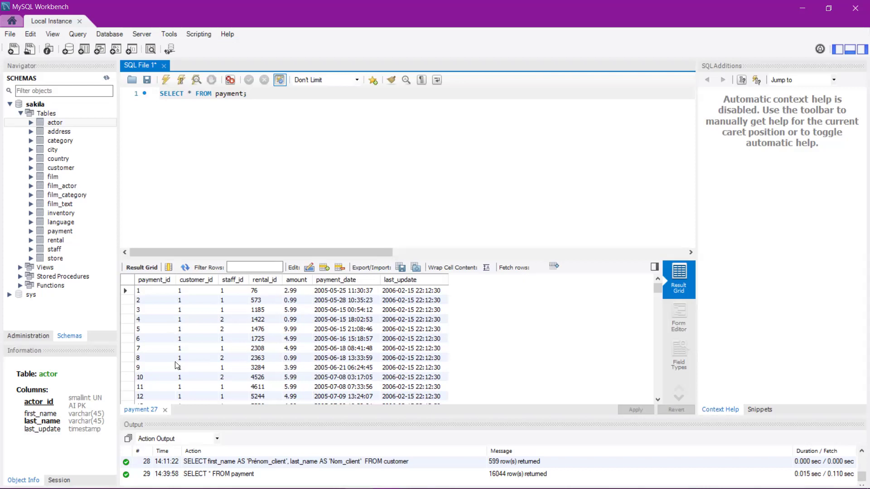
- Rewrite line 1 as SELECT COUNT(*) FROM payment; and dismiss the autocomplete list
{"action": "left_click", "coordinate": [189, 92]}
{"action": "type", "text": "("}
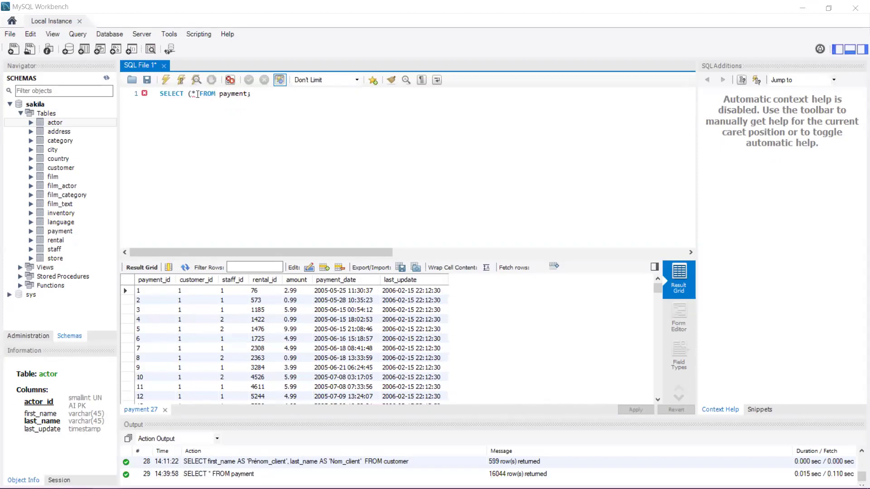
{"action": "left_click", "coordinate": [197, 94]}
{"action": "type", "text": ")"}
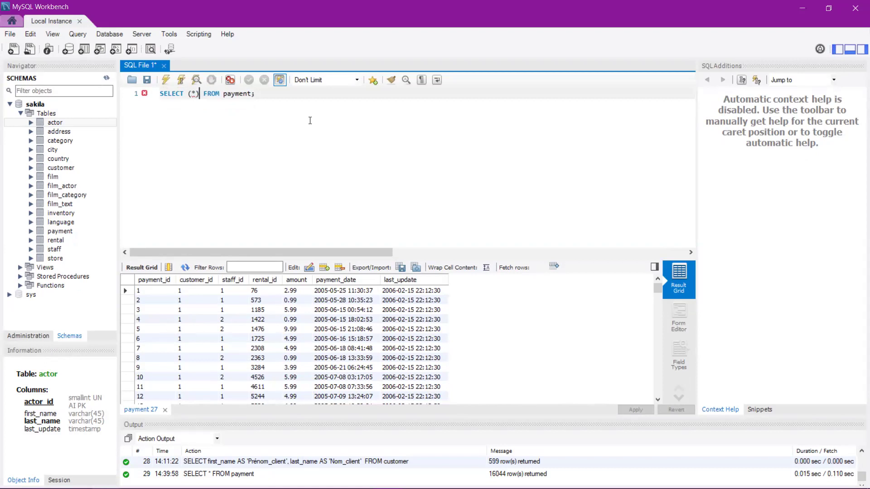
{"action": "left_click", "coordinate": [188, 94]}
{"action": "type", "text": "C"}
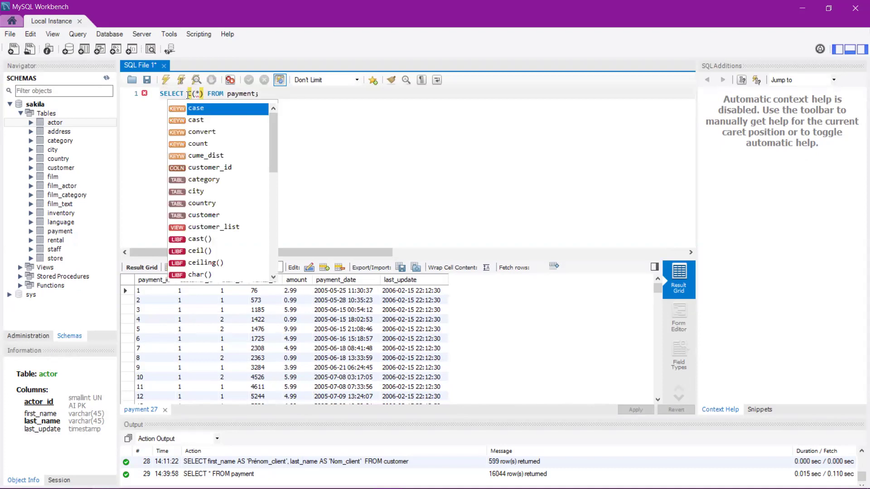
{"action": "type", "text": "OUNT"}
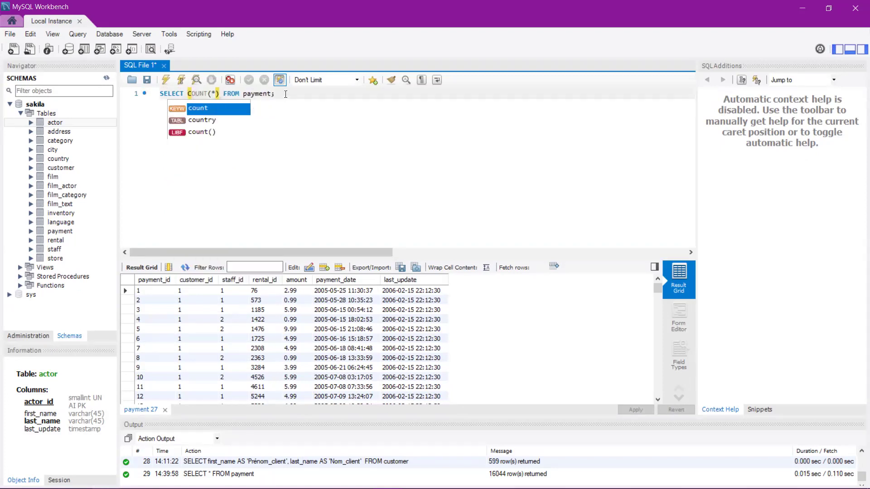
{"action": "key", "text": "Escape"}
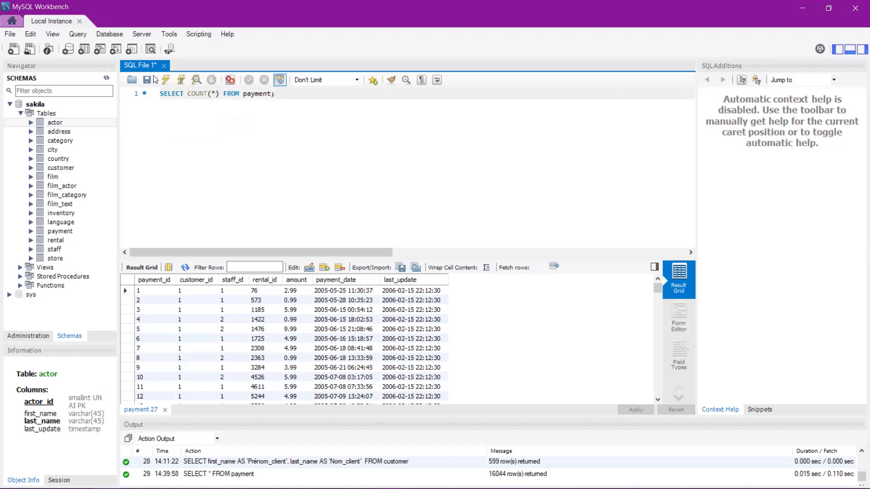
- Run SELECT COUNT(*) FROM payment to get 16044, then retype the asterisk inside COUNT(*)
{"action": "left_click", "coordinate": [166, 82]}
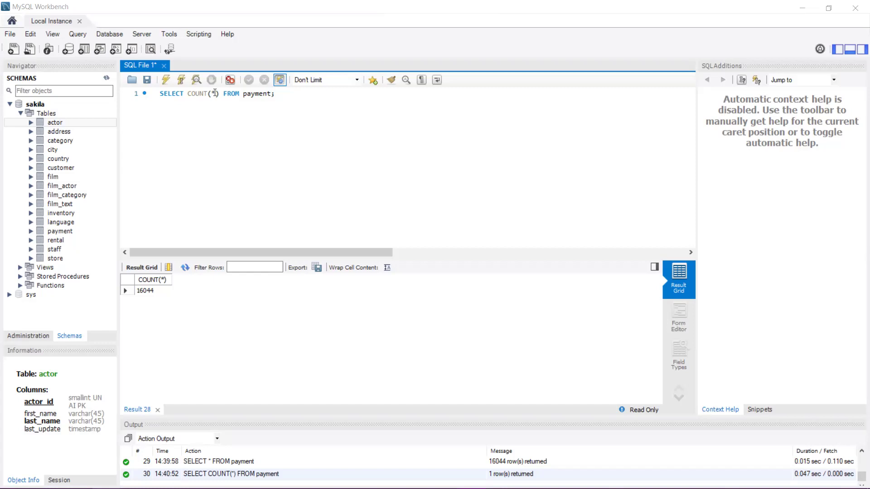
{"action": "left_click", "coordinate": [215, 93]}
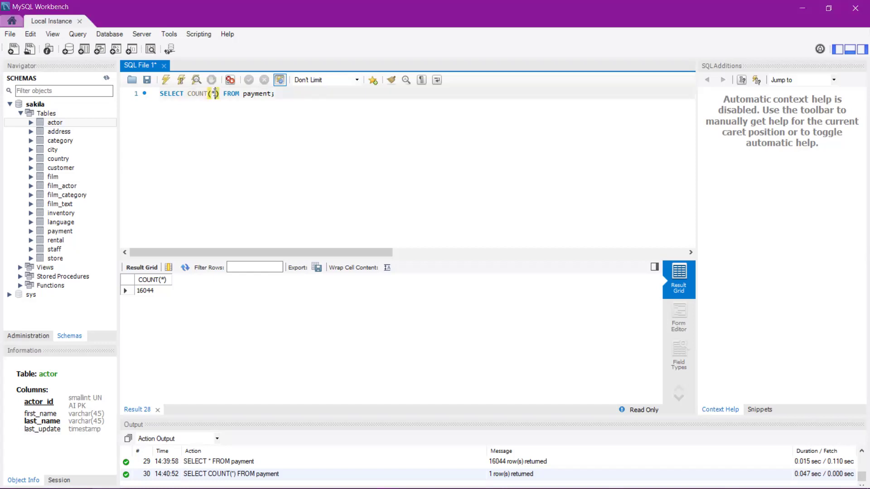
{"action": "key", "text": "BackSpace"}
{"action": "type", "text": "p"}
{"action": "key", "text": "BackSpace"}
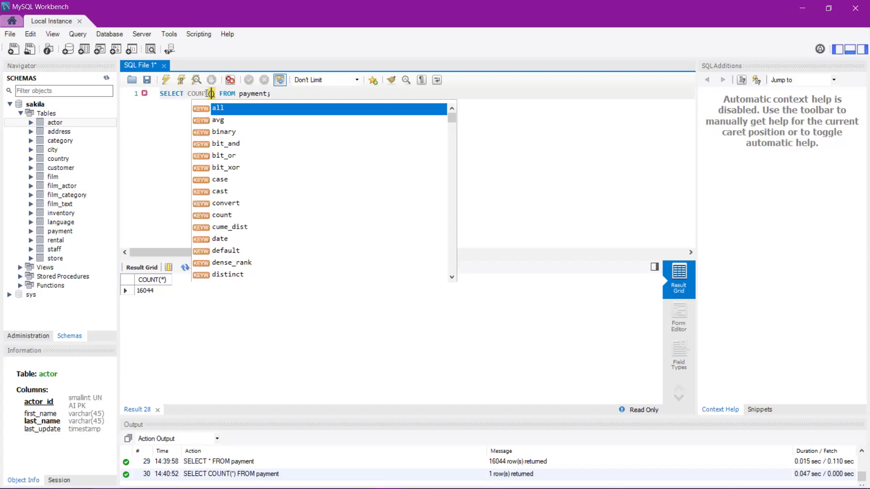
{"action": "type", "text": "*"}
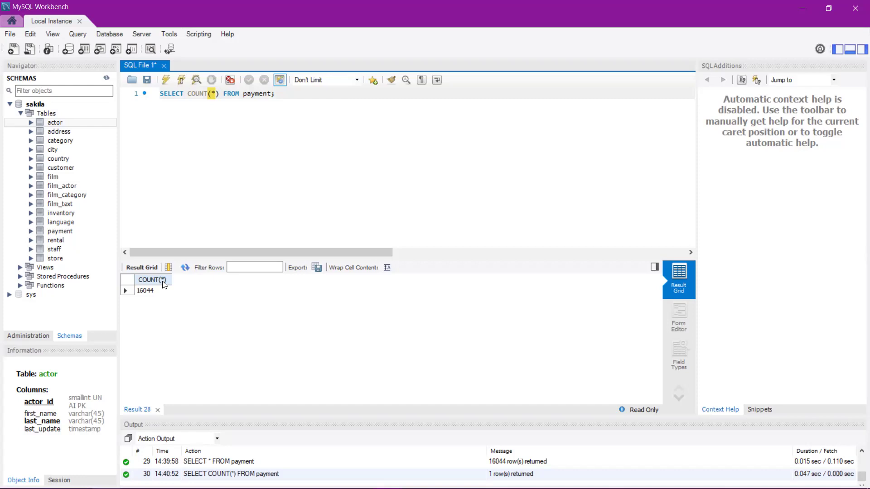
- Put FROM payment on its own line, alias the count AS 'nombre_de_ligne', and run it
{"action": "left_click", "coordinate": [224, 93]}
{"action": "key", "text": "Return"}
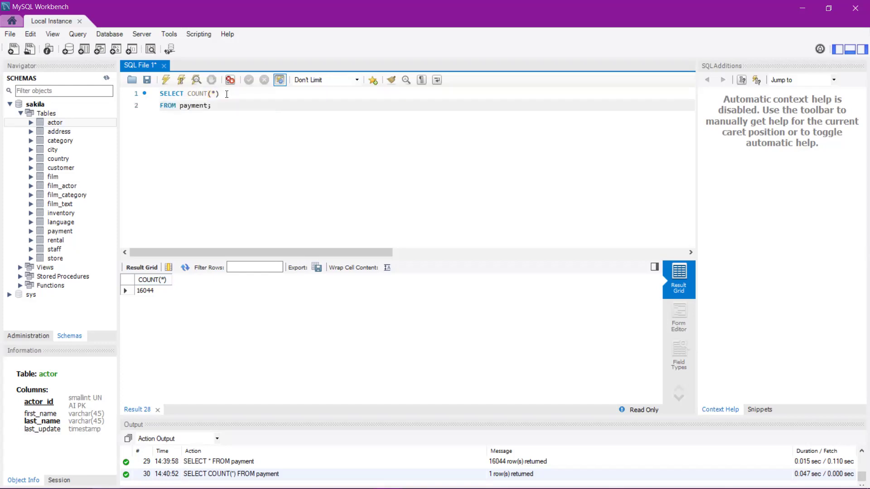
{"action": "left_click", "coordinate": [226, 94]}
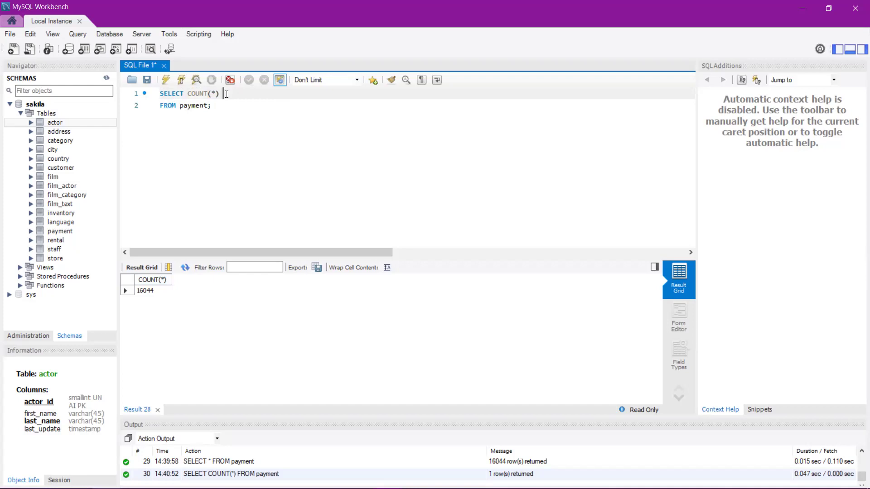
{"action": "type", "text": "AS 'nombre"}
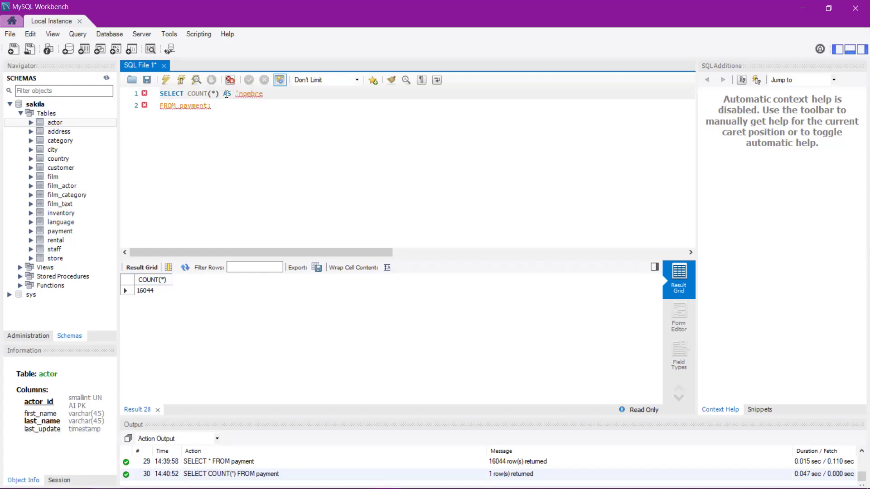
{"action": "type", "text": "_de_ligne'"}
{"action": "left_click", "coordinate": [165, 80]}
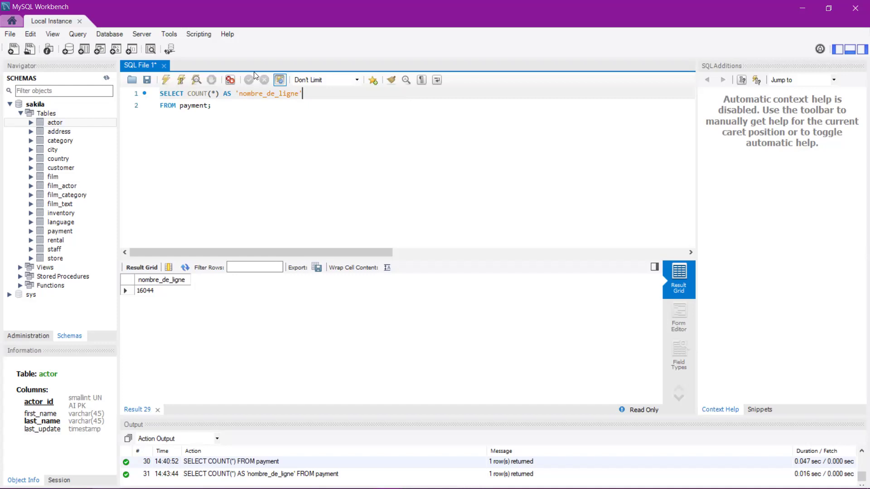
- Replace COUNT(*) on line 1 with a plain asterisk
{"action": "left_click", "coordinate": [212, 93]}
{"action": "triple_click", "coordinate": [216, 93]}
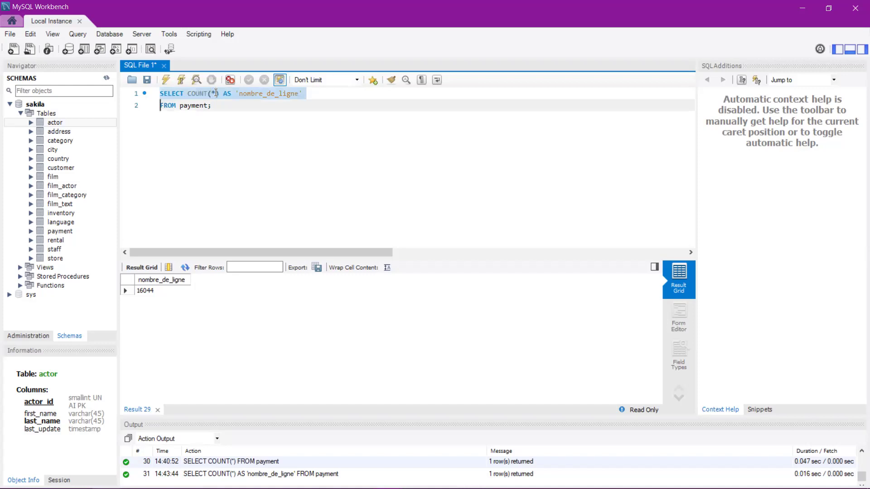
{"action": "left_click", "coordinate": [216, 94]}
{"action": "key", "text": "BackSpace"}
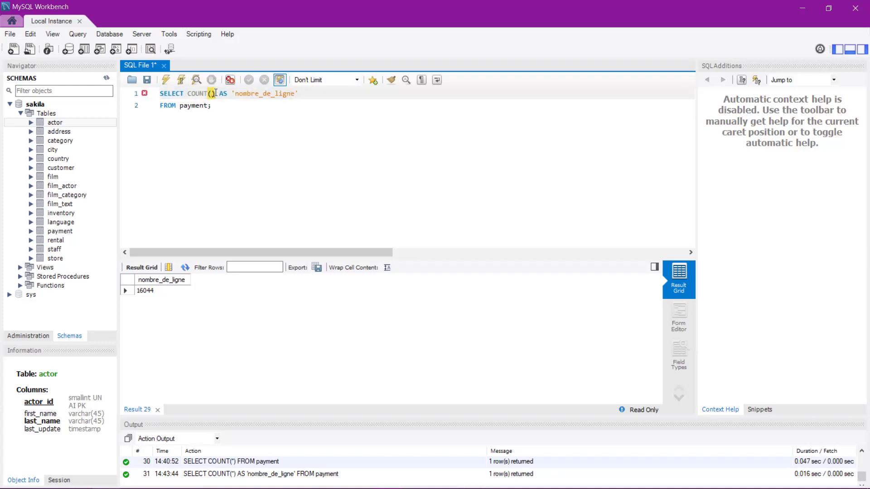
{"action": "key", "text": "BackSpace"}
{"action": "key", "text": "BackSpace"}
{"action": "key", "text": "BackSpace"}
{"action": "key", "text": "BackSpace"}
{"action": "key", "text": "BackSpace"}
{"action": "key", "text": "BackSpace"}
{"action": "key", "text": "BackSpace"}
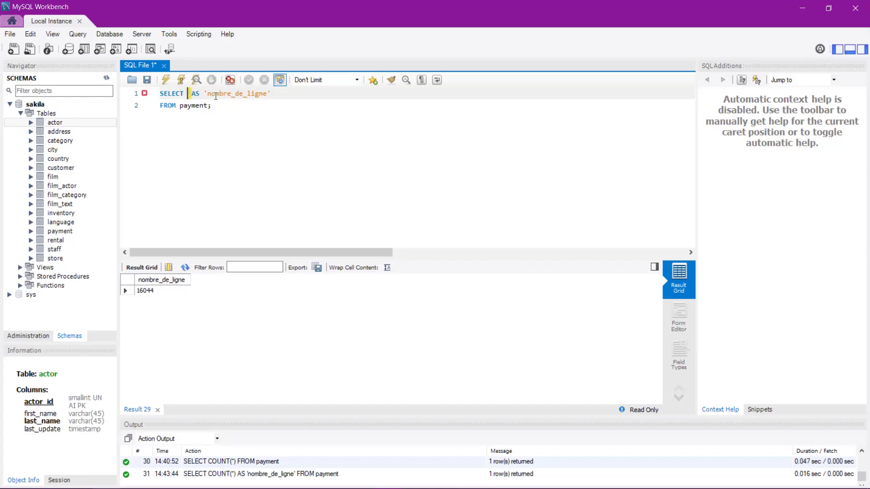
{"action": "type", "text": "µ"}
{"action": "key", "text": "ctrl+space"}
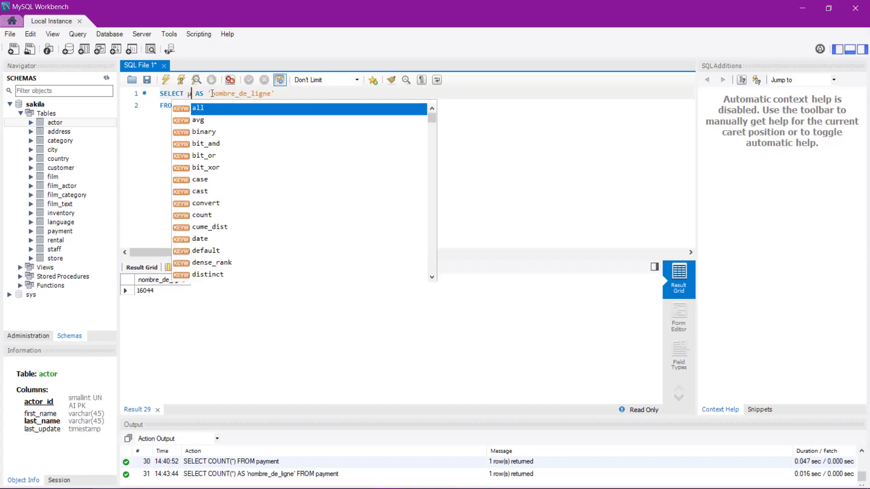
{"action": "key", "text": "BackSpace"}
{"action": "type", "text": "*"}
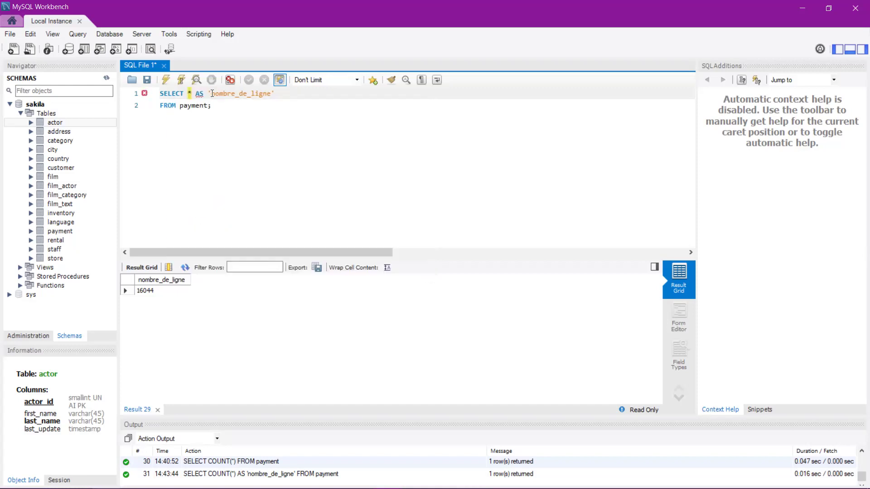
- Delete the alias AS 'nombre_de_ligne' and run SELECT * FROM payment
{"action": "mouse_move", "coordinate": [198, 95]}
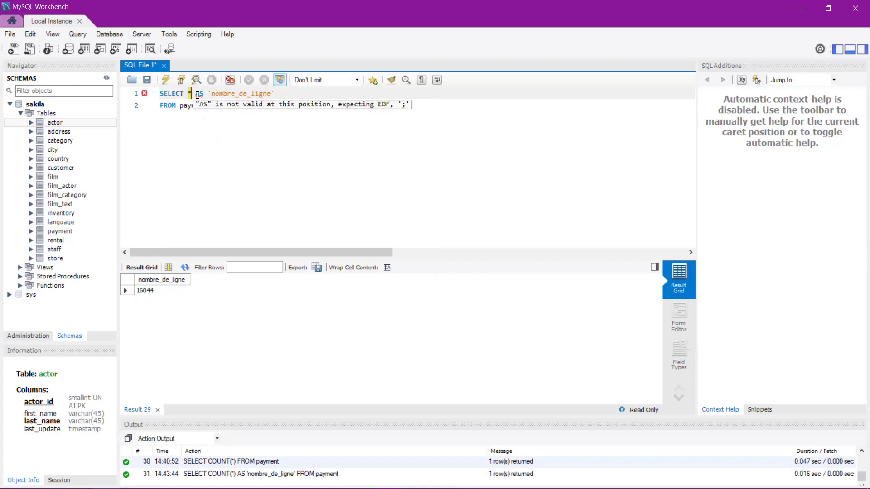
{"action": "left_click_drag", "start_coordinate": [198, 95], "coordinate": [274, 92]}
{"action": "key", "text": "BackSpace"}
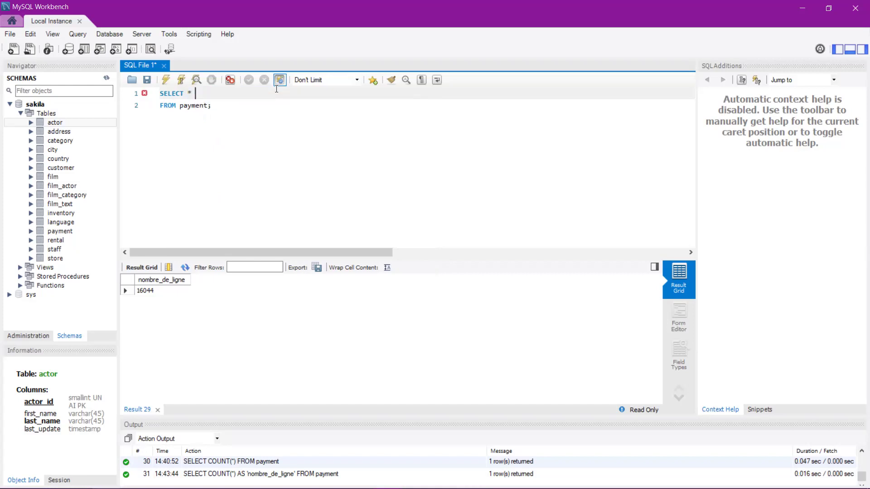
{"action": "left_click", "coordinate": [166, 82]}
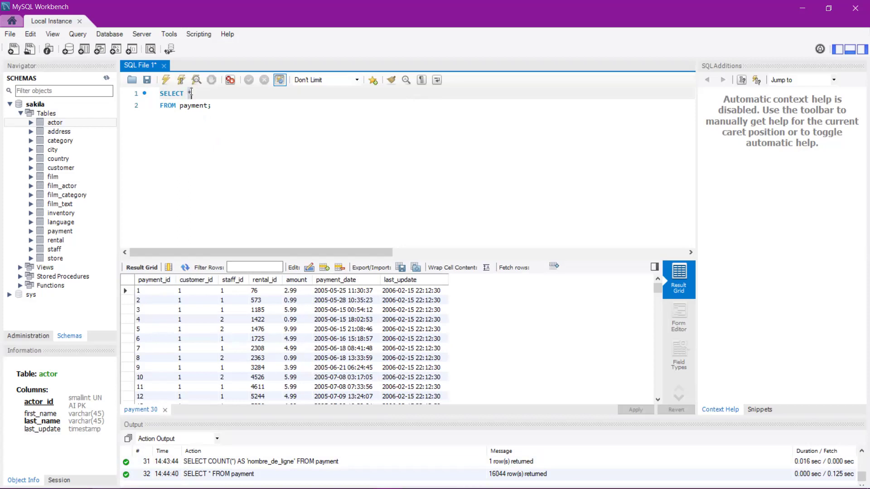
- Change the query to SELECT COUNT(DISTINCT amount) FROM payment; and run it, returning 19
{"action": "key", "text": "BackSpace"}
{"action": "type", "text": "COUNT"}
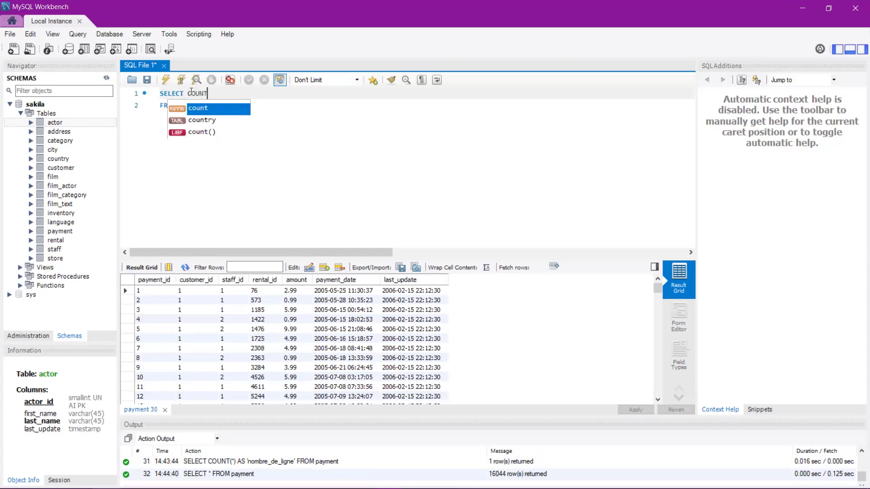
{"action": "type", "text": "5"}
{"action": "key", "text": "BackSpace"}
{"action": "type", "text": "("}
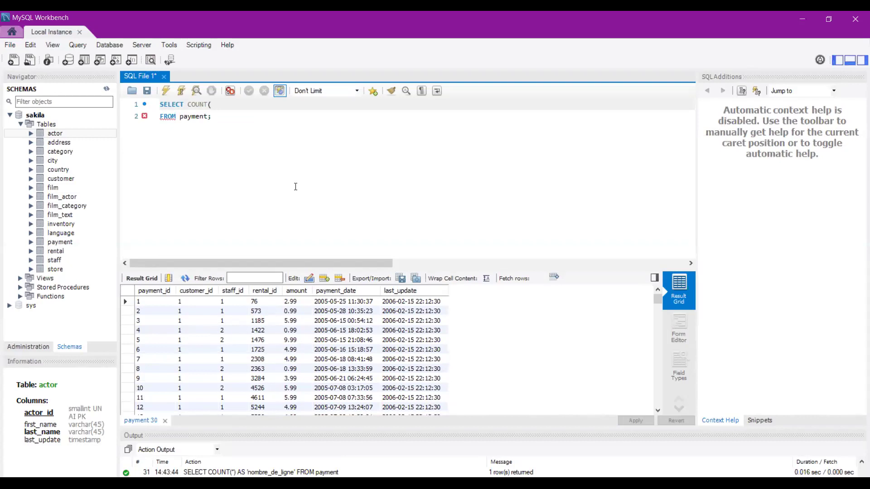
{"action": "type", "text": "*"}
{"action": "key", "text": "BackSpace"}
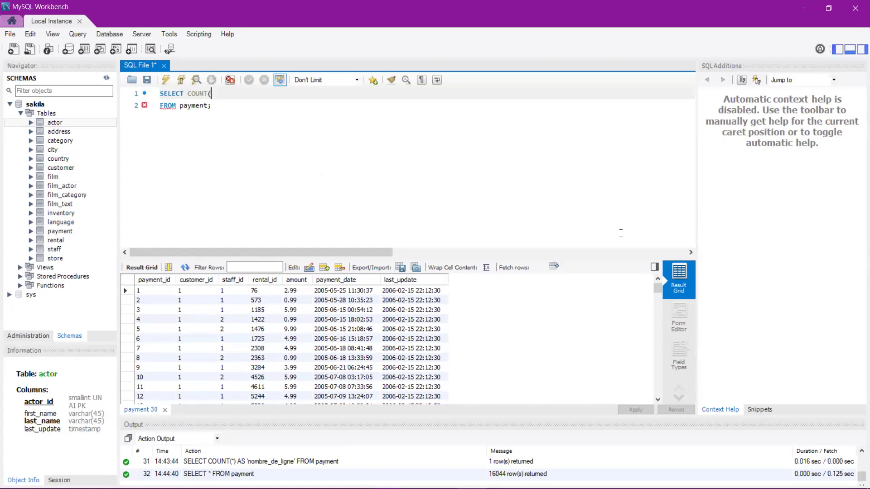
{"action": "left_click", "coordinate": [212, 95]}
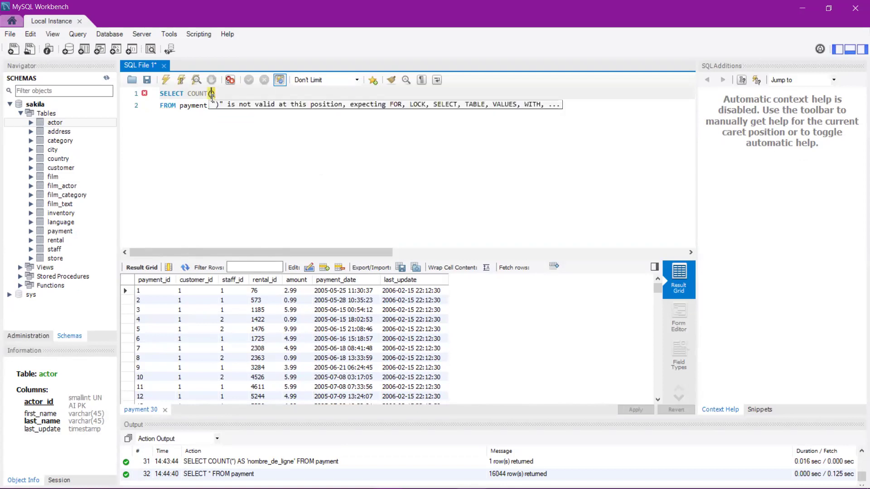
{"action": "type", "text": "DISTINCT"}
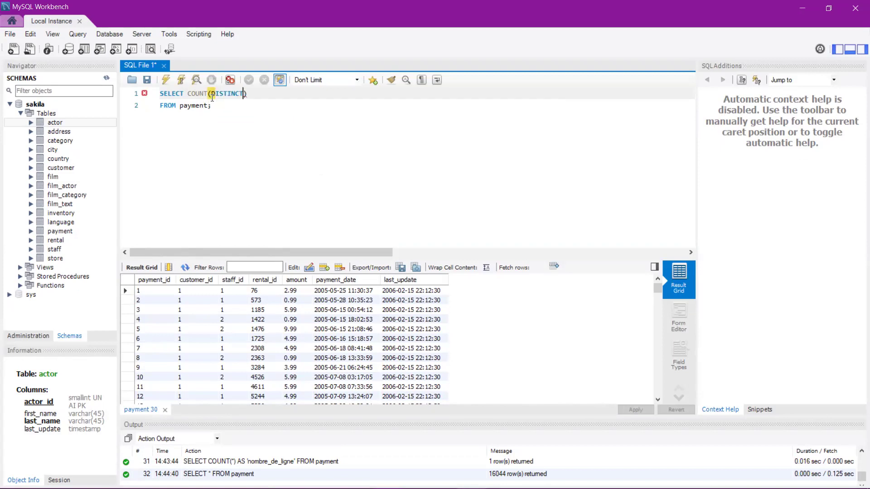
{"action": "type", "text": " amount"}
{"action": "left_click", "coordinate": [220, 109]}
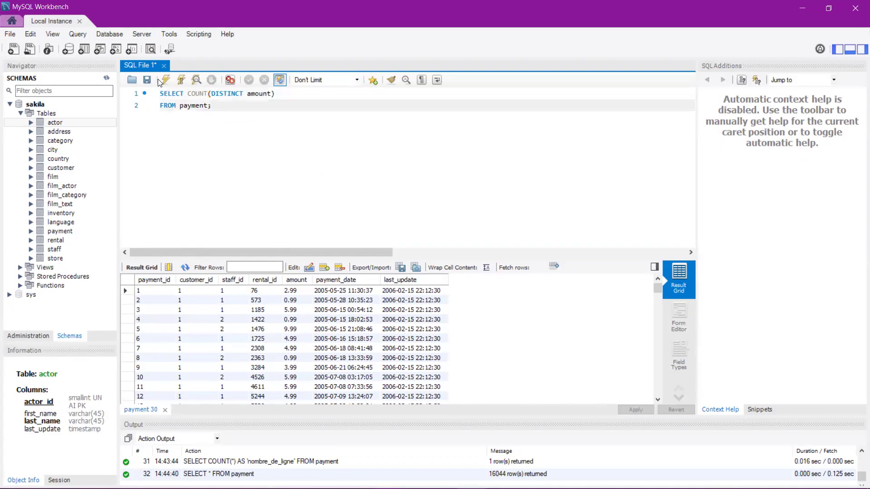
{"action": "left_click", "coordinate": [167, 81]}
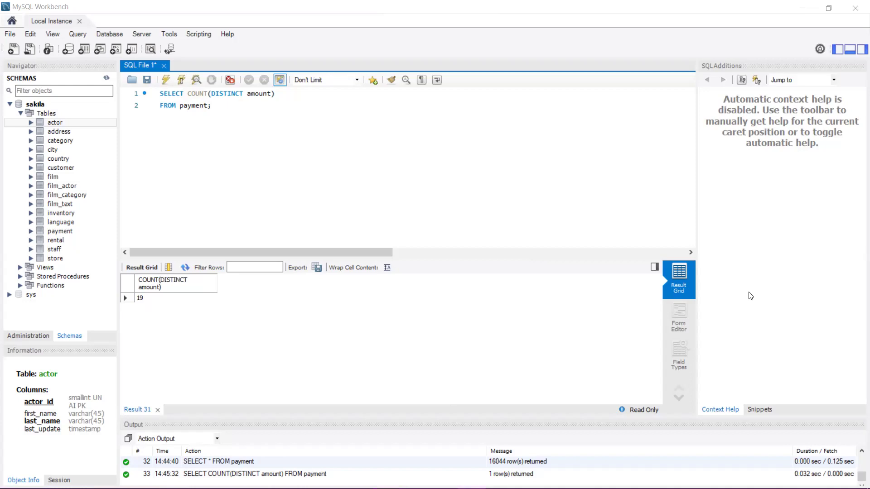
{"action": "left_click", "coordinate": [245, 94]}
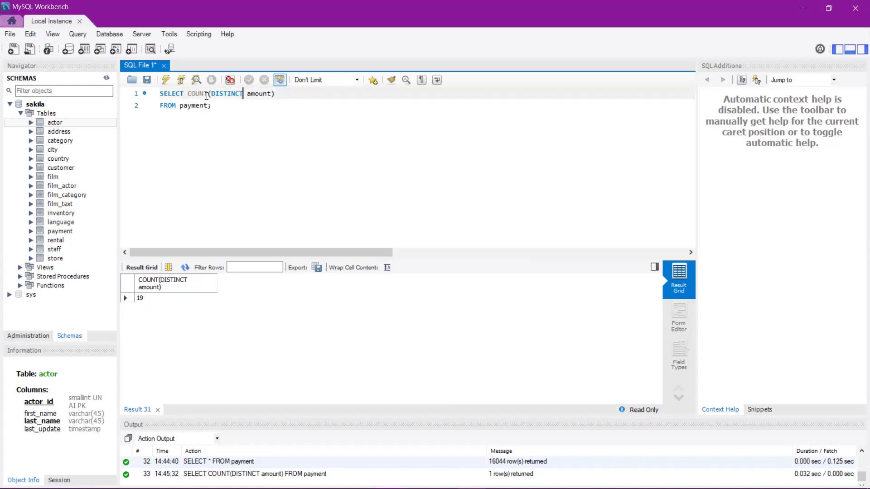
- Strip the COUNT( wrapper and closing bracket, then run SELECT DISTINCT amount FROM payment;
{"action": "left_click_drag", "start_coordinate": [210, 95], "coordinate": [190, 96]}
{"action": "key", "text": "BackSpace"}
{"action": "left_click", "coordinate": [257, 96]}
{"action": "key", "text": "BackSpace"}
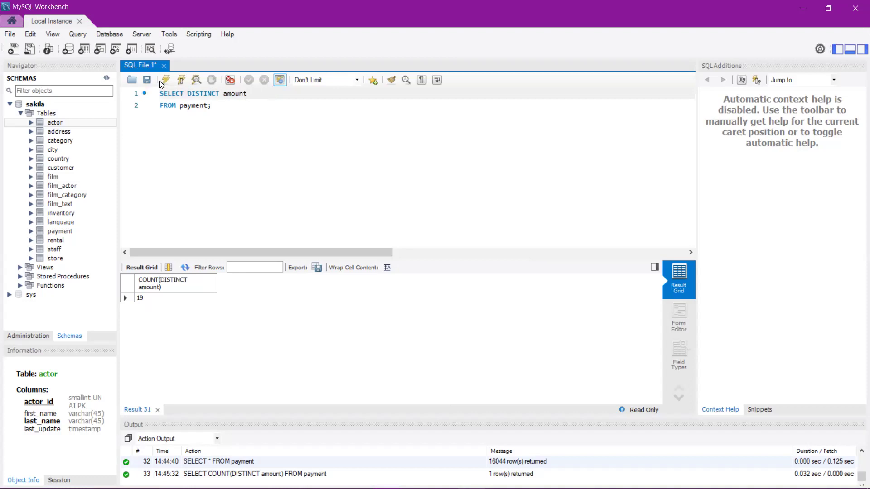
{"action": "left_click", "coordinate": [165, 80]}
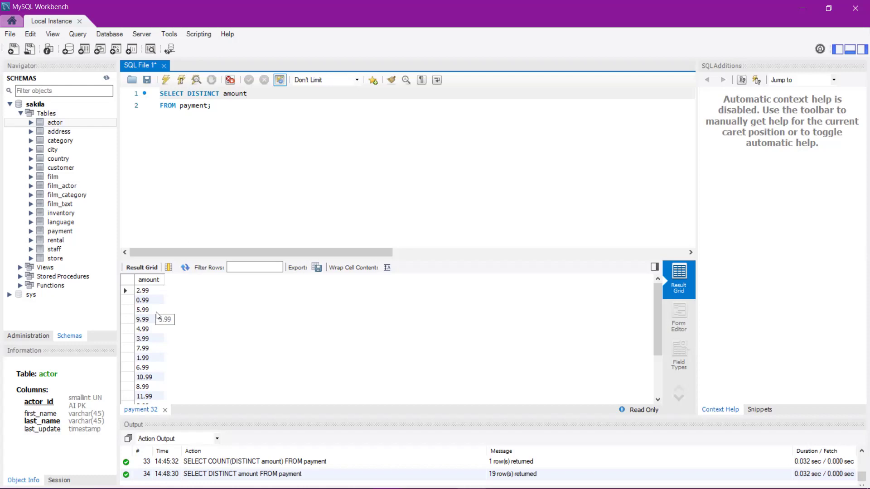
{"action": "left_click", "coordinate": [209, 109]}
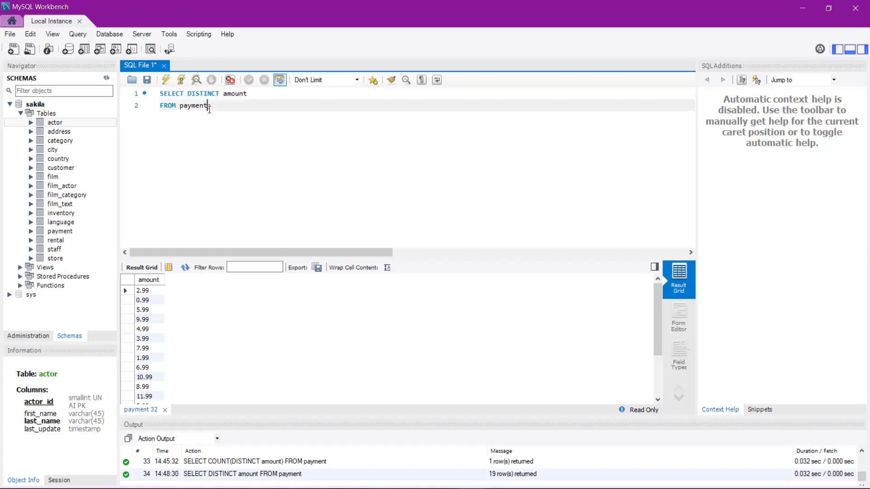
- Add ORDER BY amount on line 3 and run the whole query
{"action": "key", "text": "Return"}
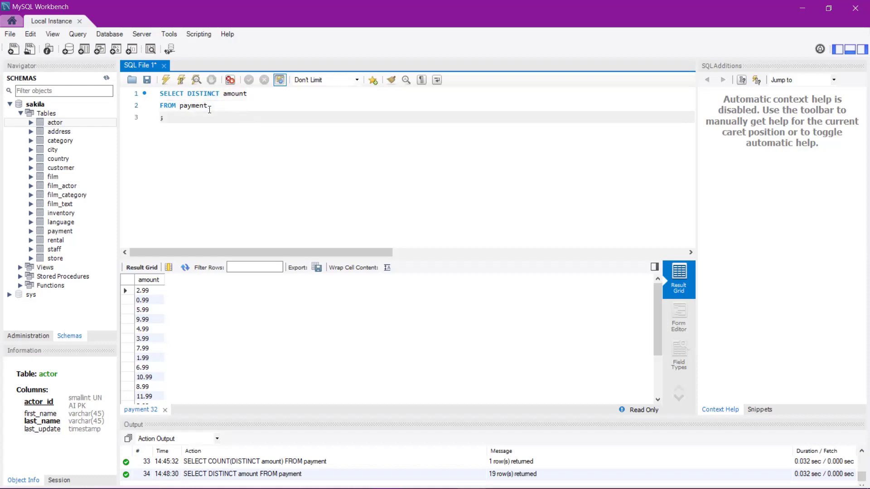
{"action": "type", "text": "ORDER BY amount"}
{"action": "key", "text": "BackSpace"}
{"action": "left_click", "coordinate": [248, 120]}
{"action": "key", "text": "ctrl+a"}
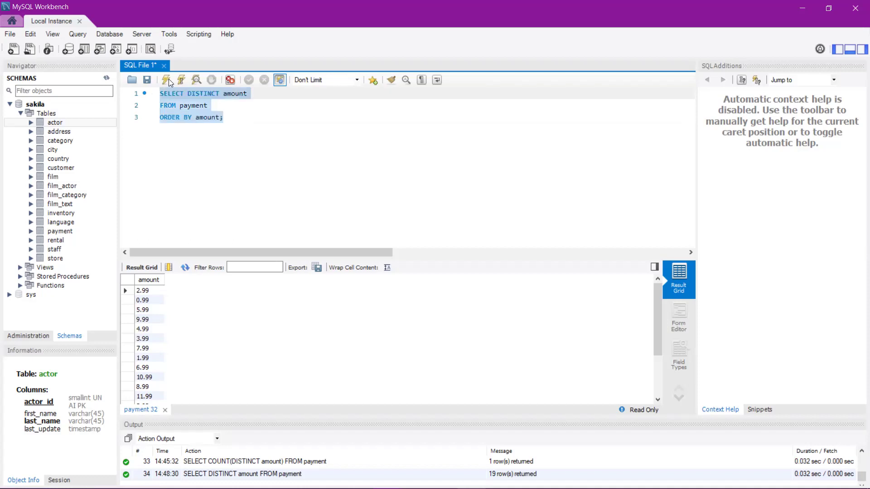
{"action": "left_click", "coordinate": [169, 82]}
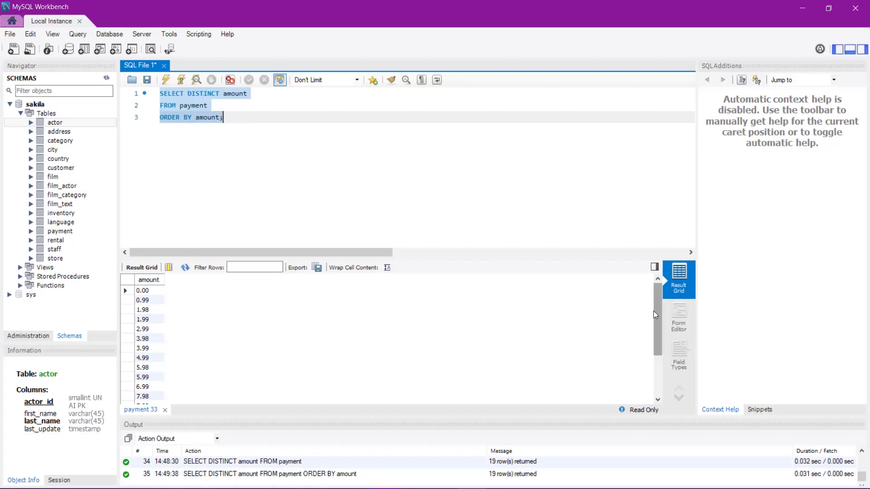
- Scroll through the 19 sorted amounts, from 0.00 to 11.99, in the result grid
{"action": "scroll", "coordinate": [653, 308], "scroll_direction": "down", "scroll_amount": 1}
{"action": "left_click_drag", "start_coordinate": [653, 306], "coordinate": [639, 382]}
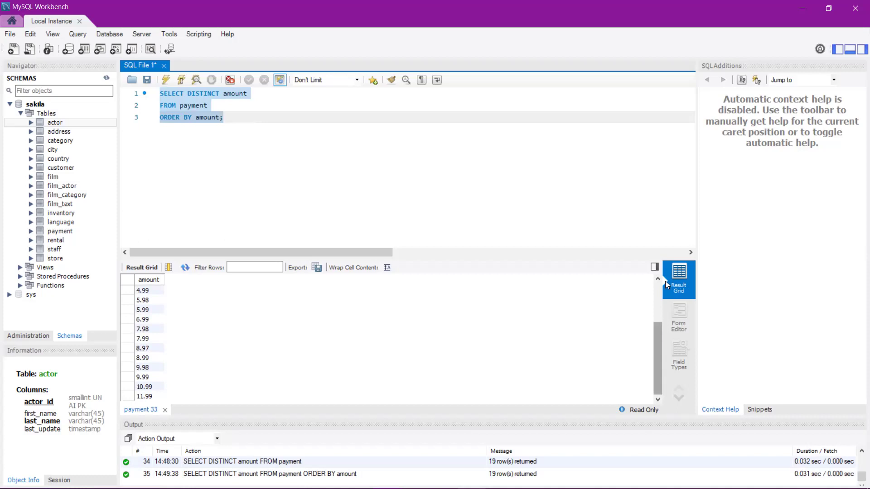
{"action": "scroll", "coordinate": [658, 328], "scroll_direction": "up", "scroll_amount": 1}
{"action": "scroll", "coordinate": [658, 354], "scroll_direction": "up", "scroll_amount": 1}
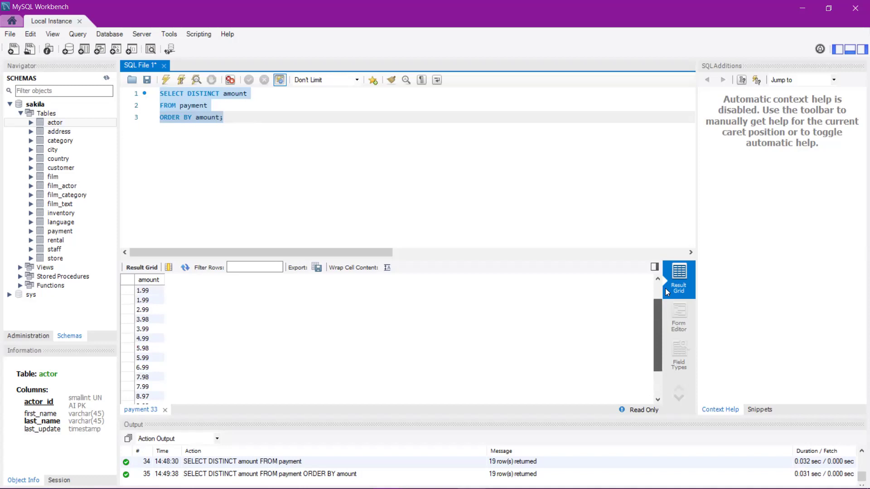
{"action": "scroll", "coordinate": [658, 341], "scroll_direction": "down", "scroll_amount": 2}
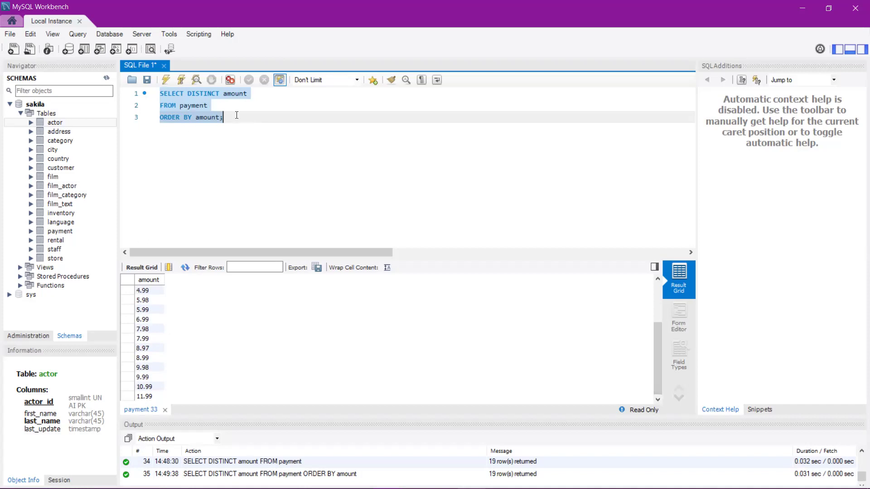
{"action": "left_click", "coordinate": [217, 115]}
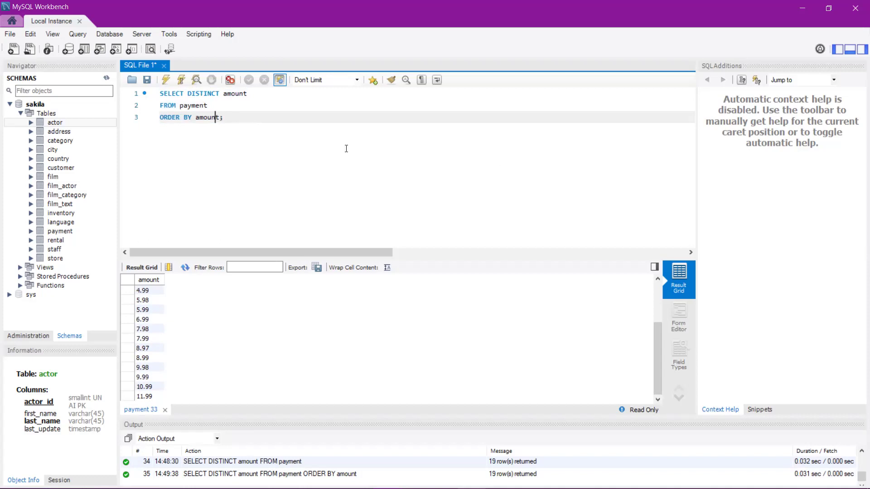
{"action": "left_click_drag", "start_coordinate": [658, 364], "coordinate": [653, 294]}
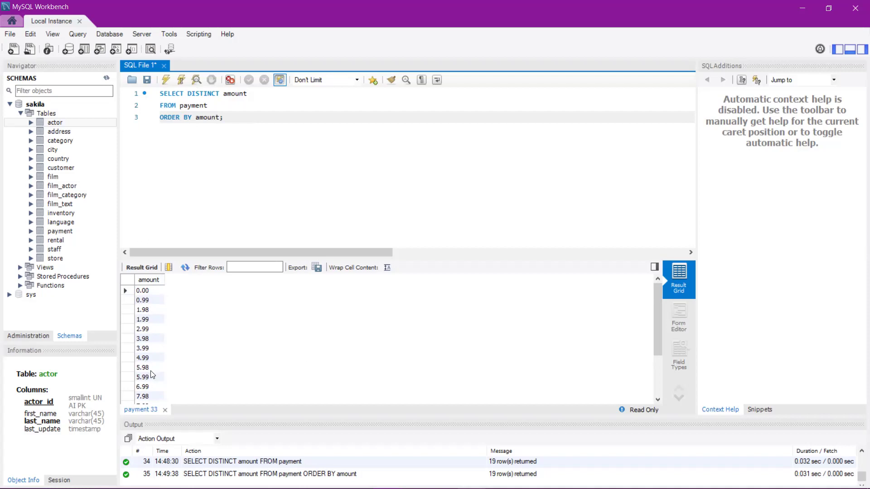
{"action": "scroll", "coordinate": [147, 373], "scroll_direction": "down", "scroll_amount": 3}
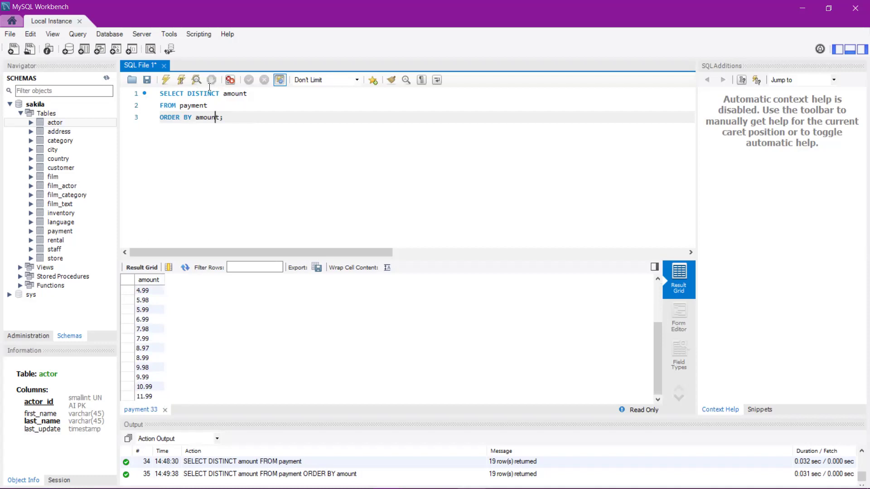
- Wrap DISTINCT amount in COUNT(…) on line 1 of the query
{"action": "left_click", "coordinate": [188, 93]}
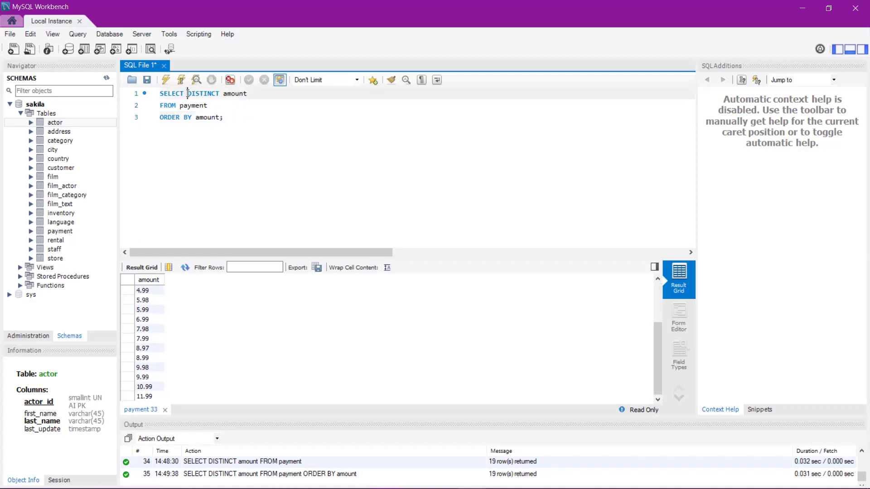
{"action": "type", "text": "COUNT "}
{"action": "type", "text": "("}
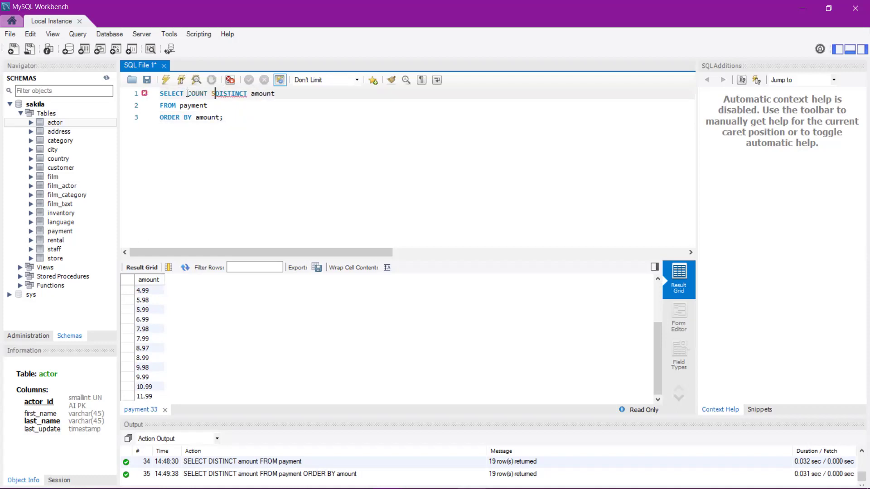
{"action": "key", "text": "BackSpace"}
{"action": "type", "text": "("}
{"action": "left_click", "coordinate": [304, 90]}
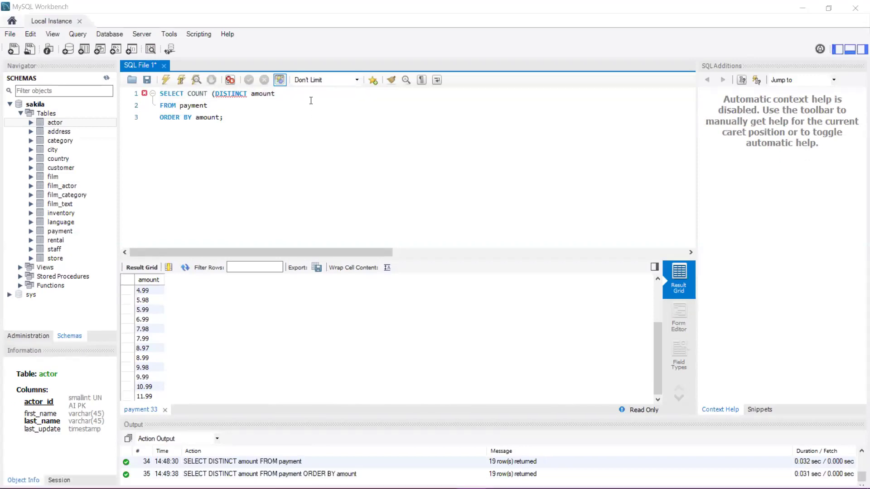
{"action": "type", "text": ")"}
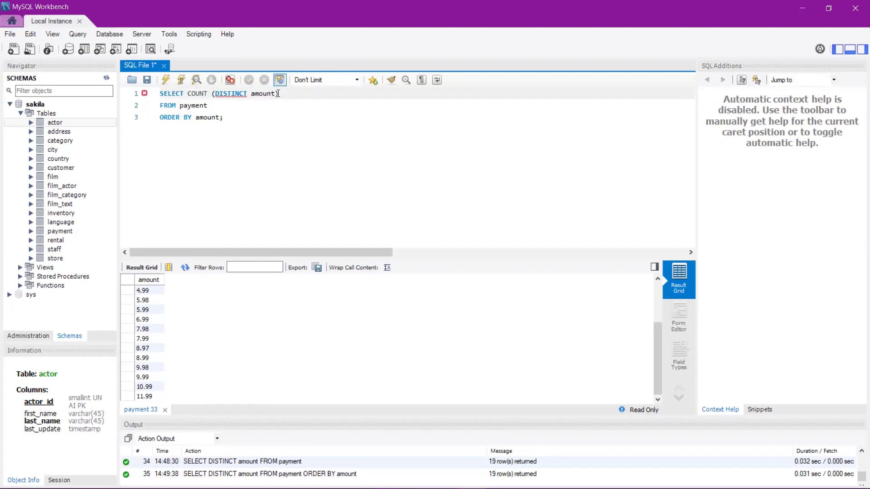
{"action": "left_click", "coordinate": [213, 94]}
{"action": "key", "text": "BackSpace"}
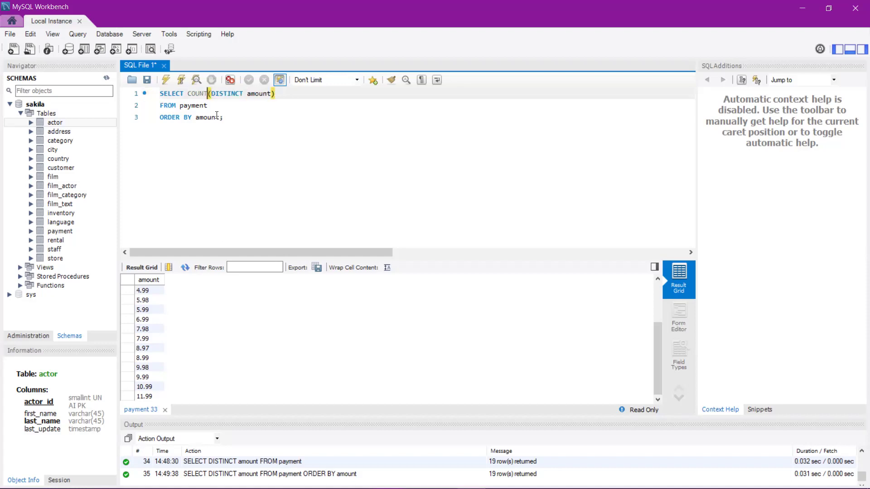
- Remove the ORDER BY amount clause and run the query, getting a count of 19
{"action": "left_click_drag", "start_coordinate": [219, 116], "coordinate": [121, 123]}
{"action": "key", "text": "BackSpace"}
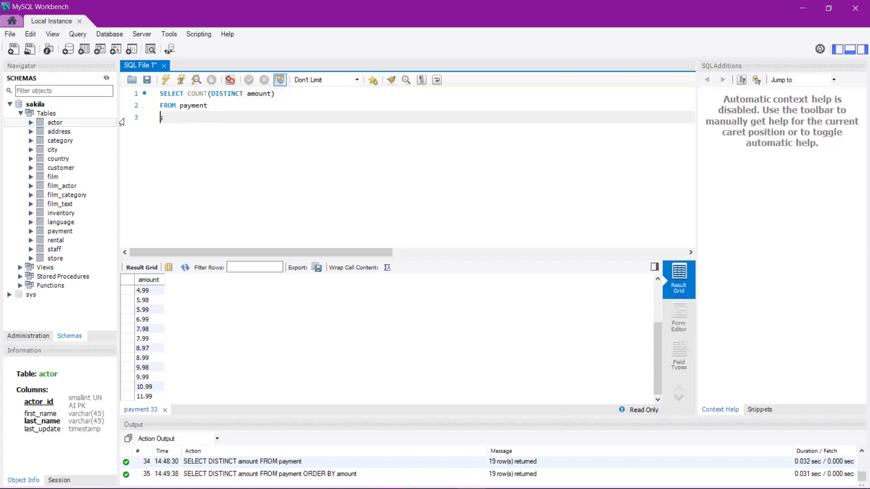
{"action": "key", "text": "BackSpace"}
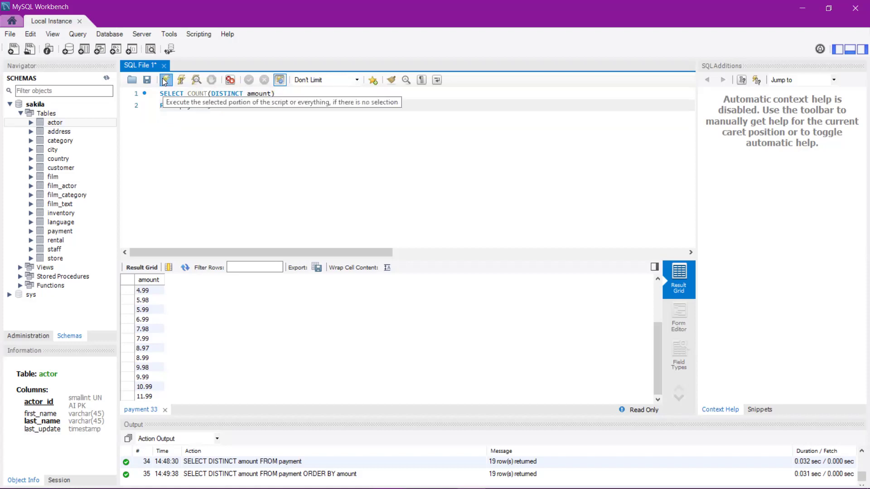
{"action": "left_click", "coordinate": [164, 80]}
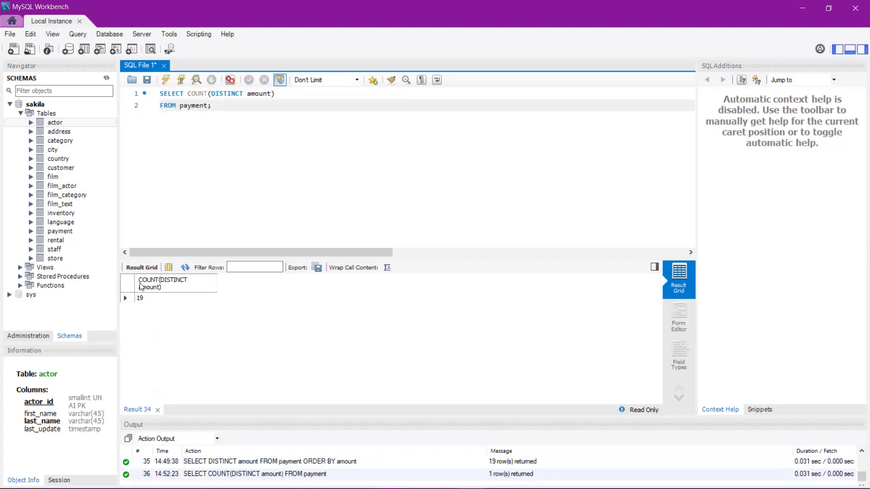
{"action": "left_click", "coordinate": [179, 282]}
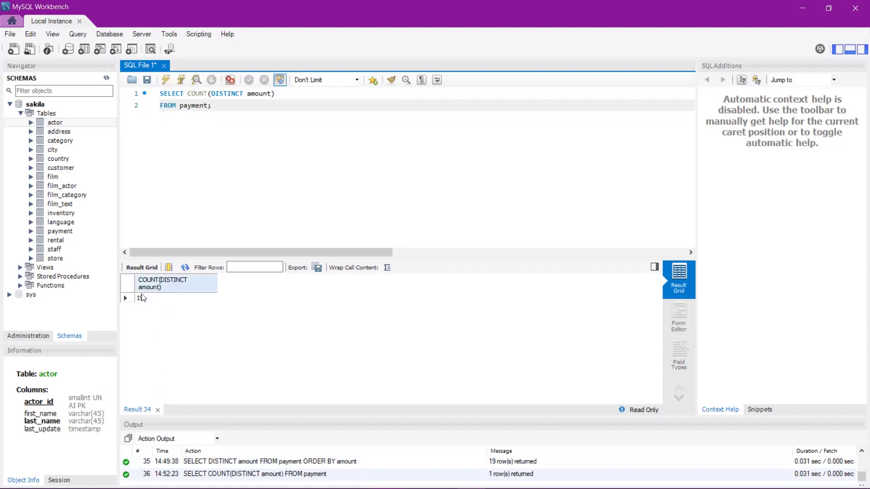
{"action": "left_click", "coordinate": [287, 97]}
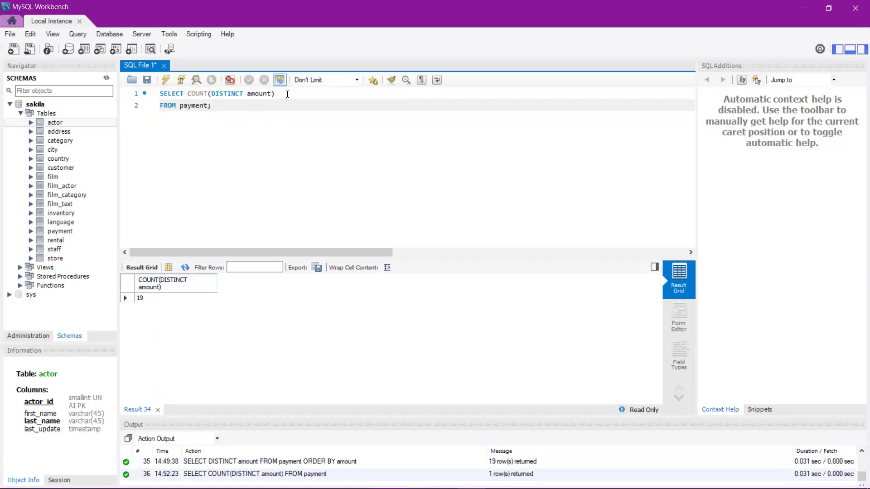
{"action": "left_click", "coordinate": [287, 94]}
- Alias the distinct count as 'nombre_de_montant_uniques' and rerun the query
{"action": "type", "text": "AS"}
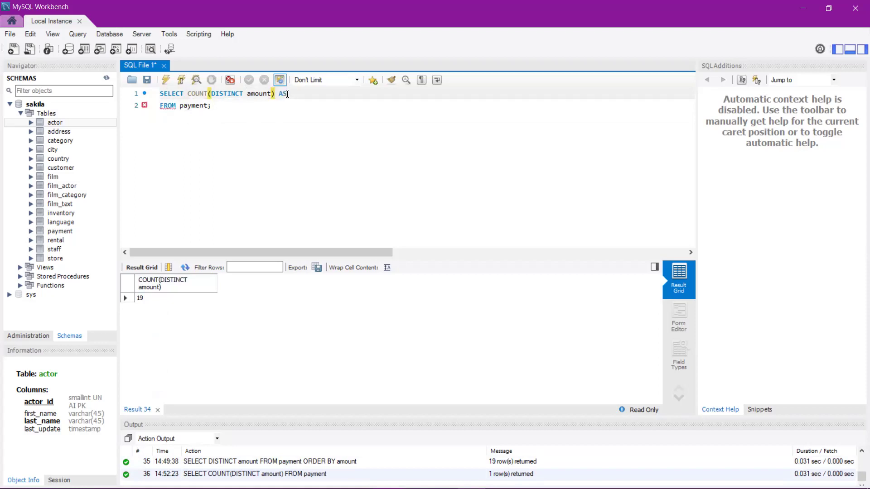
{"action": "type", "text": " montan"}
{"action": "key", "text": "BackSpace"}
{"action": "key", "text": "BackSpace"}
{"action": "key", "text": "BackSpace"}
{"action": "key", "text": "BackSpace"}
{"action": "key", "text": "BackSpace"}
{"action": "key", "text": "BackSpace"}
{"action": "type", "text": "'nombre"}
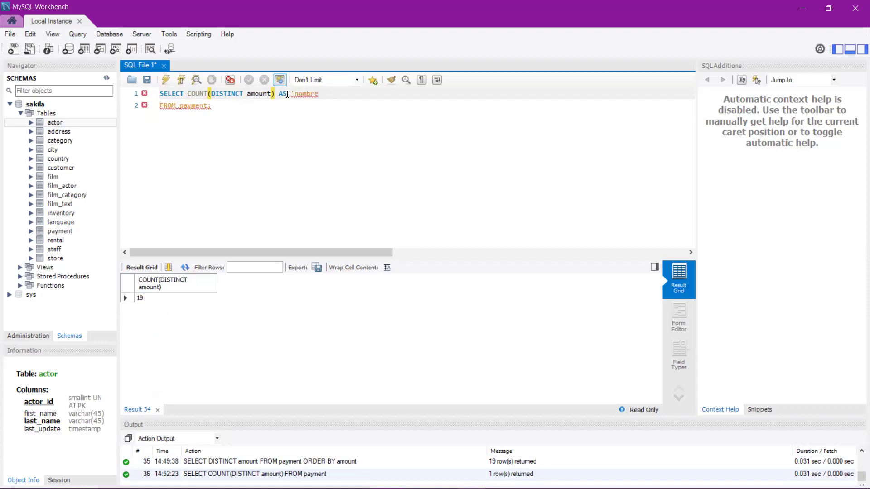
{"action": "type", "text": " de"}
{"action": "key", "text": "BackSpace"}
{"action": "type", "text": "mo"}
{"action": "type", "text": "ntar"}
{"action": "type", "text": "t"}
{"action": "type", "text": "'"}
{"action": "type", "text": "uni"}
{"action": "type", "text": "que"}
{"action": "type", "text": "s"}
{"action": "type", "text": "'"}
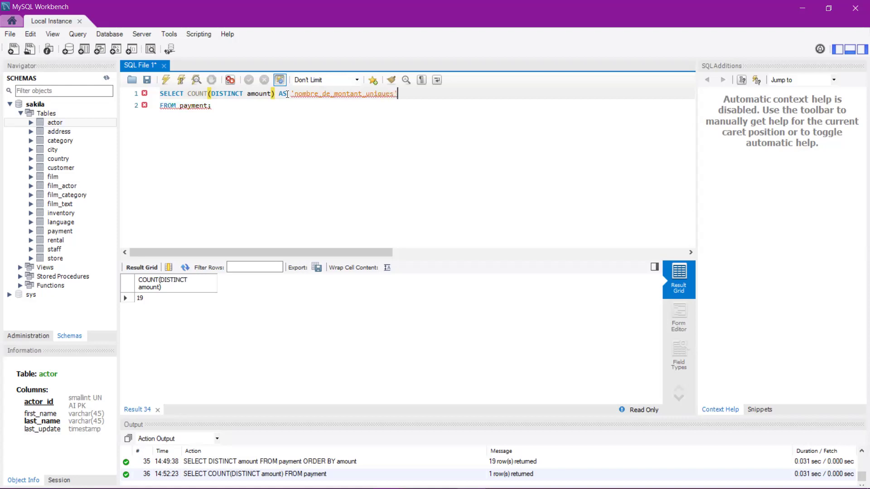
{"action": "left_click", "coordinate": [166, 78]}
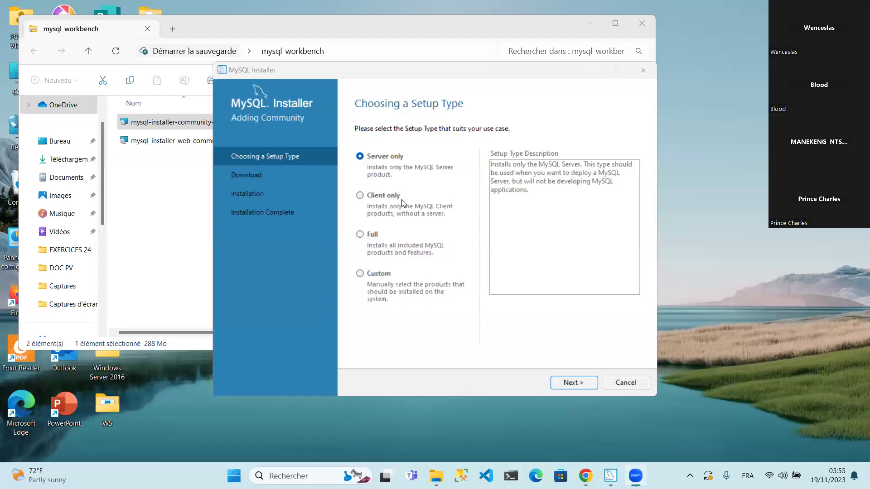
- Choose custom product selection and add MySQL Server 8.0.35 - X64 to the install list
{"action": "left_click", "coordinate": [381, 274]}
{"action": "left_click", "coordinate": [571, 383]}
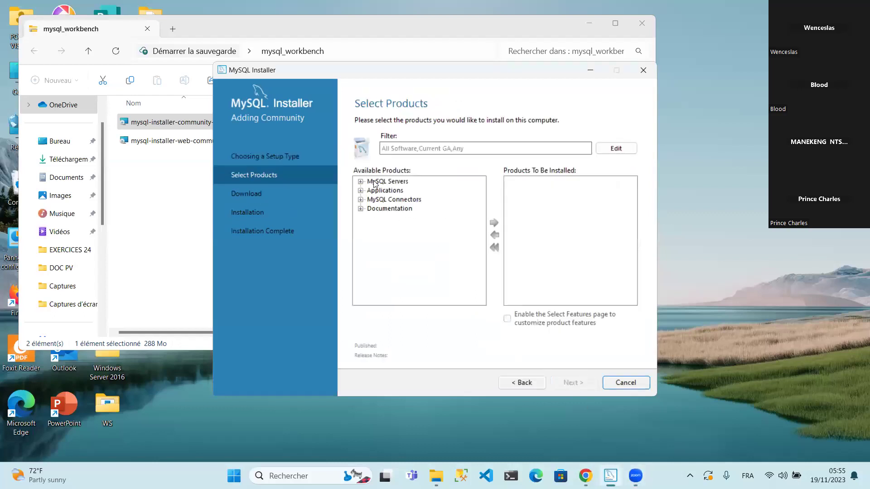
{"action": "left_click", "coordinate": [361, 182]}
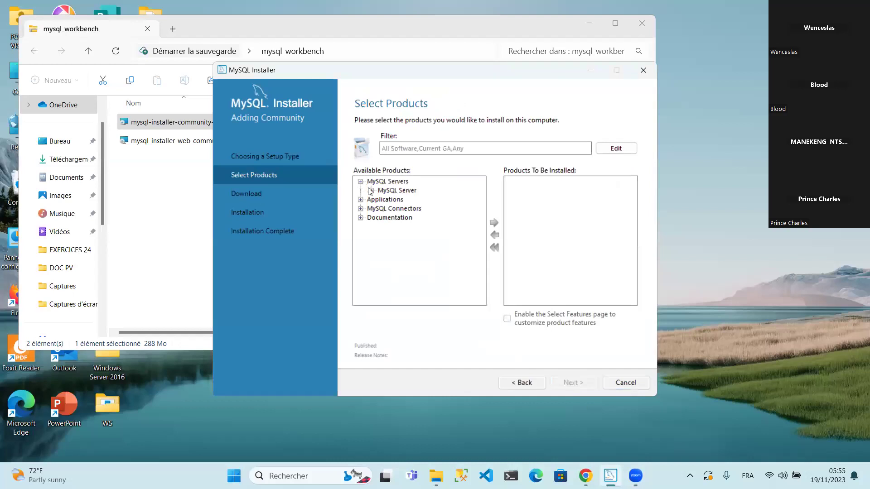
{"action": "left_click", "coordinate": [371, 190]}
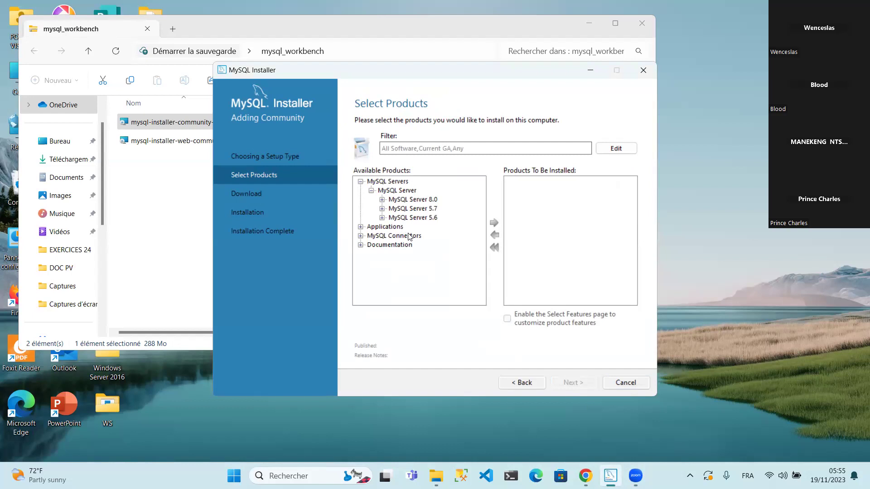
{"action": "left_click", "coordinate": [391, 200]}
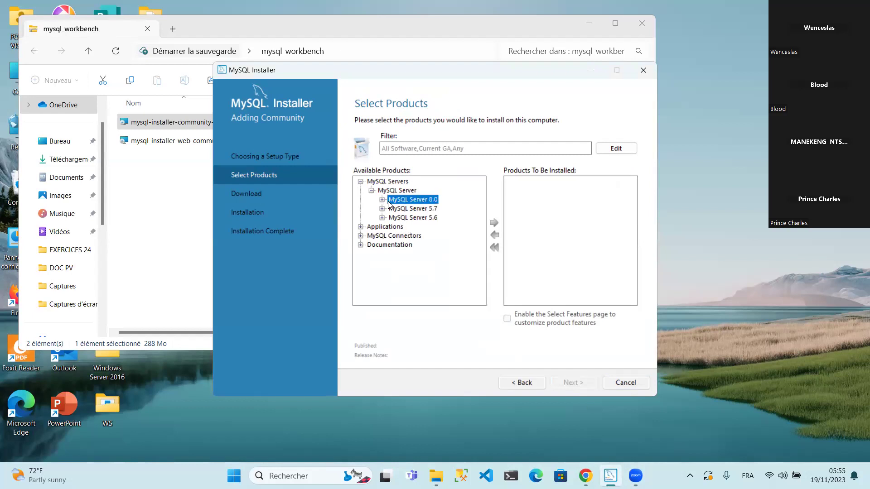
{"action": "left_click", "coordinate": [383, 199]}
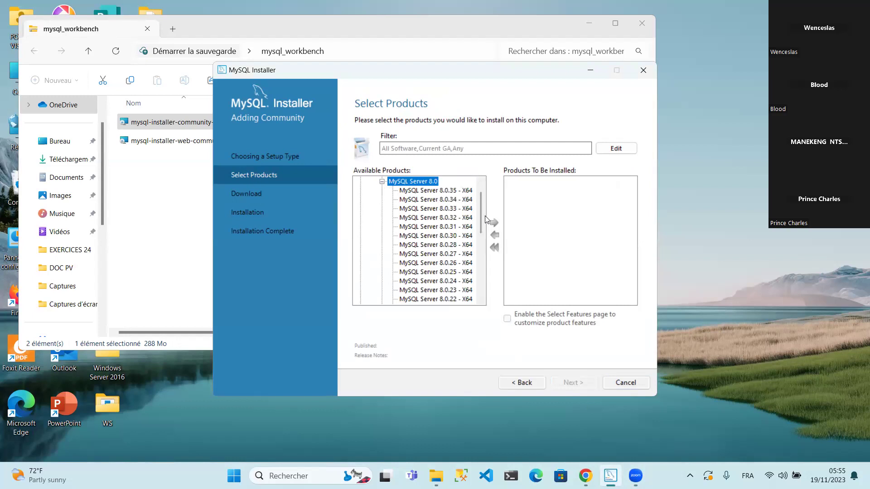
{"action": "left_click", "coordinate": [462, 191]}
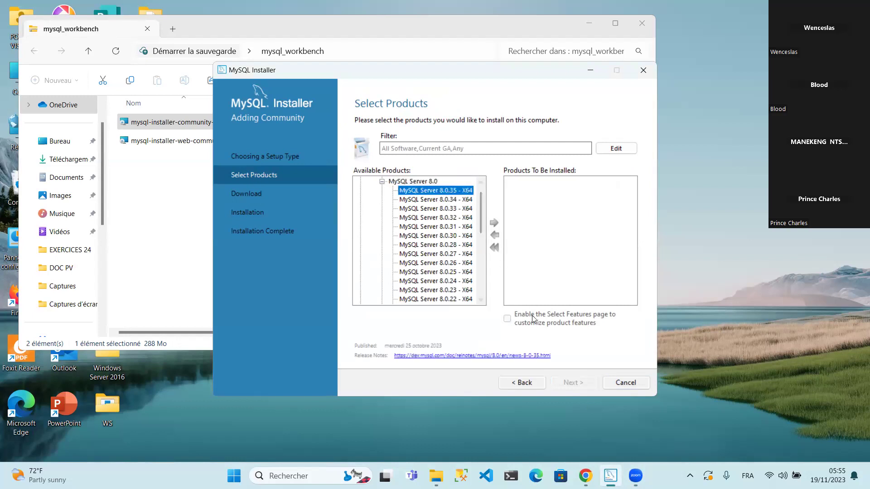
{"action": "left_click", "coordinate": [493, 222]}
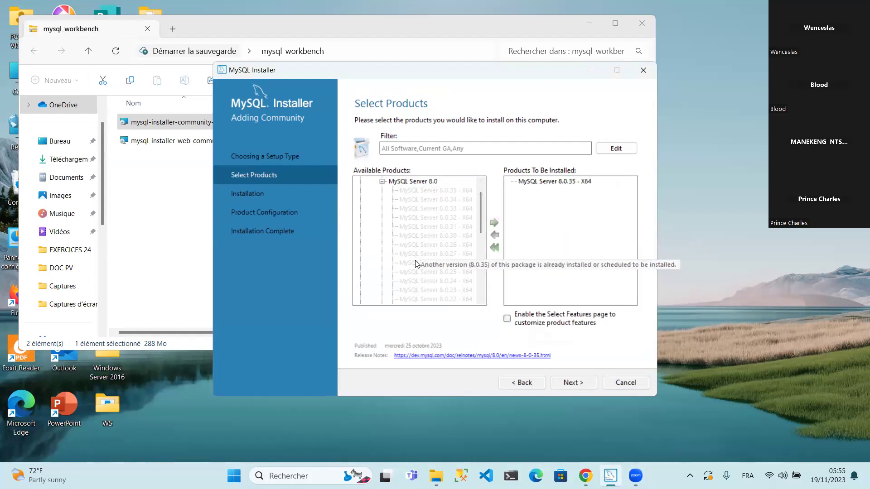
- Add MySQL Workbench 8.0.34 from Applications to the install list
{"action": "left_click", "coordinate": [382, 182]}
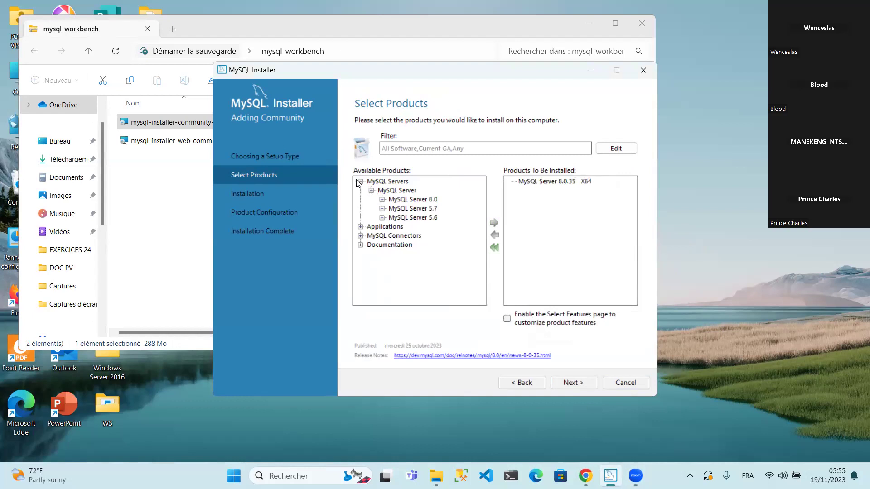
{"action": "left_click", "coordinate": [360, 181]}
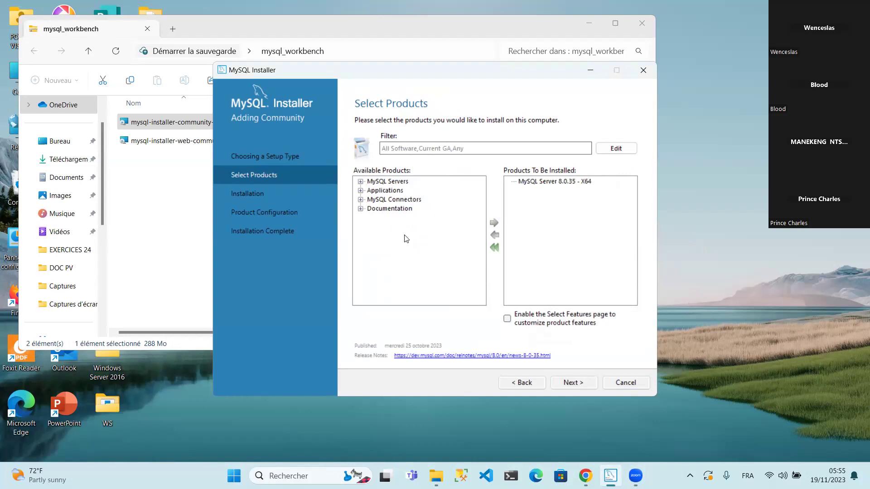
{"action": "left_click", "coordinate": [360, 190]}
{"action": "left_click", "coordinate": [372, 200]}
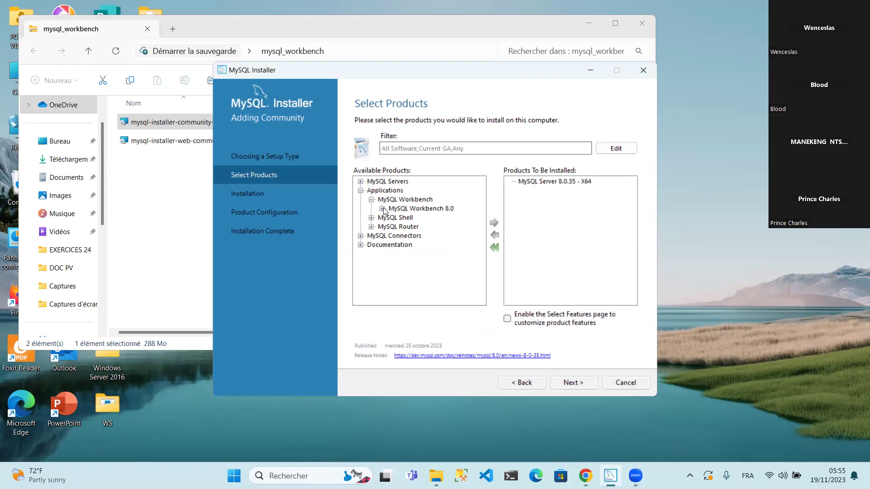
{"action": "left_click", "coordinate": [382, 209]}
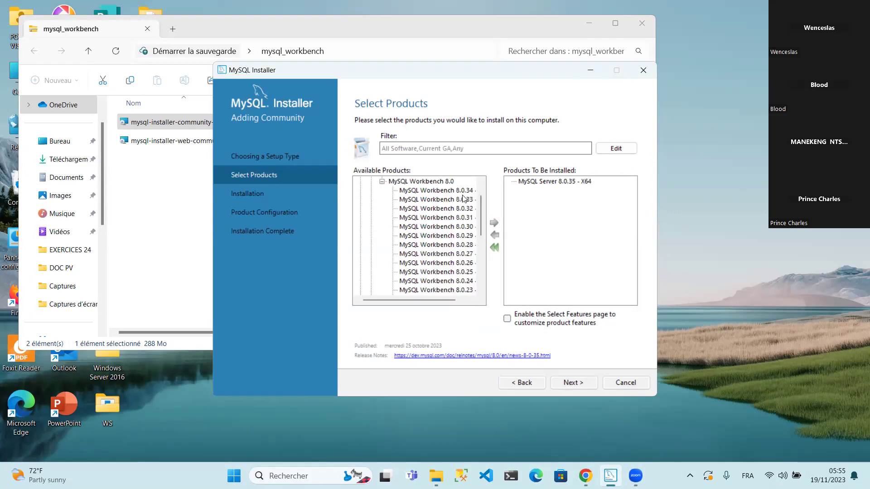
{"action": "scroll", "coordinate": [446, 206], "scroll_direction": "up", "scroll_amount": 1}
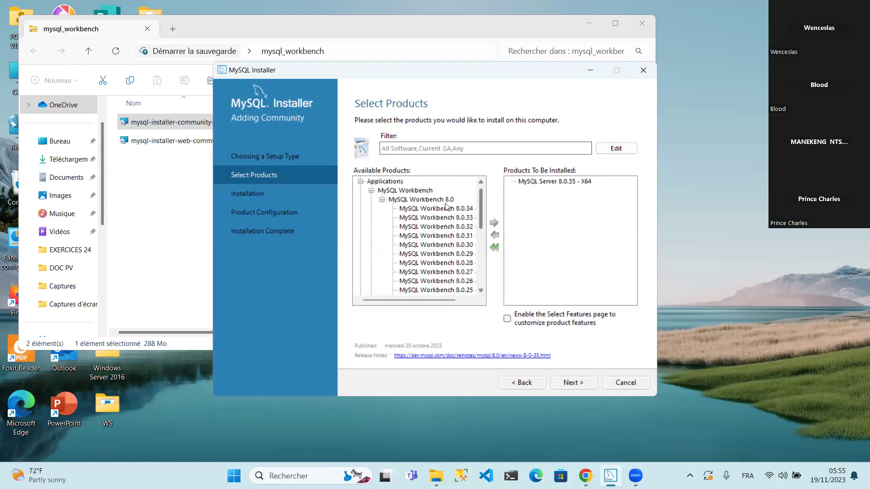
{"action": "left_click", "coordinate": [435, 209]}
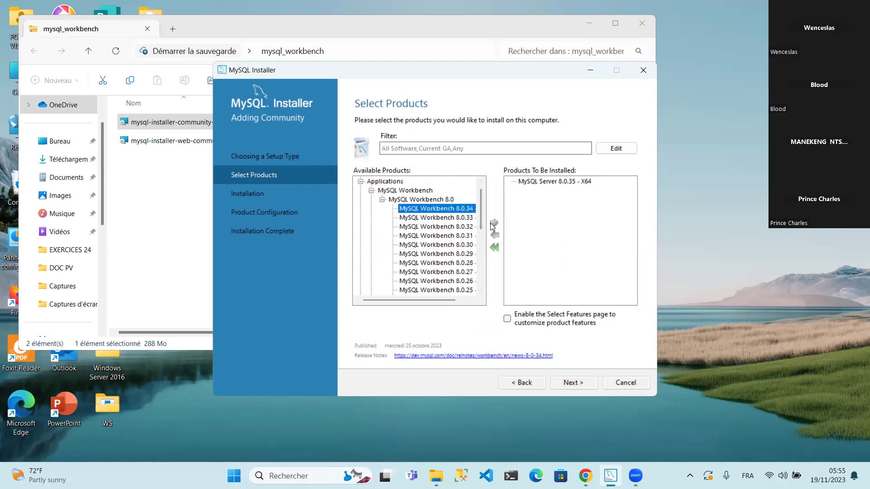
{"action": "left_click", "coordinate": [493, 224]}
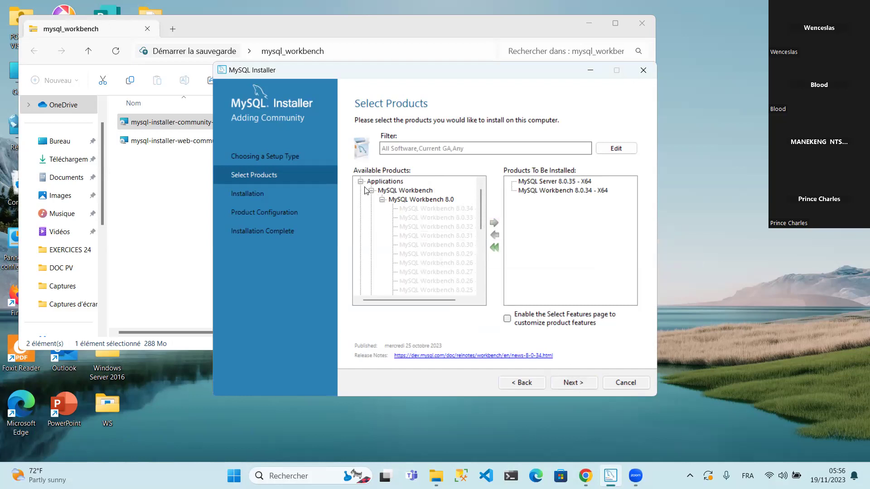
- Add Connector/NET 8.0.33.1 - X86 from MySQL Connectors to the install list
{"action": "left_click", "coordinate": [369, 201]}
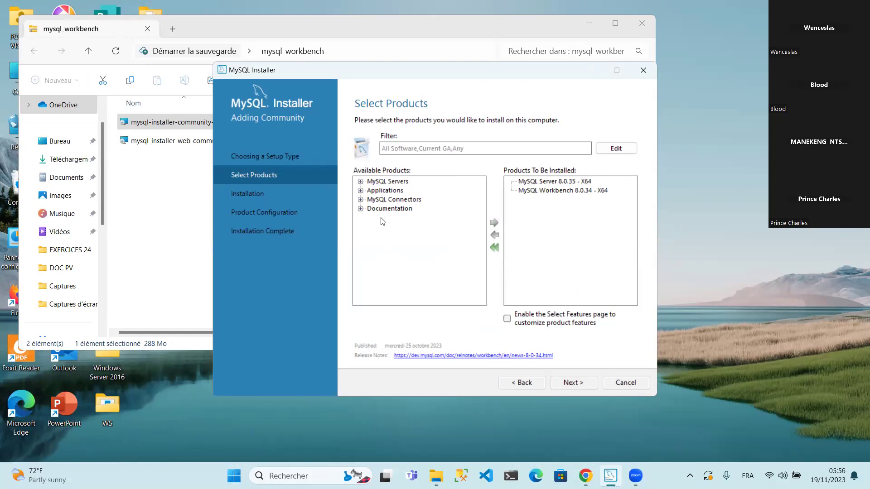
{"action": "key", "text": "Right"}
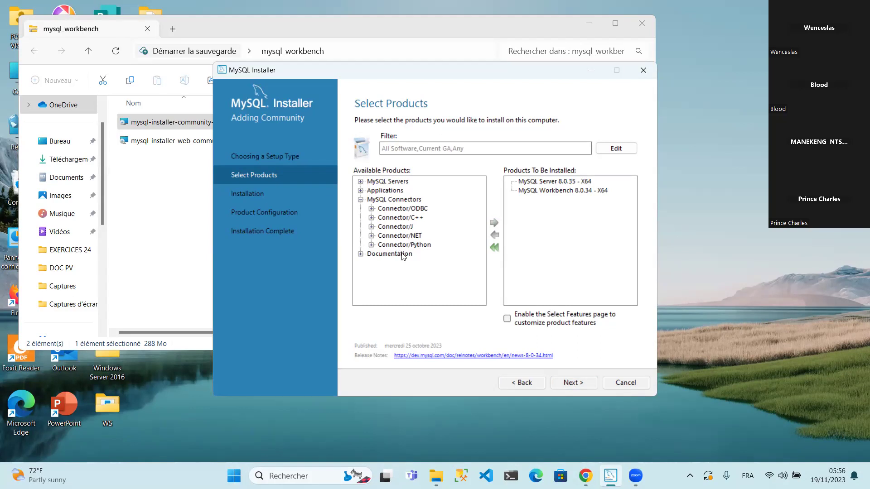
{"action": "left_click", "coordinate": [372, 236]}
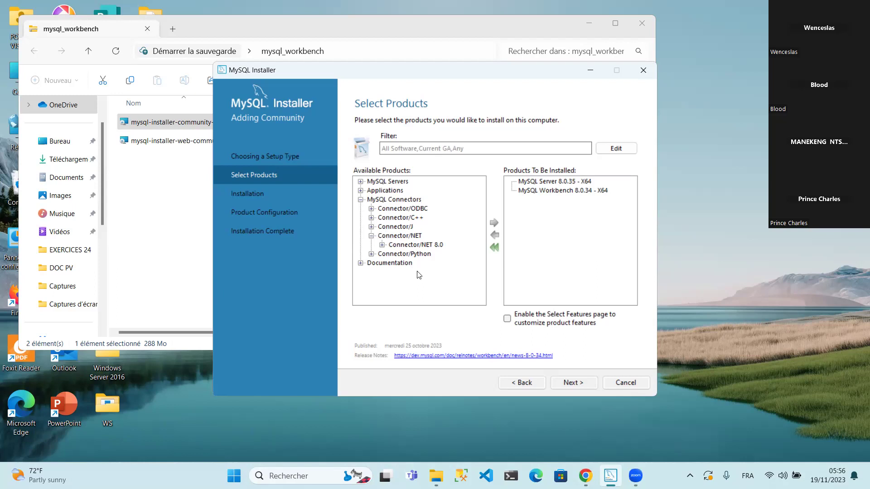
{"action": "left_click", "coordinate": [383, 245]}
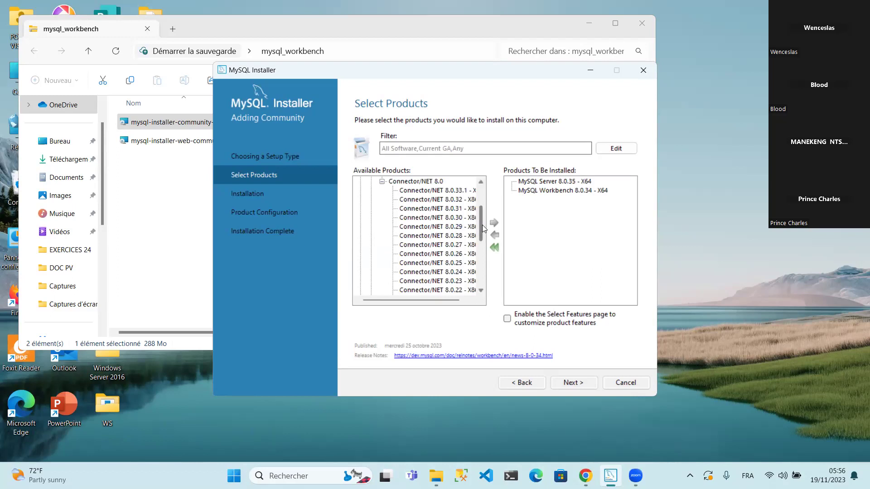
{"action": "left_click_drag", "start_coordinate": [483, 228], "coordinate": [483, 207]}
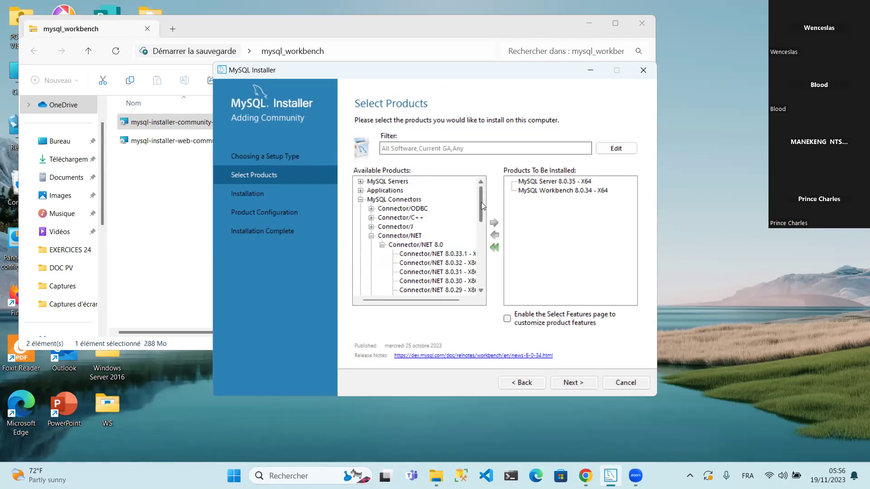
{"action": "left_click", "coordinate": [437, 255]}
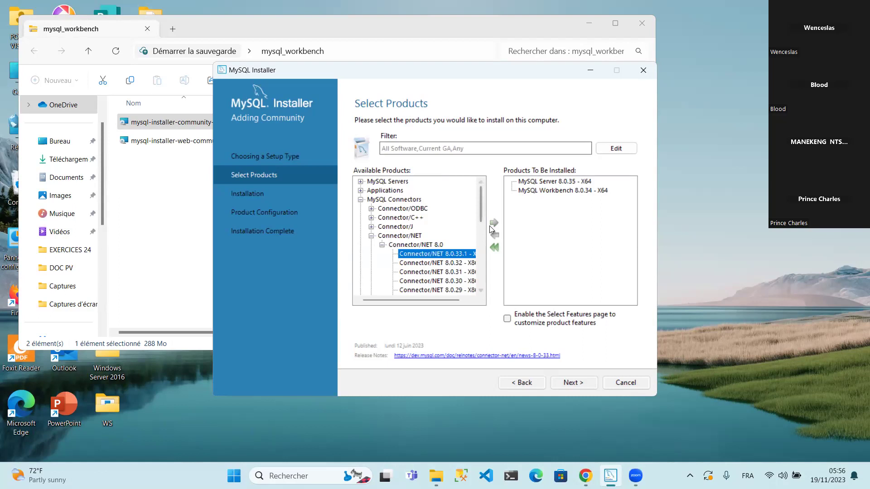
{"action": "left_click", "coordinate": [494, 224]}
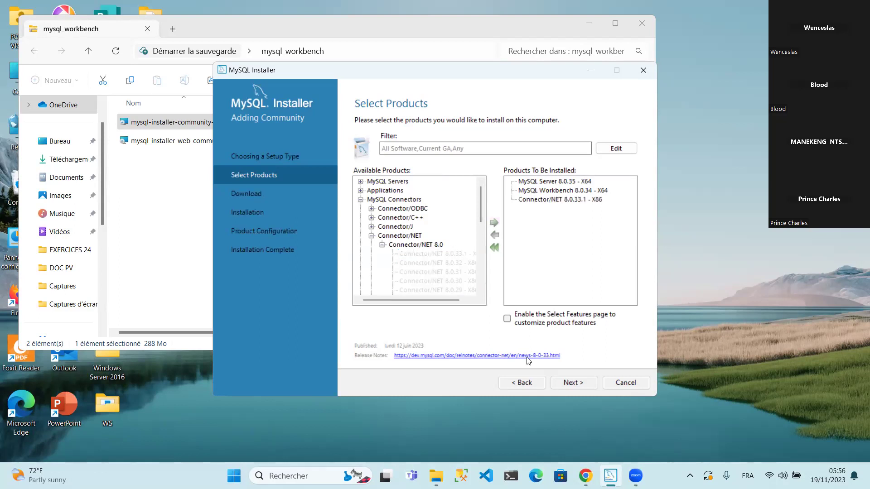
- Accept the existing server paths despite the warning and download Connector/NET 8.0.33.1
{"action": "left_click", "coordinate": [566, 384]}
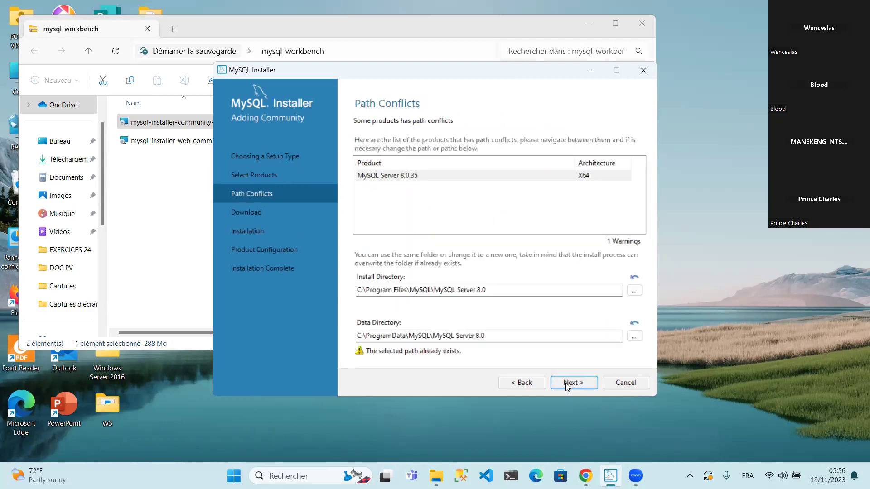
{"action": "left_click", "coordinate": [570, 386]}
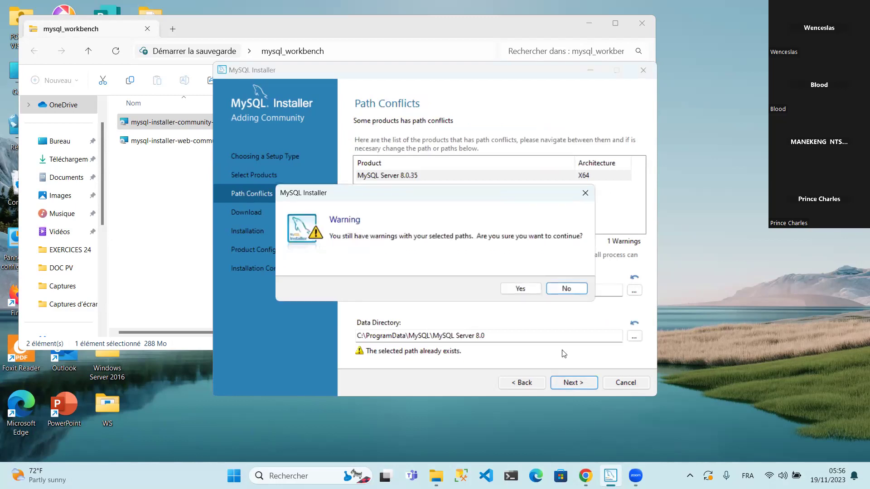
{"action": "left_click", "coordinate": [525, 293]}
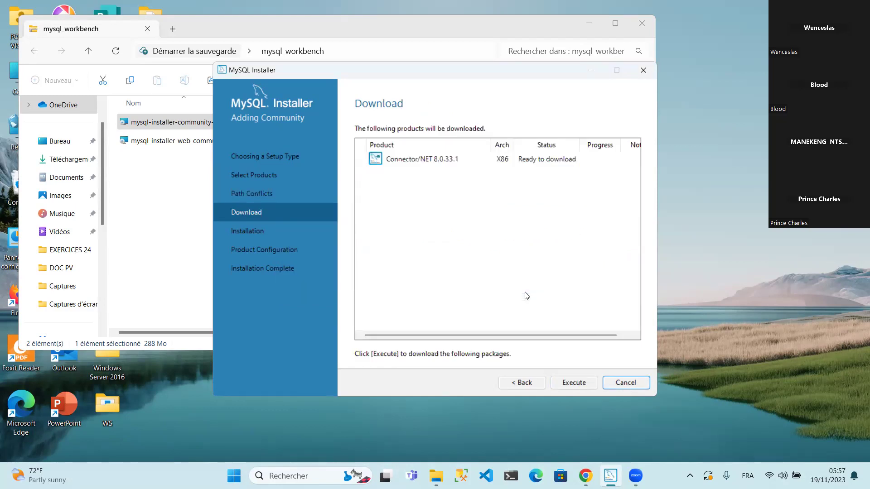
{"action": "left_click", "coordinate": [562, 385]}
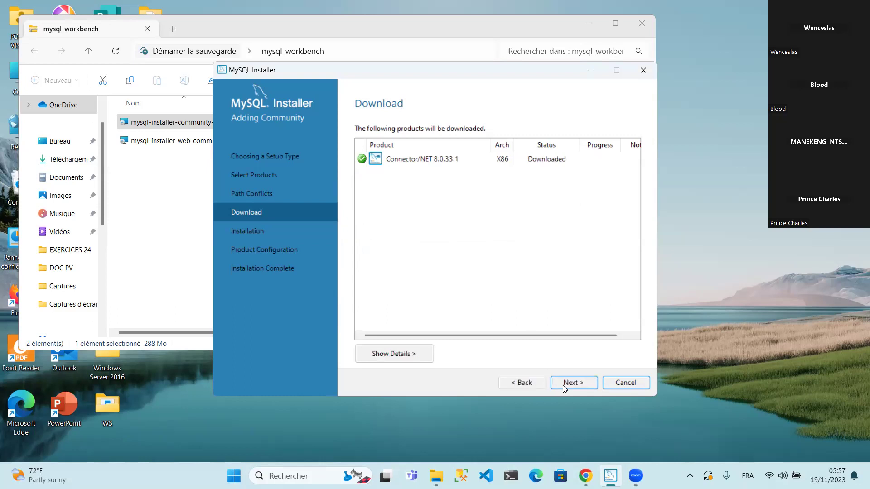
{"action": "left_click", "coordinate": [563, 385]}
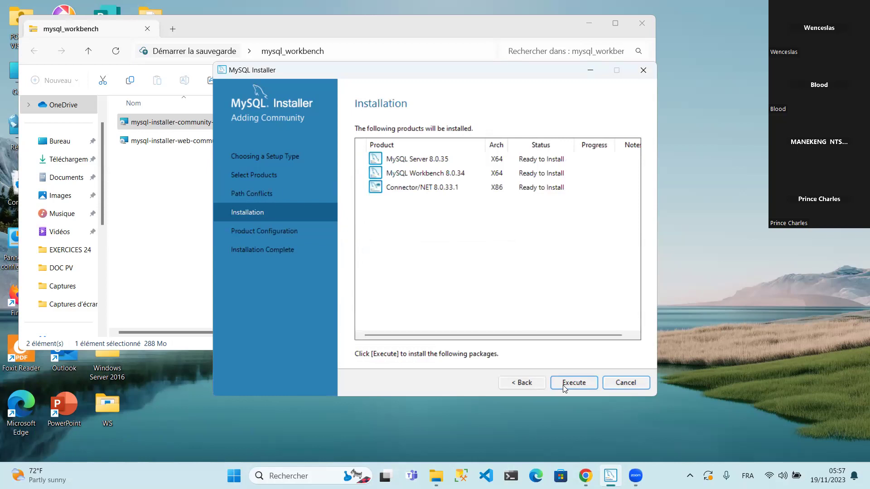
- Install MySQL Server 8.0.35, Workbench 8.0.34 and Connector/NET 8.0.33.1 until all show Complete
{"action": "left_click", "coordinate": [562, 385]}
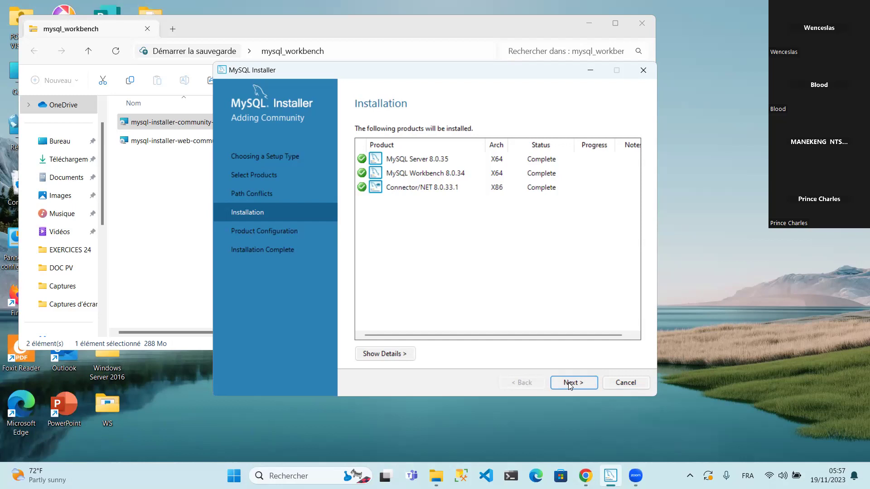
{"action": "left_click", "coordinate": [569, 383]}
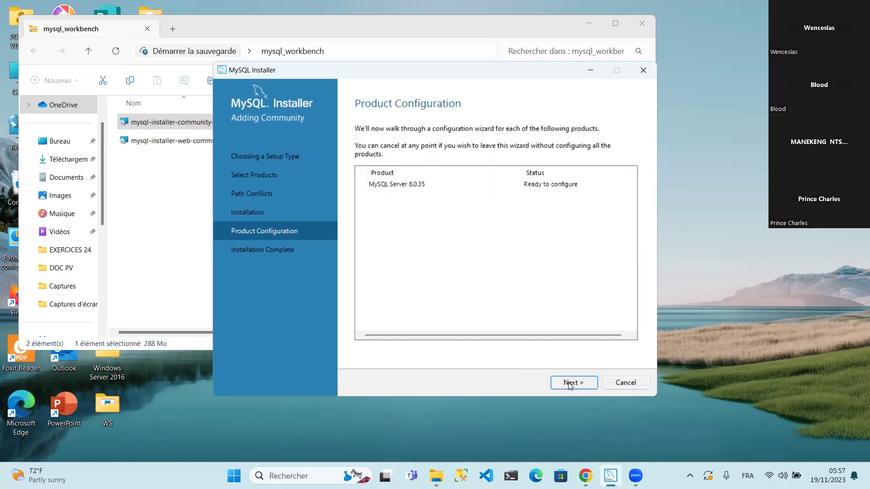
- Review the configuration exception details, continue past it, and finish the installer setup
{"action": "left_click", "coordinate": [569, 383]}
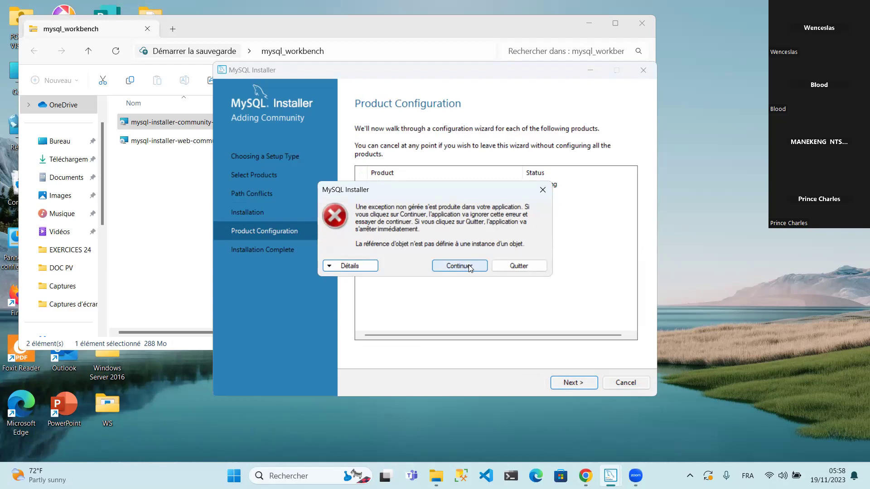
{"action": "left_click", "coordinate": [338, 271]}
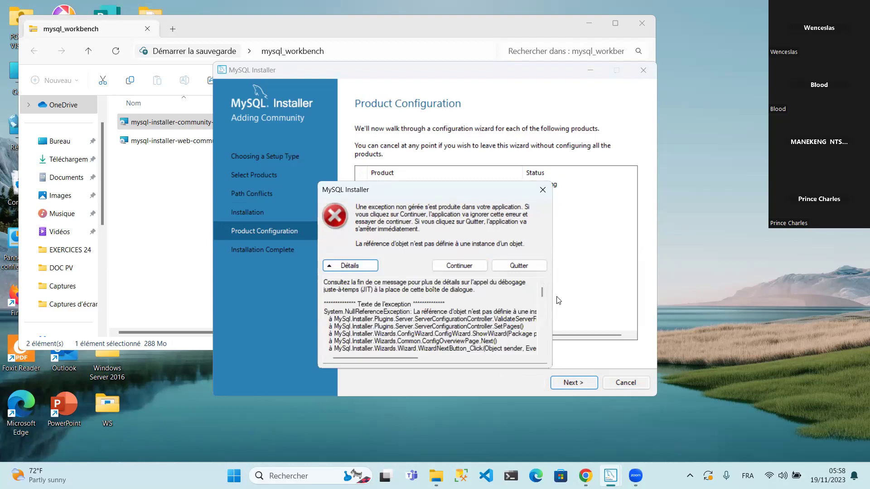
{"action": "mouse_move", "coordinate": [543, 294]}
{"action": "left_mouse_down"}
{"action": "mouse_move", "coordinate": [533, 351]}
{"action": "mouse_move", "coordinate": [557, 293]}
{"action": "left_mouse_up"}
{"action": "left_click_drag", "start_coordinate": [557, 293], "coordinate": [558, 308]}
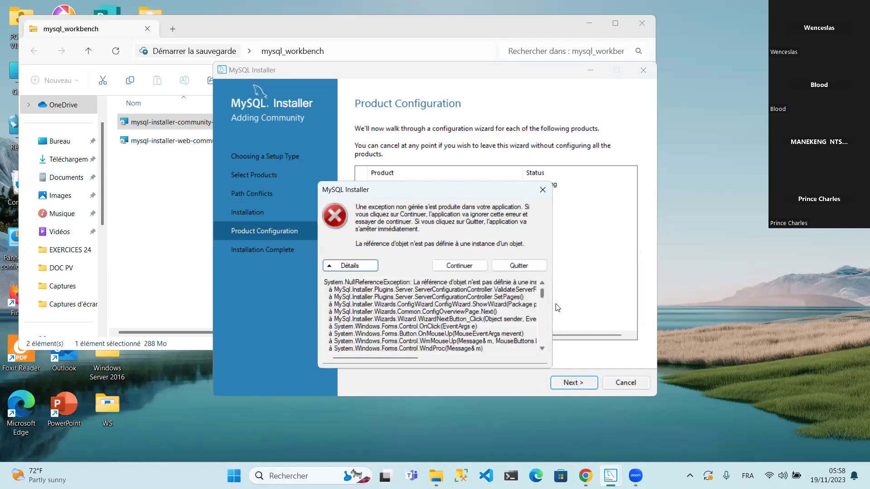
{"action": "scroll", "coordinate": [500, 280], "scroll_direction": "down", "scroll_amount": 15}
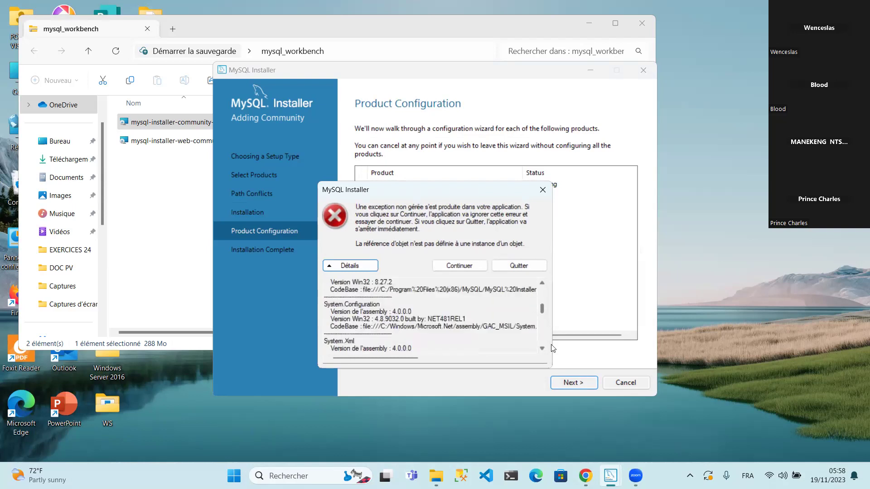
{"action": "scroll", "coordinate": [500, 280], "scroll_direction": "down", "scroll_amount": 10}
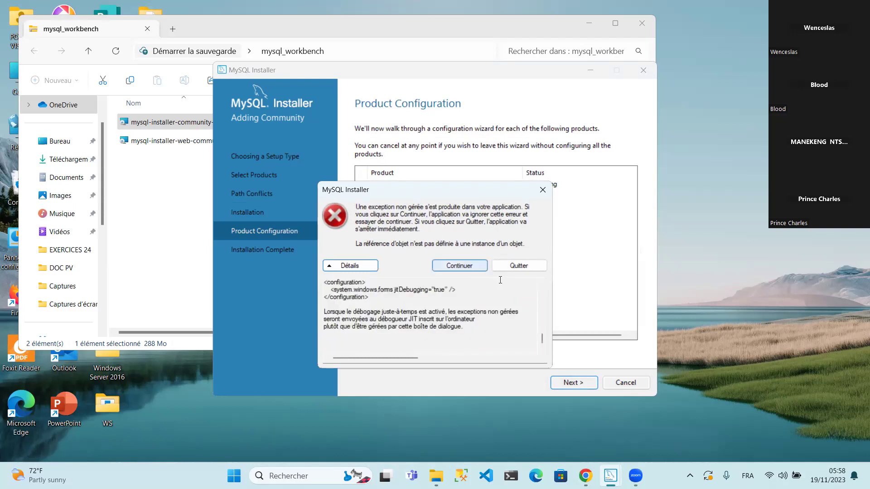
{"action": "key", "text": "Return"}
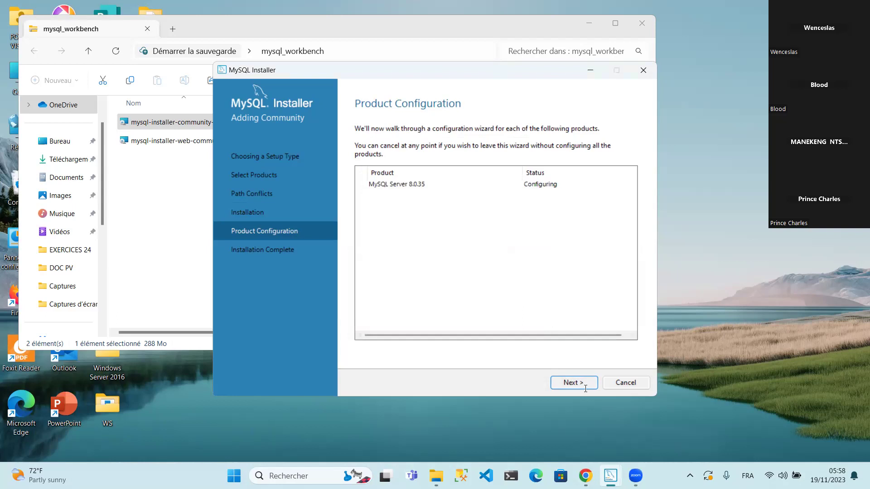
{"action": "left_click", "coordinate": [585, 386]}
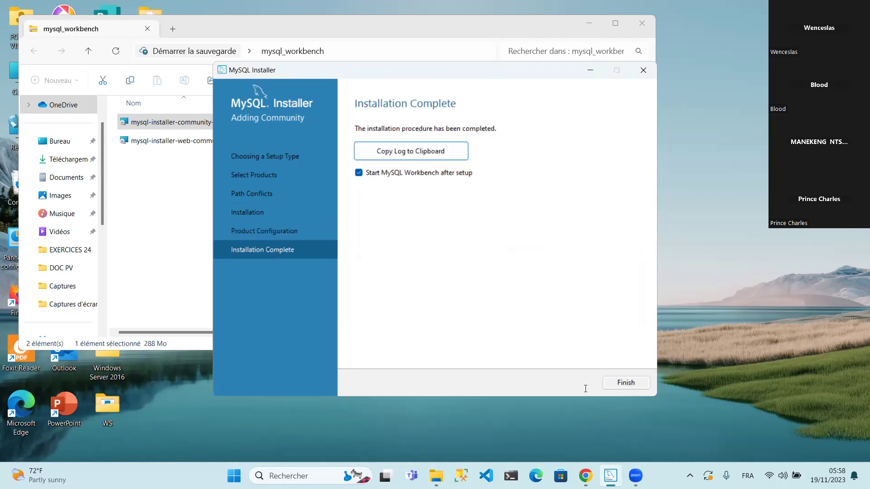
{"action": "left_click", "coordinate": [619, 382]}
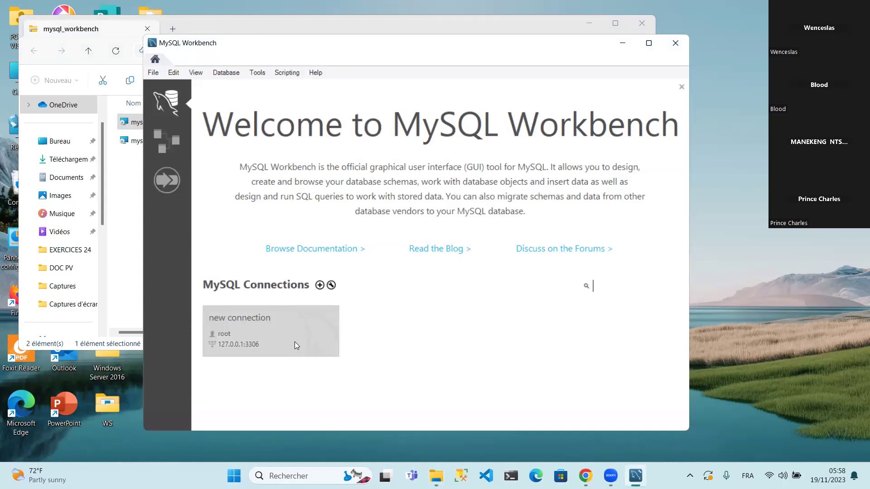
- Open the local 127.0.0.1:3306 connection and dismiss the management access and WMI errors
{"action": "left_click", "coordinate": [272, 325]}
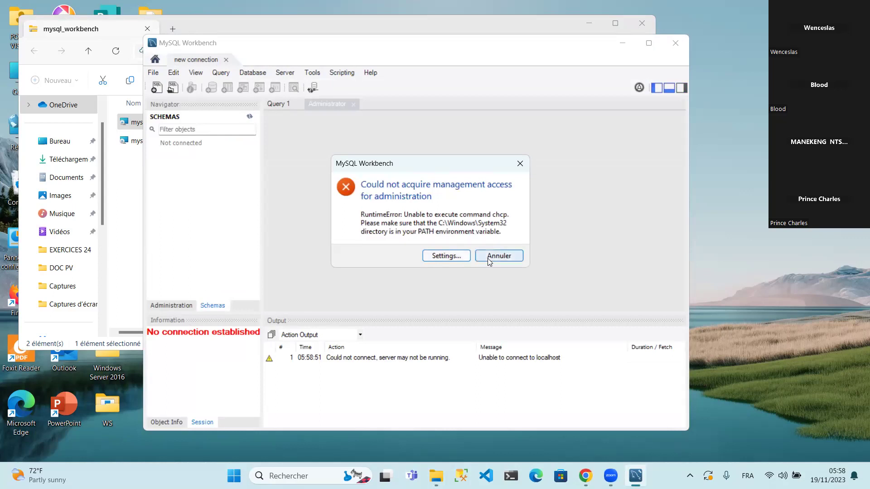
{"action": "left_click", "coordinate": [487, 257]}
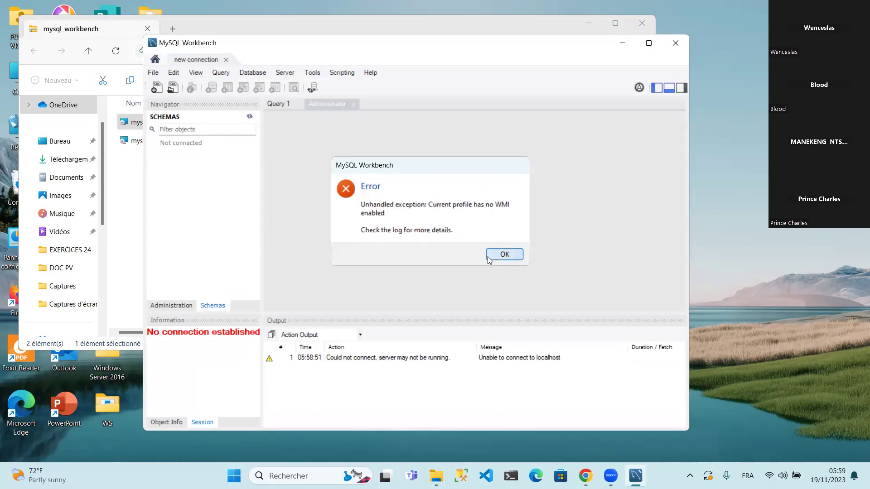
{"action": "left_click", "coordinate": [489, 258]}
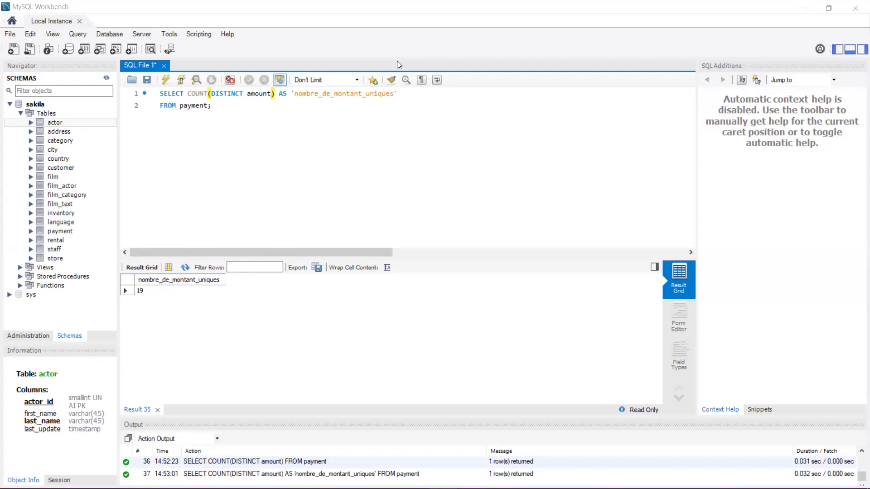
- Switch to the PowerPoint SQL deck and show slide 13 on LIMIT
{"action": "key", "text": "alt+Tab"}
{"action": "scroll", "coordinate": [90, 213], "scroll_direction": "down", "scroll_amount": 1}
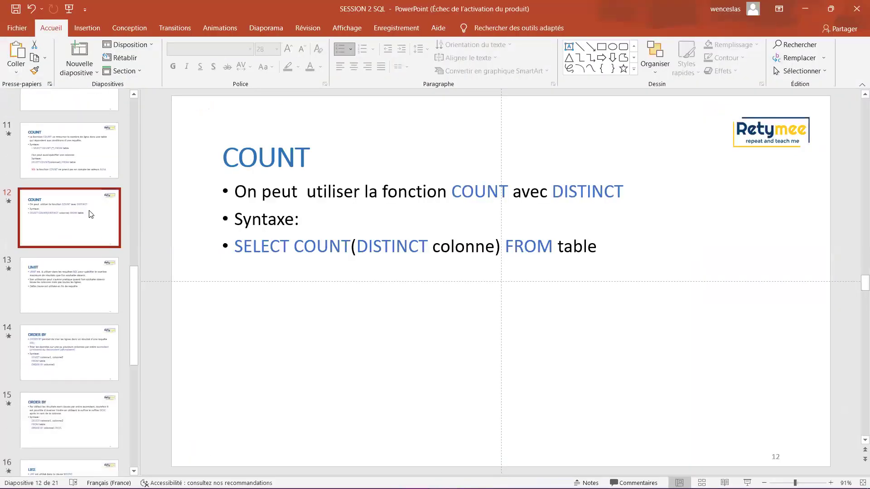
{"action": "left_click", "coordinate": [59, 295]}
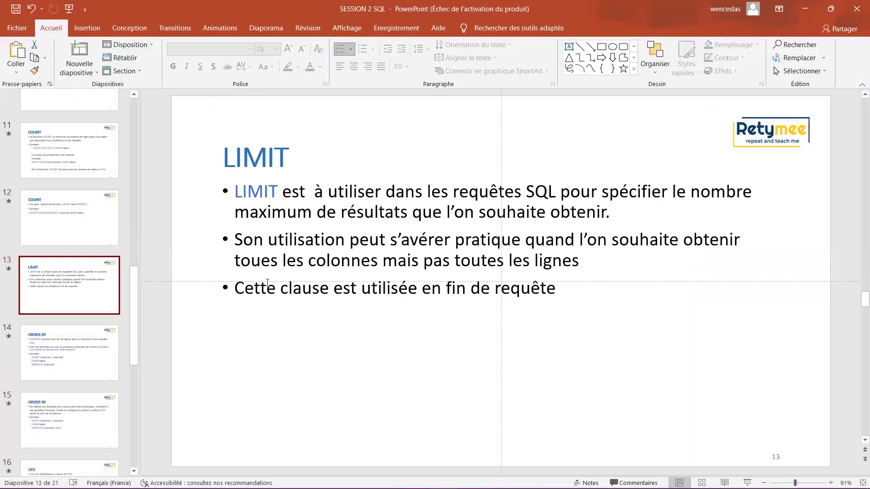
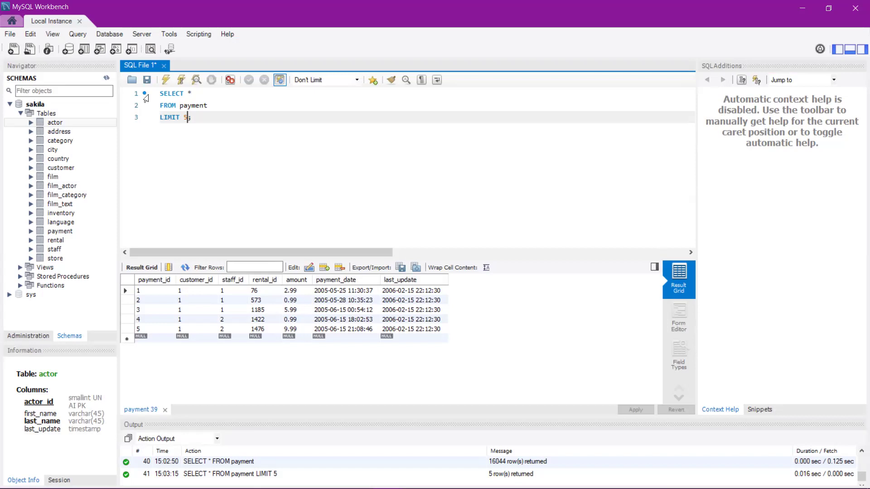
- Overwrite the payment query with 'SELECT First_name, last_name' and 'FROM customer' on two lines
{"action": "left_click_drag", "start_coordinate": [187, 114], "coordinate": [144, 109]}
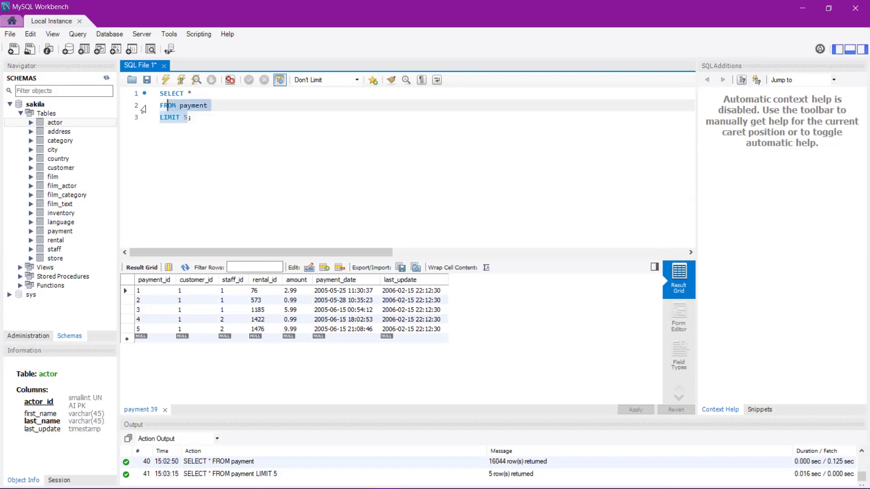
{"action": "left_click", "coordinate": [194, 117]}
{"action": "key", "text": "ctrl+a"}
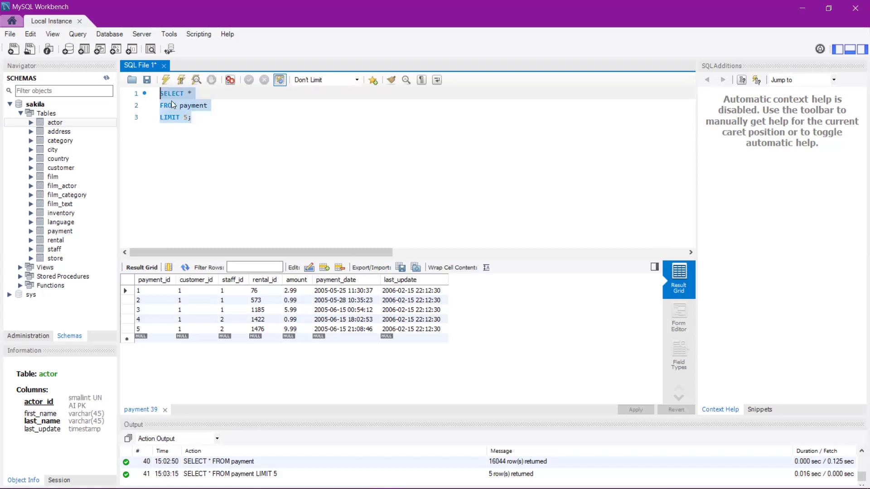
{"action": "left_click", "coordinate": [198, 92]}
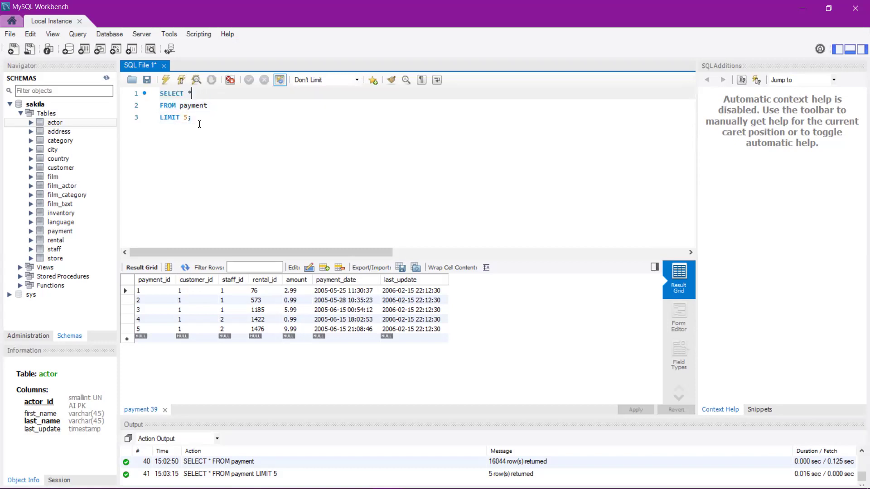
{"action": "key", "text": "ctrl+a"}
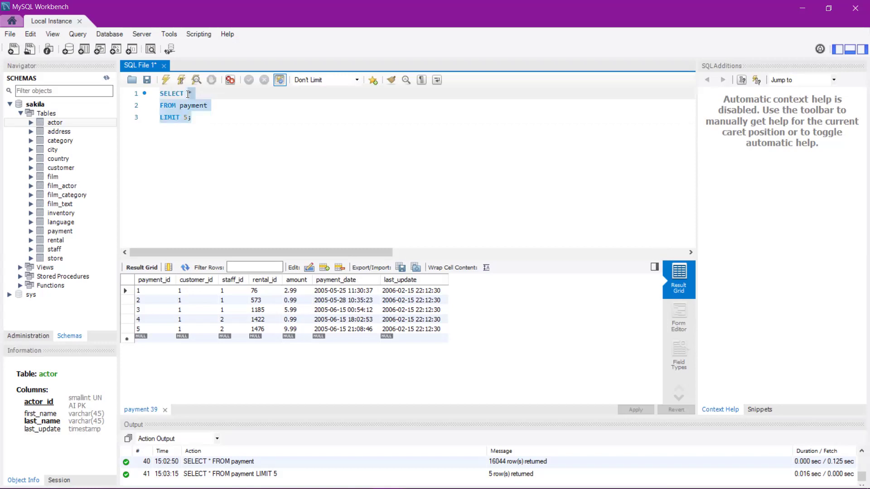
{"action": "type", "text": "SELECT "}
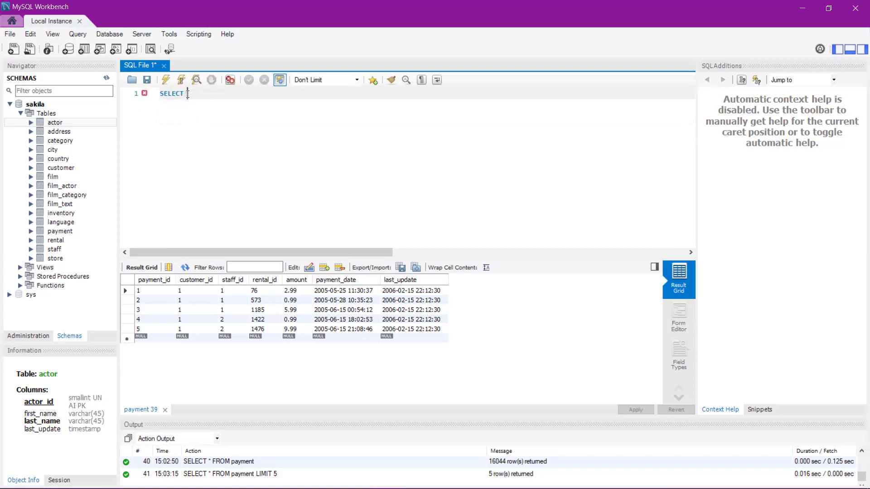
{"action": "type", "text": "FIR"}
{"action": "key", "text": "BackSpace"}
{"action": "key", "text": "BackSpace"}
{"action": "key", "text": "BackSpace"}
{"action": "key", "text": "BackSpace"}
{"action": "key", "text": "BackSpace"}
{"action": "type", "text": "T "}
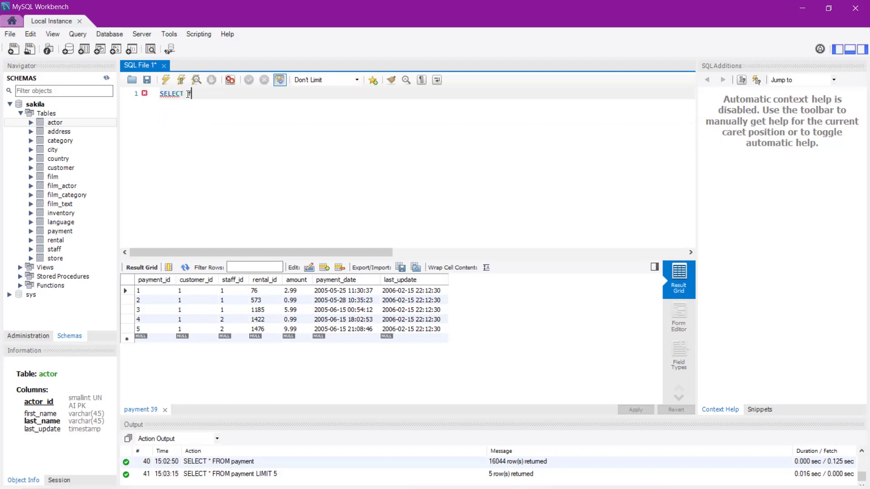
{"action": "type", "text": "First"}
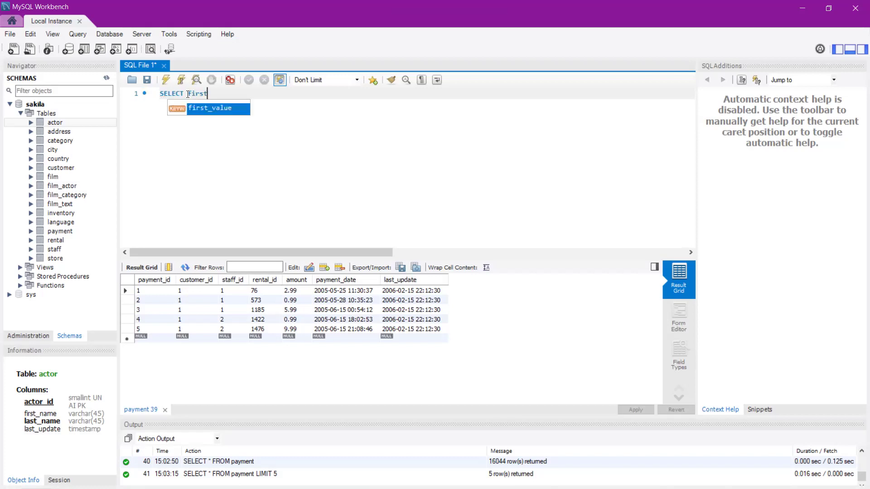
{"action": "type", "text": "_nam"}
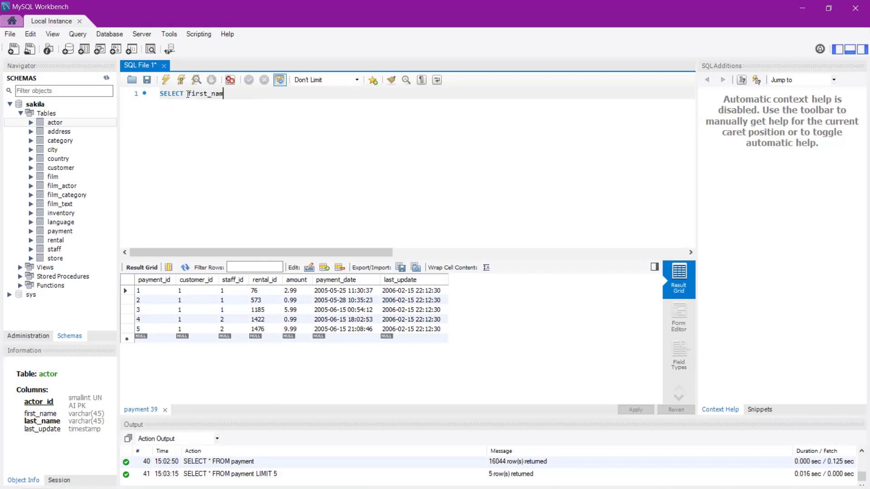
{"action": "type", "text": "e, last_"}
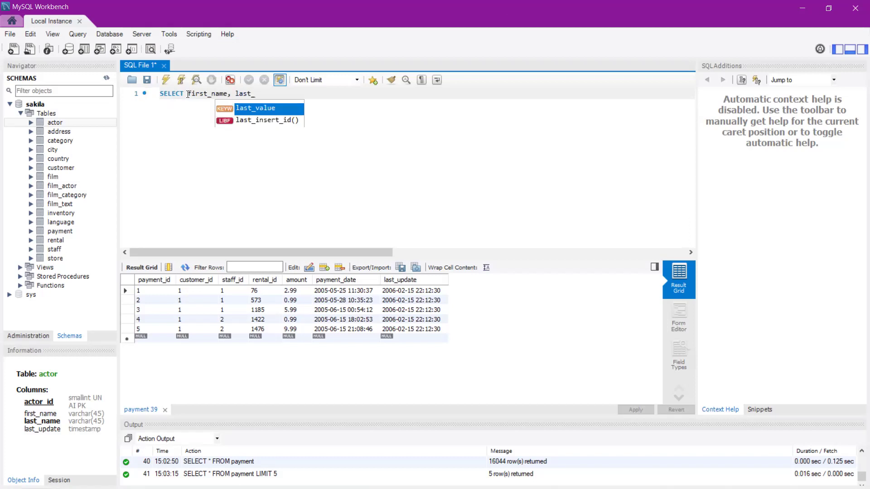
{"action": "type", "text": "name"}
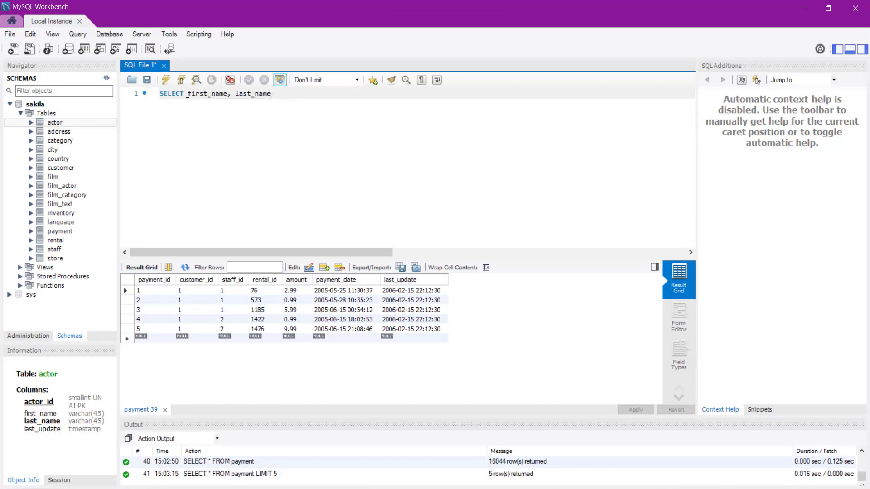
{"action": "key", "text": "Return"}
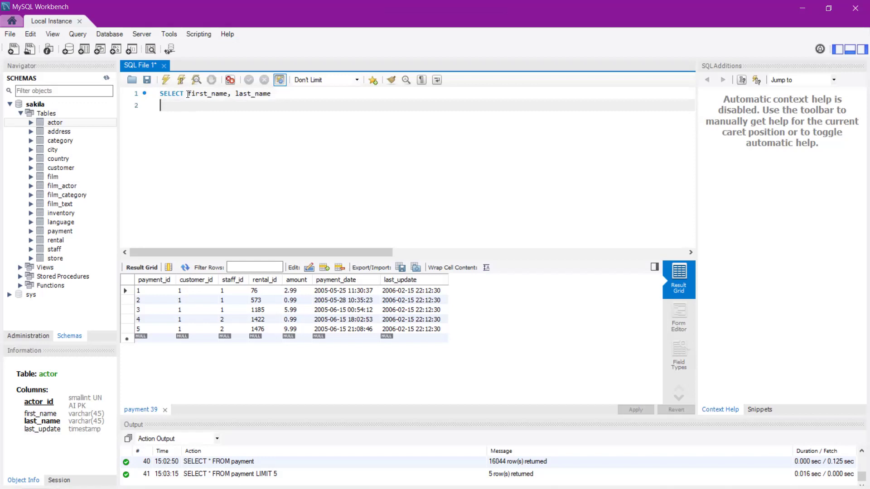
{"action": "type", "text": "FROM customer"}
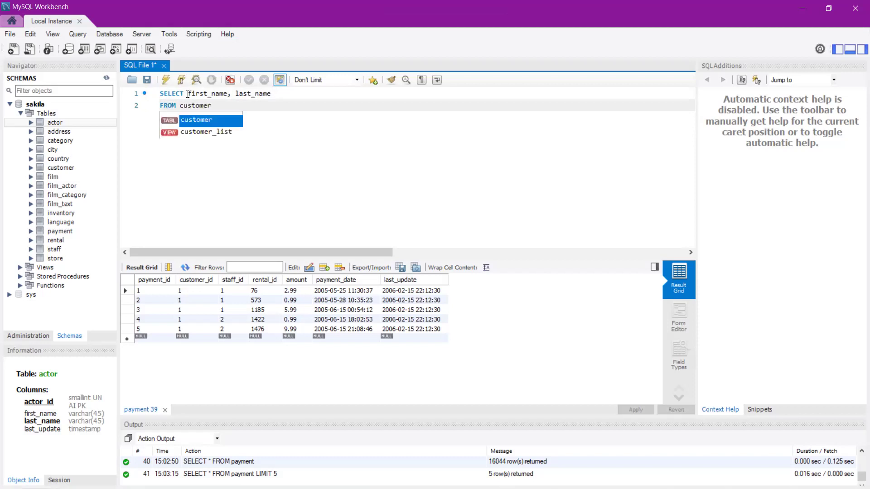
{"action": "key", "text": "Escape"}
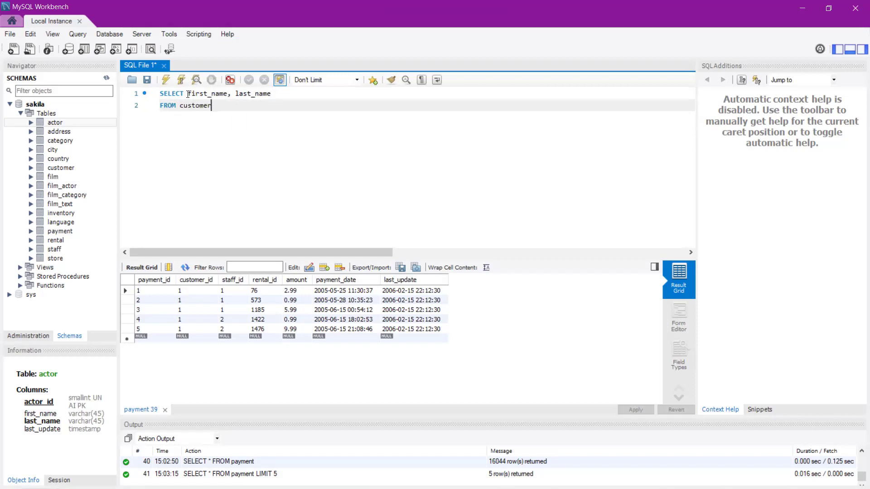
- Add the closing semicolon, run the query, and scroll through the 599 customer names
{"action": "type", "text": ";"}
{"action": "left_click", "coordinate": [165, 81]}
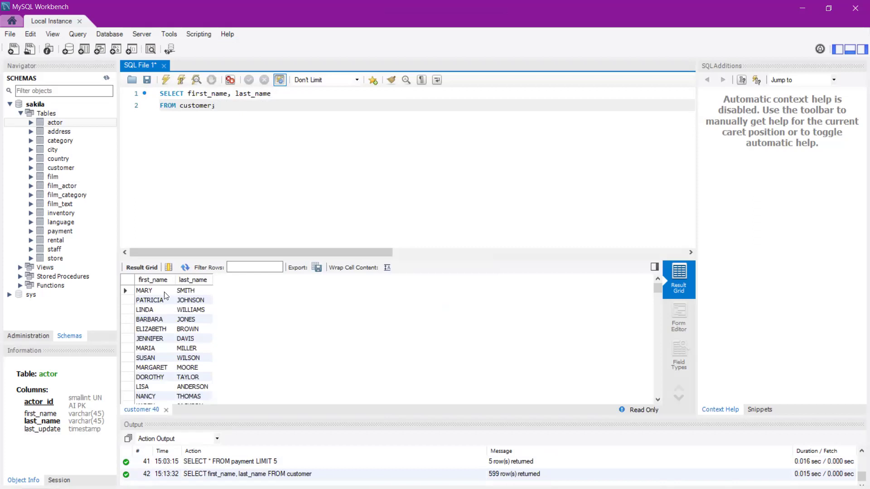
{"action": "scroll", "coordinate": [161, 313], "scroll_direction": "down", "scroll_amount": 2}
{"action": "scroll", "coordinate": [161, 314], "scroll_direction": "down", "scroll_amount": 4}
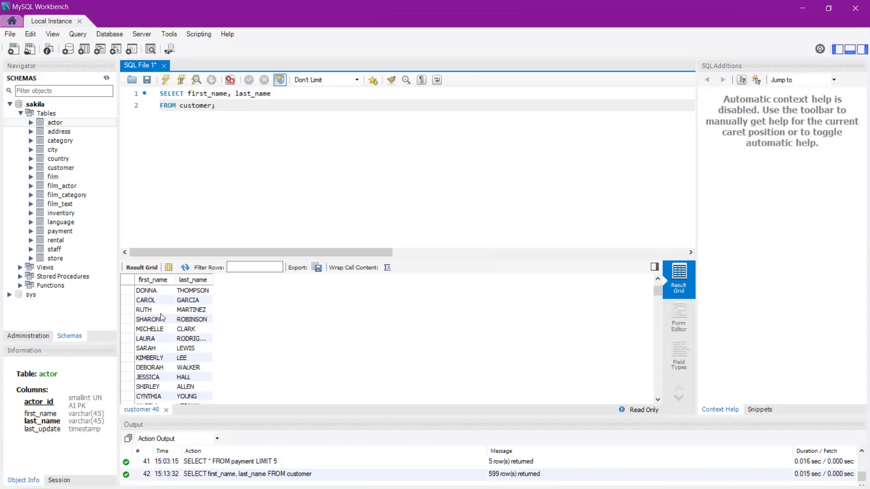
{"action": "scroll", "coordinate": [161, 314], "scroll_direction": "down", "scroll_amount": 8}
{"action": "scroll", "coordinate": [160, 313], "scroll_direction": "down", "scroll_amount": 3}
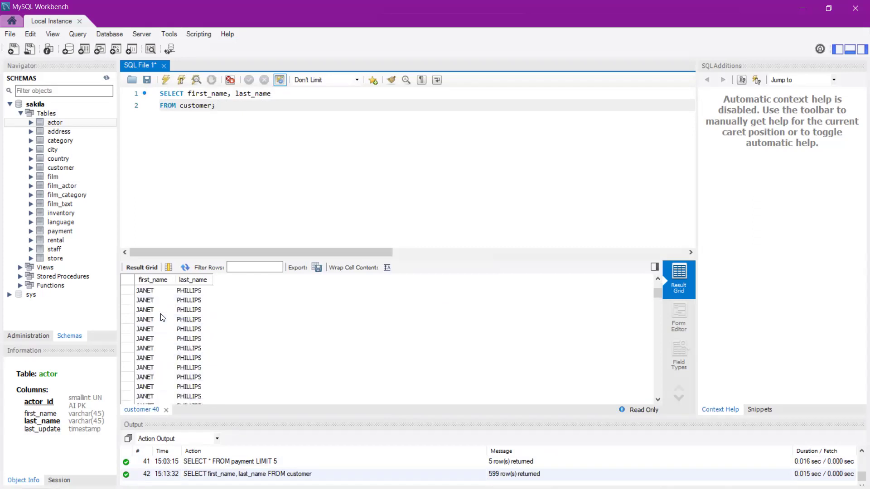
{"action": "scroll", "coordinate": [162, 317], "scroll_direction": "up", "scroll_amount": 15}
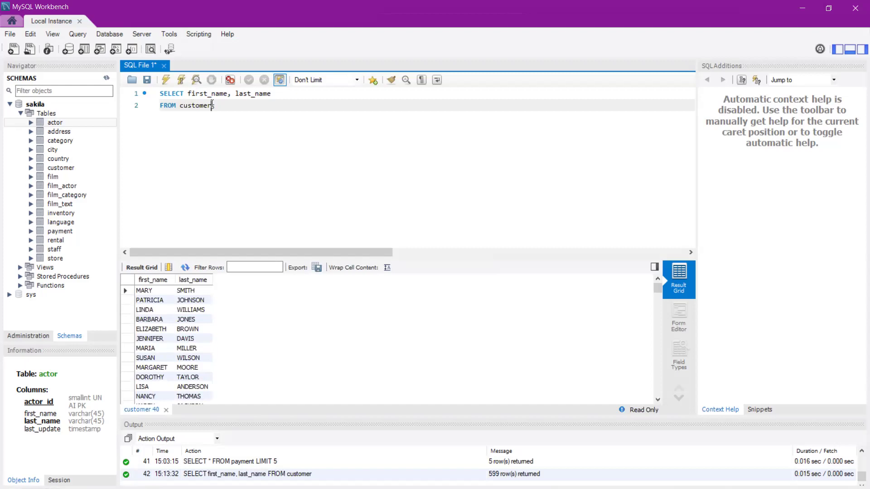
- Add a third line 'ORDER BY first_name;' using the first_name autocomplete suggestion
{"action": "key", "text": "Return"}
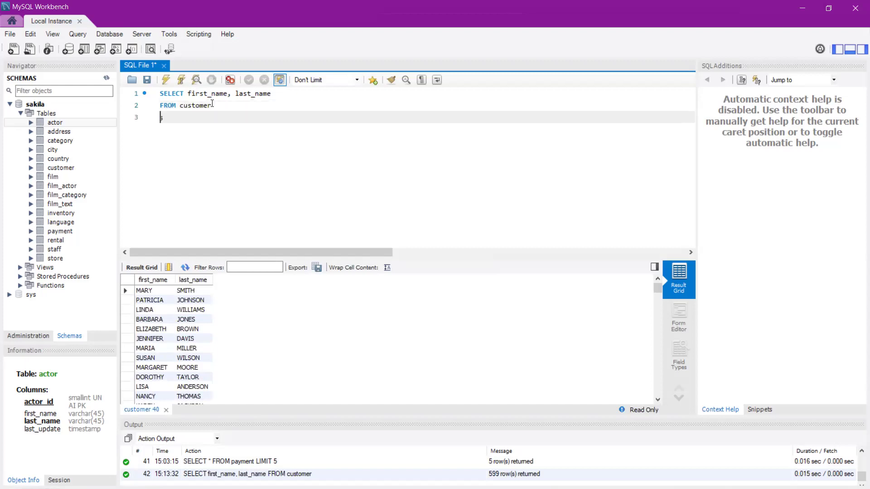
{"action": "type", "text": "ORDER BY first"}
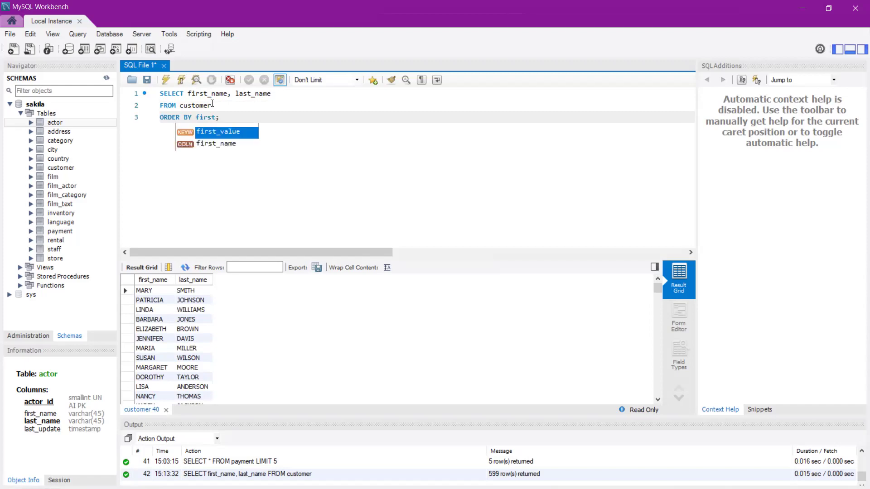
{"action": "type", "text": "_"}
{"action": "key", "text": "Down"}
{"action": "key", "text": "Return"}
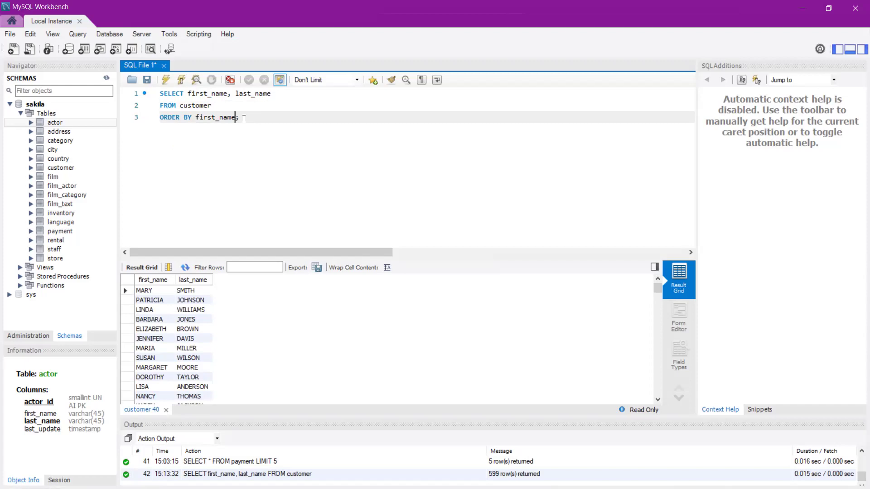
- Select the three-line query and run it sorted by first_name
{"action": "left_click", "coordinate": [243, 119]}
{"action": "left_click", "coordinate": [159, 101], "text": "shift"}
{"action": "left_click", "coordinate": [160, 93], "text": "shift"}
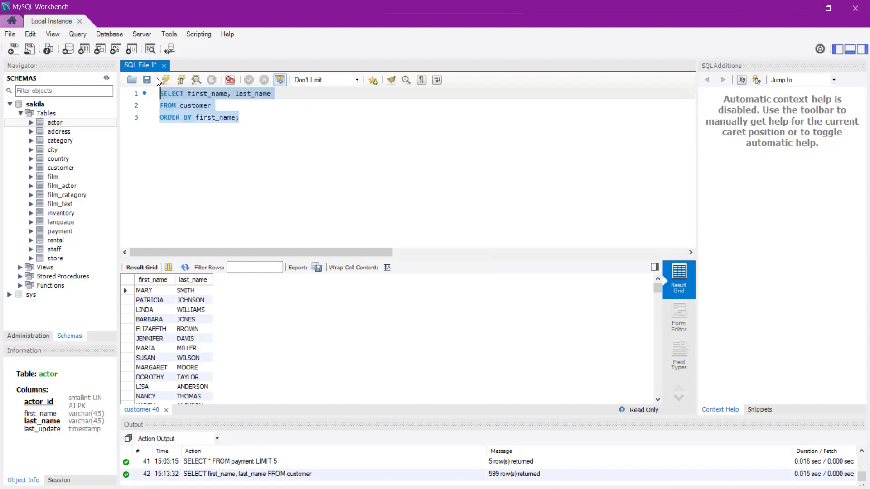
{"action": "left_click", "coordinate": [165, 81]}
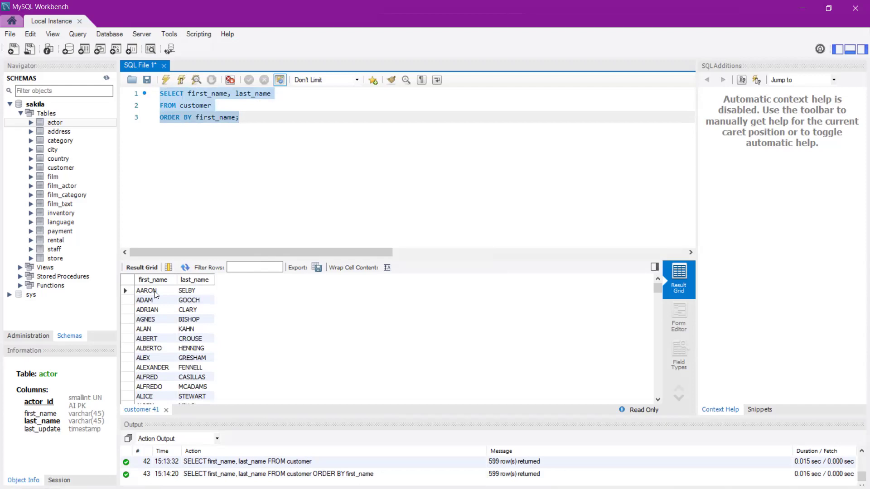
- Scroll the alphabetical results from AARON onward, then select first_name in the ORDER BY clause
{"action": "scroll", "coordinate": [153, 301], "scroll_direction": "down", "scroll_amount": 5}
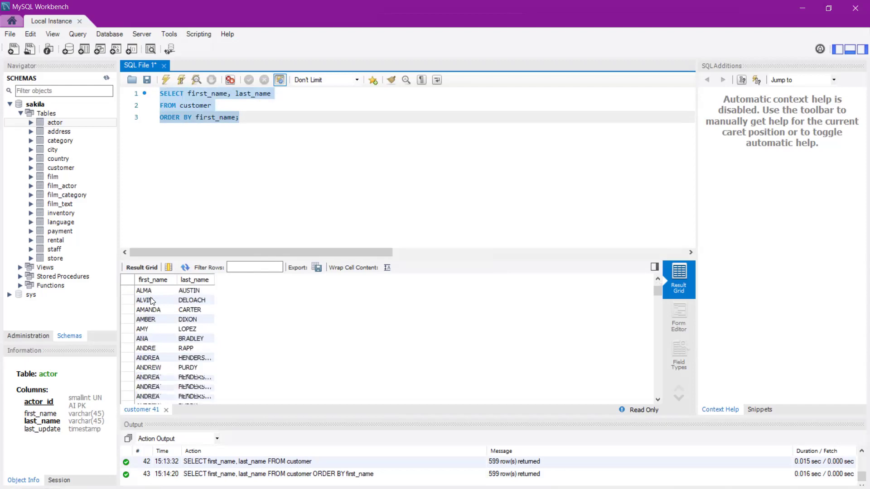
{"action": "scroll", "coordinate": [152, 301], "scroll_direction": "down", "scroll_amount": 9}
{"action": "scroll", "coordinate": [152, 301], "scroll_direction": "down", "scroll_amount": 15}
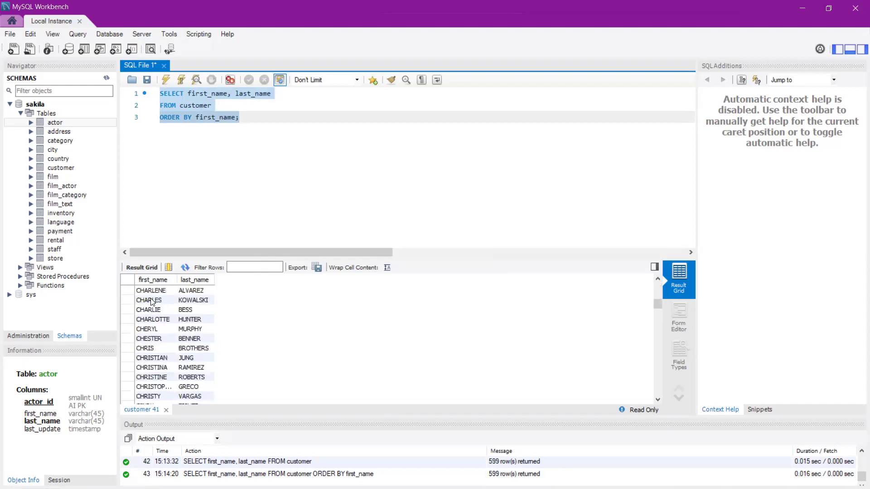
{"action": "scroll", "coordinate": [152, 302], "scroll_direction": "down", "scroll_amount": 13}
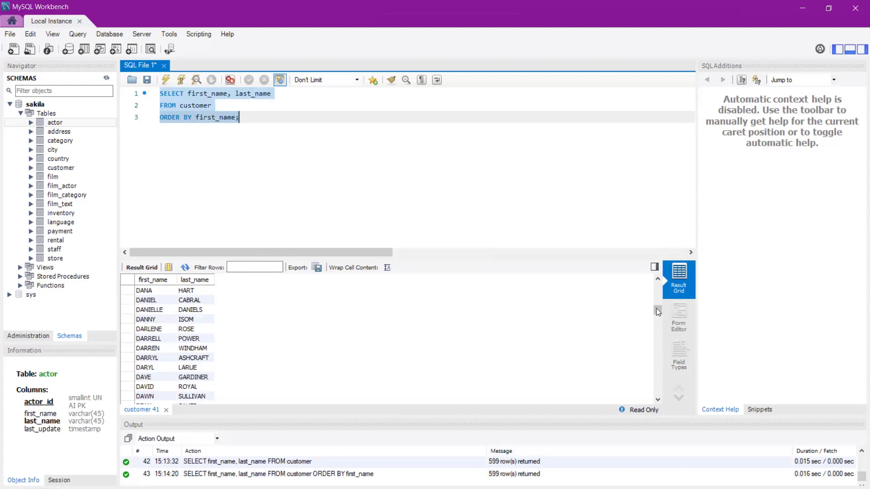
{"action": "left_click_drag", "start_coordinate": [658, 314], "coordinate": [667, 294]}
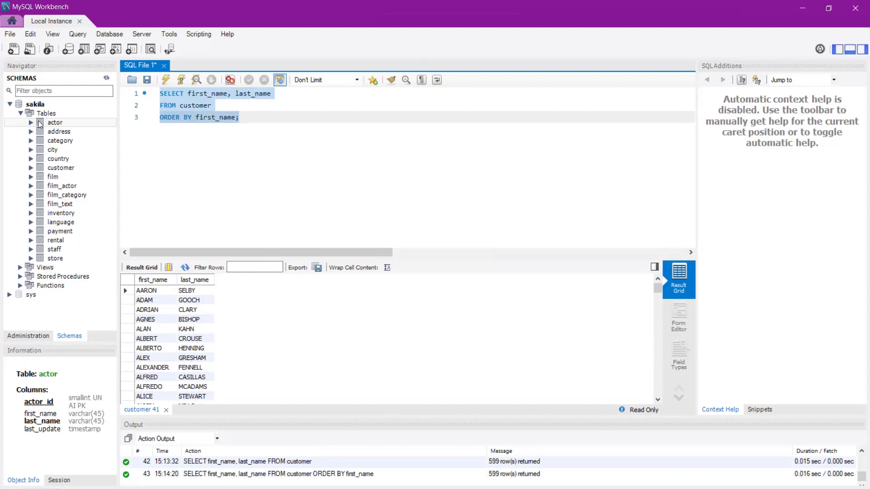
{"action": "left_click", "coordinate": [235, 118]}
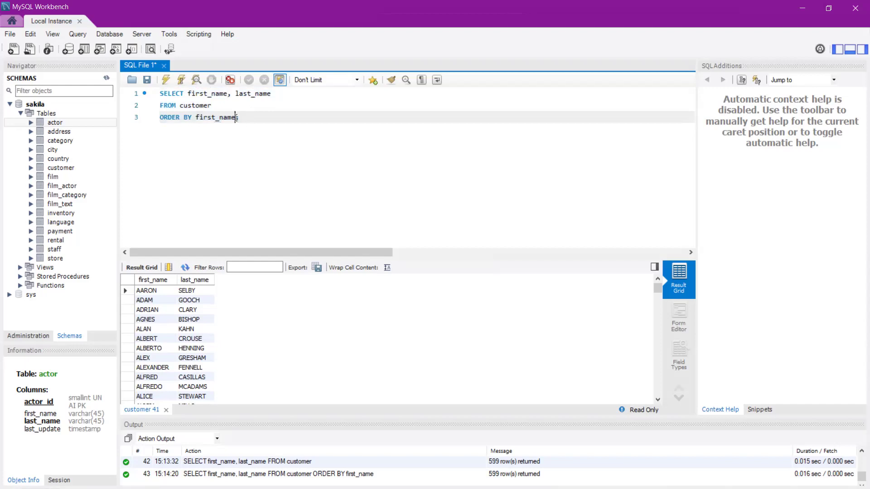
{"action": "double_click", "coordinate": [221, 114]}
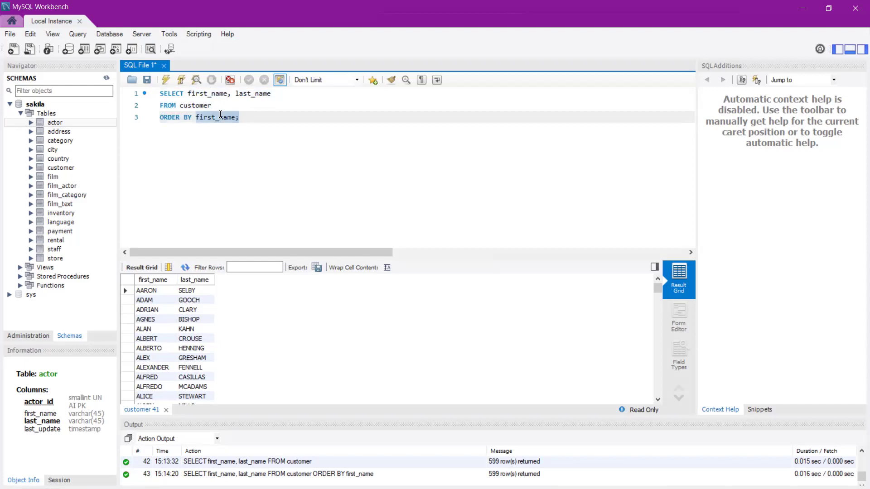
- Replace first_name with last_name in ORDER BY and rerun, listing customers from ABNEY
{"action": "left_click", "coordinate": [197, 117]}
{"action": "left_click", "coordinate": [236, 117], "text": "shift"}
{"action": "type", "text": "las"}
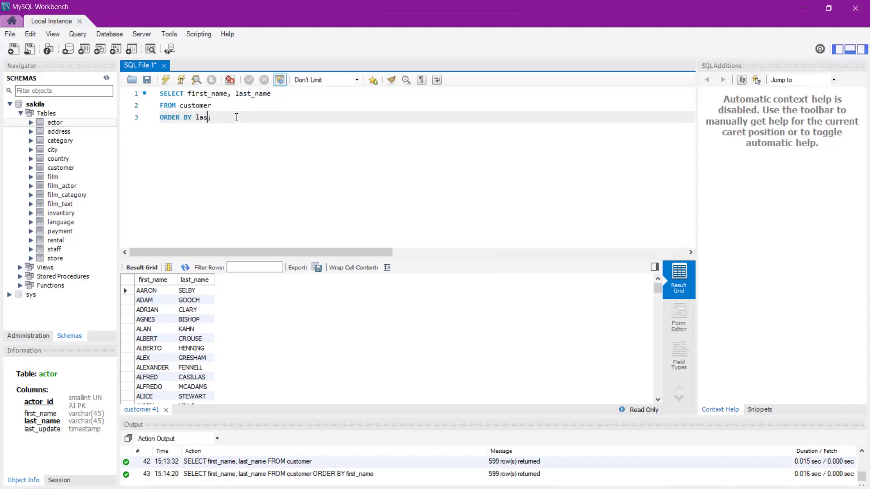
{"action": "type", "text": "t_name"}
{"action": "left_click", "coordinate": [166, 80]}
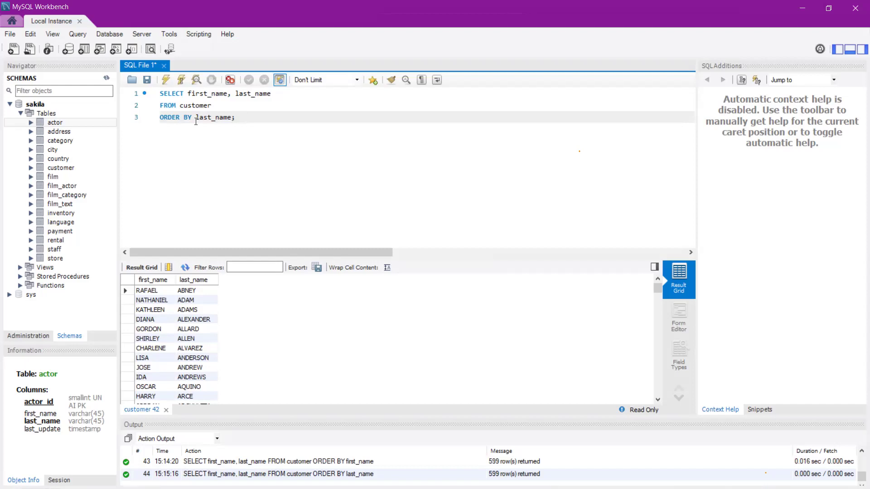
- Edit line 3 to 'ORDER BY first_name ASC, last_name DESC' and run it
{"action": "left_click", "coordinate": [196, 118]}
{"action": "type", "text": "first"}
{"action": "type", "text": "_"}
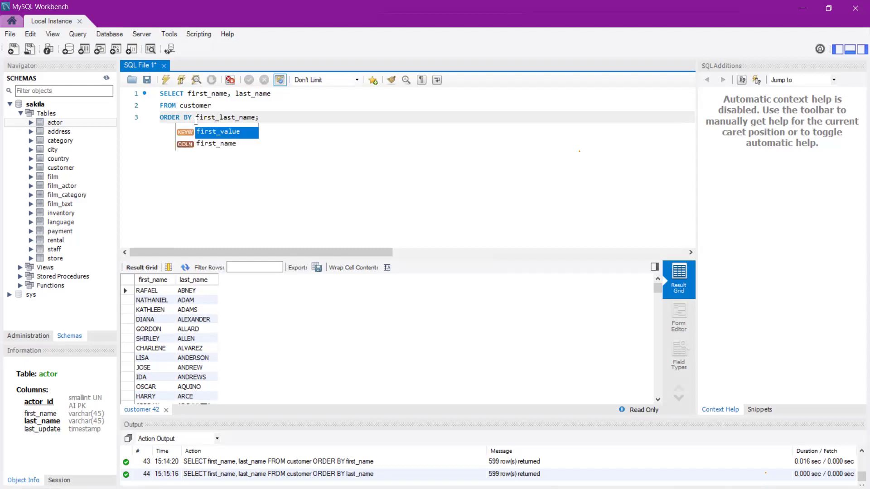
{"action": "type", "text": "name "}
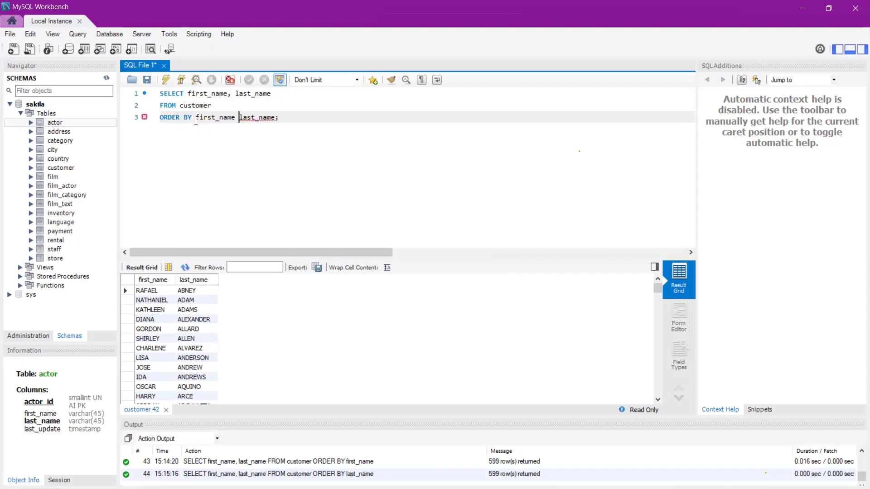
{"action": "type", "text": "ASC,"}
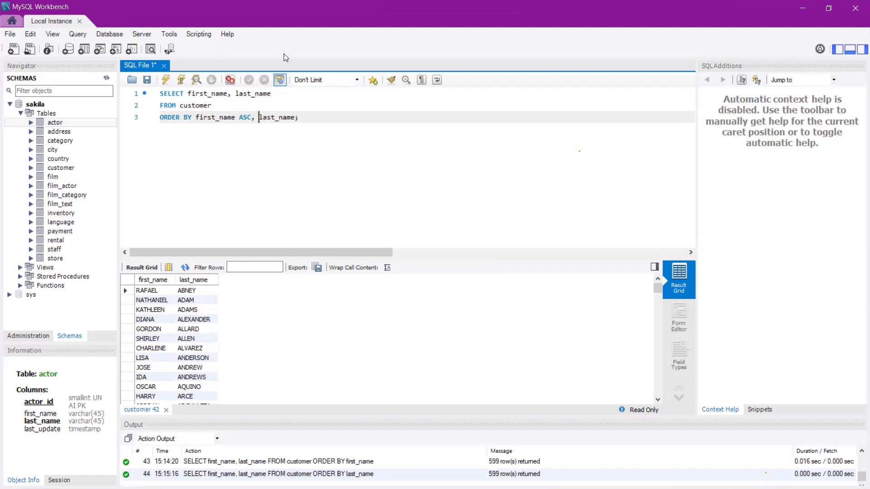
{"action": "left_click", "coordinate": [294, 118]}
{"action": "type", "text": "desc"}
{"action": "key", "text": "BackSpace"}
{"action": "key", "text": "BackSpace"}
{"action": "key", "text": "BackSpace"}
{"action": "key", "text": "BackSpace"}
{"action": "type", "text": "DESC"}
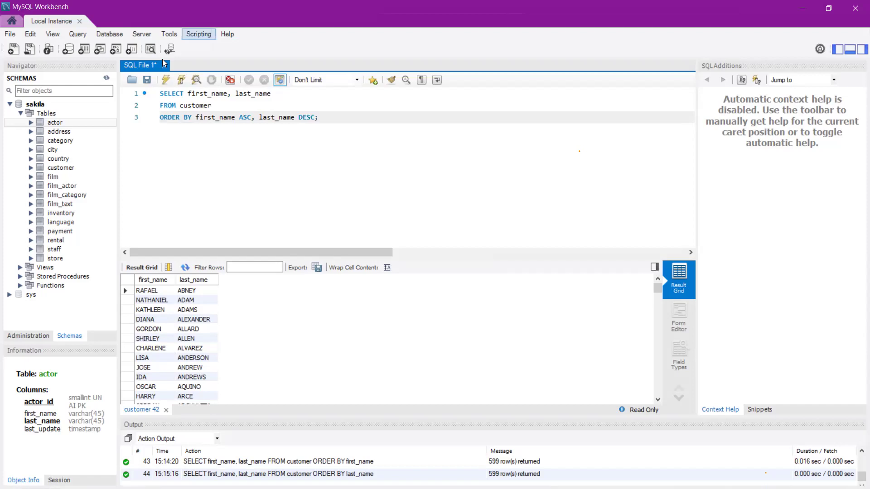
{"action": "left_click", "coordinate": [166, 81]}
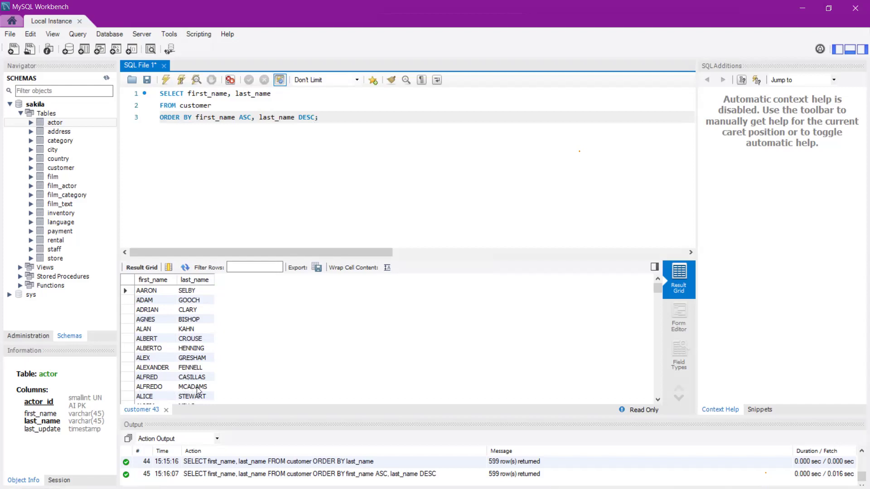
- Scroll the two-column sort results, then use the window control at the top right
{"action": "scroll", "coordinate": [234, 385], "scroll_direction": "down", "scroll_amount": 2}
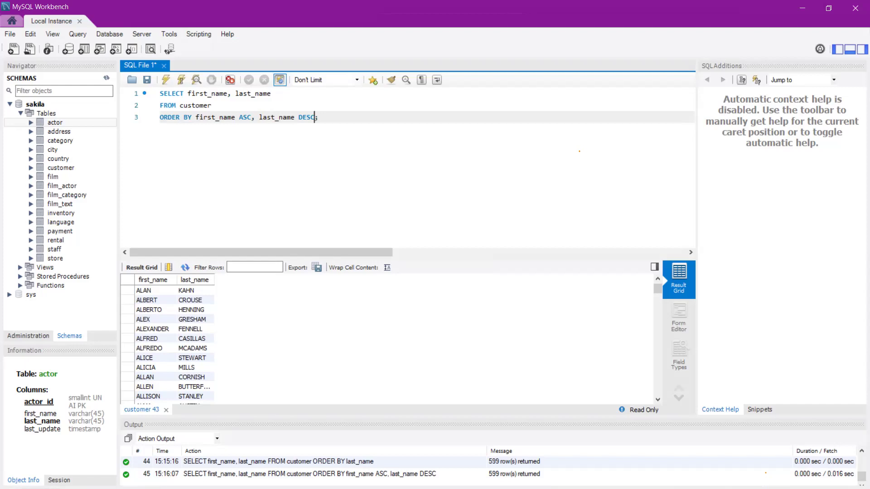
{"action": "left_click", "coordinate": [856, 8]}
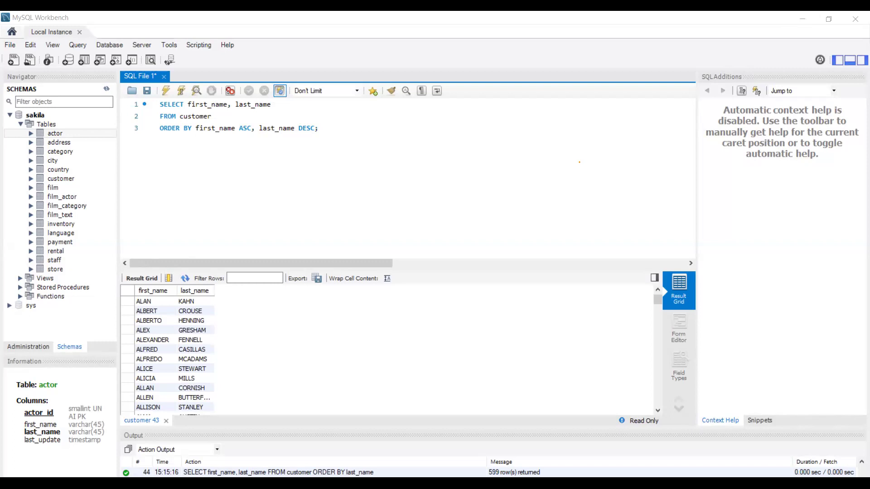
- Rerun the two-column sort, review rows AARON SELBY through AGNES BISHOP, then select DESC
{"action": "key", "text": "ctrl+Return"}
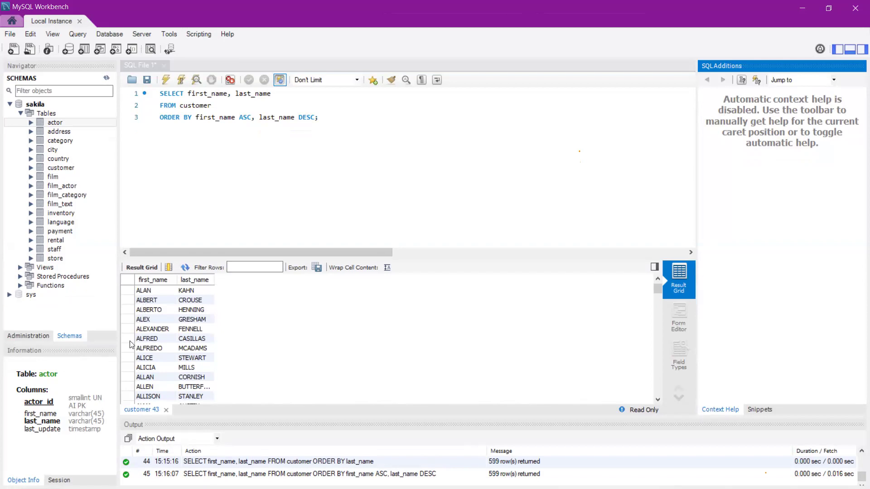
{"action": "scroll", "coordinate": [151, 356], "scroll_direction": "down", "scroll_amount": 7}
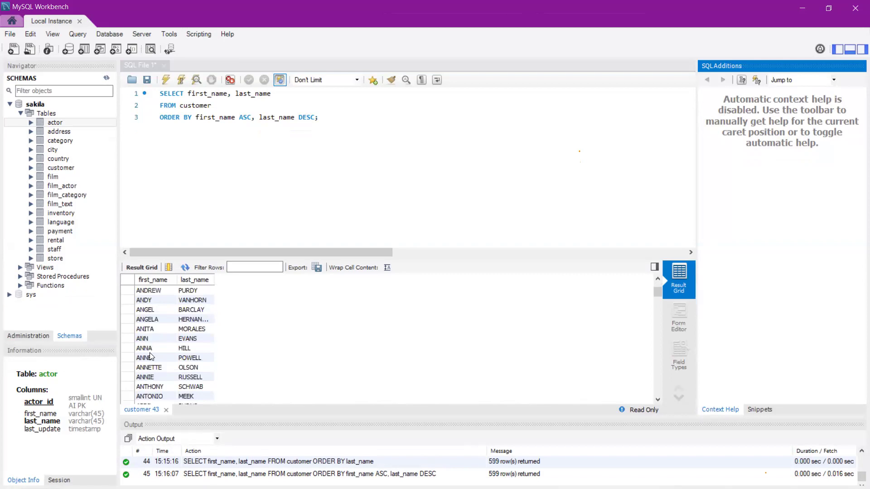
{"action": "scroll", "coordinate": [151, 357], "scroll_direction": "down", "scroll_amount": 5}
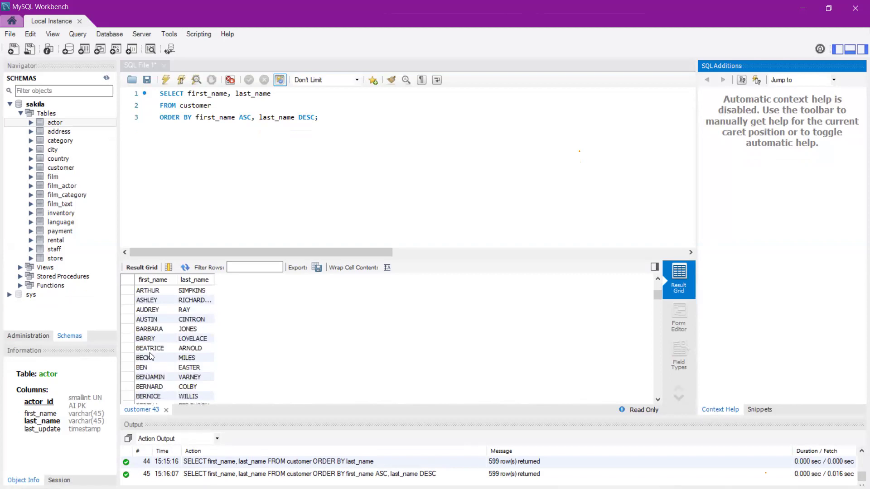
{"action": "scroll", "coordinate": [149, 352], "scroll_direction": "up", "scroll_amount": 12}
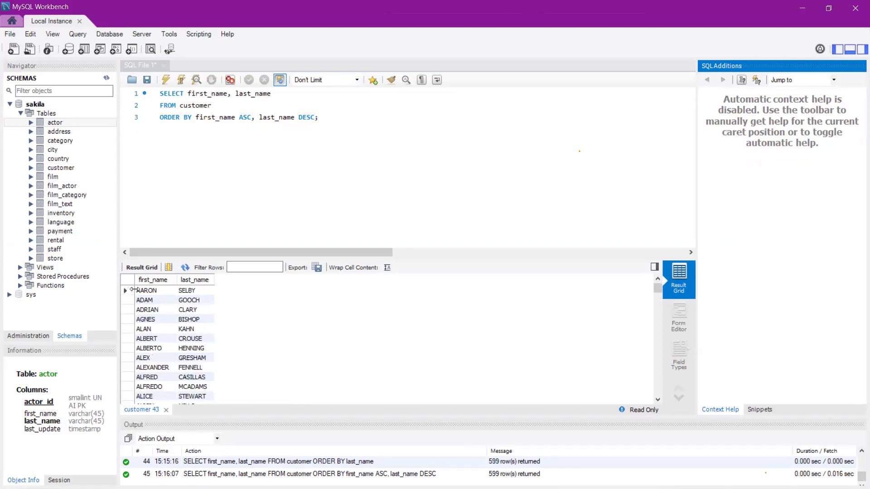
{"action": "left_click", "coordinate": [135, 320]}
{"action": "double_click", "coordinate": [314, 118]}
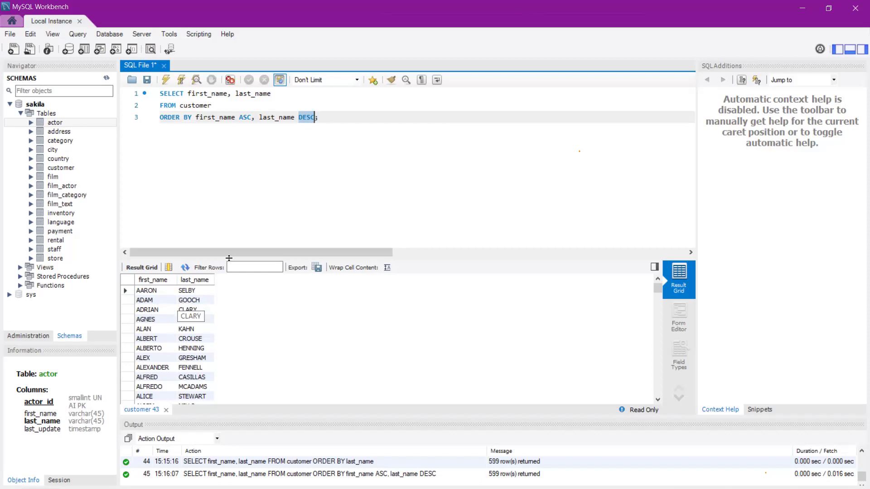
- Strip ASC and ', last_name DESC' from line 3 and rerun, starting again at AARON SELBY
{"action": "left_click_drag", "start_coordinate": [251, 118], "coordinate": [311, 118]}
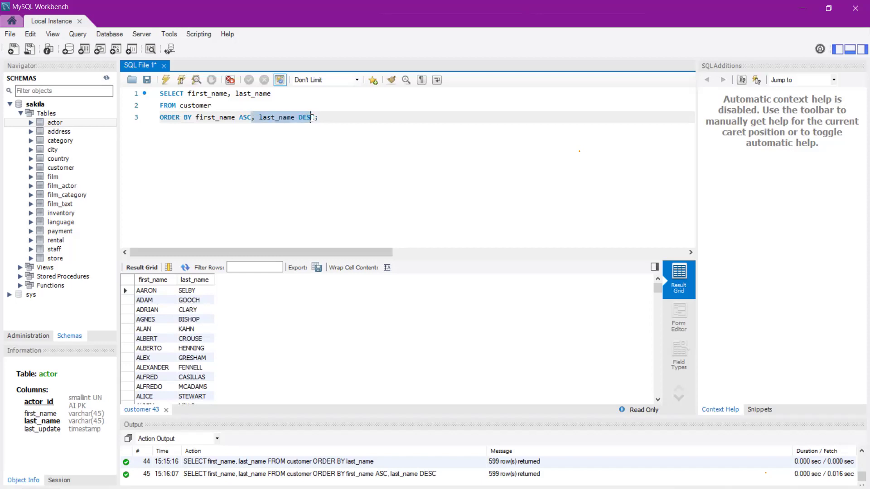
{"action": "left_click", "coordinate": [314, 118]}
{"action": "triple_click", "coordinate": [315, 118]}
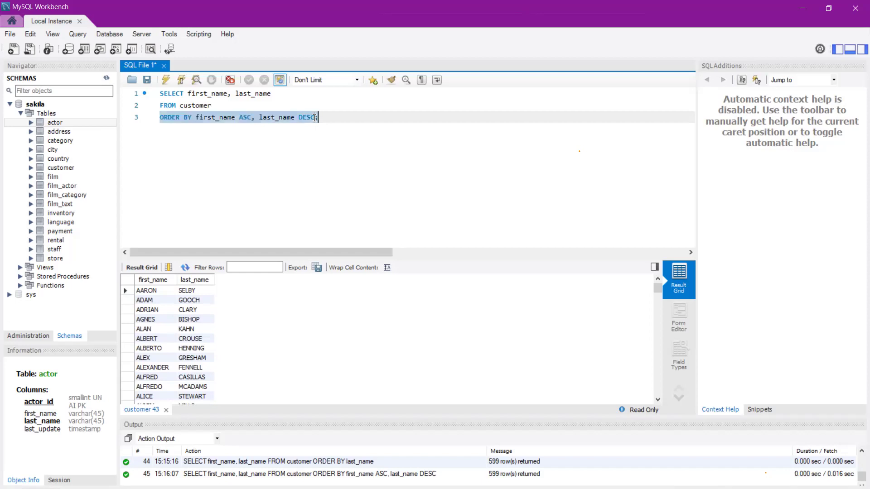
{"action": "left_click", "coordinate": [232, 118]}
{"action": "key", "text": "End"}
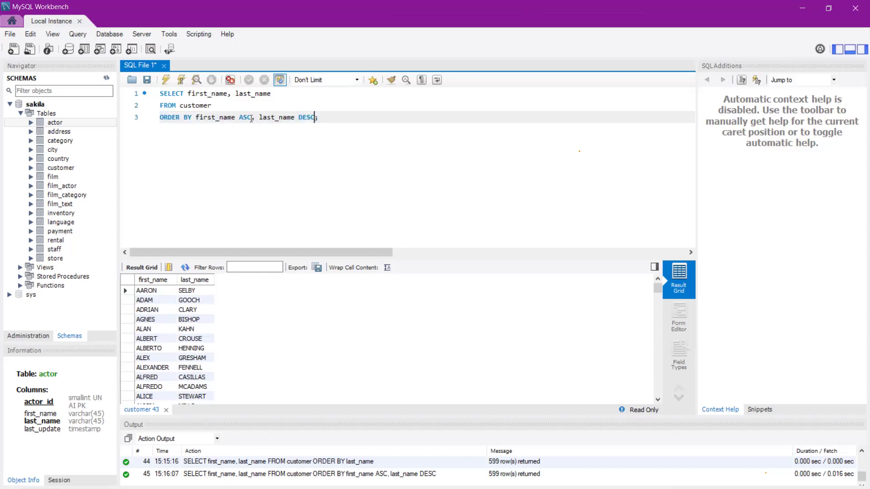
{"action": "key", "text": "BackSpace"}
{"action": "key", "text": "BackSpace"}
{"action": "key", "text": "BackSpace"}
{"action": "key", "text": "BackSpace"}
{"action": "key", "text": "BackSpace"}
{"action": "key", "text": "BackSpace"}
{"action": "key", "text": "BackSpace"}
{"action": "key", "text": "BackSpace"}
{"action": "key", "text": "BackSpace"}
{"action": "key", "text": "BackSpace"}
{"action": "key", "text": "BackSpace"}
{"action": "key", "text": "BackSpace"}
{"action": "key", "text": "BackSpace"}
{"action": "key", "text": "BackSpace"}
{"action": "key", "text": "BackSpace"}
{"action": "key", "text": "BackSpace"}
{"action": "key", "text": "BackSpace"}
{"action": "key", "text": "BackSpace"}
{"action": "key", "text": "BackSpace"}
{"action": "key", "text": "BackSpace"}
{"action": "left_click", "coordinate": [176, 81]}
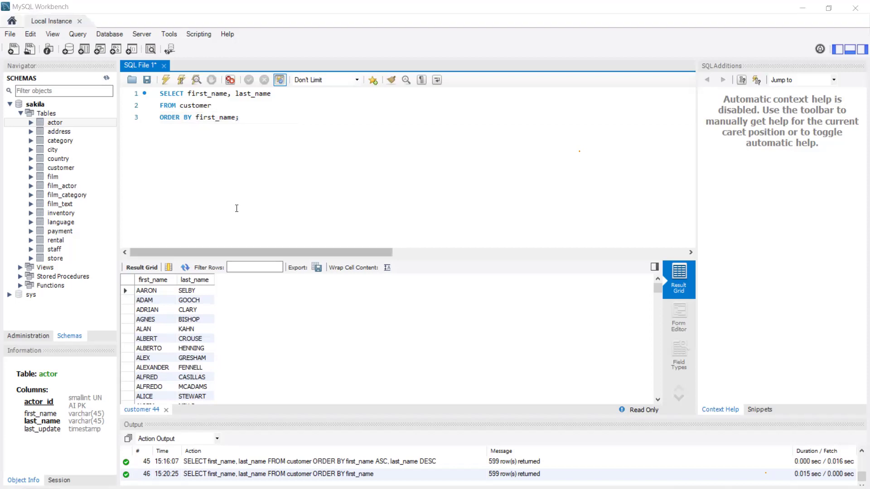
{"action": "left_click", "coordinate": [284, 177]}
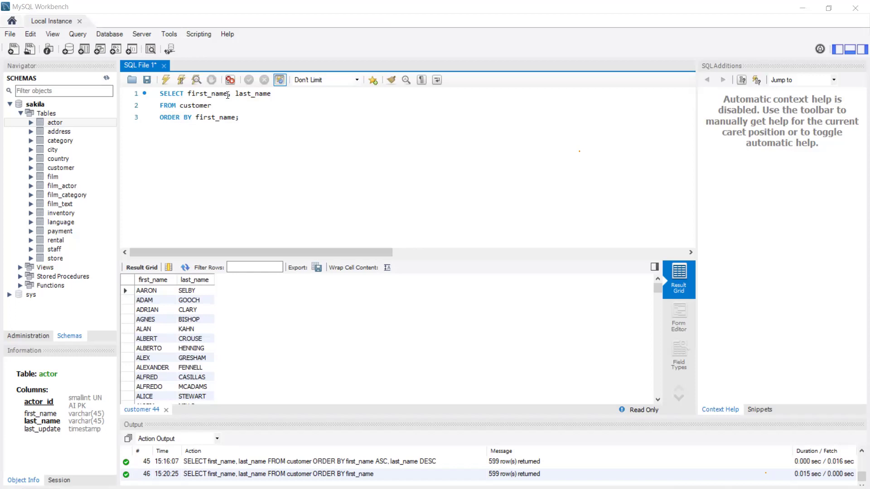
- Drop last_name from the SELECT list and change the sort to ORDER BY last_name
{"action": "left_click_drag", "start_coordinate": [228, 95], "coordinate": [271, 94]}
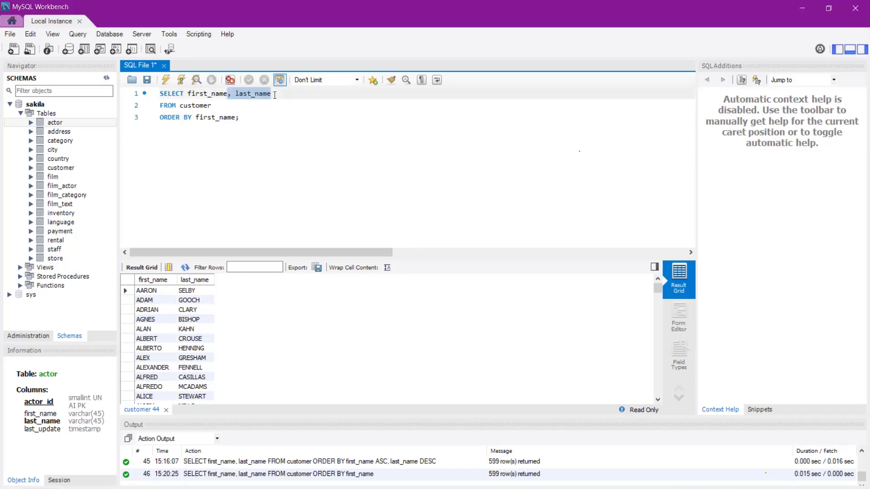
{"action": "key", "text": "BackSpace"}
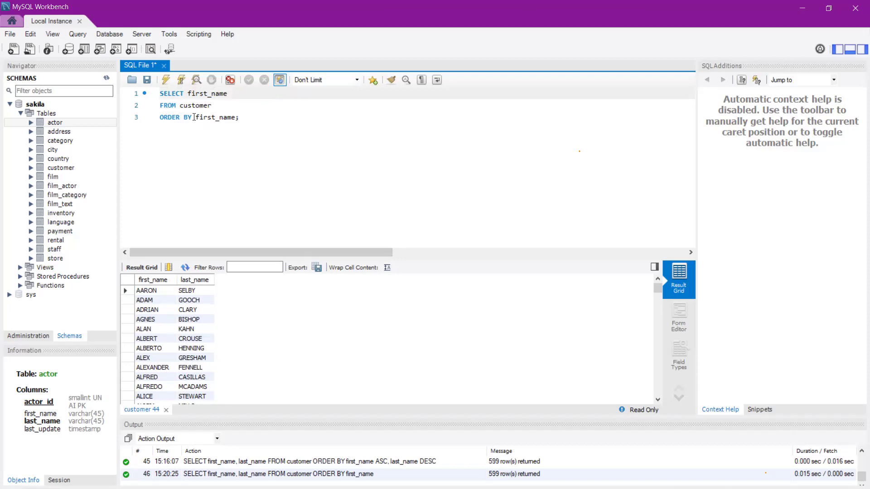
{"action": "left_click_drag", "start_coordinate": [198, 118], "coordinate": [212, 118]}
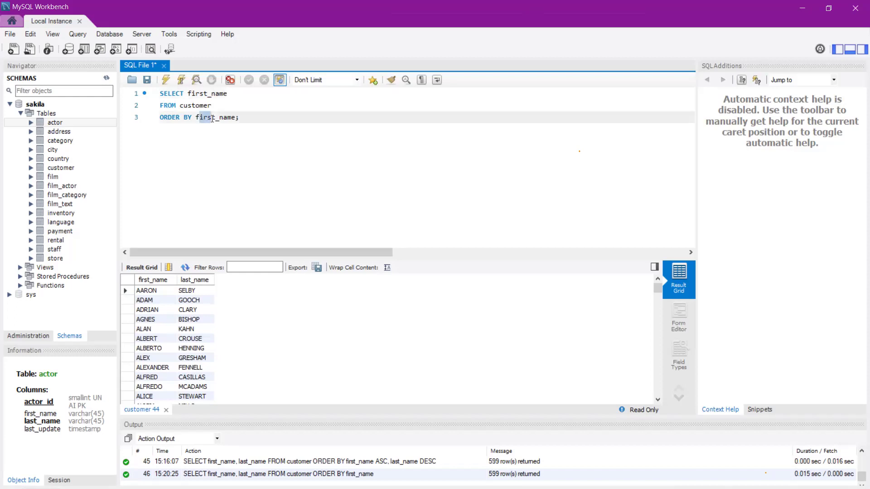
{"action": "double_click", "coordinate": [212, 119]}
{"action": "key", "text": "Left"}
{"action": "left_click", "coordinate": [215, 118], "text": "shift"}
{"action": "key", "text": "BackSpace"}
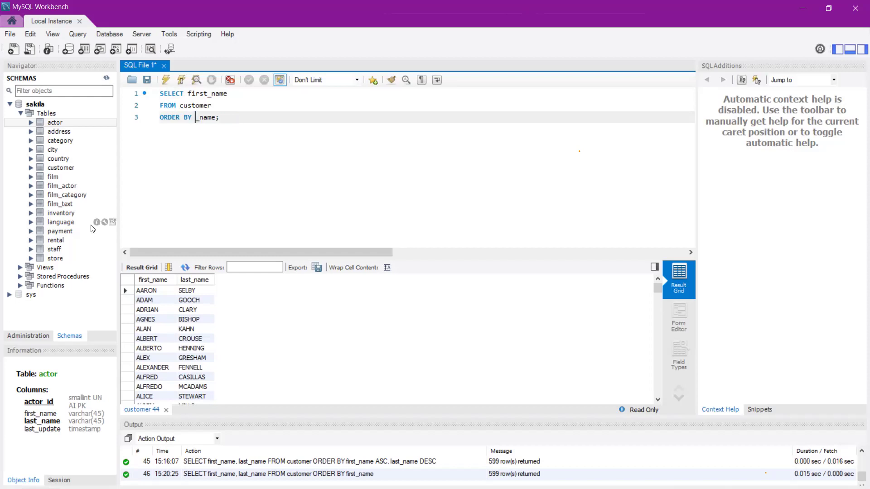
{"action": "type", "text": "last"}
{"action": "key", "text": "ctrl+space"}
- Run the query, then bring up PowerPoint slide 16 introducing LIKE and 'J%'
{"action": "left_click", "coordinate": [165, 84]}
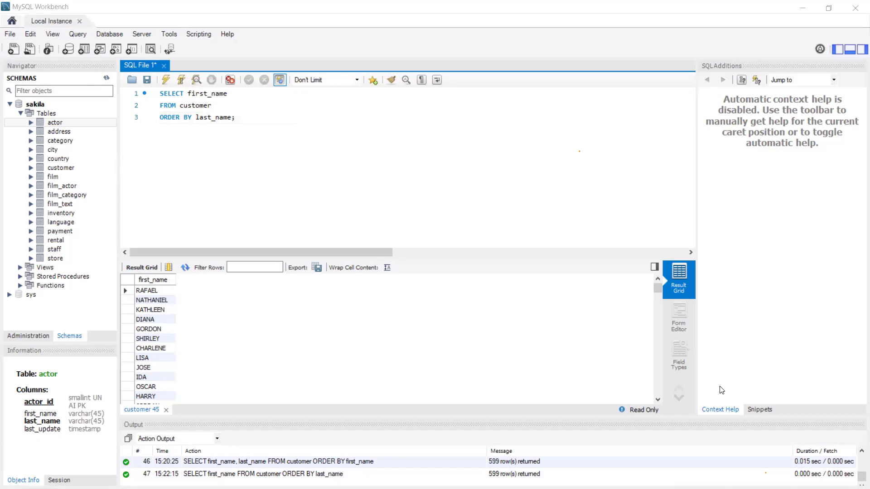
{"action": "key", "text": "alt+Tab"}
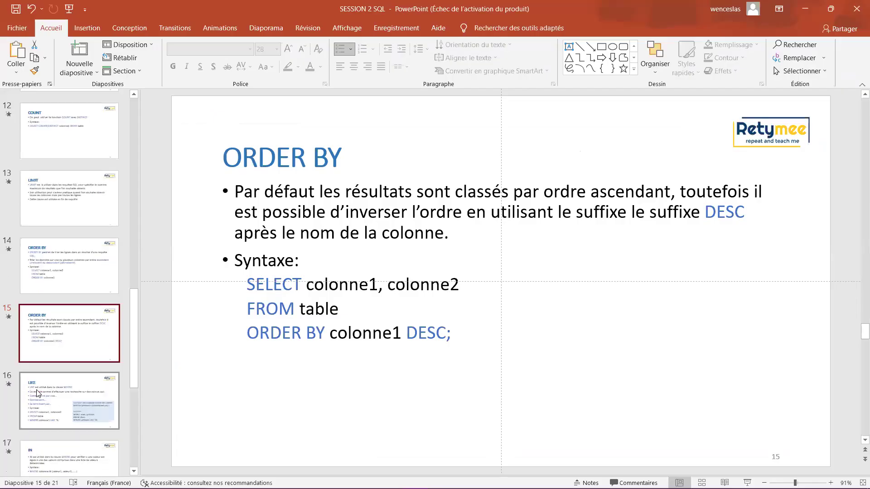
{"action": "scroll", "coordinate": [273, 408], "scroll_direction": "down", "scroll_amount": 1}
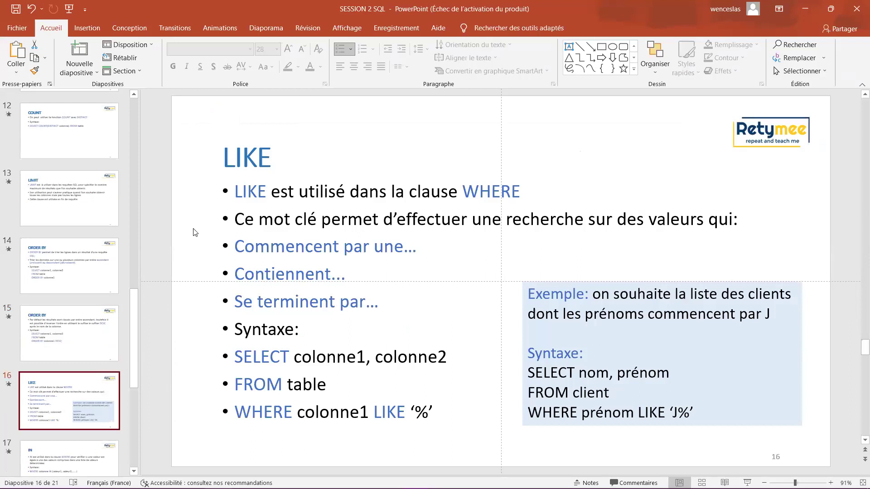
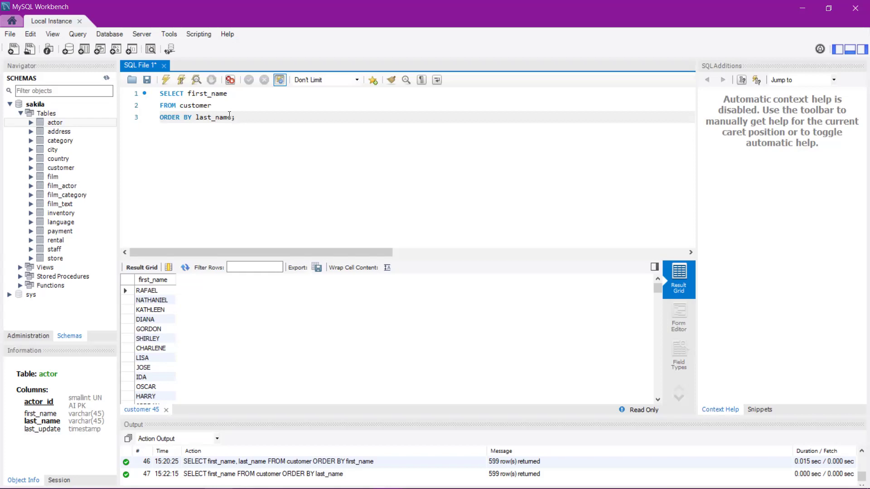
- Add last_name to the SELECT list, remove the ORDER BY clause, and run the query for 599 rows
{"action": "left_click_drag", "start_coordinate": [231, 117], "coordinate": [195, 118]}
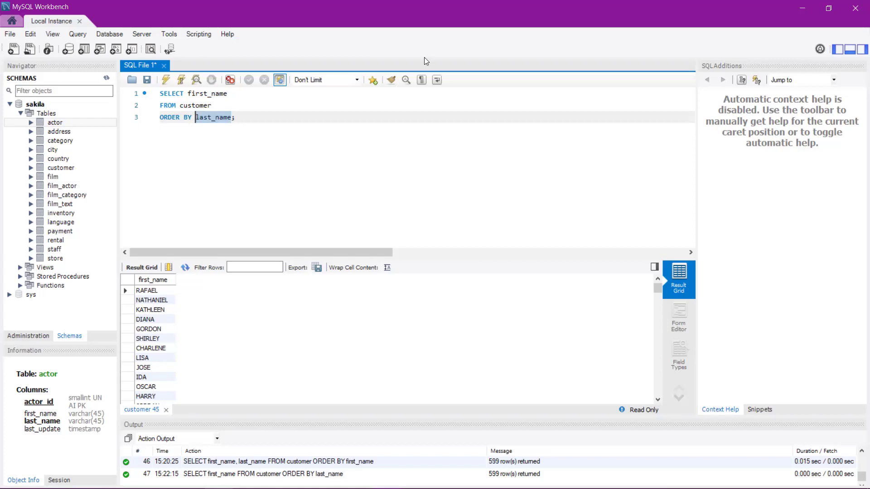
{"action": "left_click", "coordinate": [286, 93]}
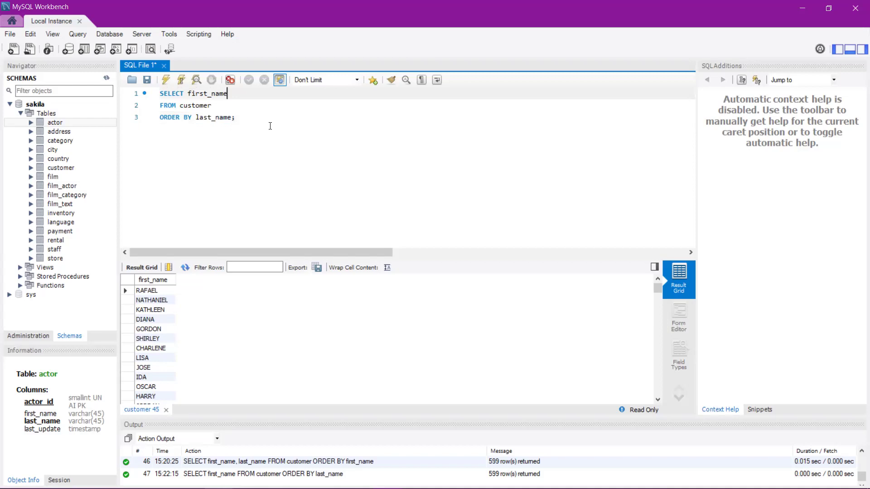
{"action": "type", "text": ", last_name"}
{"action": "left_click", "coordinate": [234, 118]}
{"action": "key", "text": "BackSpace"}
{"action": "key", "text": "BackSpace"}
{"action": "key", "text": "BackSpace"}
{"action": "key", "text": "BackSpace"}
{"action": "key", "text": "BackSpace"}
{"action": "key", "text": "BackSpace"}
{"action": "key", "text": "BackSpace"}
{"action": "key", "text": "BackSpace"}
{"action": "key", "text": "BackSpace"}
{"action": "key", "text": "BackSpace"}
{"action": "key", "text": "BackSpace"}
{"action": "key", "text": "BackSpace"}
{"action": "key", "text": "BackSpace"}
{"action": "key", "text": "BackSpace"}
{"action": "key", "text": "BackSpace"}
{"action": "key", "text": "BackSpace"}
{"action": "key", "text": "BackSpace"}
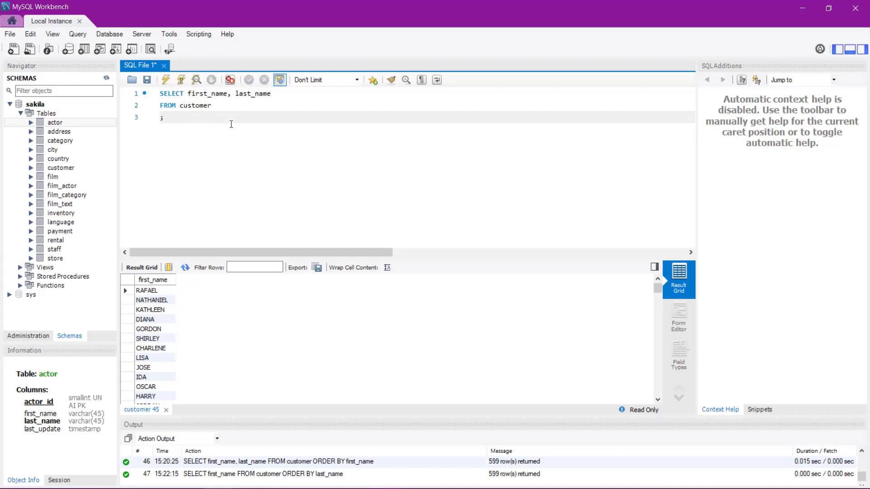
{"action": "left_click", "coordinate": [166, 79]}
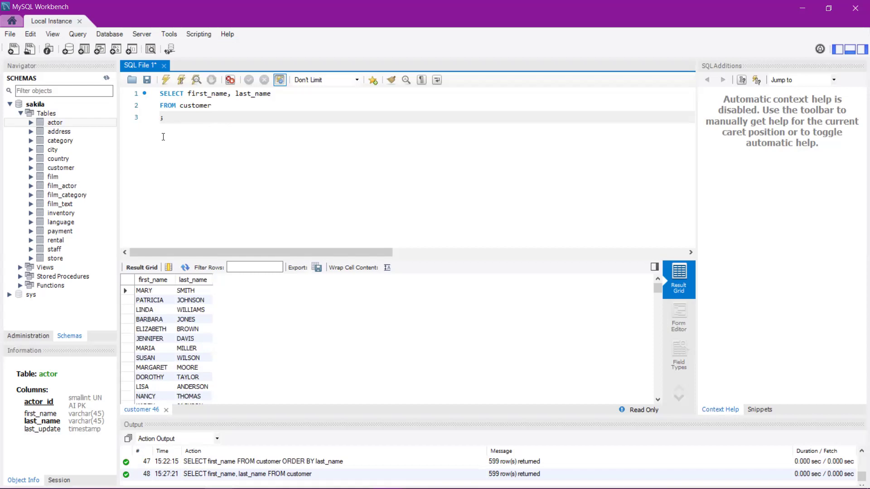
- Append the filter WHERE last_name LIKE '%A'; to the query
{"action": "type", "text": "WHERE"}
{"action": "type", "text": "last"}
{"action": "key", "text": "Escape"}
{"action": "type", "text": "_name LIK"}
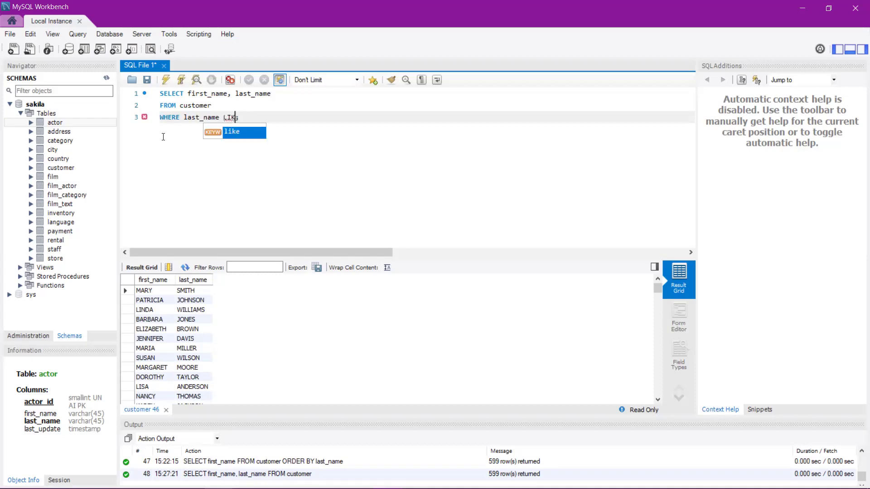
{"action": "type", "text": "E '"}
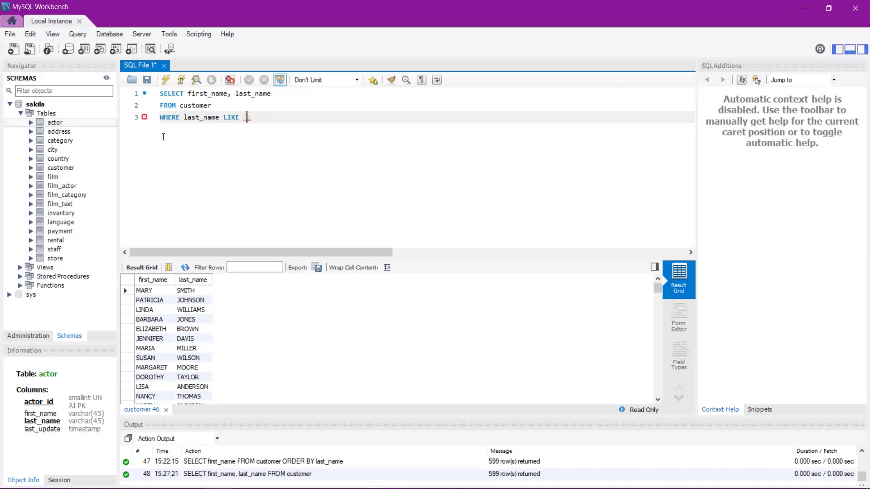
{"action": "type", "text": "%A"}
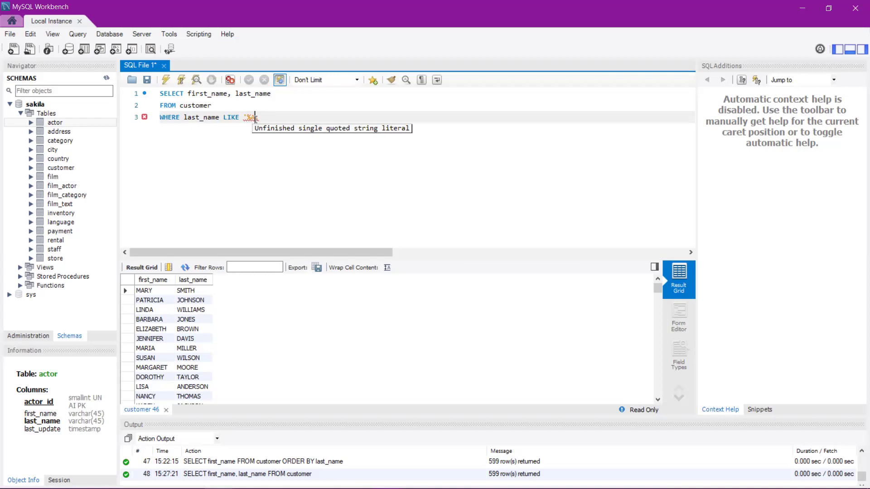
{"action": "type", "text": "';"}
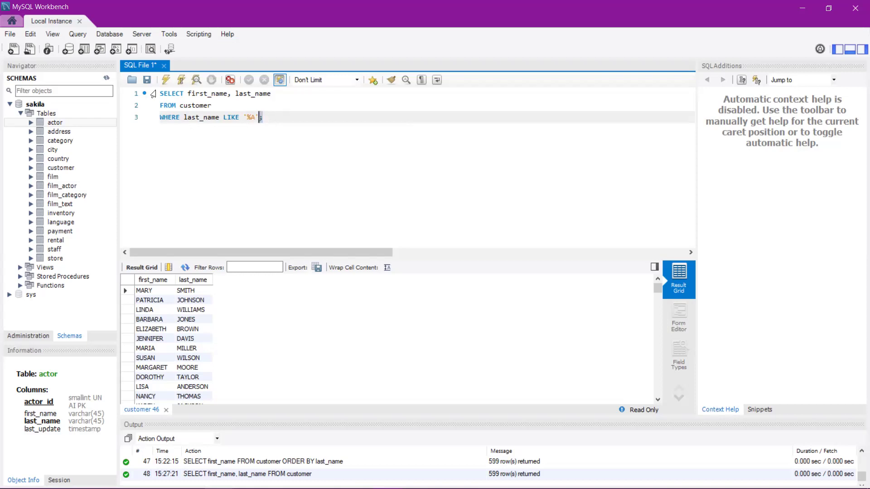
- Run the whole query to list the 17 customers whose last name ends in A
{"action": "left_click", "coordinate": [151, 93]}
{"action": "left_click", "coordinate": [262, 118]}
{"action": "key", "text": "ctrl+a"}
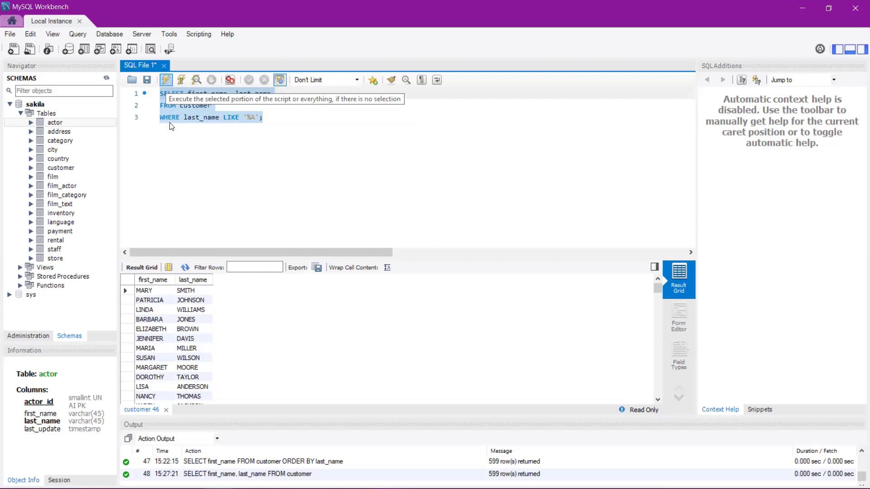
{"action": "key", "text": "ctrl+Return"}
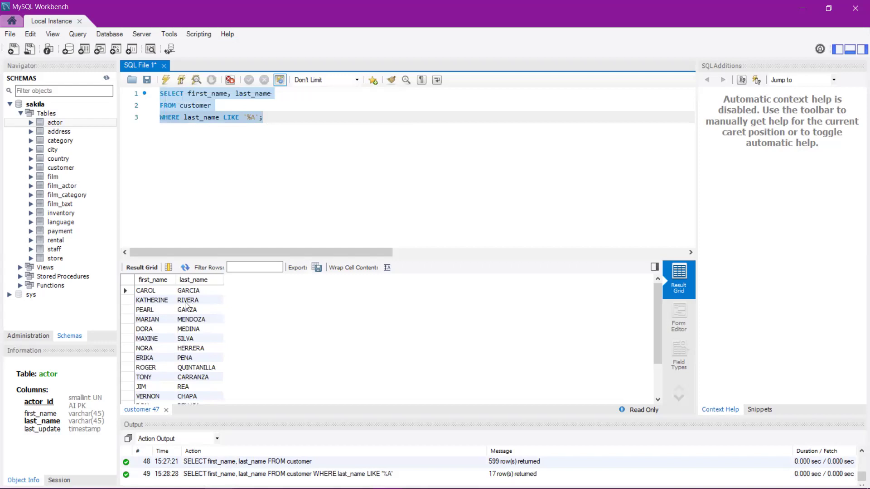
{"action": "key", "text": "Up"}
{"action": "key", "text": "Up"}
{"action": "left_click", "coordinate": [227, 98]}
{"action": "type", "text": "as"}
{"action": "key", "text": "BackSpace"}
{"action": "key", "text": "BackSpace"}
{"action": "type", "text": "AS"}
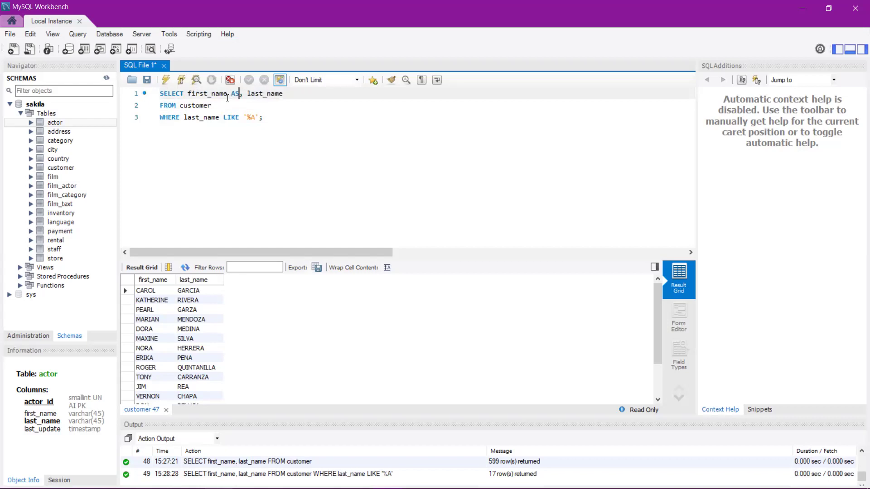
{"action": "type", "text": " 'p"}
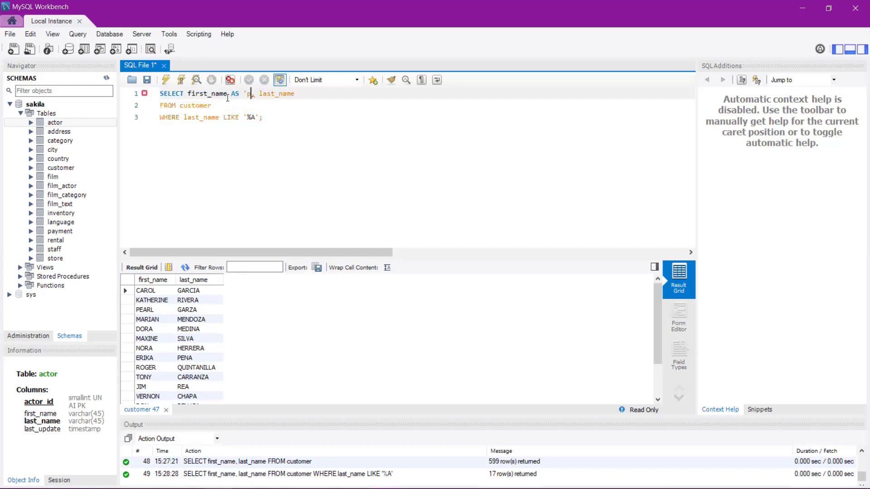
{"action": "type", "text": "rénom'"}
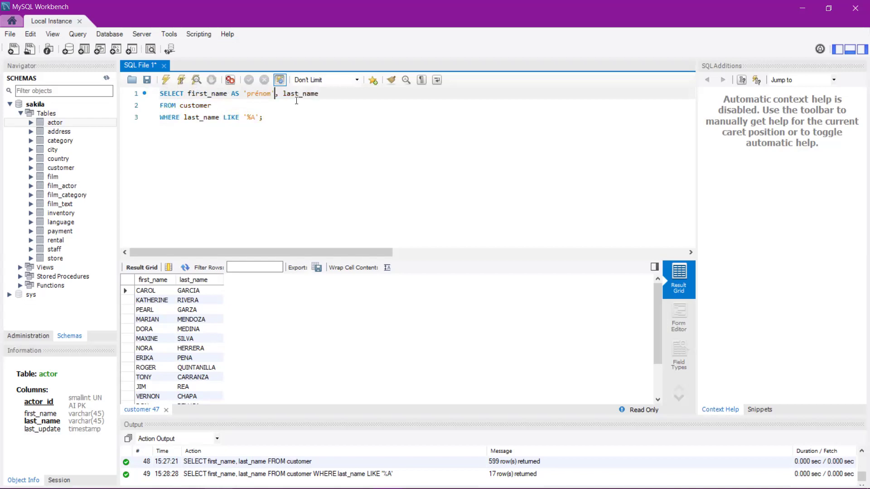
{"action": "left_click", "coordinate": [347, 90]}
{"action": "type", "text": "AS 'nom'"}
{"action": "key", "text": "ctrl+Return"}
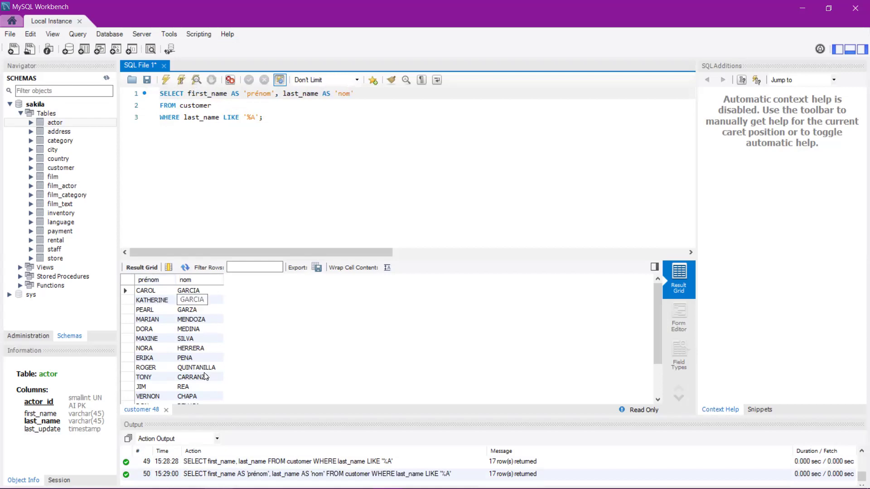
{"action": "scroll", "coordinate": [207, 372], "scroll_direction": "down", "scroll_amount": 2}
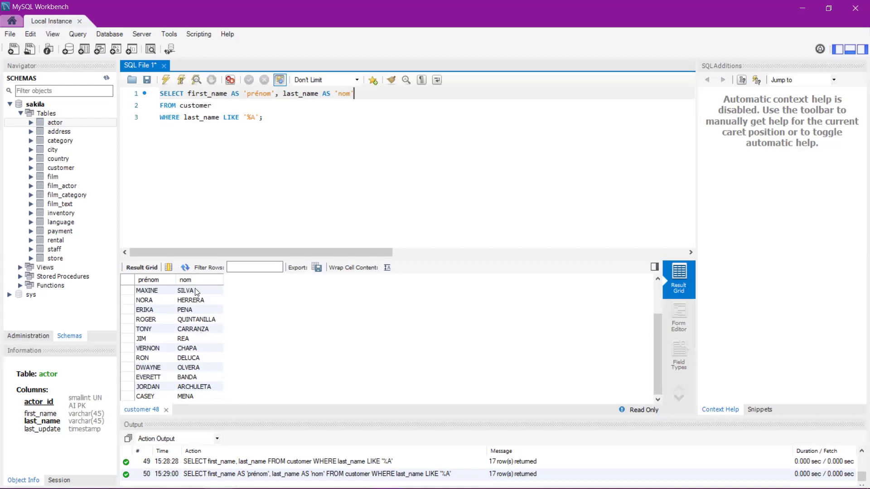
{"action": "scroll", "coordinate": [198, 328], "scroll_direction": "up", "scroll_amount": 2}
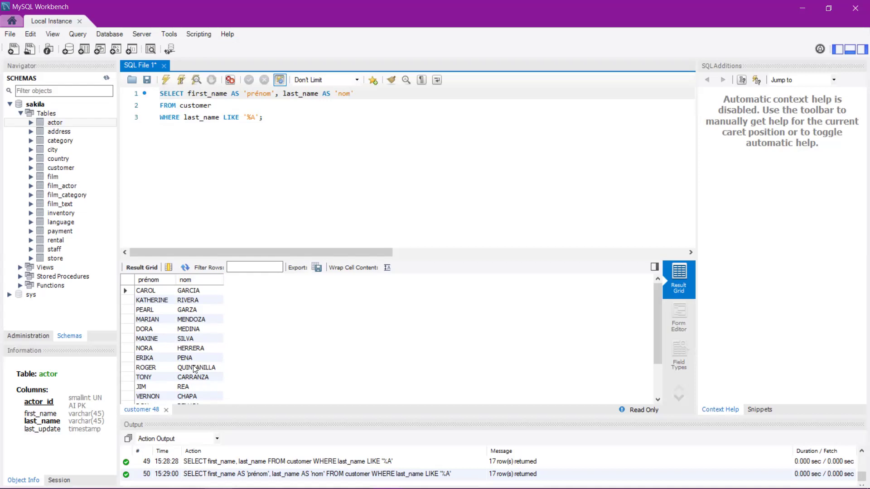
- Change the LIKE pattern on line 3 to 'B%A'
{"action": "left_click", "coordinate": [247, 117]}
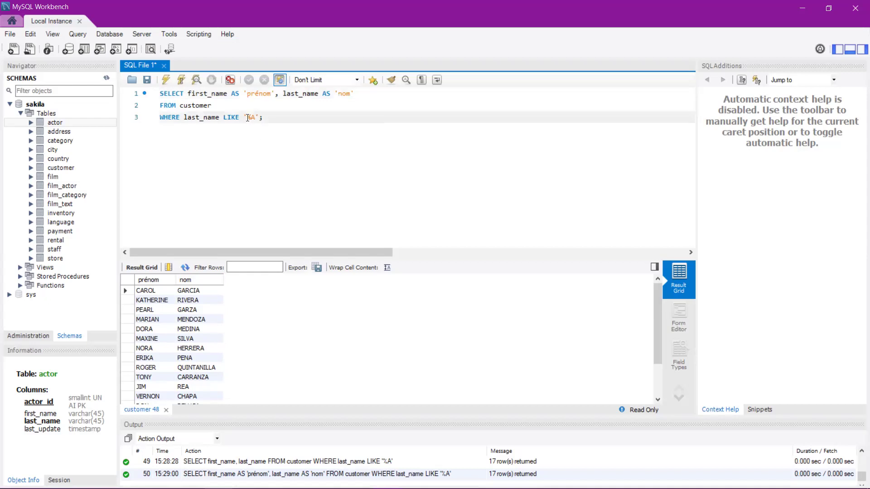
{"action": "type", "text": "A"}
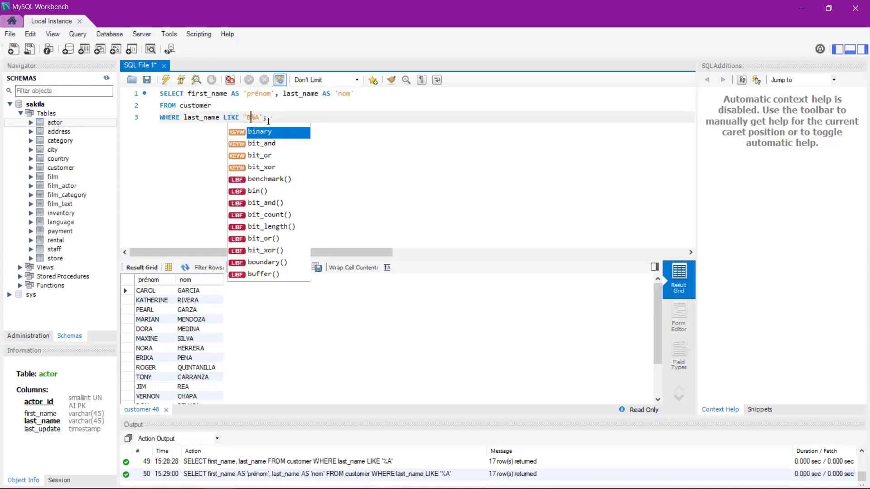
{"action": "key", "text": "Escape"}
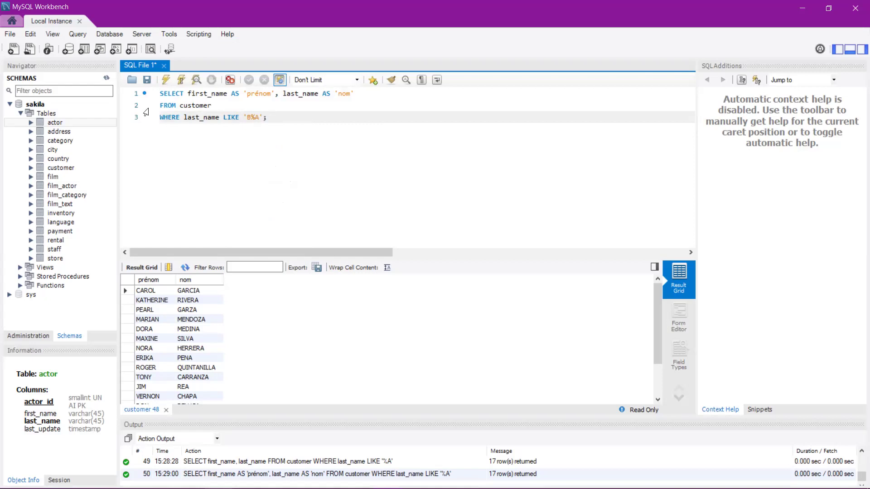
{"action": "left_click", "coordinate": [166, 82]}
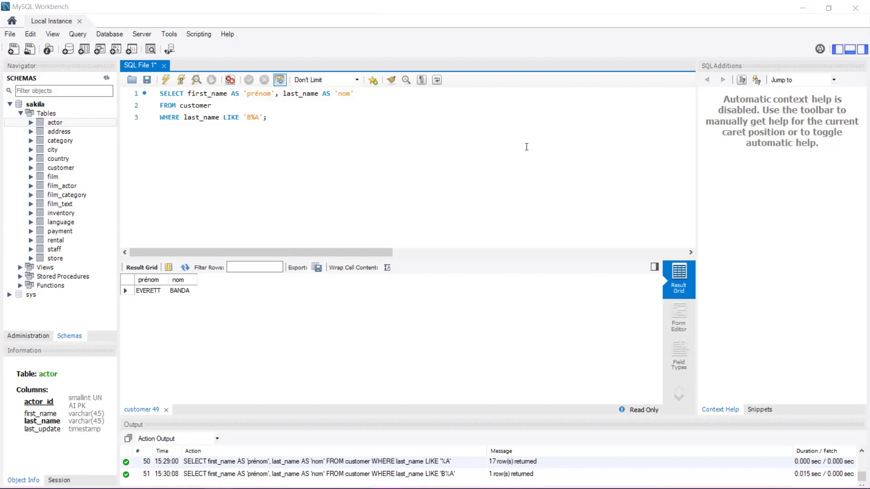
- Replace the pattern with '%RA%' and run it, listing 32 customers whose last name contains RA
{"action": "left_click", "coordinate": [251, 117]}
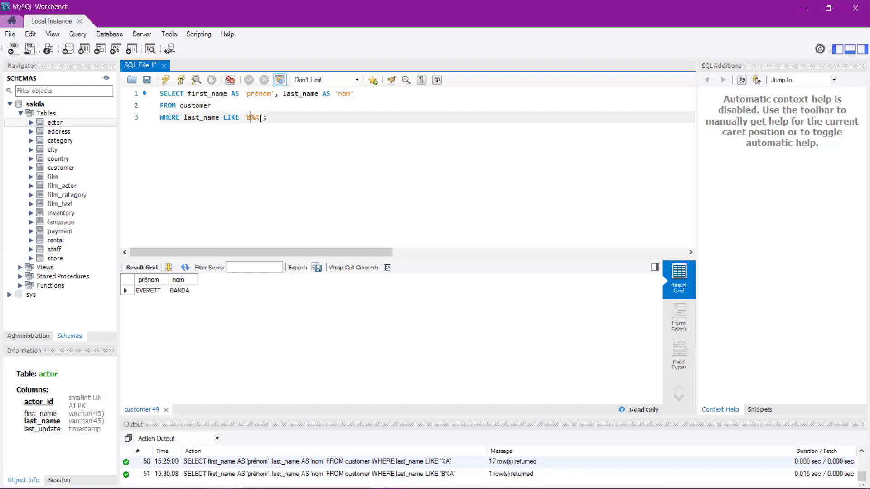
{"action": "left_click_drag", "start_coordinate": [260, 118], "coordinate": [246, 118]}
{"action": "key", "text": "shift+Right"}
{"action": "type", "text": "ù"}
{"action": "key", "text": "BackSpace"}
{"action": "type", "text": "%RA%"}
{"action": "left_click", "coordinate": [166, 81]}
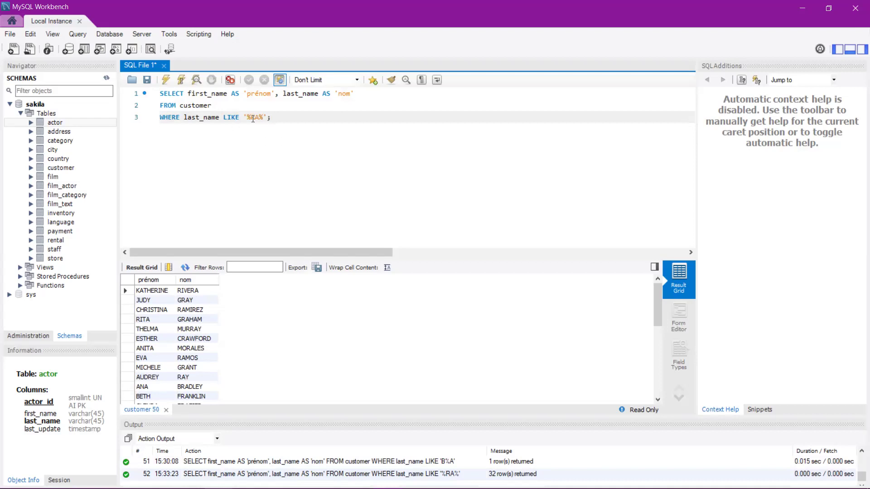
{"action": "left_click_drag", "start_coordinate": [251, 118], "coordinate": [260, 118]}
- Change the pattern to '_A%' and run it, returning 137 customers
{"action": "left_click", "coordinate": [264, 119]}
{"action": "key", "text": "BackSpace"}
{"action": "key", "text": "BackSpace"}
{"action": "key", "text": "BackSpace"}
{"action": "key", "text": "BackSpace"}
{"action": "type", "text": "_A%"}
{"action": "left_click", "coordinate": [166, 80]}
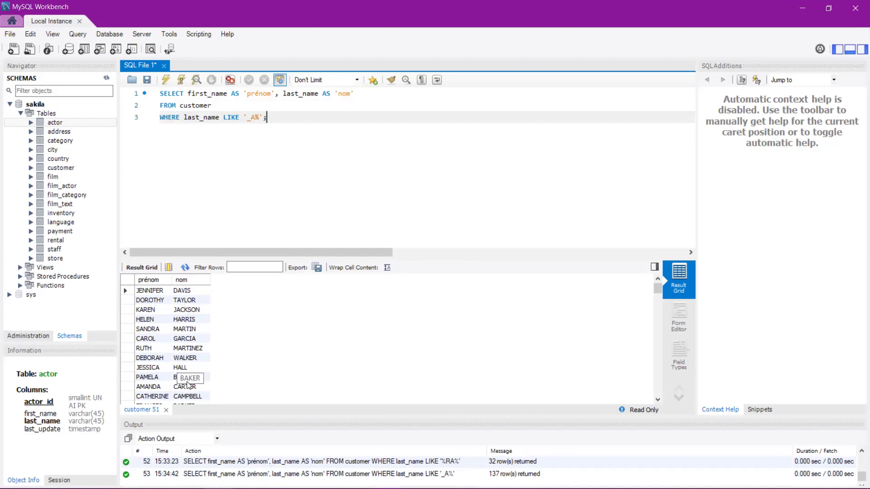
- Scroll through the 137-row result, then return to PowerPoint slide 16 on LIKE
{"action": "scroll", "coordinate": [198, 375], "scroll_direction": "down", "scroll_amount": 1}
{"action": "scroll", "coordinate": [198, 375], "scroll_direction": "down", "scroll_amount": 3}
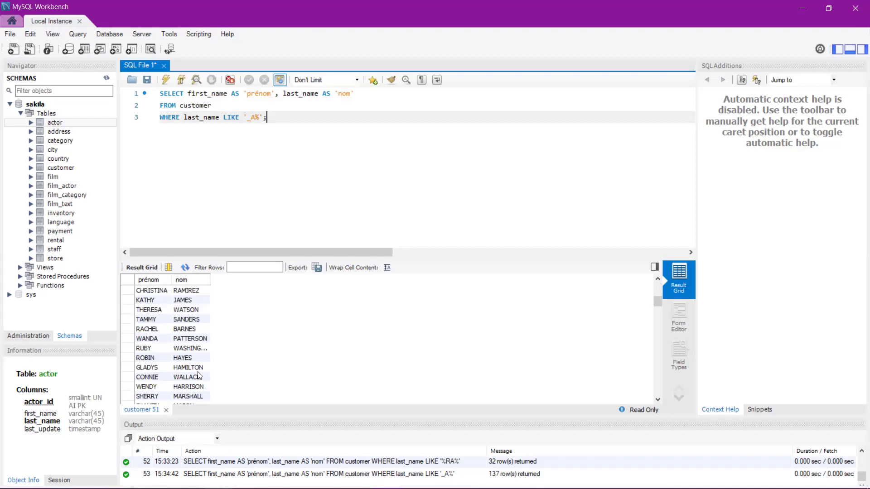
{"action": "scroll", "coordinate": [198, 375], "scroll_direction": "down", "scroll_amount": 1}
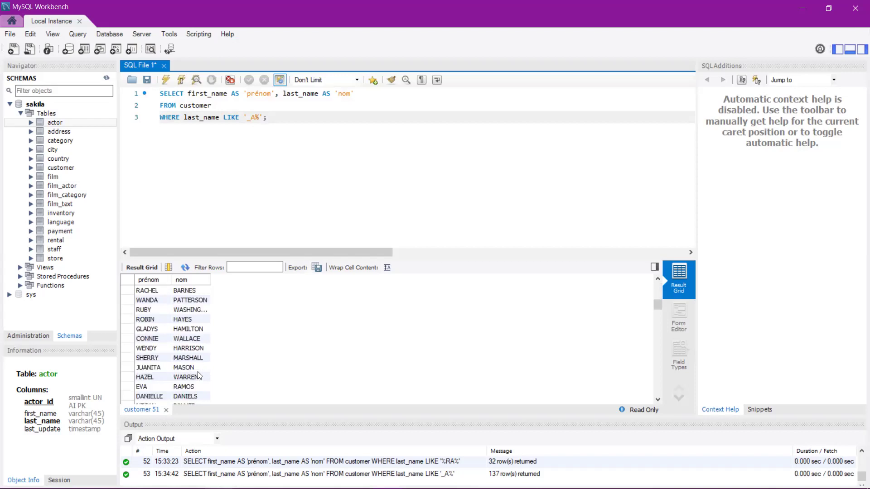
{"action": "scroll", "coordinate": [193, 346], "scroll_direction": "down", "scroll_amount": 5}
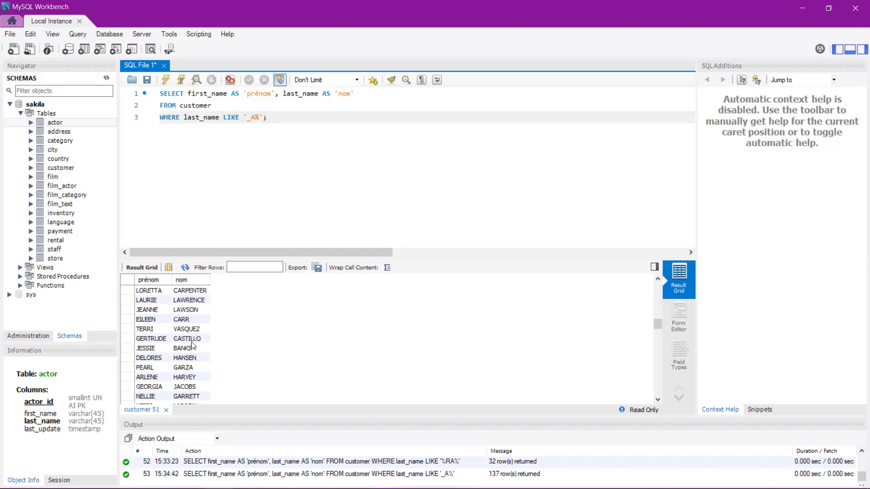
{"action": "scroll", "coordinate": [193, 346], "scroll_direction": "down", "scroll_amount": 3}
{"action": "scroll", "coordinate": [193, 346], "scroll_direction": "up", "scroll_amount": 10}
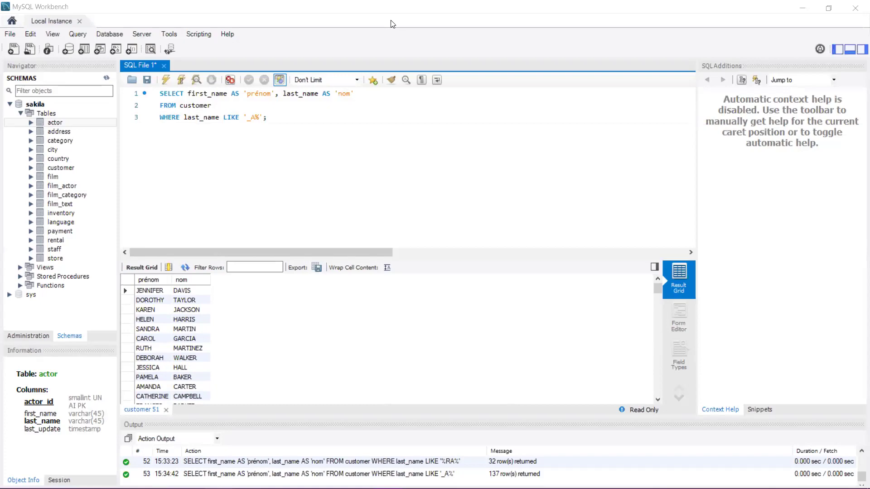
{"action": "key", "text": "alt+Tab"}
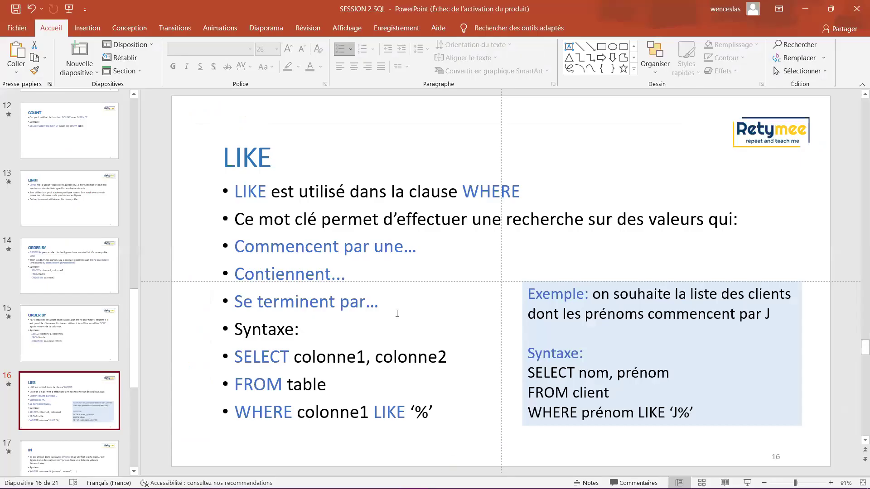
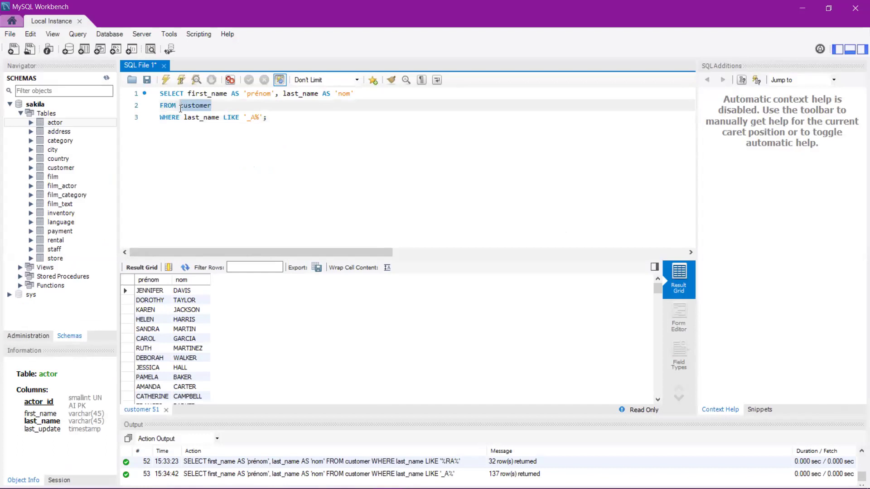
- Rewrite the query as SELECT * FROM rental without the last_name WHERE filter, and run it
{"action": "type", "text": "rental"}
{"action": "left_click", "coordinate": [194, 116]}
{"action": "left_click", "coordinate": [144, 120]}
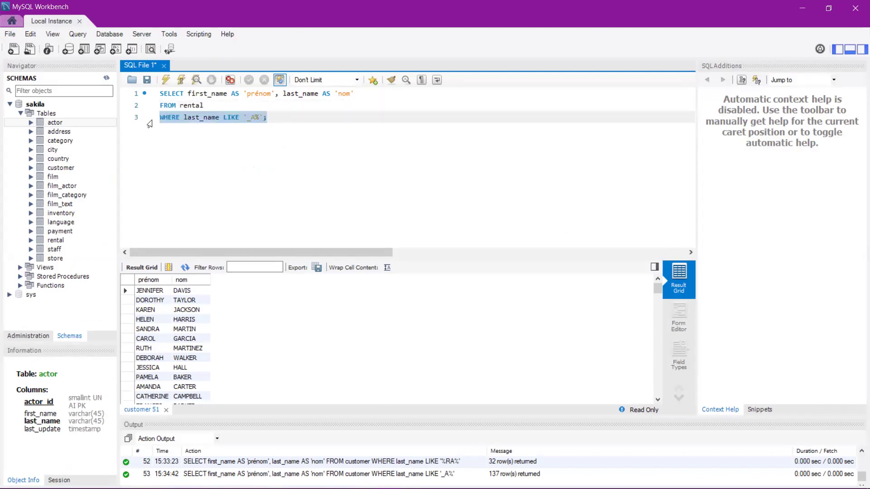
{"action": "key", "text": "BackSpace"}
{"action": "key", "text": "BackSpace"}
{"action": "type", "text": ";"}
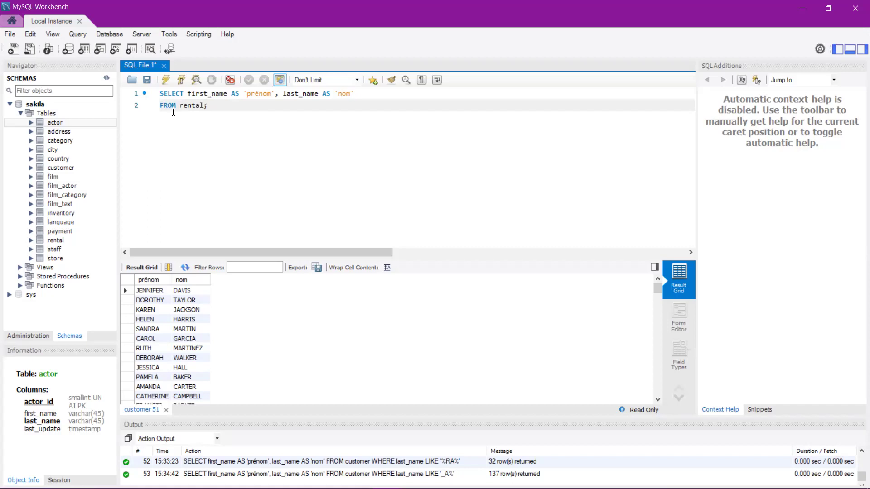
{"action": "left_click_drag", "start_coordinate": [353, 93], "coordinate": [187, 93]}
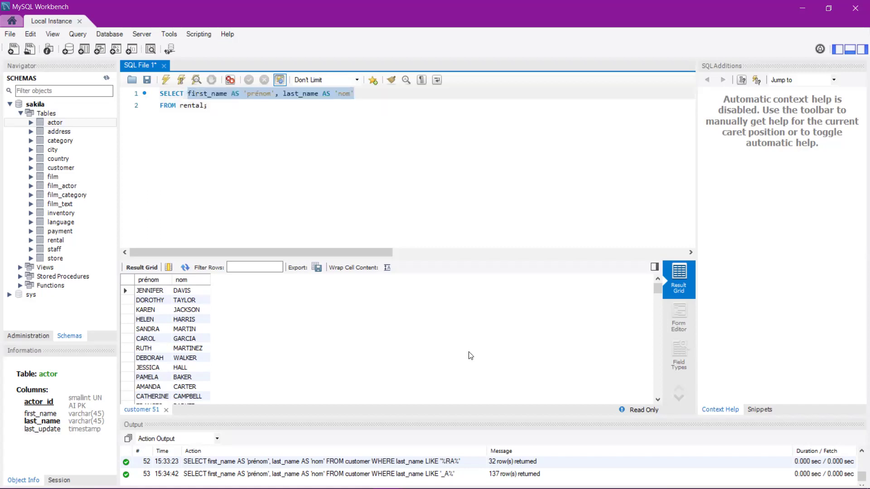
{"action": "key", "text": "BackSpace"}
{"action": "type", "text": "*"}
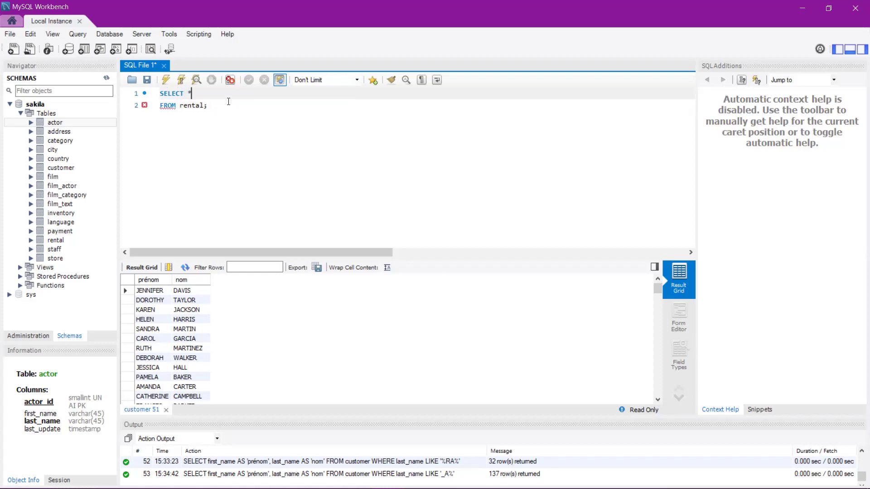
{"action": "key", "text": "ctrl+Return"}
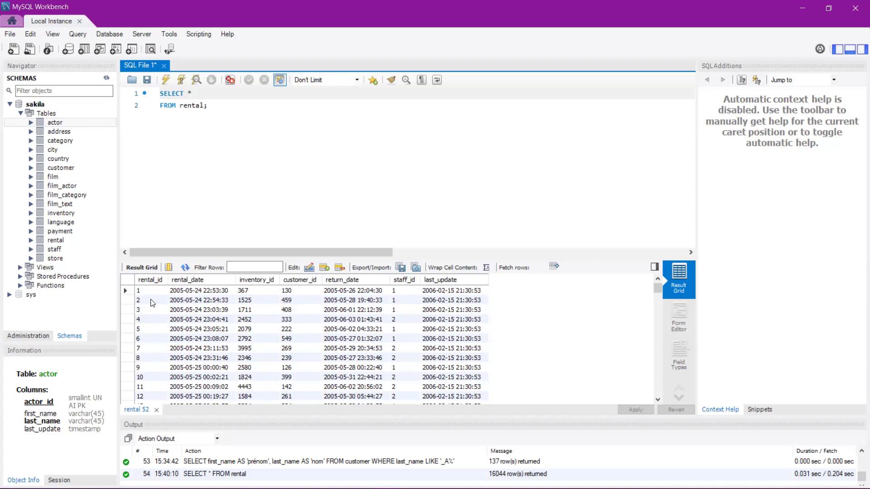
- Select customer_id, rental_id and rental_rate from rental and run it, getting an unknown-column error
{"action": "key", "text": "BackSpace"}
{"action": "type", "text": "customer"}
{"action": "key", "text": "Escape"}
{"action": "type", "text": "_id, rz"}
{"action": "key", "text": "BackSpace"}
{"action": "type", "text": "ental"}
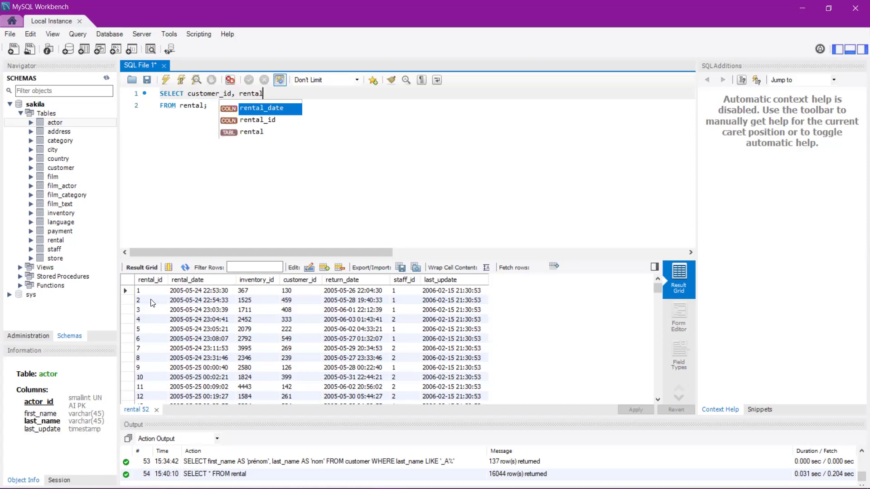
{"action": "type", "text": "_rate"}
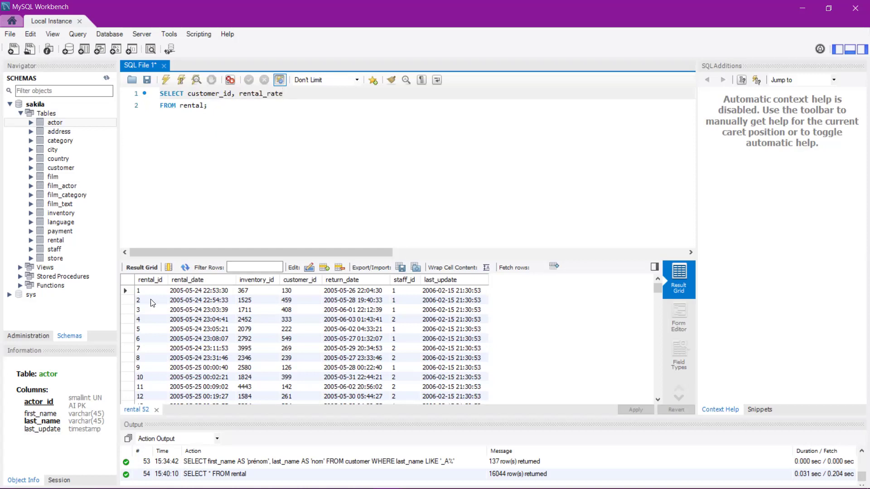
{"action": "key", "text": "Left"}
{"action": "key", "text": "Left"}
{"action": "key", "text": "Left"}
{"action": "key", "text": "Left"}
{"action": "key", "text": "Left"}
{"action": "key", "text": "Left"}
{"action": "key", "text": "Left"}
{"action": "key", "text": "Left"}
{"action": "key", "text": "Left"}
{"action": "key", "text": "Left"}
{"action": "key", "text": "Left"}
{"action": "type", "text": "rental_id,"}
{"action": "left_click", "coordinate": [166, 82]}
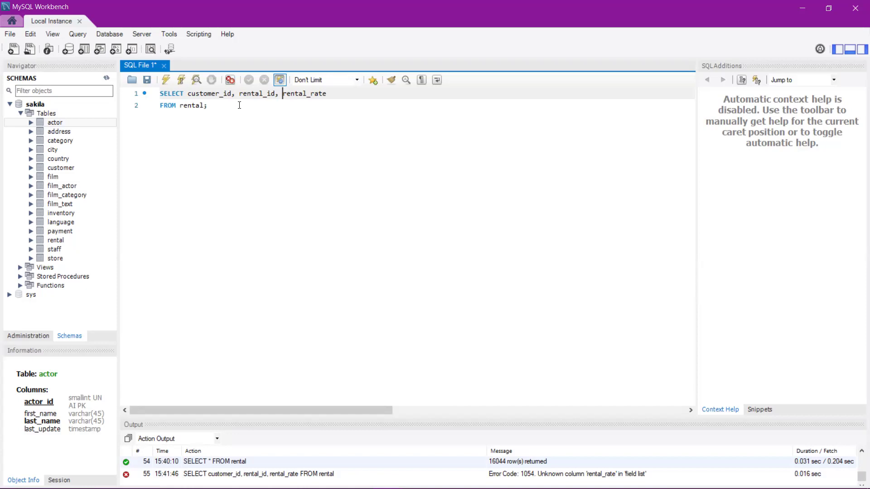
- Correct rental_rate to rental_date and rerun the query, returning 16044 rows
{"action": "left_click", "coordinate": [317, 96]}
{"action": "key", "text": "BackSpace"}
{"action": "type", "text": "d"}
{"action": "left_click", "coordinate": [166, 80]}
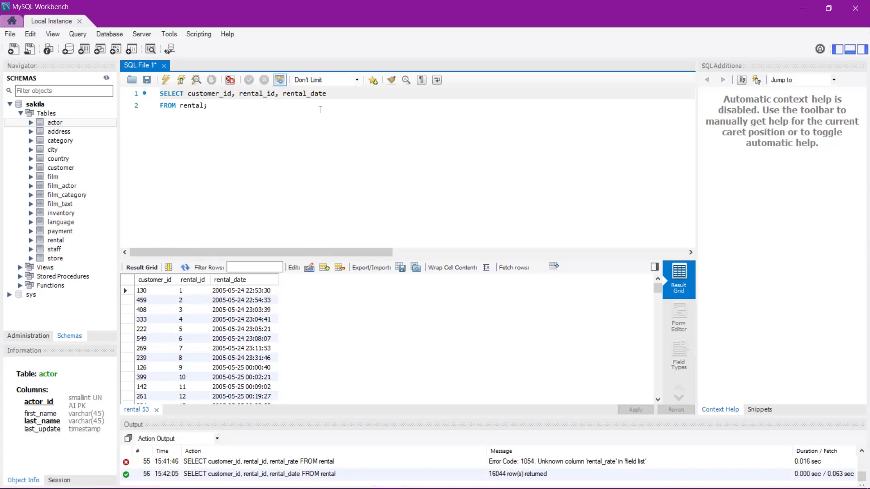
- Add a new line after FROM rental starting the filter WHERE customer_id
{"action": "left_click", "coordinate": [206, 107]}
{"action": "type", "text": ";"}
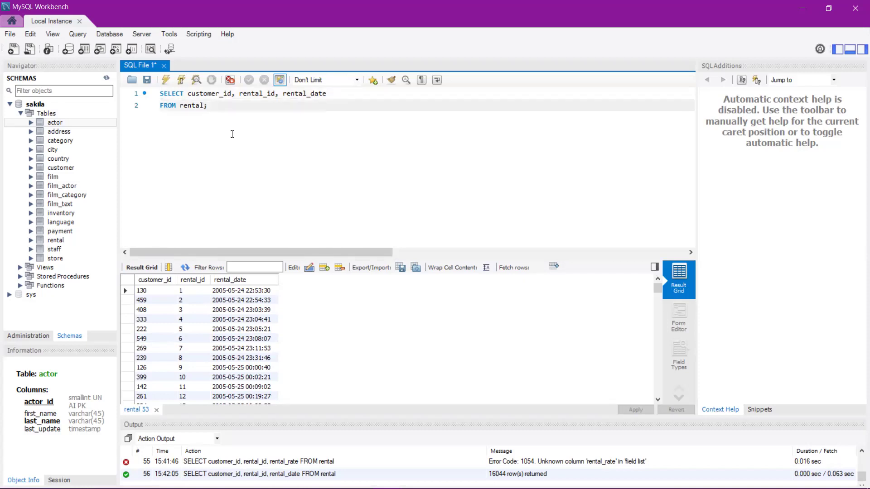
{"action": "key", "text": "Return"}
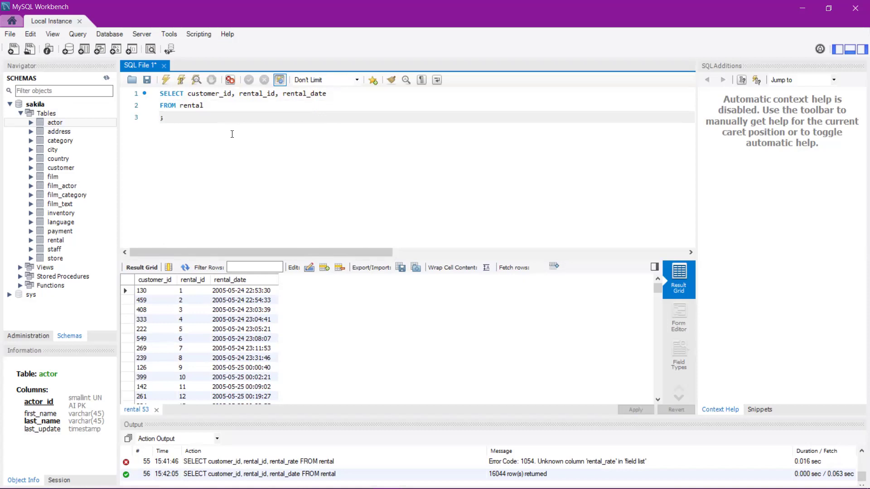
{"action": "type", "text": "WHERE"}
{"action": "type", "text": " cust"}
{"action": "type", "text": "r"}
{"action": "key", "text": "BackSpace"}
{"action": "type", "text": "er"}
{"action": "key", "text": "BackSpace"}
{"action": "key", "text": "BackSpace"}
{"action": "type", "text": "om"}
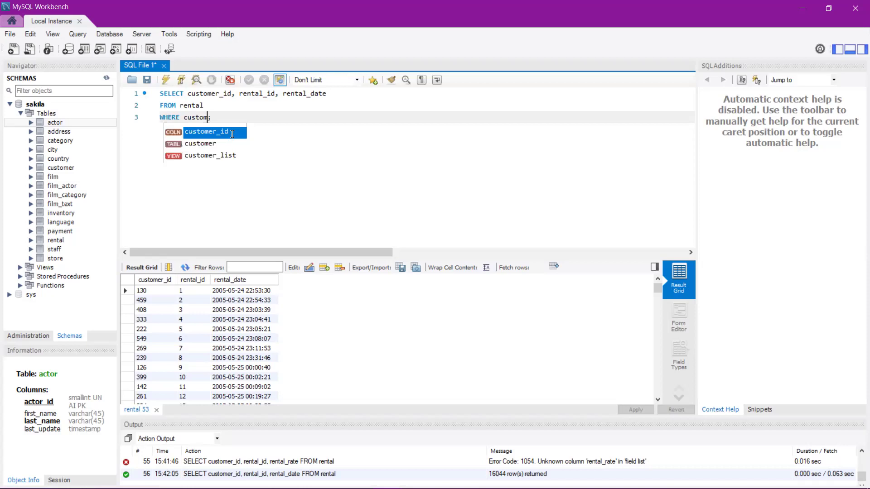
{"action": "double_click", "coordinate": [232, 134]}
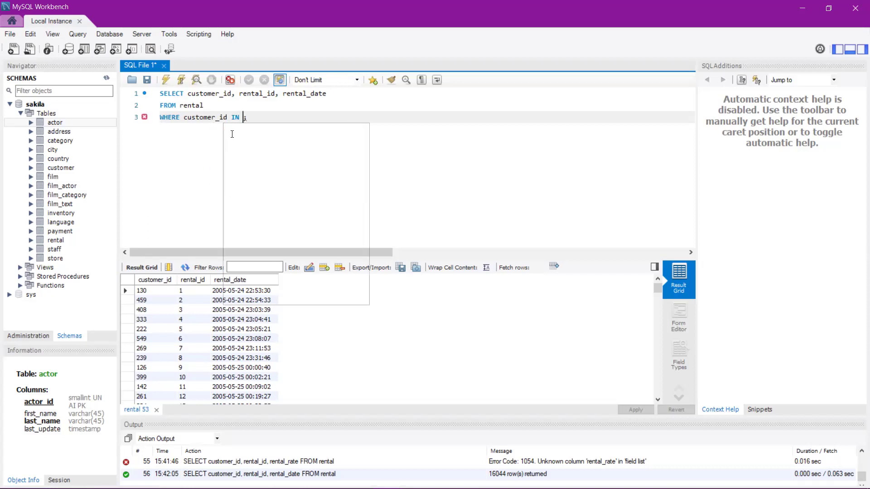
- Complete the filter as IN (1,4,2), run it, and scroll through the 81 returned rows
{"action": "type", "text": "("}
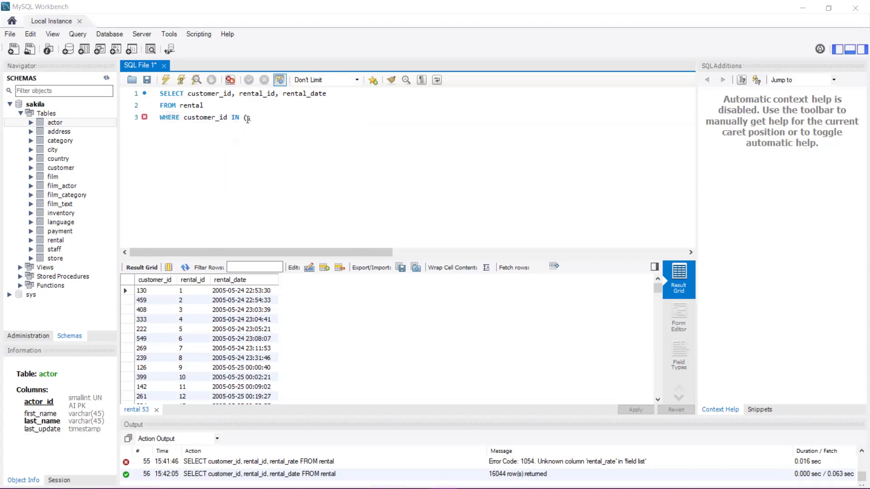
{"action": "left_click", "coordinate": [247, 118]}
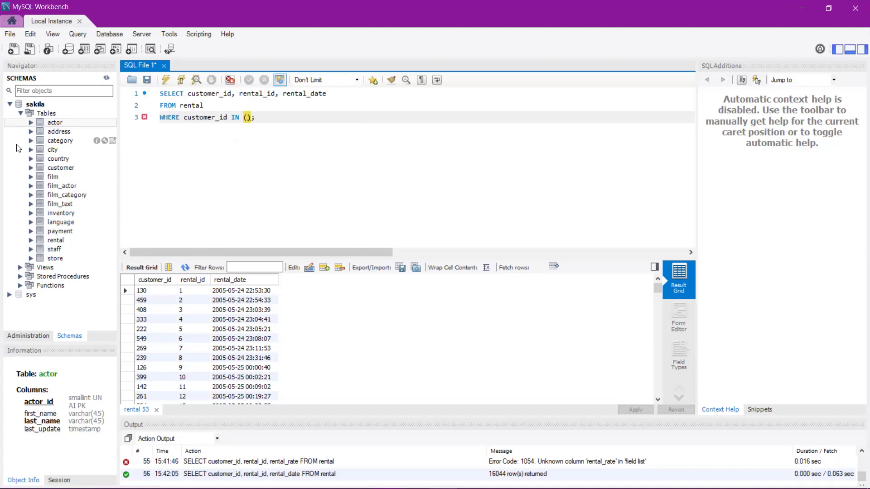
{"action": "type", "text": "12"}
{"action": "key", "text": "BackSpace"}
{"action": "type", "text": ", '"}
{"action": "key", "text": "BackSpace"}
{"action": "key", "text": "BackSpace"}
{"action": "type", "text": "4,2"}
{"action": "left_click", "coordinate": [166, 80]}
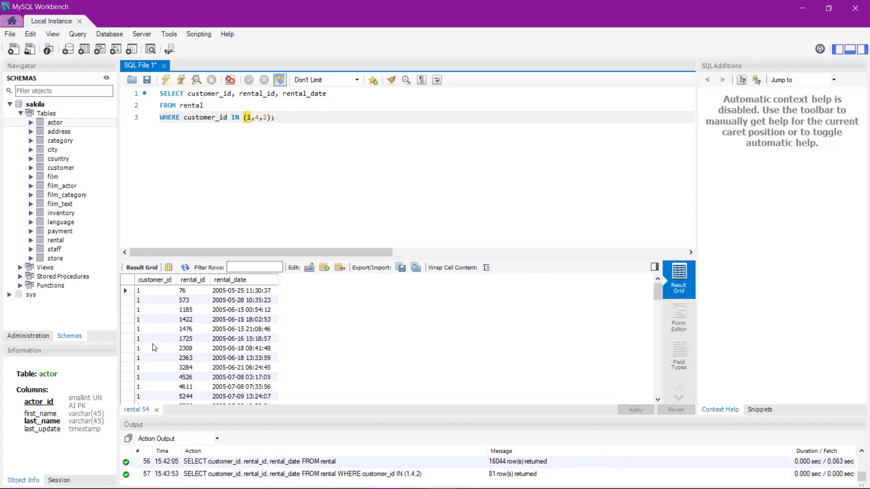
{"action": "scroll", "coordinate": [154, 347], "scroll_direction": "down", "scroll_amount": 7}
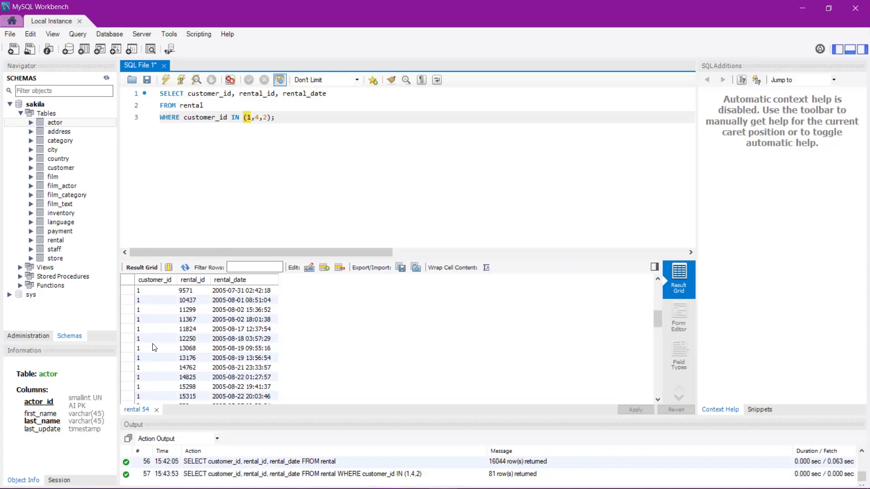
{"action": "scroll", "coordinate": [155, 347], "scroll_direction": "down", "scroll_amount": 7}
{"action": "scroll", "coordinate": [154, 347], "scroll_direction": "up", "scroll_amount": 14}
{"action": "scroll", "coordinate": [154, 347], "scroll_direction": "down", "scroll_amount": 3}
{"action": "scroll", "coordinate": [154, 348], "scroll_direction": "down", "scroll_amount": 11}
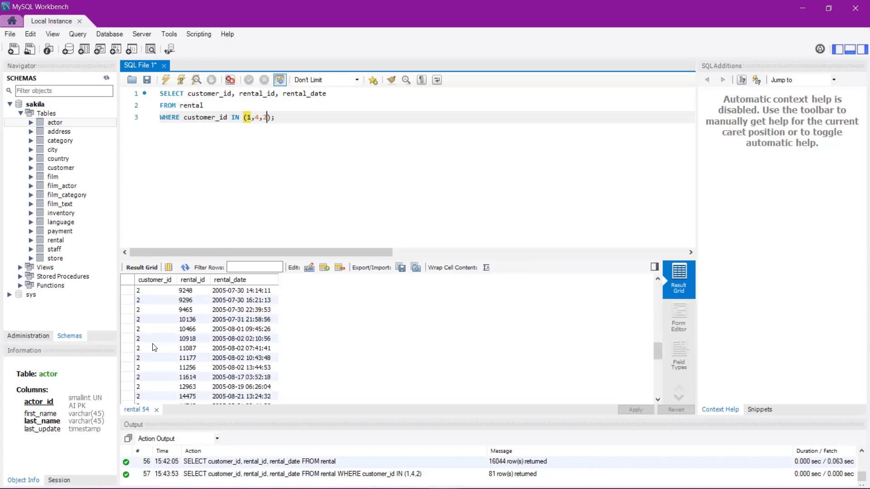
{"action": "scroll", "coordinate": [154, 347], "scroll_direction": "down", "scroll_amount": 8}
{"action": "scroll", "coordinate": [154, 347], "scroll_direction": "down", "scroll_amount": 1}
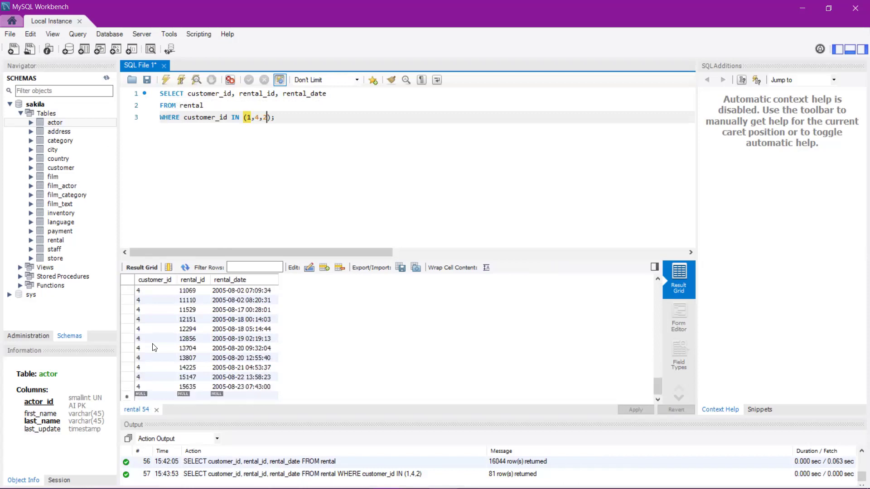
{"action": "scroll", "coordinate": [154, 347], "scroll_direction": "up", "scroll_amount": 12}
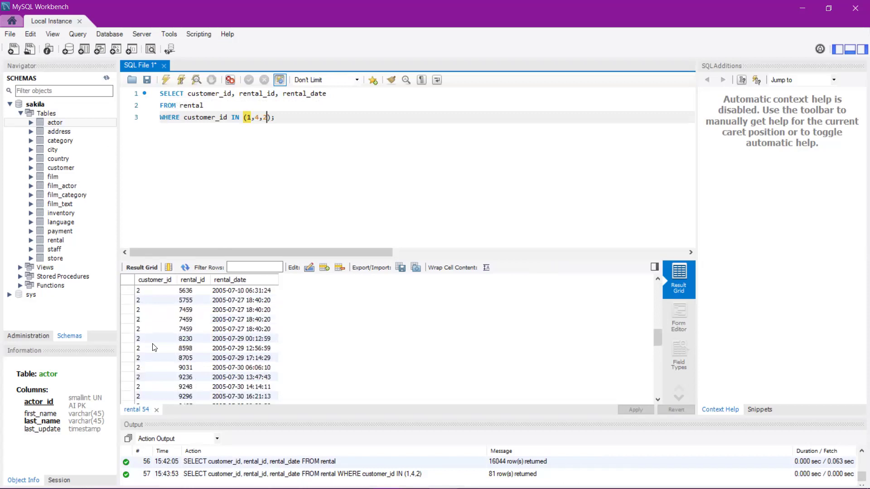
{"action": "scroll", "coordinate": [154, 348], "scroll_direction": "up", "scroll_amount": 10}
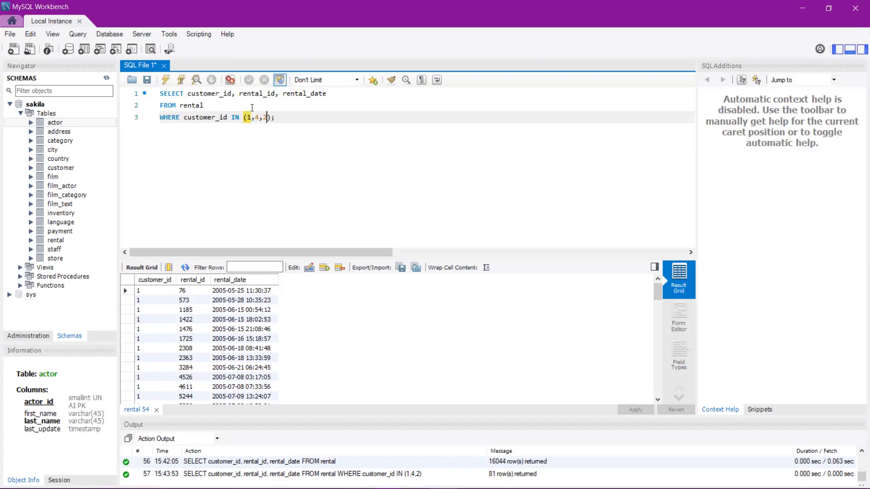
- Change the filter to customer_id NOT IN (1,4,2), run it, and scroll through the 15963 rows
{"action": "left_click", "coordinate": [231, 119]}
{"action": "type", "text": "not"}
{"action": "key", "text": "BackSpace"}
{"action": "key", "text": "BackSpace"}
{"action": "key", "text": "BackSpace"}
{"action": "key", "text": "BackSpace"}
{"action": "type", "text": "NOT"}
{"action": "left_click", "coordinate": [164, 80]}
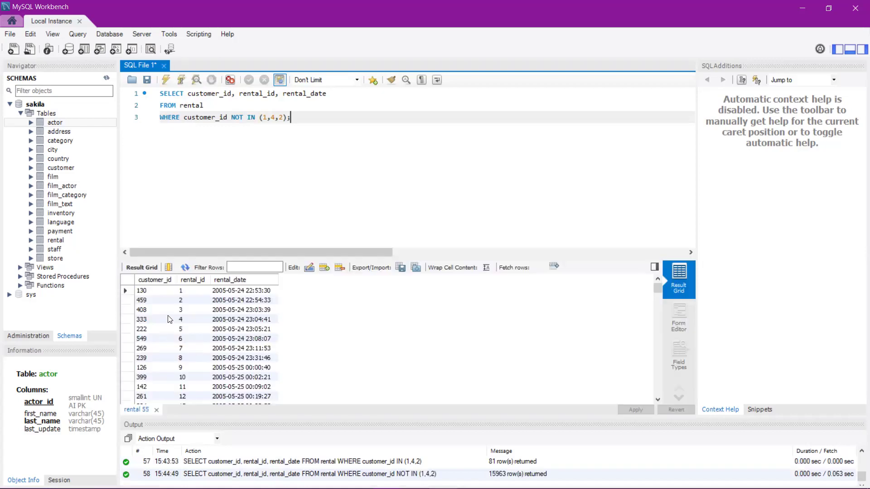
{"action": "scroll", "coordinate": [156, 305], "scroll_direction": "down", "scroll_amount": 5}
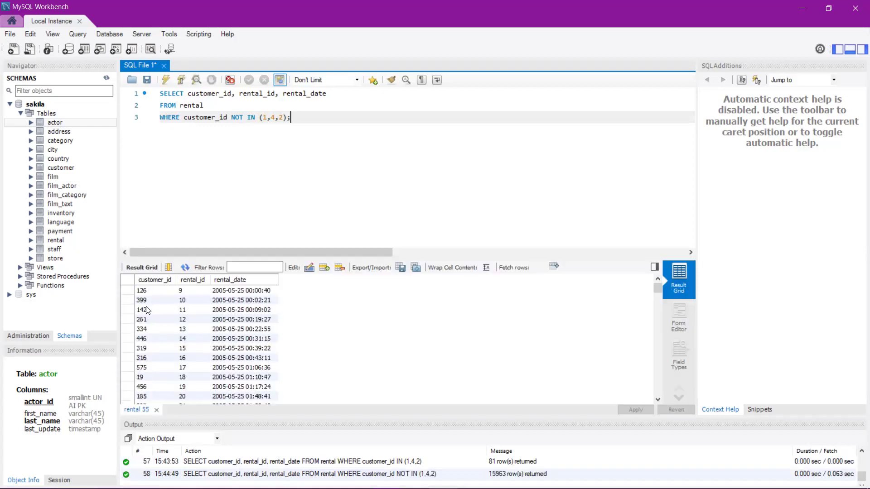
{"action": "scroll", "coordinate": [147, 321], "scroll_direction": "down", "scroll_amount": 6}
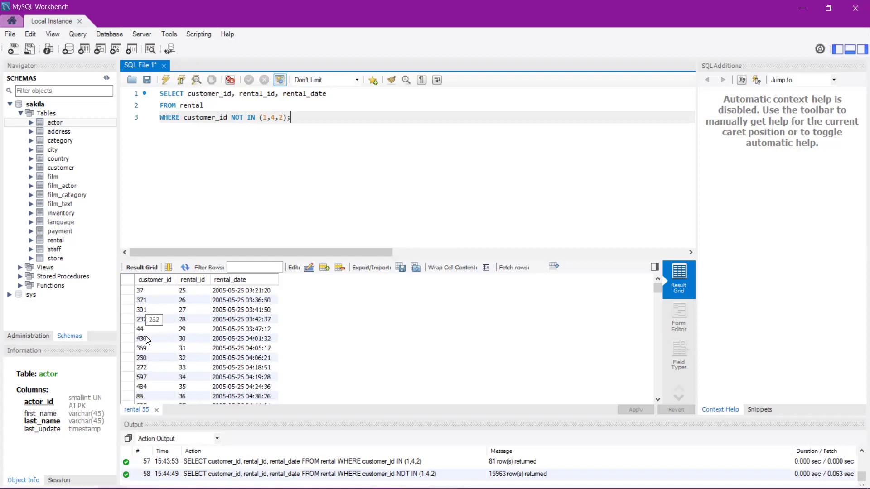
{"action": "scroll", "coordinate": [140, 355], "scroll_direction": "down", "scroll_amount": 4}
{"action": "scroll", "coordinate": [140, 355], "scroll_direction": "down", "scroll_amount": 4}
{"action": "scroll", "coordinate": [139, 355], "scroll_direction": "down", "scroll_amount": 20}
{"action": "scroll", "coordinate": [139, 355], "scroll_direction": "down", "scroll_amount": 17}
{"action": "scroll", "coordinate": [139, 355], "scroll_direction": "up", "scroll_amount": 20}
{"action": "scroll", "coordinate": [139, 355], "scroll_direction": "up", "scroll_amount": 17}
{"action": "scroll", "coordinate": [140, 355], "scroll_direction": "up", "scroll_amount": 18}
{"action": "scroll", "coordinate": [139, 355], "scroll_direction": "up", "scroll_amount": 2}
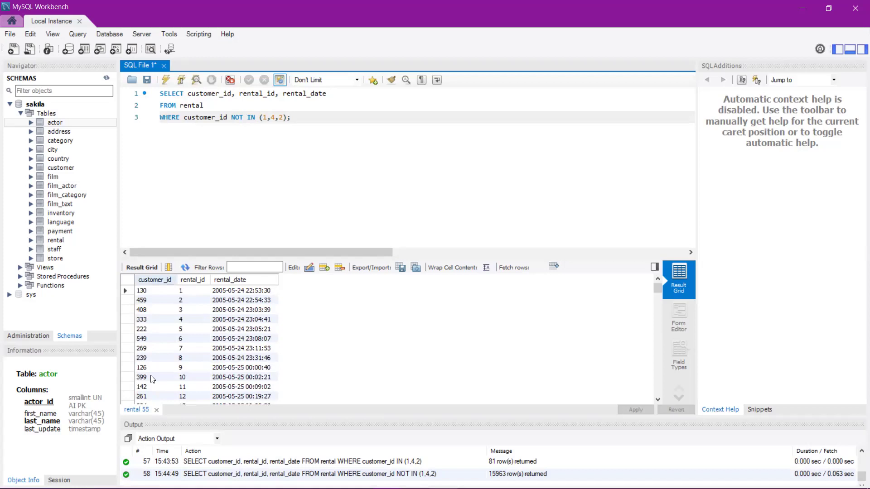
{"action": "scroll", "coordinate": [153, 379], "scroll_direction": "down", "scroll_amount": 2}
{"action": "scroll", "coordinate": [153, 380], "scroll_direction": "down", "scroll_amount": 20}
{"action": "scroll", "coordinate": [153, 379], "scroll_direction": "down", "scroll_amount": 15}
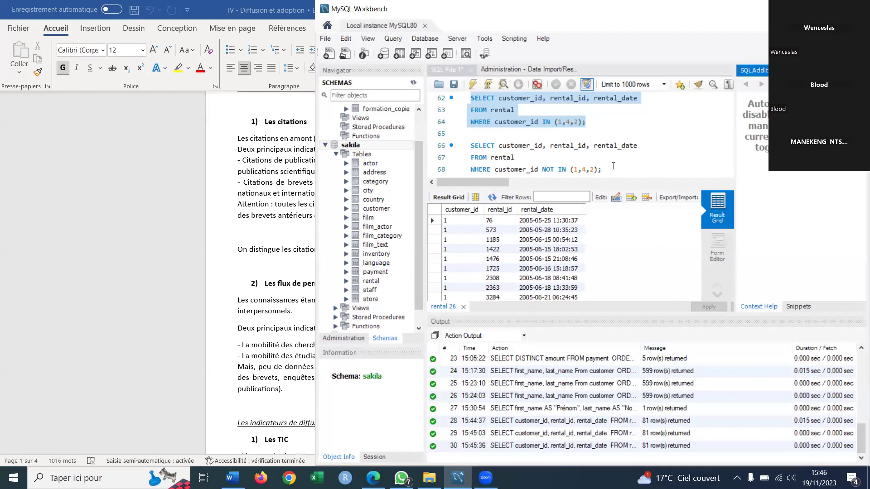
- Maximize the Workbench window, then run only the IN query on lines 62-64 and inspect its results
{"action": "left_click", "coordinate": [611, 164]}
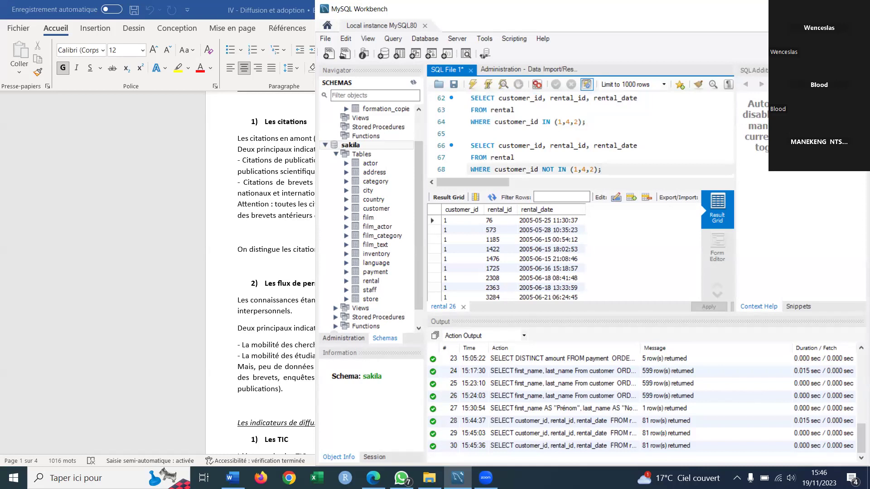
{"action": "key", "text": "super+Up"}
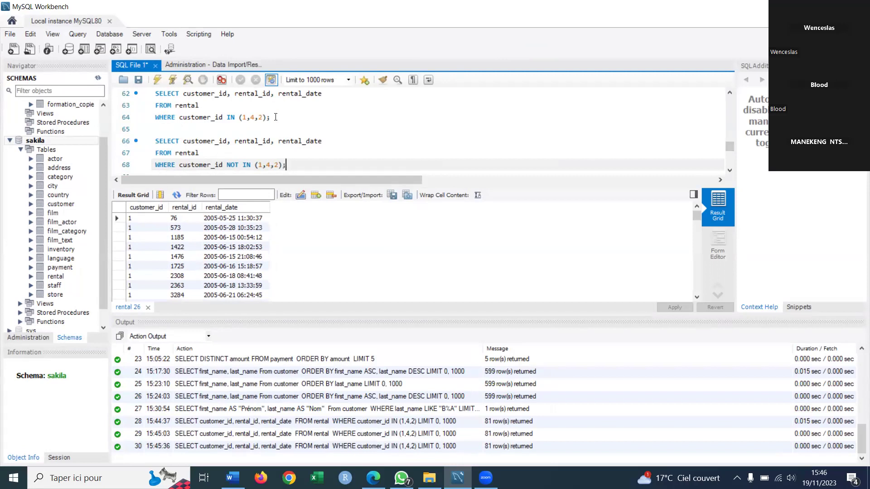
{"action": "left_click_drag", "start_coordinate": [274, 117], "coordinate": [156, 91]}
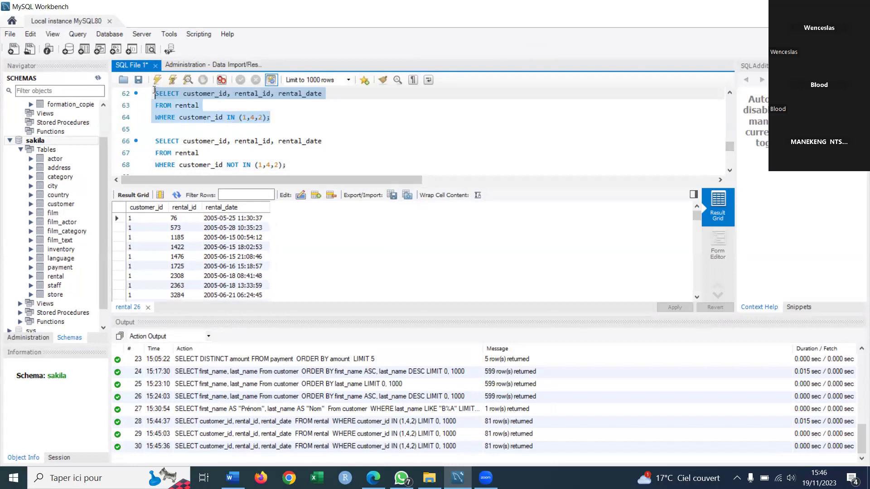
{"action": "key", "text": "ctrl+shift+Return"}
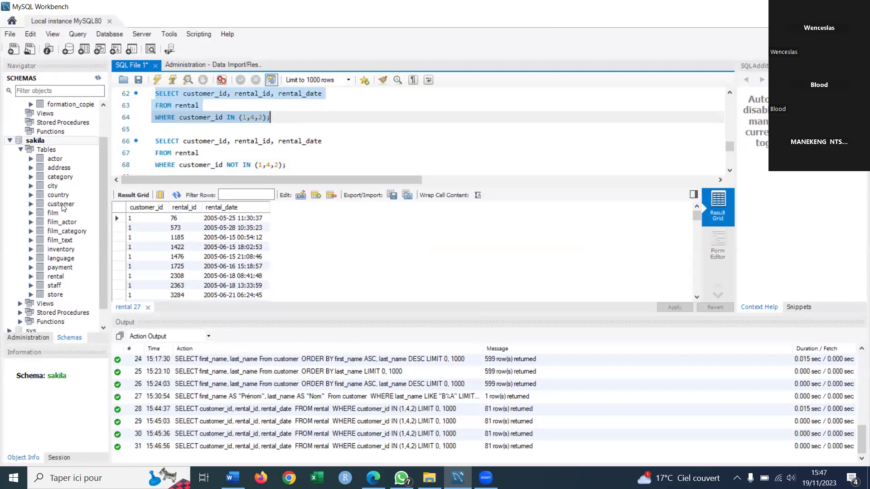
{"action": "left_click", "coordinate": [116, 219]}
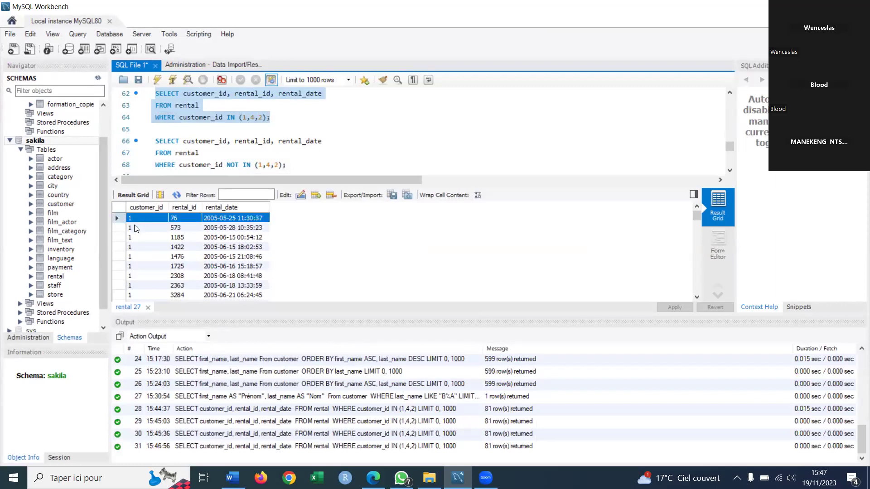
{"action": "left_click", "coordinate": [136, 228]}
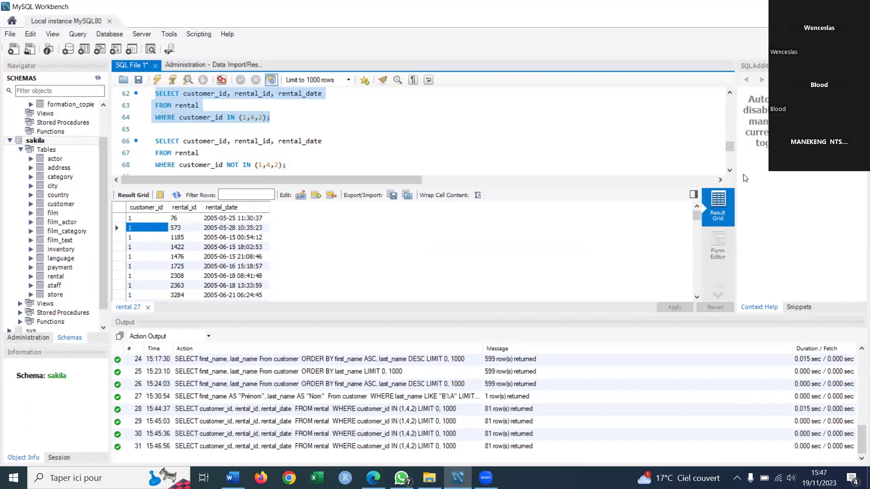
{"action": "left_click_drag", "start_coordinate": [696, 221], "coordinate": [706, 295]}
{"action": "scroll", "coordinate": [702, 218], "scroll_direction": "up", "scroll_amount": 20}
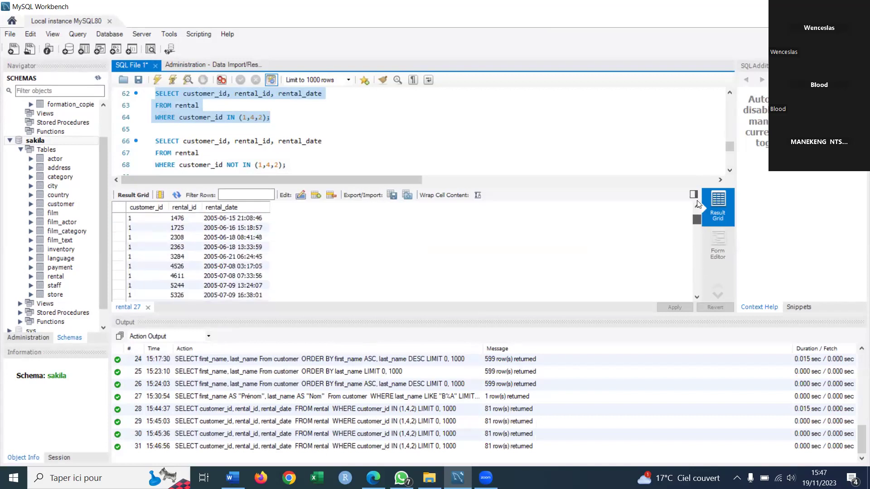
- Run only the NOT IN query on lines 66-68, returning 1000 rows
{"action": "left_click_drag", "start_coordinate": [155, 141], "coordinate": [288, 167]}
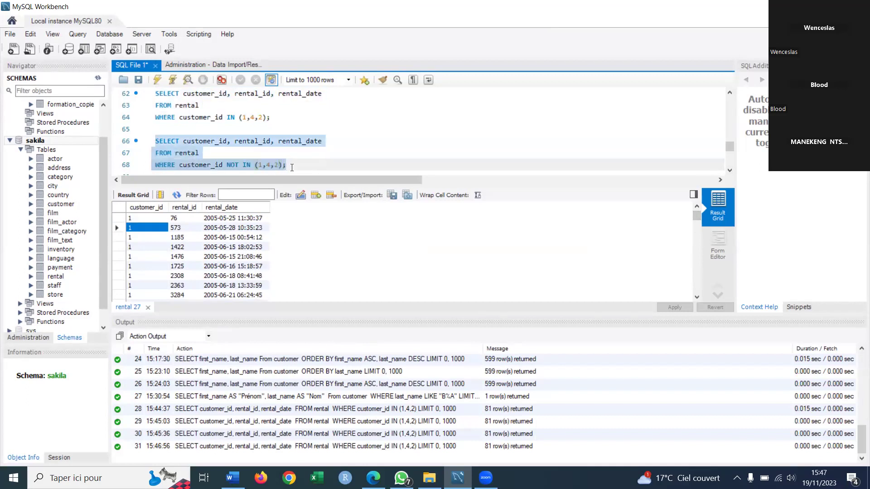
{"action": "key", "text": "ctrl+Return"}
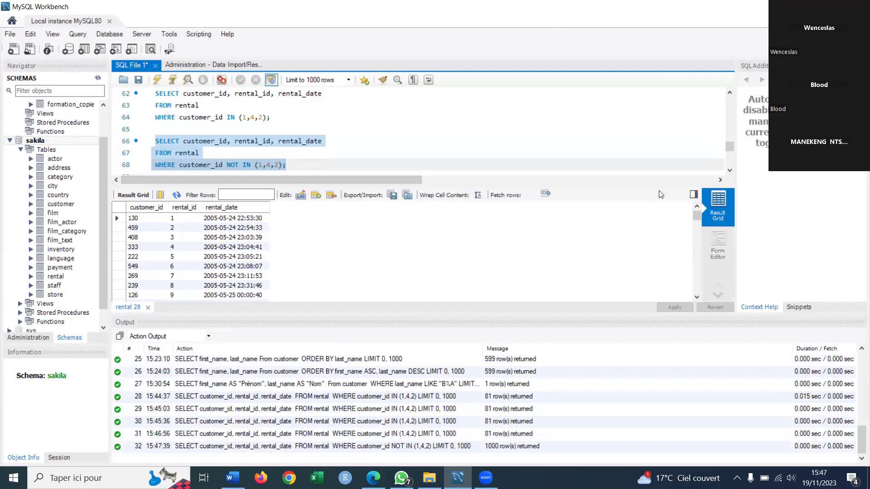
{"action": "left_click_drag", "start_coordinate": [697, 216], "coordinate": [690, 177]}
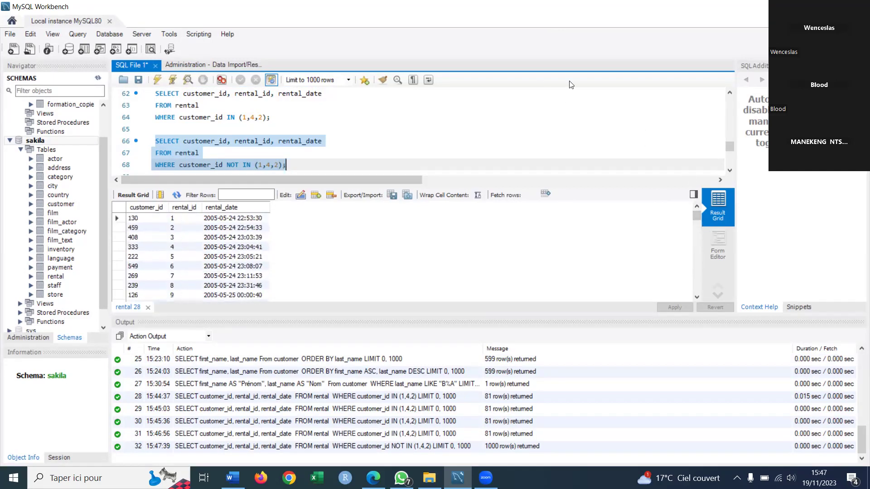
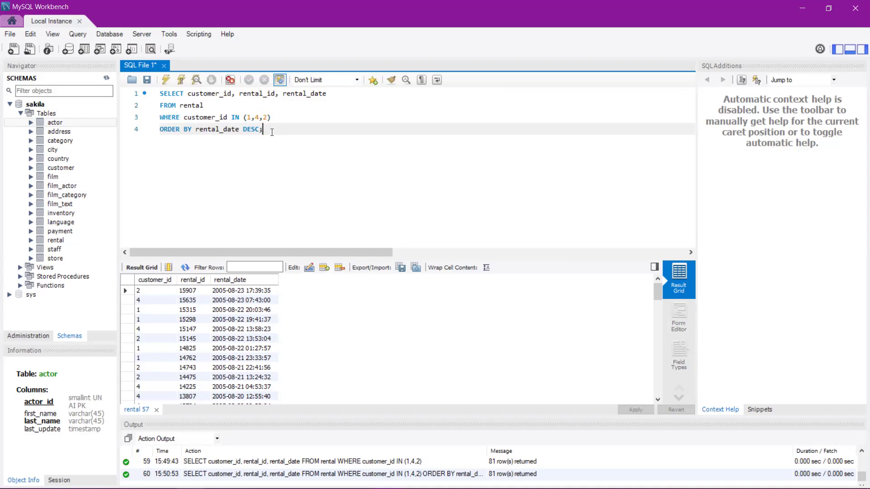
- Replace the rental query with SELECT * FROM payment;, correcting the table name's typo
{"action": "key", "text": "ctrl+a"}
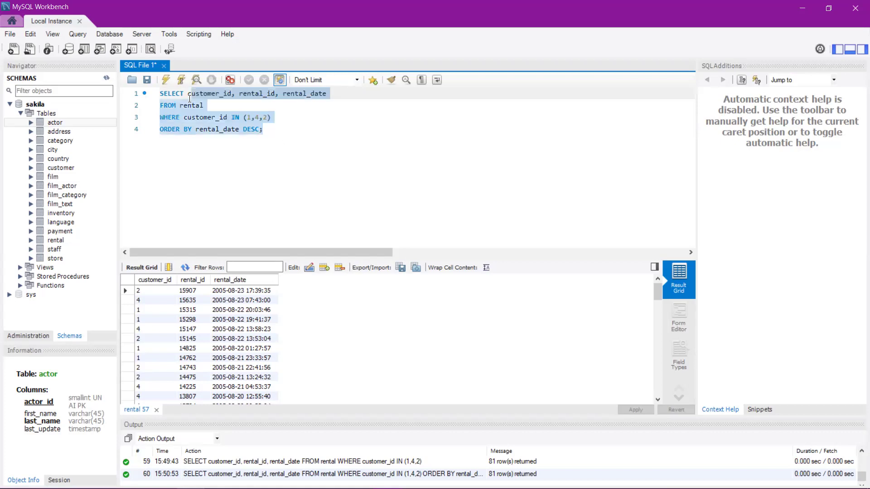
{"action": "key", "text": "BackSpace"}
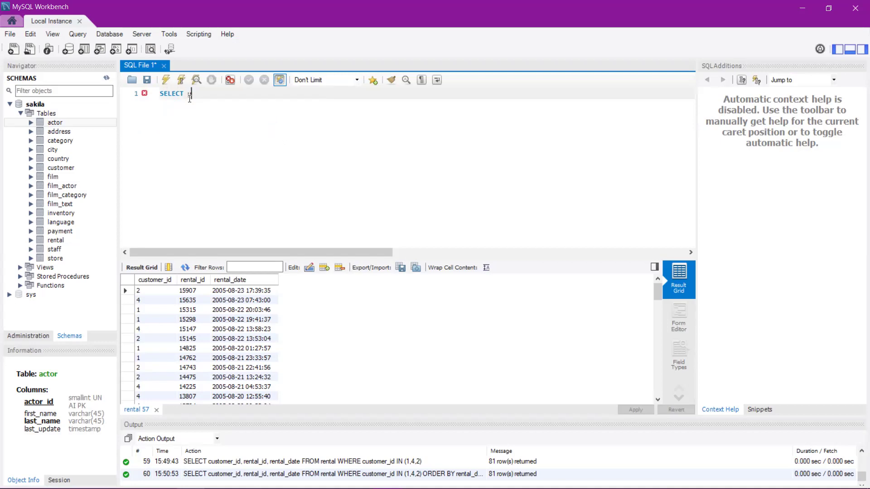
{"action": "key", "text": "ctrl+space"}
{"action": "type", "text": "* FROM payment"}
{"action": "key", "text": "BackSpace"}
{"action": "type", "text": "t;"}
- Execute the query and scroll through the 16044 payment rows in the grid
{"action": "left_click", "coordinate": [166, 80]}
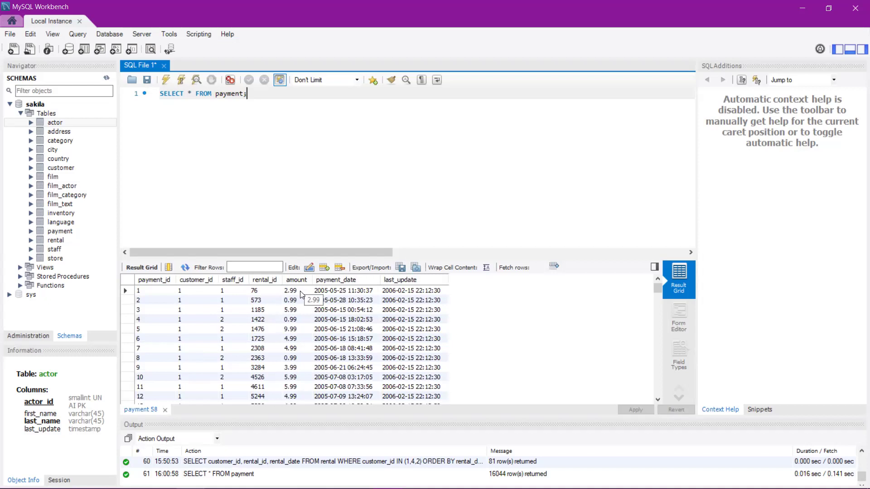
{"action": "scroll", "coordinate": [301, 303], "scroll_direction": "down", "scroll_amount": 4}
{"action": "scroll", "coordinate": [295, 299], "scroll_direction": "up", "scroll_amount": 4}
{"action": "scroll", "coordinate": [294, 301], "scroll_direction": "down", "scroll_amount": 5}
{"action": "scroll", "coordinate": [291, 326], "scroll_direction": "down", "scroll_amount": 5}
{"action": "scroll", "coordinate": [291, 327], "scroll_direction": "down", "scroll_amount": 9}
{"action": "scroll", "coordinate": [291, 327], "scroll_direction": "down", "scroll_amount": 8}
{"action": "scroll", "coordinate": [290, 327], "scroll_direction": "down", "scroll_amount": 8}
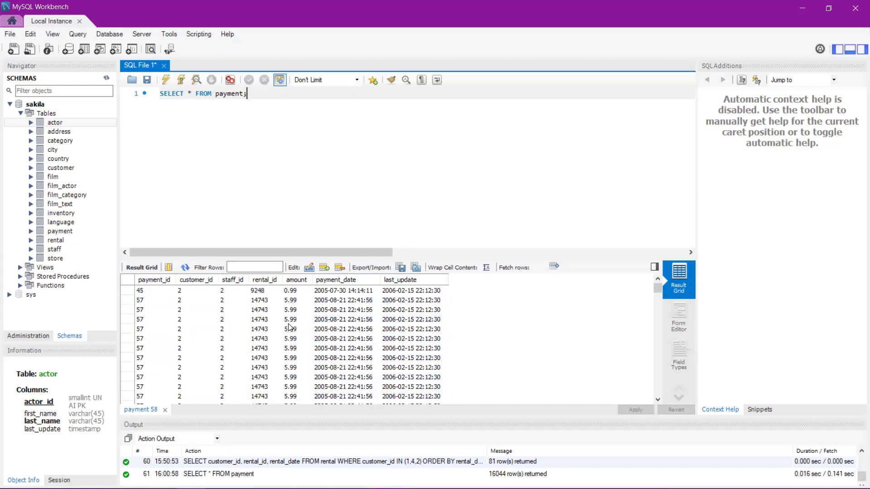
{"action": "scroll", "coordinate": [290, 327], "scroll_direction": "up", "scroll_amount": 20}
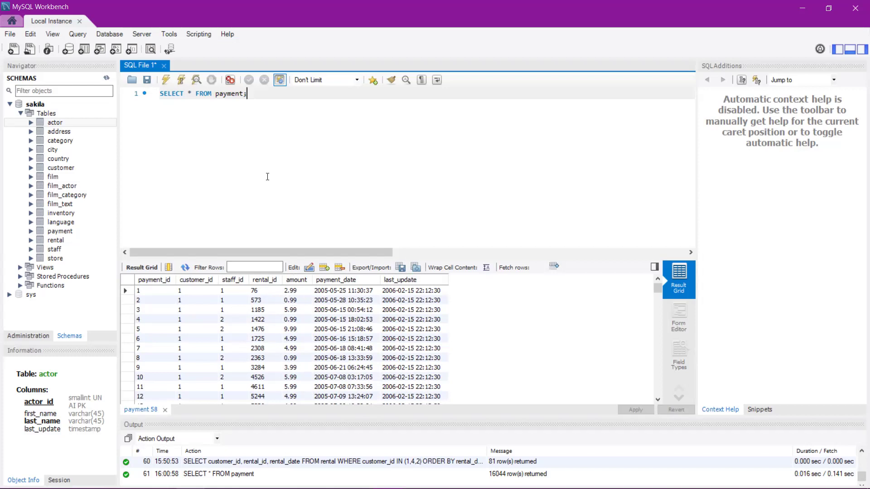
- Remove the asterisk and move FROM payment onto its own second line
{"action": "left_click", "coordinate": [189, 93]}
{"action": "key", "text": "Delete"}
{"action": "key", "text": "Return"}
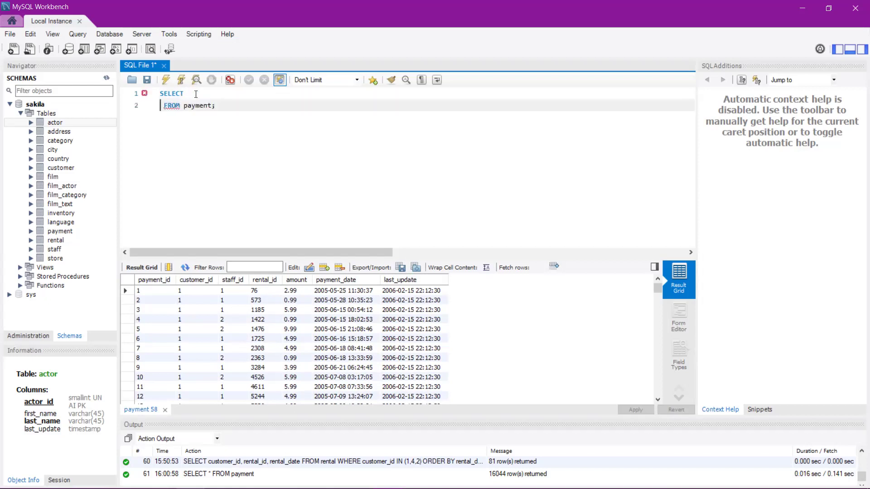
{"action": "left_click", "coordinate": [196, 93]}
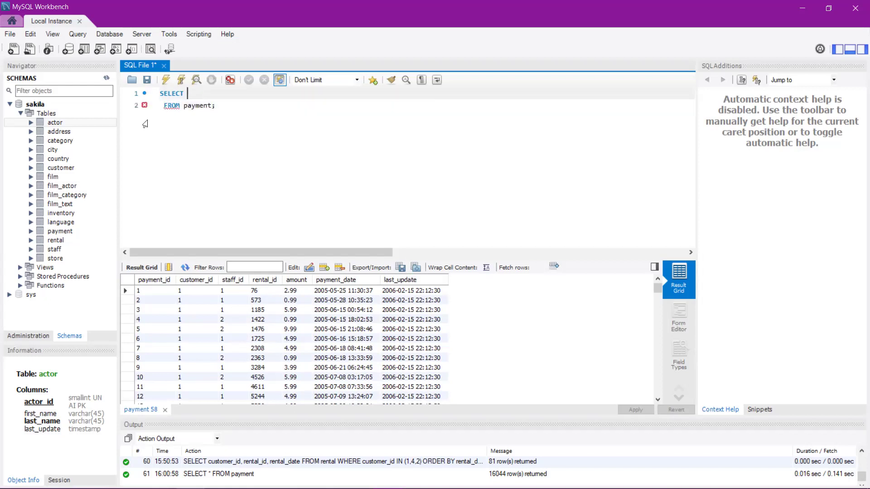
{"action": "left_click", "coordinate": [165, 110]}
{"action": "key", "text": "BackSpace"}
{"action": "key", "text": "BackSpace"}
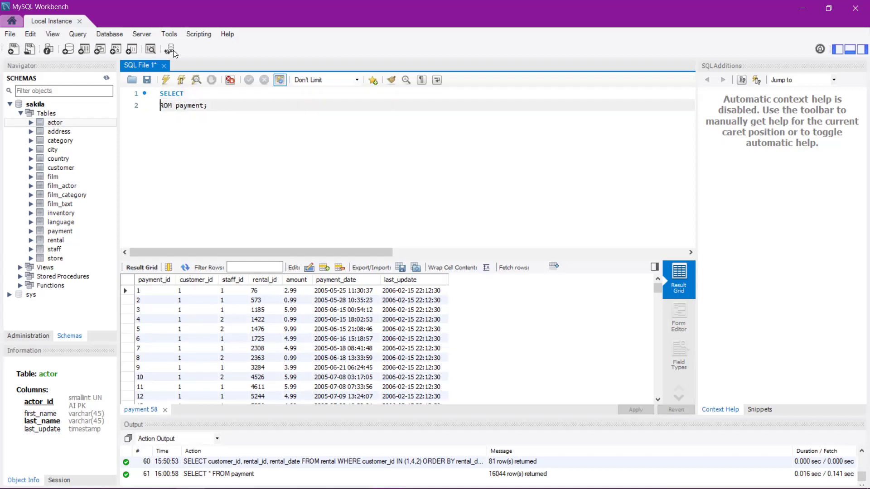
{"action": "type", "text": "F"}
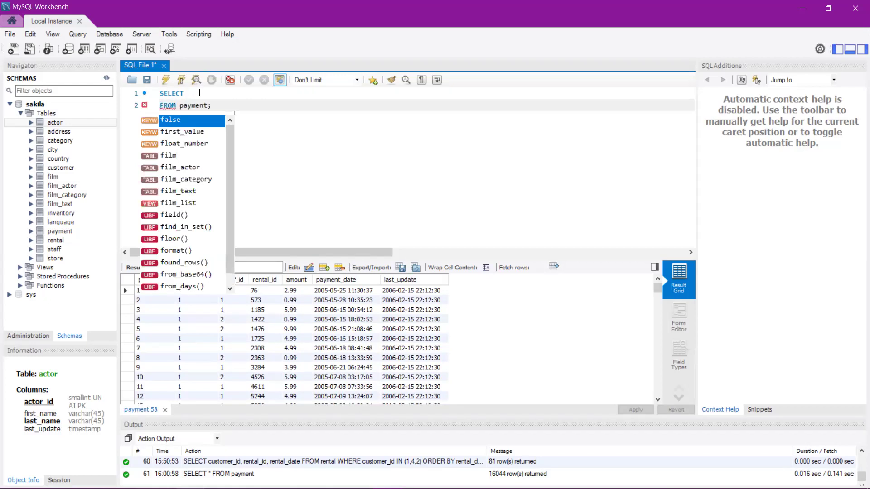
- Enter customer_id, amount as the column list, fixing the misspelling, and execute the query
{"action": "left_click", "coordinate": [199, 92]}
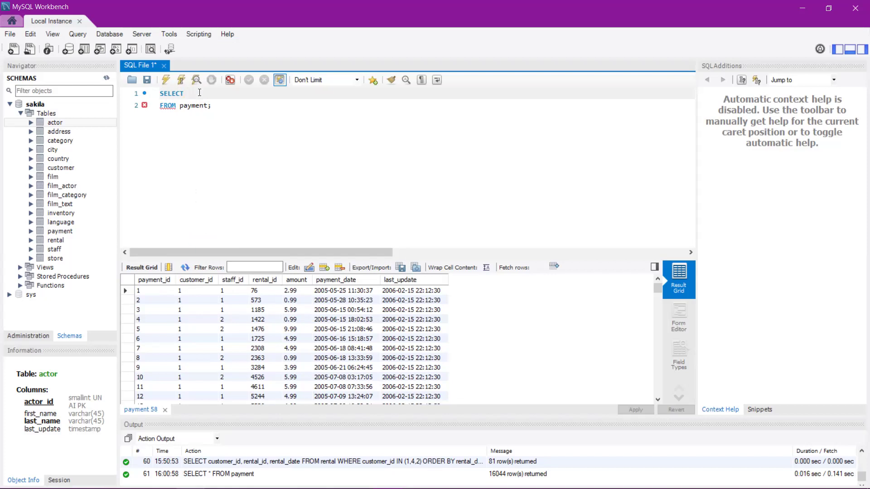
{"action": "type", "text": "customer_id, amount"}
{"action": "key", "text": "ctrl+a"}
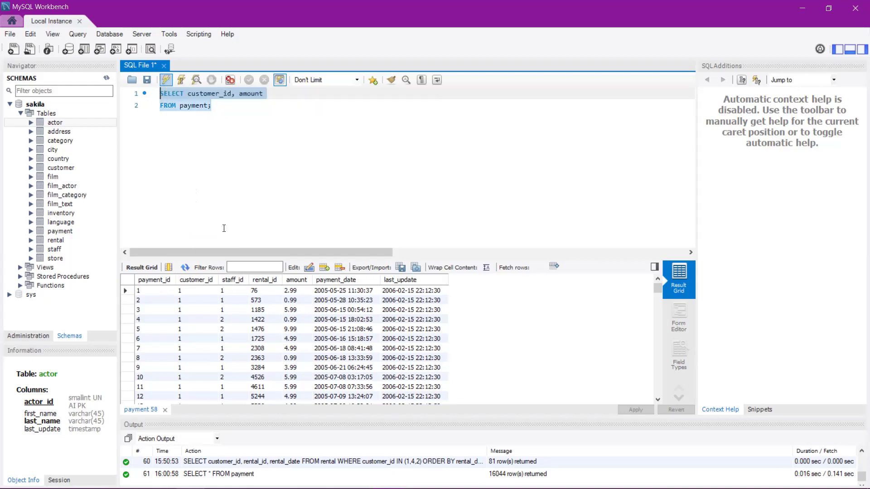
{"action": "left_click", "coordinate": [165, 80]}
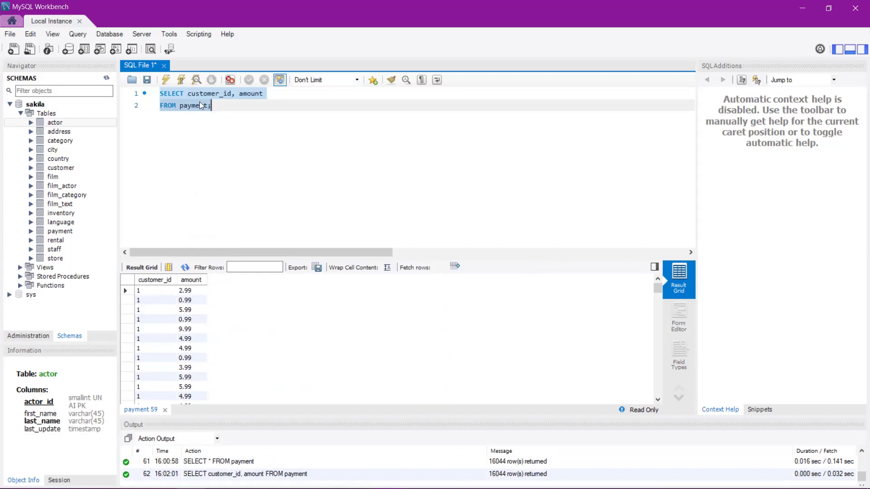
- Add a line WHERE amount BETWEEN 0 AND 2 and execute with Ctrl+Enter
{"action": "left_click", "coordinate": [210, 105]}
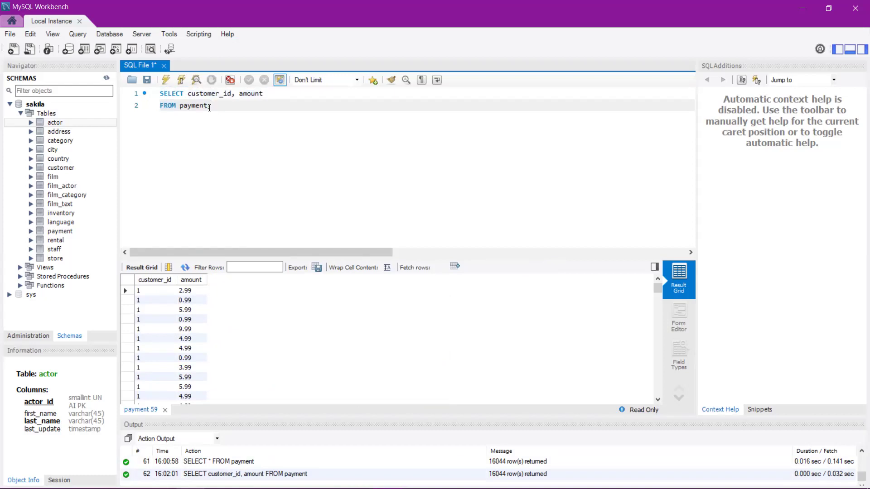
{"action": "key", "text": "Return"}
{"action": "type", "text": "WHERE"}
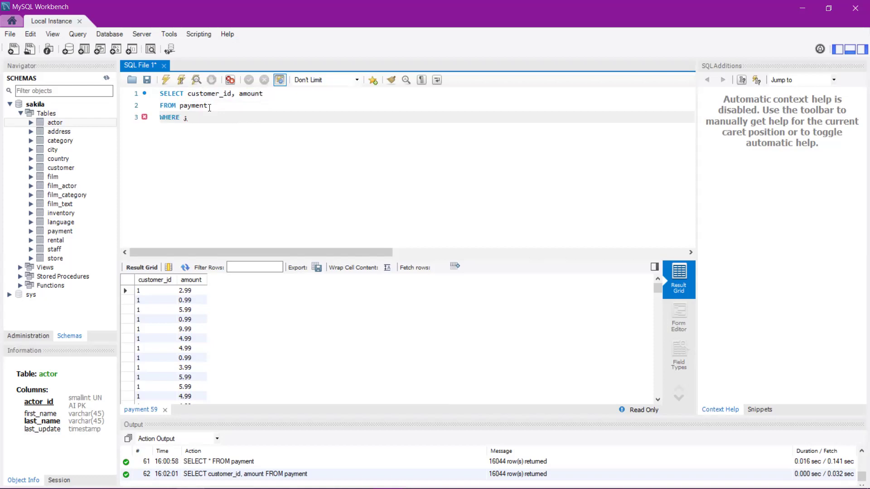
{"action": "type", "text": " amount BETW"}
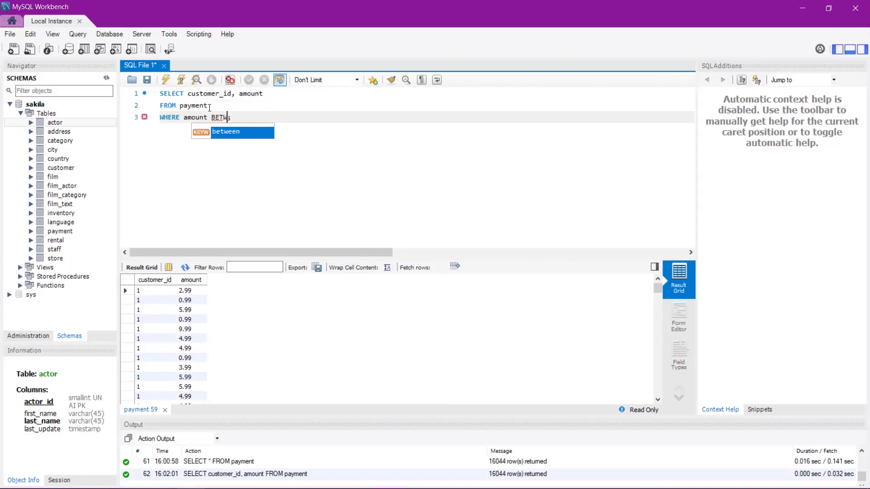
{"action": "key", "text": "Return"}
{"action": "type", "text": "0 AND 2"}
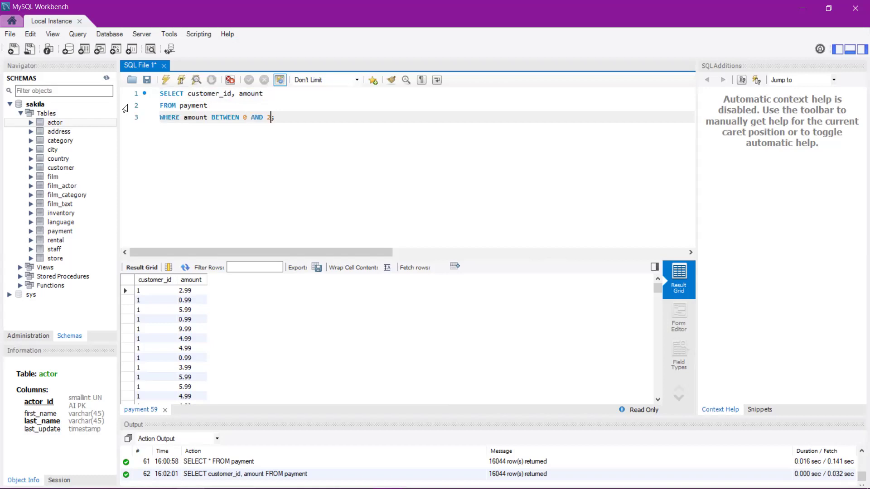
{"action": "key", "text": "ctrl+Return"}
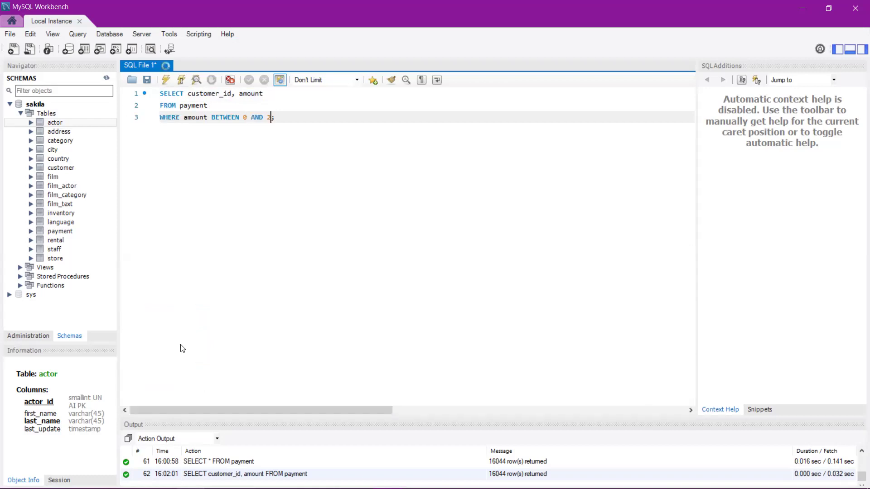
- Scroll down and back up through the 3640 filtered customer_id and amount rows
{"action": "scroll", "coordinate": [214, 319], "scroll_direction": "down", "scroll_amount": 15}
{"action": "scroll", "coordinate": [215, 320], "scroll_direction": "down", "scroll_amount": 15}
{"action": "scroll", "coordinate": [214, 319], "scroll_direction": "down", "scroll_amount": 15}
{"action": "scroll", "coordinate": [214, 319], "scroll_direction": "down", "scroll_amount": 15}
{"action": "scroll", "coordinate": [214, 319], "scroll_direction": "down", "scroll_amount": 10}
{"action": "scroll", "coordinate": [214, 319], "scroll_direction": "down", "scroll_amount": 15}
{"action": "scroll", "coordinate": [214, 320], "scroll_direction": "down", "scroll_amount": 10}
{"action": "scroll", "coordinate": [215, 319], "scroll_direction": "down", "scroll_amount": 10}
{"action": "scroll", "coordinate": [214, 320], "scroll_direction": "down", "scroll_amount": 10}
{"action": "scroll", "coordinate": [215, 319], "scroll_direction": "down", "scroll_amount": 10}
{"action": "scroll", "coordinate": [214, 319], "scroll_direction": "down", "scroll_amount": 10}
{"action": "scroll", "coordinate": [214, 319], "scroll_direction": "down", "scroll_amount": 10}
{"action": "scroll", "coordinate": [214, 320], "scroll_direction": "down", "scroll_amount": 10}
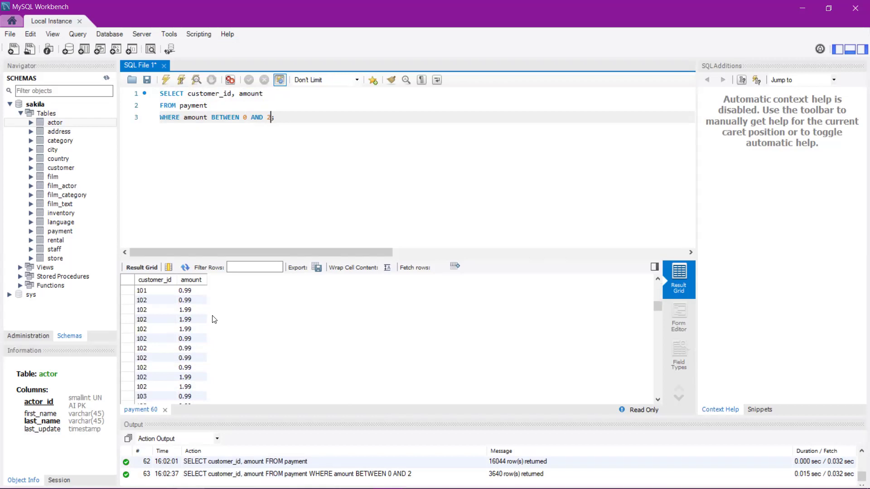
{"action": "scroll", "coordinate": [214, 319], "scroll_direction": "down", "scroll_amount": 10}
{"action": "scroll", "coordinate": [214, 320], "scroll_direction": "down", "scroll_amount": 5}
{"action": "scroll", "coordinate": [214, 320], "scroll_direction": "down", "scroll_amount": 3}
{"action": "scroll", "coordinate": [214, 319], "scroll_direction": "down", "scroll_amount": 5}
{"action": "scroll", "coordinate": [214, 319], "scroll_direction": "down", "scroll_amount": 10}
{"action": "scroll", "coordinate": [214, 320], "scroll_direction": "up", "scroll_amount": 3}
{"action": "scroll", "coordinate": [214, 319], "scroll_direction": "up", "scroll_amount": 15}
{"action": "scroll", "coordinate": [214, 319], "scroll_direction": "up", "scroll_amount": 15}
{"action": "scroll", "coordinate": [214, 319], "scroll_direction": "up", "scroll_amount": 20}
{"action": "scroll", "coordinate": [191, 310], "scroll_direction": "up", "scroll_amount": 10}
{"action": "scroll", "coordinate": [191, 310], "scroll_direction": "up", "scroll_amount": 10}
{"action": "scroll", "coordinate": [190, 310], "scroll_direction": "up", "scroll_amount": 10}
{"action": "scroll", "coordinate": [190, 310], "scroll_direction": "up", "scroll_amount": 10}
{"action": "scroll", "coordinate": [190, 311], "scroll_direction": "up", "scroll_amount": 10}
{"action": "scroll", "coordinate": [191, 311], "scroll_direction": "up", "scroll_amount": 10}
{"action": "scroll", "coordinate": [190, 311], "scroll_direction": "up", "scroll_amount": 10}
{"action": "scroll", "coordinate": [191, 310], "scroll_direction": "up", "scroll_amount": 10}
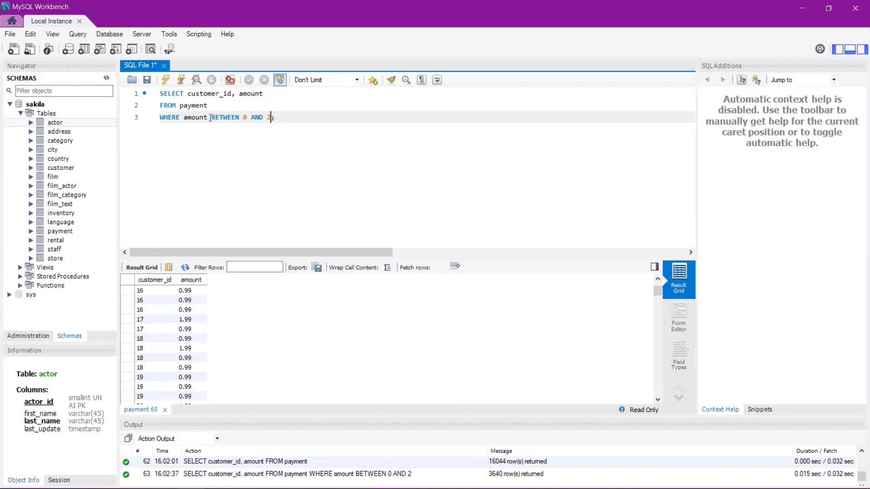
- Change the filter to amount NOT BETWEEN 0 AND 2 and execute the whole query
{"action": "left_click", "coordinate": [210, 118]}
{"action": "type", "text": "not"}
{"action": "key", "text": "BackSpace"}
{"action": "key", "text": "BackSpace"}
{"action": "key", "text": "BackSpace"}
{"action": "type", "text": "NOT"}
{"action": "key", "text": "ctrl+a"}
{"action": "left_click", "coordinate": [167, 82]}
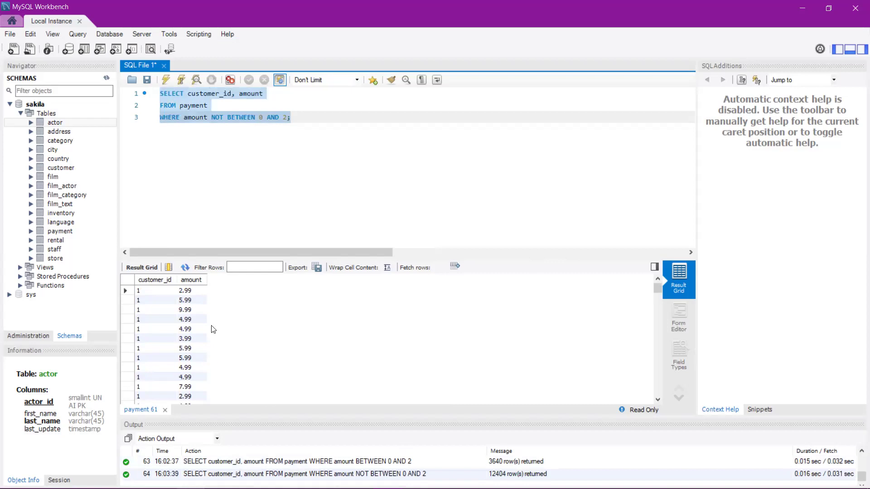
- Review the 12404 result rows, then select the WHERE amount NOT BETWEEN line
{"action": "scroll", "coordinate": [213, 329], "scroll_direction": "down", "scroll_amount": 5}
{"action": "scroll", "coordinate": [213, 329], "scroll_direction": "down", "scroll_amount": 3}
{"action": "scroll", "coordinate": [212, 331], "scroll_direction": "down", "scroll_amount": 3}
{"action": "scroll", "coordinate": [208, 333], "scroll_direction": "down", "scroll_amount": 3}
{"action": "scroll", "coordinate": [209, 333], "scroll_direction": "down", "scroll_amount": 3}
{"action": "scroll", "coordinate": [209, 333], "scroll_direction": "down", "scroll_amount": 5}
{"action": "scroll", "coordinate": [209, 333], "scroll_direction": "down", "scroll_amount": 5}
{"action": "scroll", "coordinate": [208, 333], "scroll_direction": "down", "scroll_amount": 5}
{"action": "scroll", "coordinate": [208, 333], "scroll_direction": "down", "scroll_amount": 5}
{"action": "scroll", "coordinate": [209, 333], "scroll_direction": "down", "scroll_amount": 5}
{"action": "scroll", "coordinate": [209, 333], "scroll_direction": "down", "scroll_amount": 5}
{"action": "scroll", "coordinate": [209, 333], "scroll_direction": "down", "scroll_amount": 5}
{"action": "scroll", "coordinate": [209, 333], "scroll_direction": "down", "scroll_amount": 5}
{"action": "scroll", "coordinate": [209, 333], "scroll_direction": "down", "scroll_amount": 5}
{"action": "scroll", "coordinate": [209, 333], "scroll_direction": "up", "scroll_amount": 5}
{"action": "left_click_drag", "start_coordinate": [657, 292], "coordinate": [544, 174]}
{"action": "left_click", "coordinate": [281, 117]}
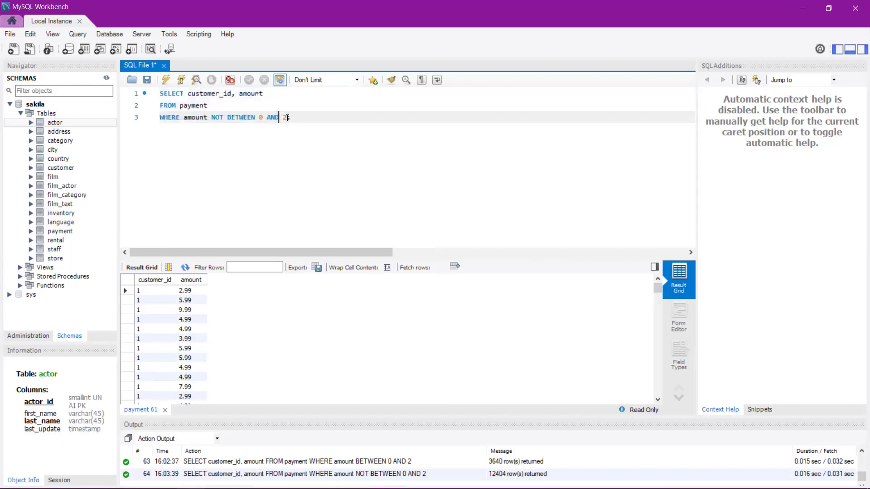
{"action": "left_click", "coordinate": [159, 117], "text": "shift"}
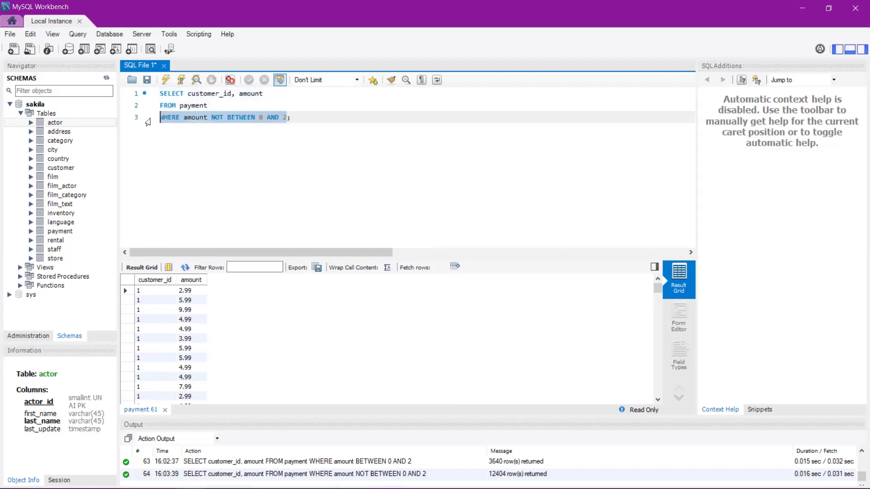
- Delete the WHERE line, swap customer_id, amount back to *, and run SELECT * FROM payment
{"action": "key", "text": "BackSpace"}
{"action": "key", "text": "BackSpace"}
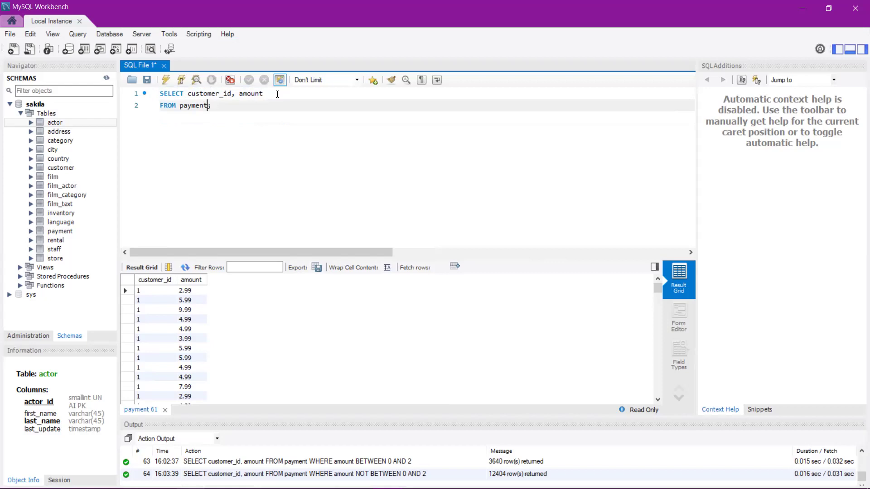
{"action": "left_click_drag", "start_coordinate": [187, 93], "coordinate": [263, 94]}
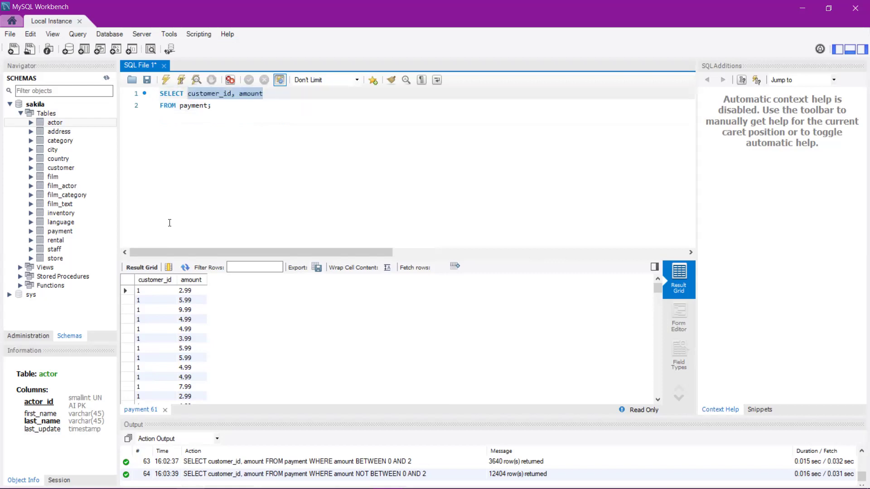
{"action": "key", "text": "BackSpace"}
{"action": "type", "text": "p"}
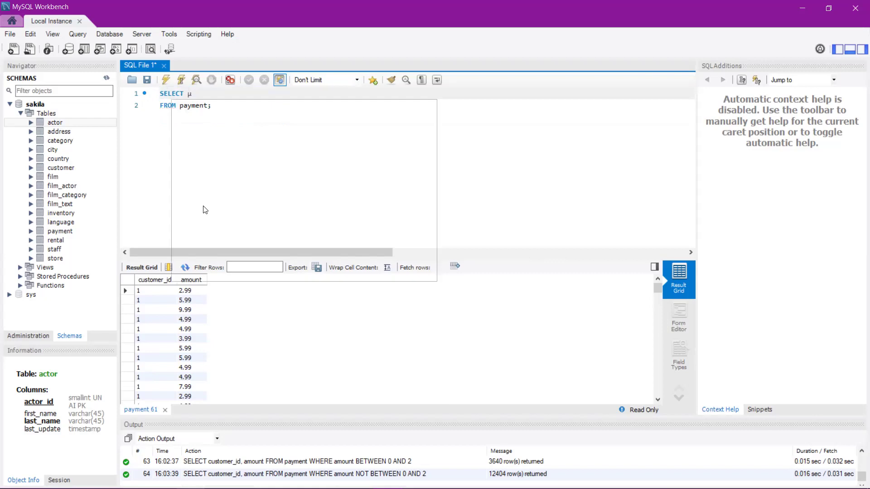
{"action": "key", "text": "BackSpace"}
{"action": "type", "text": "*"}
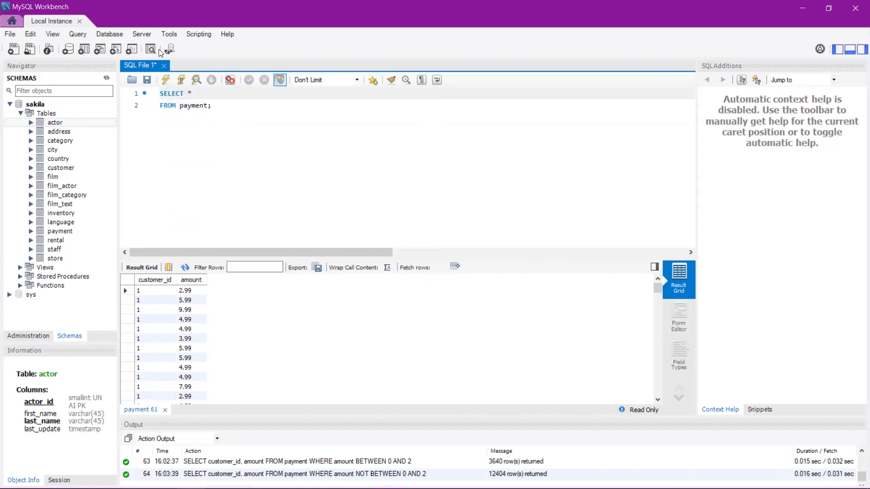
{"action": "left_click", "coordinate": [166, 80]}
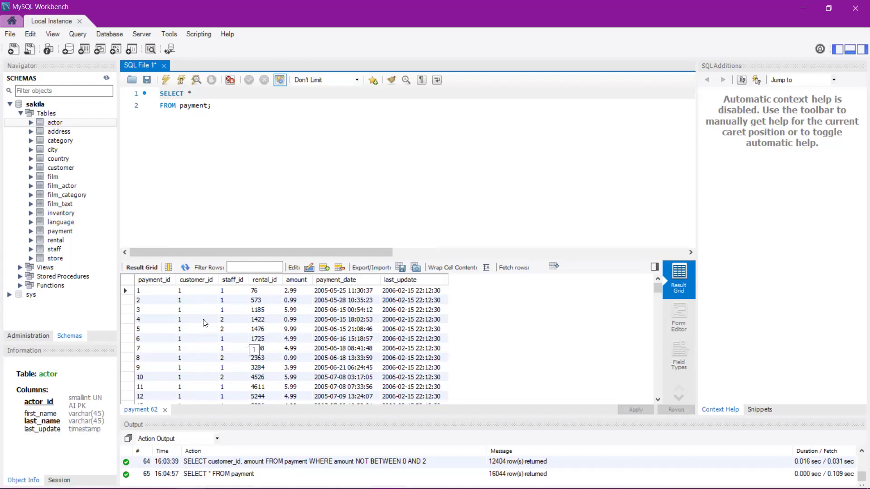
- Select amount, payment_date instead of *, and move the semicolon onto line 3
{"action": "key", "text": "BackSpace"}
{"action": "type", "text": "amount, payme"}
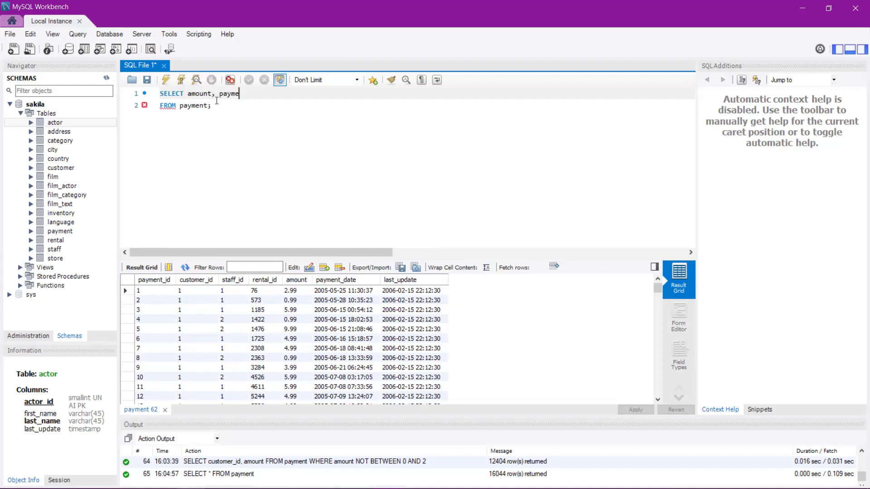
{"action": "type", "text": "nt_date"}
{"action": "key", "text": "Return"}
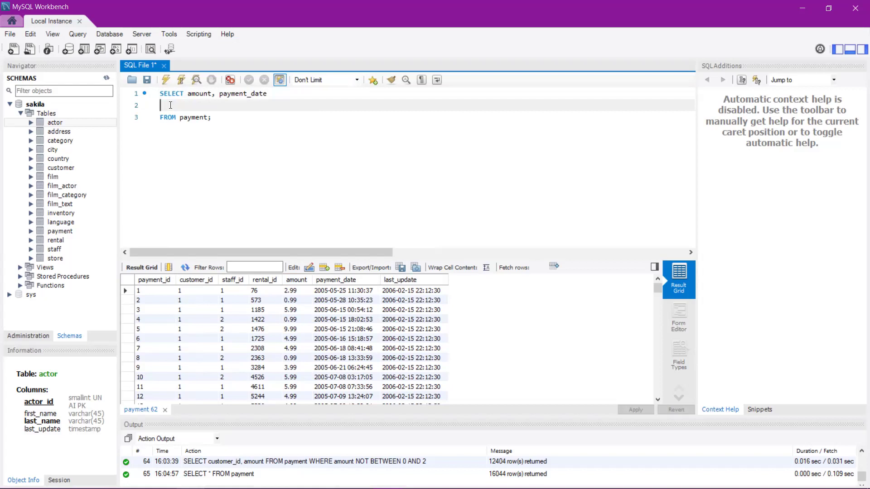
{"action": "key", "text": "BackSpace"}
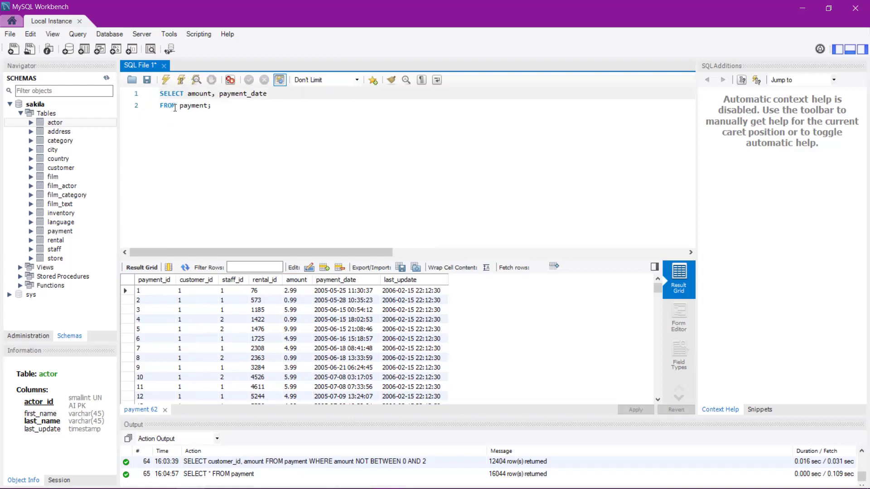
{"action": "left_click", "coordinate": [207, 105]}
{"action": "key", "text": "Return"}
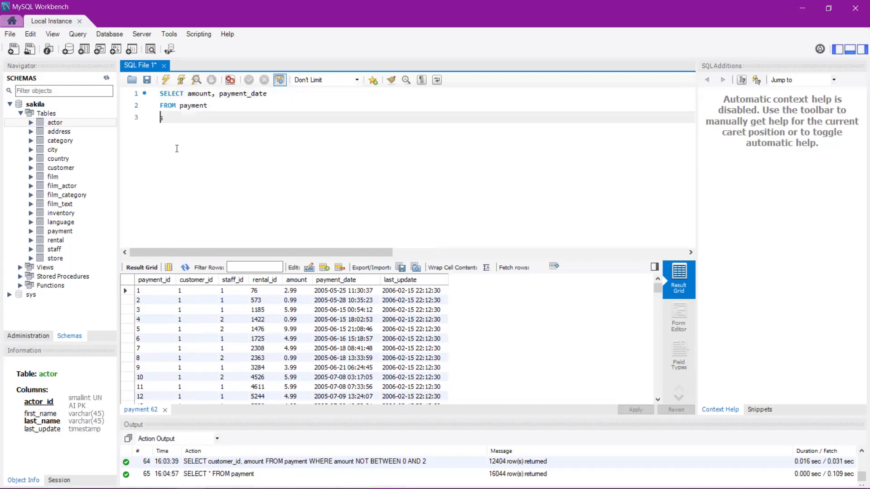
- Write WHERE payment_date BETWEEN on line 3, taking payment_date from autocomplete
{"action": "type", "text": "WHER"}
{"action": "type", "text": "E"}
{"action": "type", "text": "PA"}
{"action": "type", "text": "YMENT"}
{"action": "type", "text": "8"}
{"action": "key", "text": "BackSpace"}
{"action": "key", "text": "BackSpace"}
{"action": "key", "text": "BackSpace"}
{"action": "key", "text": "BackSpace"}
{"action": "key", "text": "BackSpace"}
{"action": "key", "text": "BackSpace"}
{"action": "key", "text": "BackSpace"}
{"action": "key", "text": "BackSpace"}
{"action": "type", "text": "pa"}
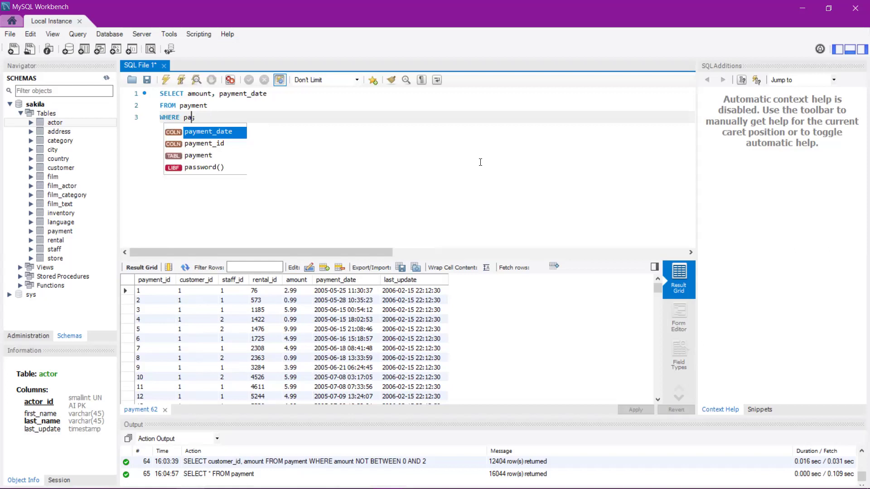
{"action": "key", "text": "Return"}
{"action": "type", "text": "BETW"}
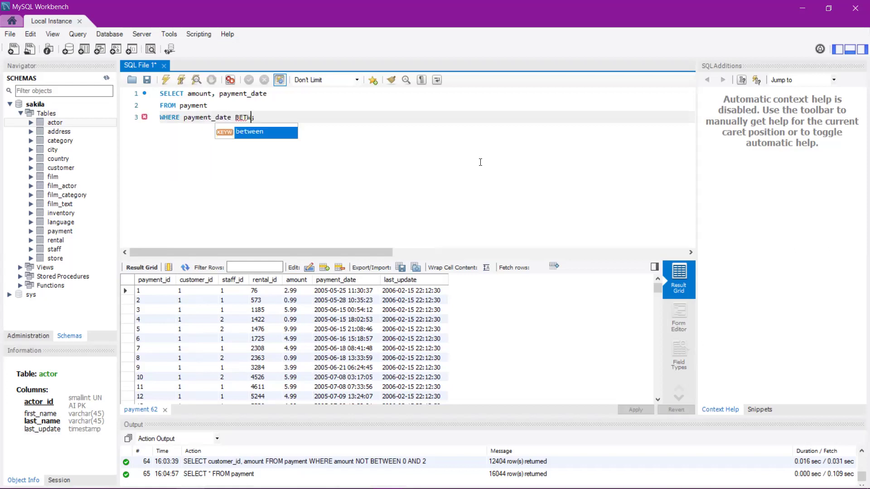
{"action": "type", "text": "EEN"}
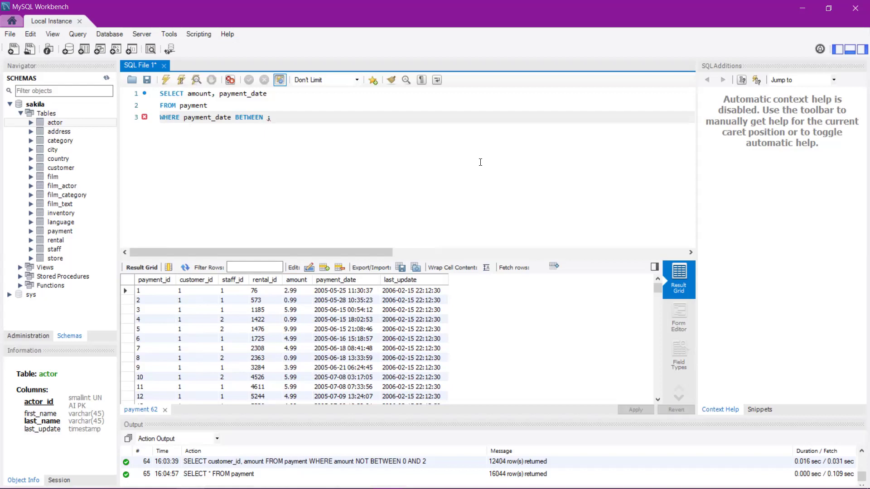
- Add the range 2005-06-01 AND 2005-07-01 after BETWEEN and select all three query lines
{"action": "type", "text": "200"}
{"action": "type", "text": "5"}
{"action": "type", "text": "-"}
{"action": "type", "text": "0"}
{"action": "type", "text": "6"}
{"action": "type", "text": "-"}
{"action": "type", "text": "0"}
{"action": "type", "text": "1"}
{"action": "type", "text": " AND"}
{"action": "type", "text": "20"}
{"action": "type", "text": "05"}
{"action": "type", "text": "-"}
{"action": "key", "text": "BackSpace"}
{"action": "type", "text": "-07"}
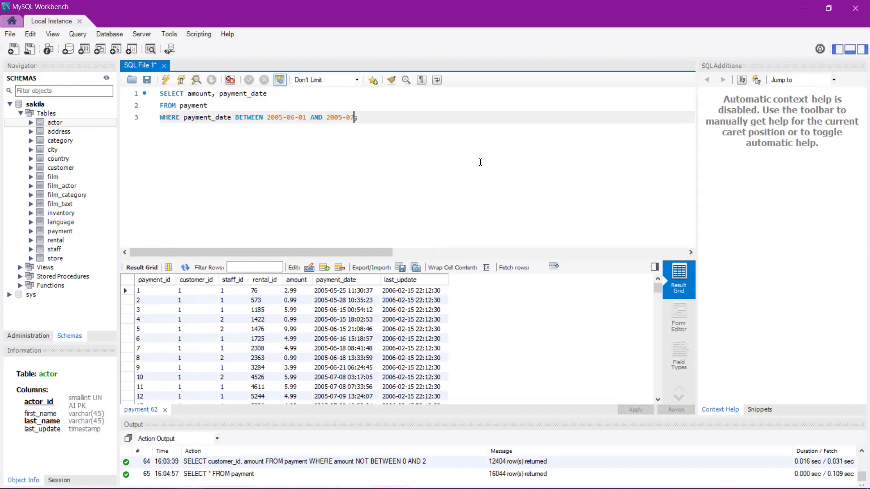
{"action": "type", "text": "-01"}
{"action": "left_click_drag", "start_coordinate": [373, 122], "coordinate": [167, 82]}
- Execute the selected date-range query, which returns 0 rows, then deselect the text
{"action": "left_click", "coordinate": [166, 81]}
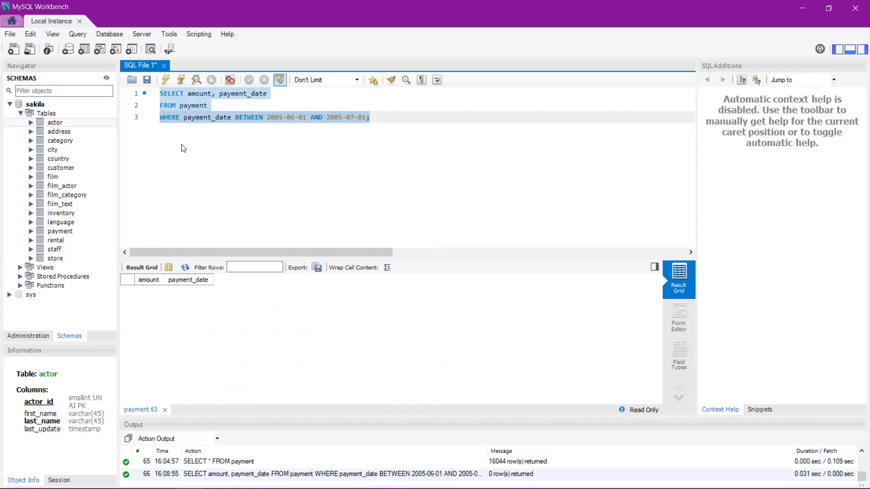
{"action": "left_click", "coordinate": [267, 116]}
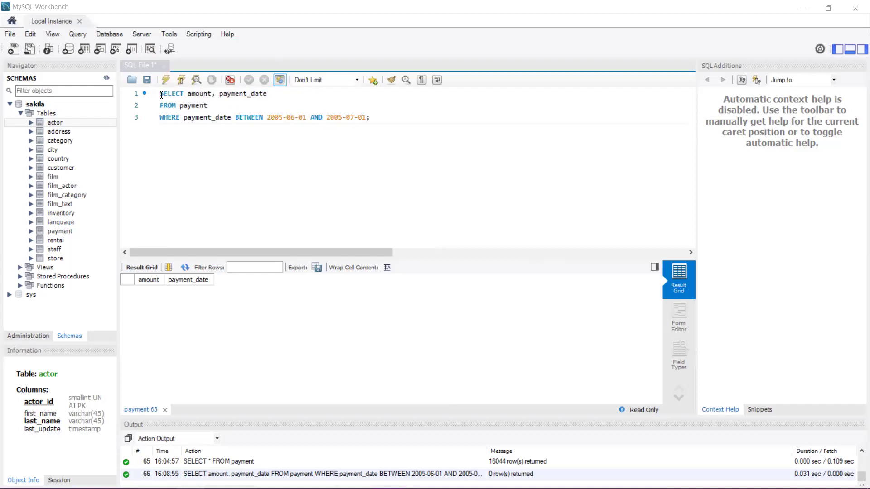
- Copy the three-line date-range query and paste a duplicate two lines below it
{"action": "left_click", "coordinate": [371, 119]}
{"action": "key", "text": "ctrl+a"}
{"action": "key", "text": "ctrl+c"}
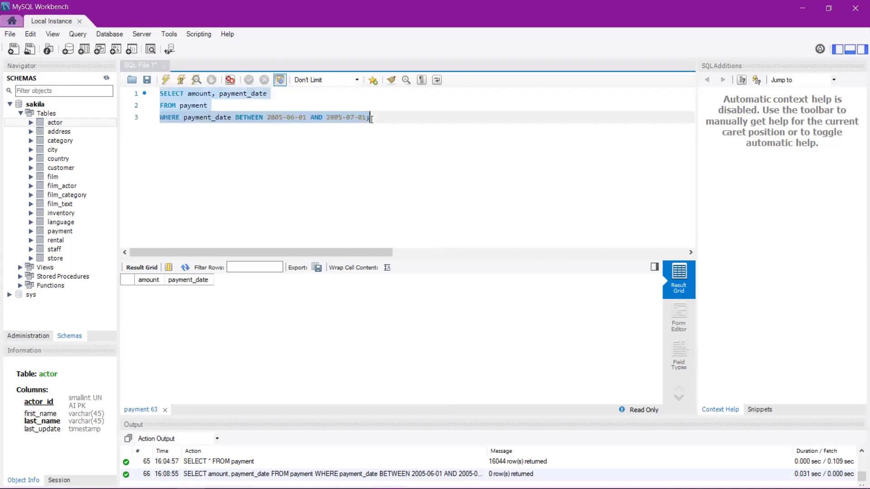
{"action": "left_click", "coordinate": [389, 147]}
{"action": "key", "text": "Return"}
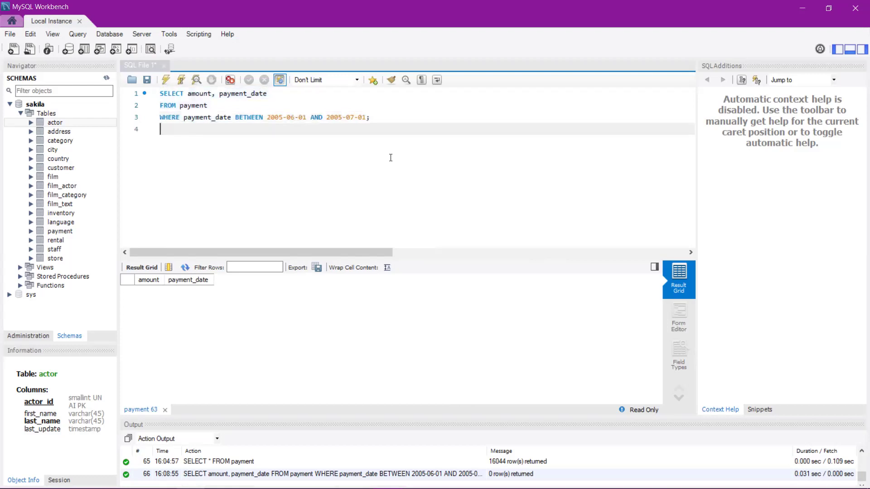
{"action": "key", "text": "Return"}
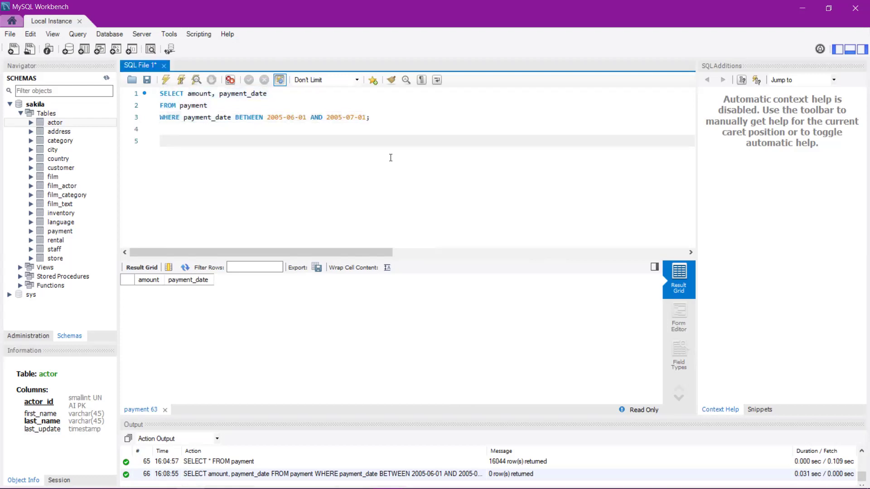
{"action": "key", "text": "ctrl+v"}
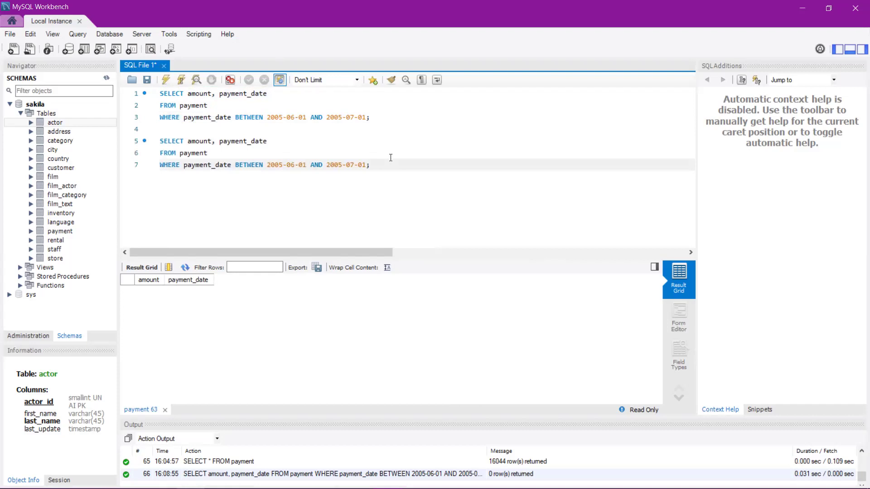